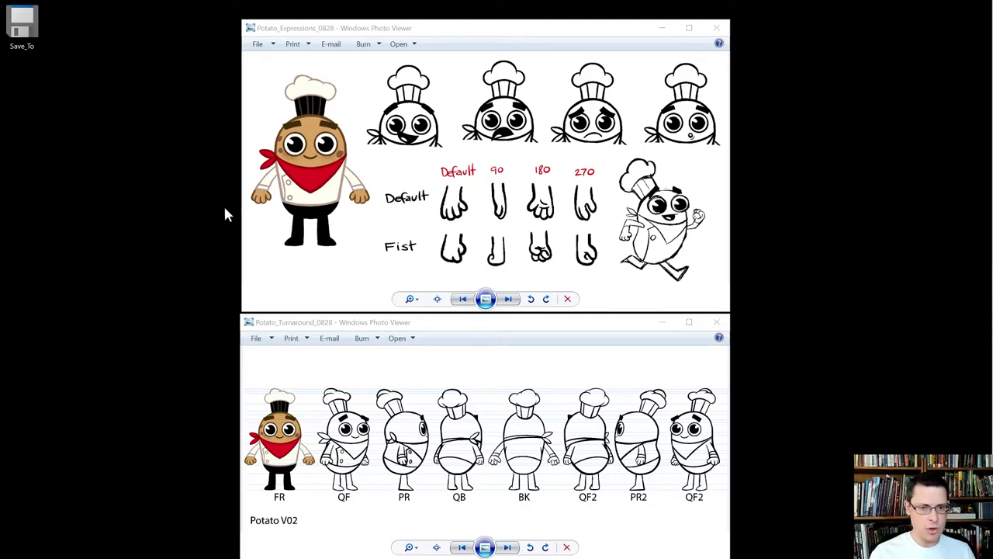
# Switch from the character reference images to the Toon Boom Harmony scene
pyautogui.hotkey('alt', 'Tab')
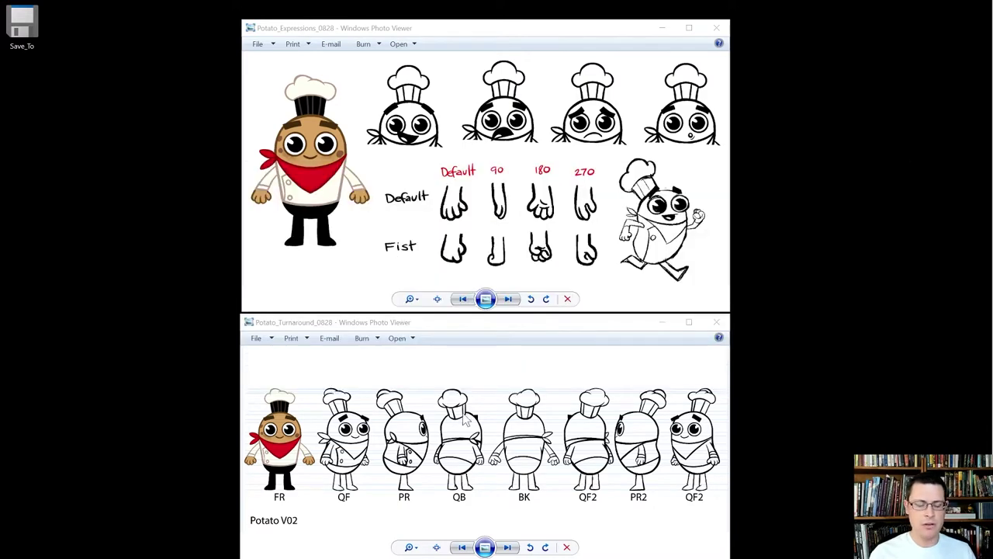
pyautogui.hotkey('alt', 'Tab')
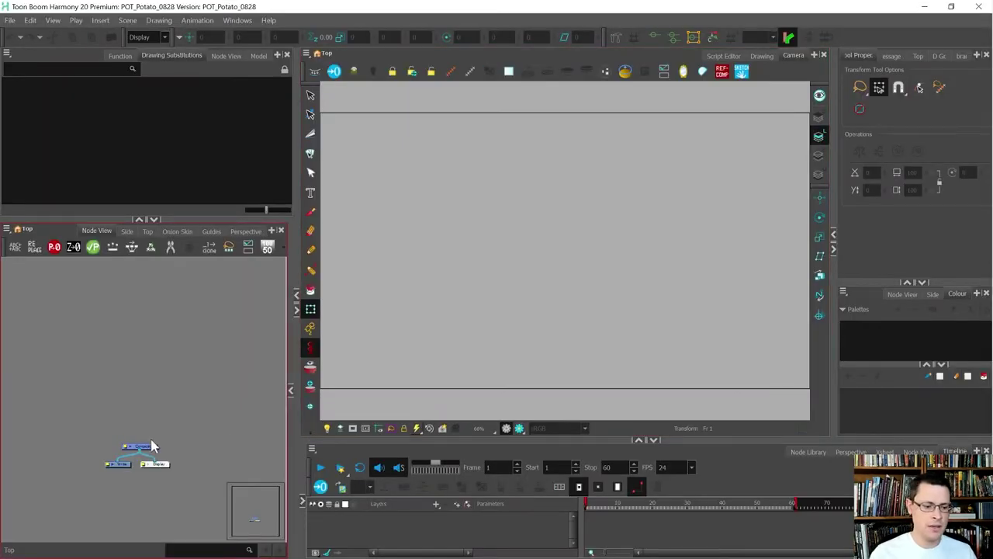
pyautogui.scroll(2, 166, 439)
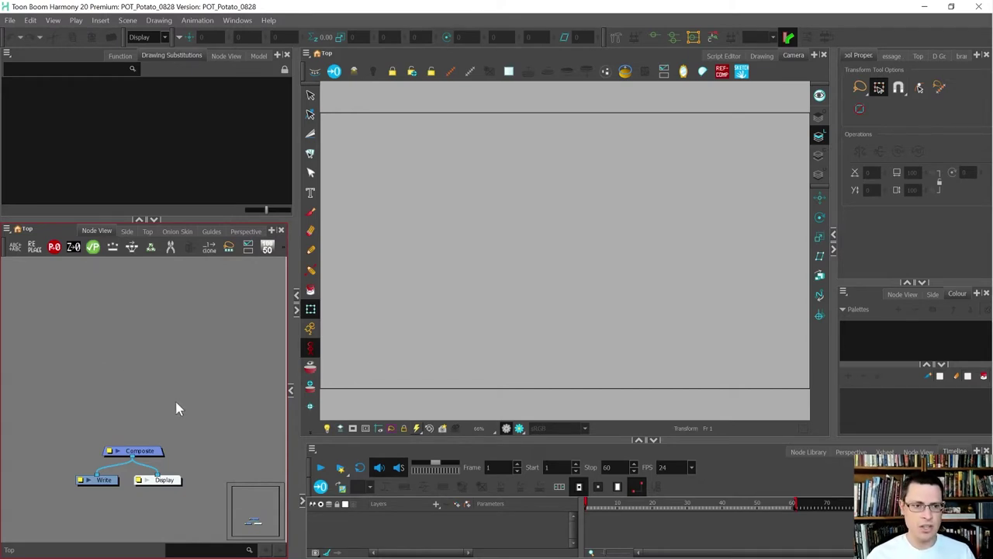
# Check the advanced preference for the element node "Animate Using Animation Tools" default value
pyautogui.click(30, 21)
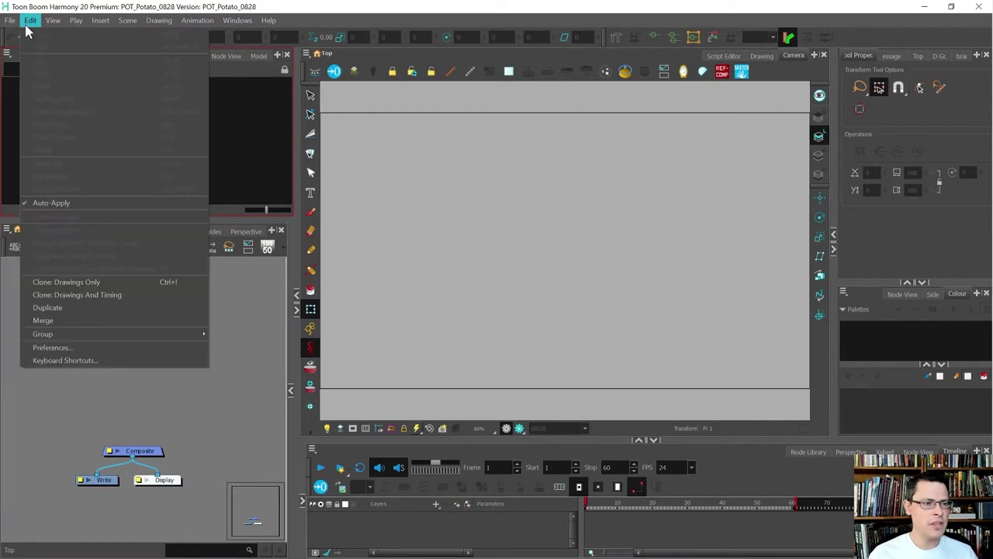
pyautogui.click(69, 348)
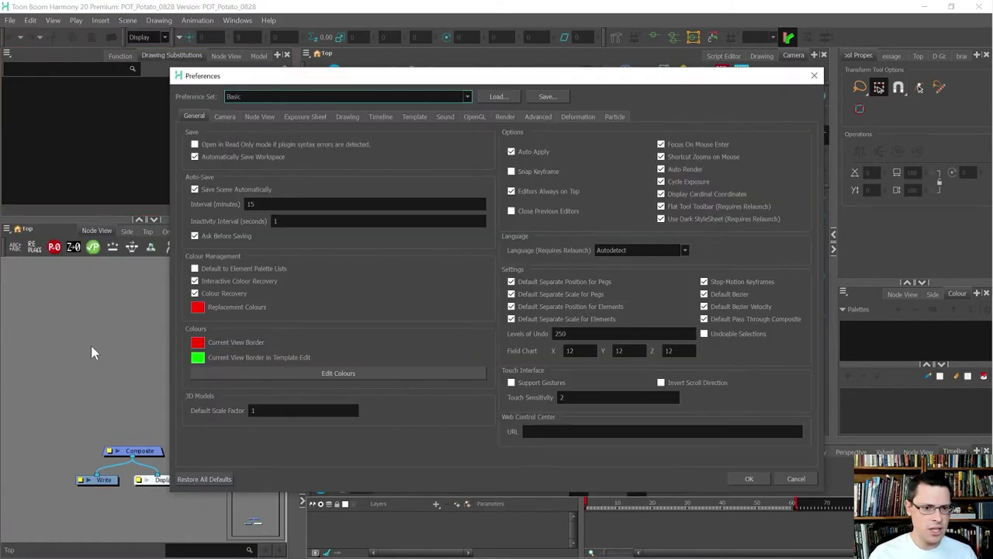
pyautogui.click(537, 118)
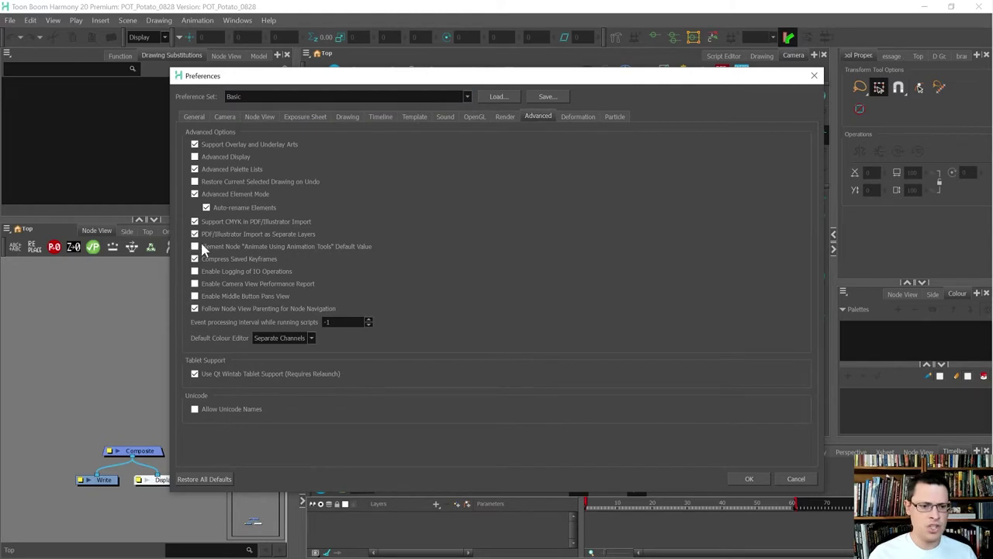
pyautogui.moveTo(205, 252)
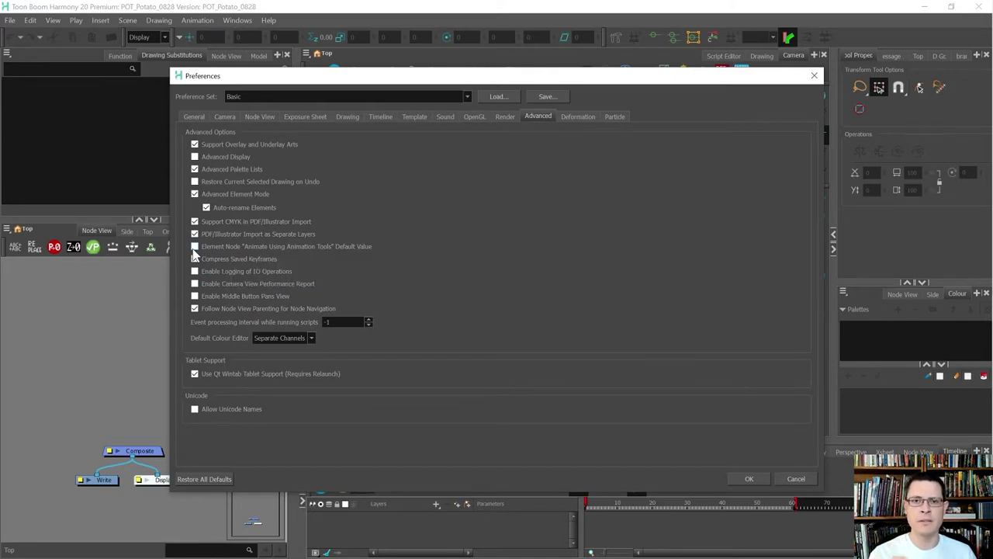
pyautogui.click(195, 258)
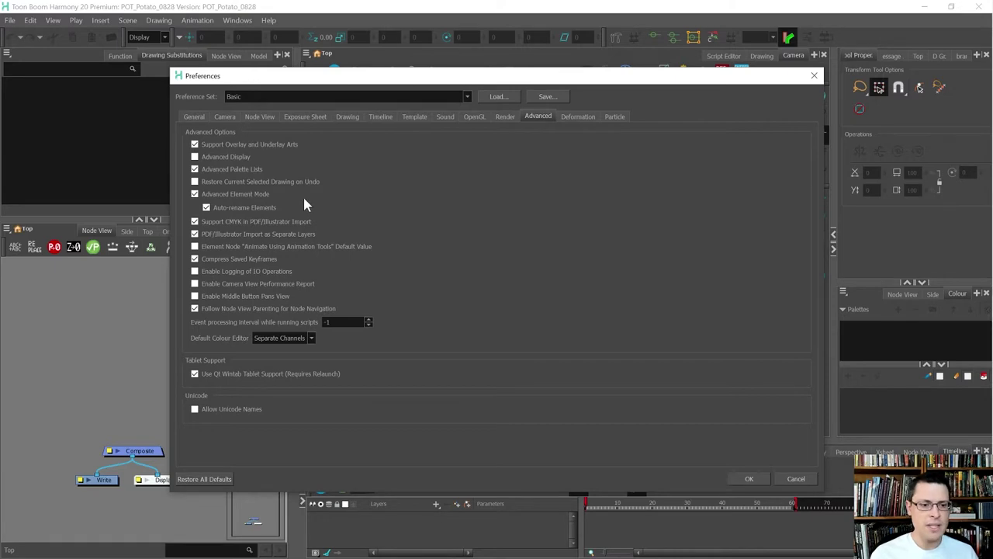
pyautogui.moveTo(274, 252)
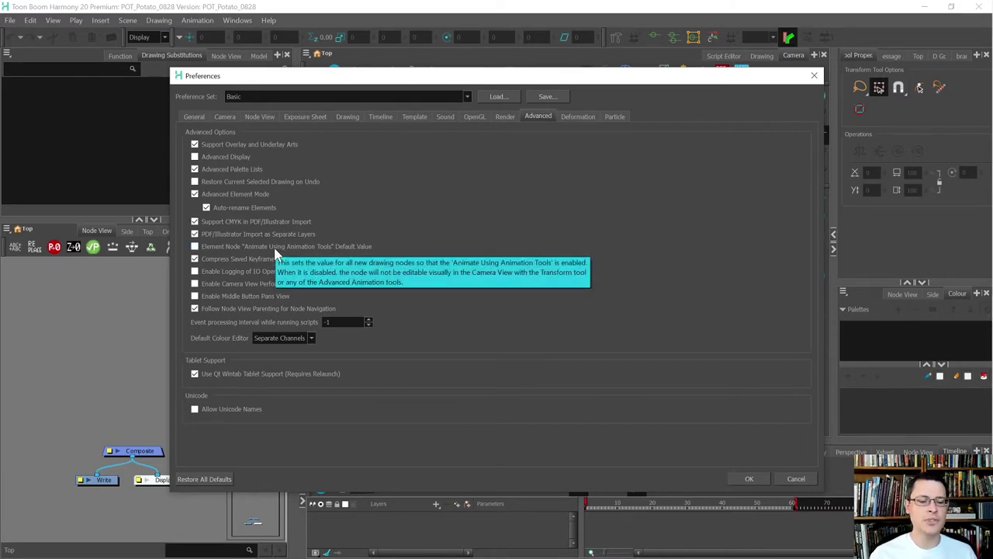
pyautogui.click(746, 478)
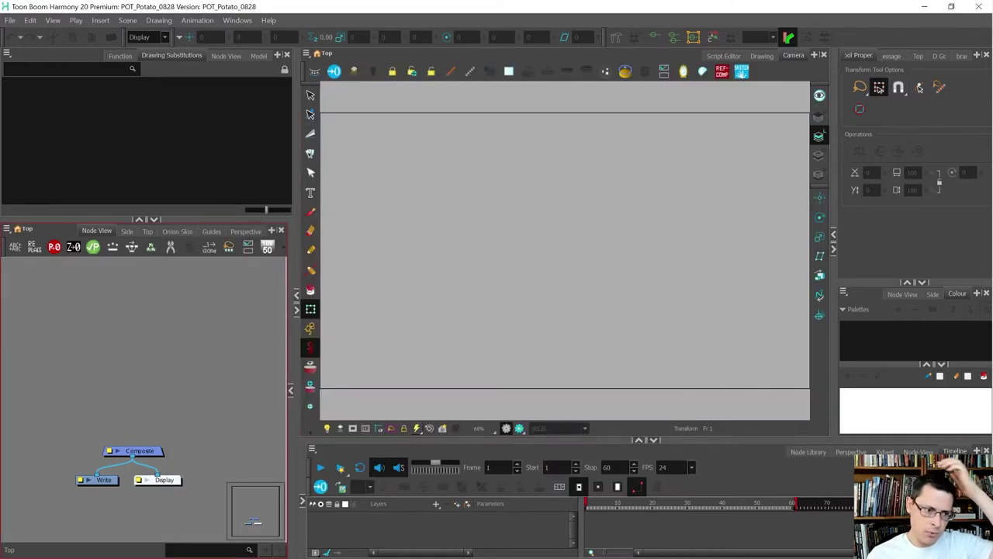
# Start an image import and browse to the Rig_Potato folder holding the turnaround drawing
pyautogui.click(11, 17)
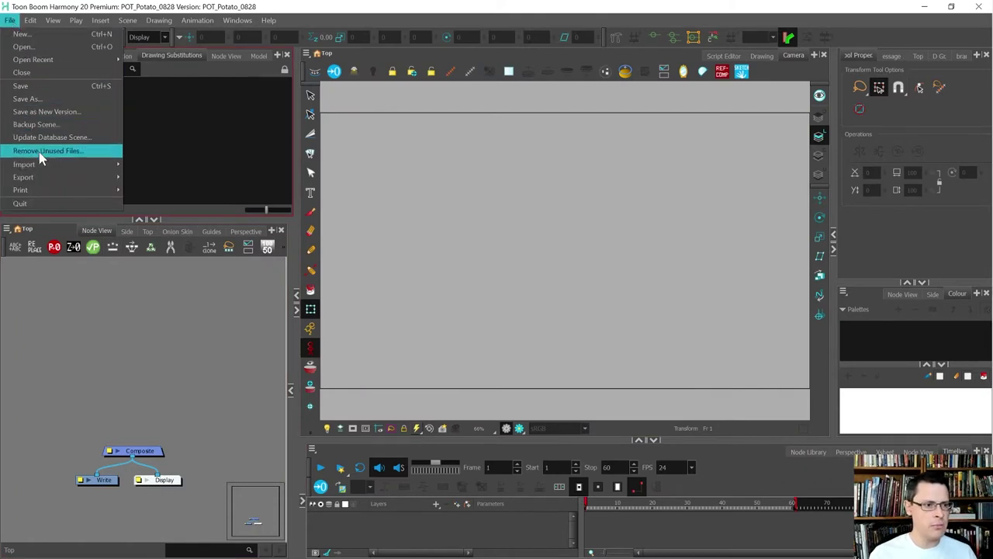
pyautogui.moveTo(62, 164)
pyautogui.click(144, 179)
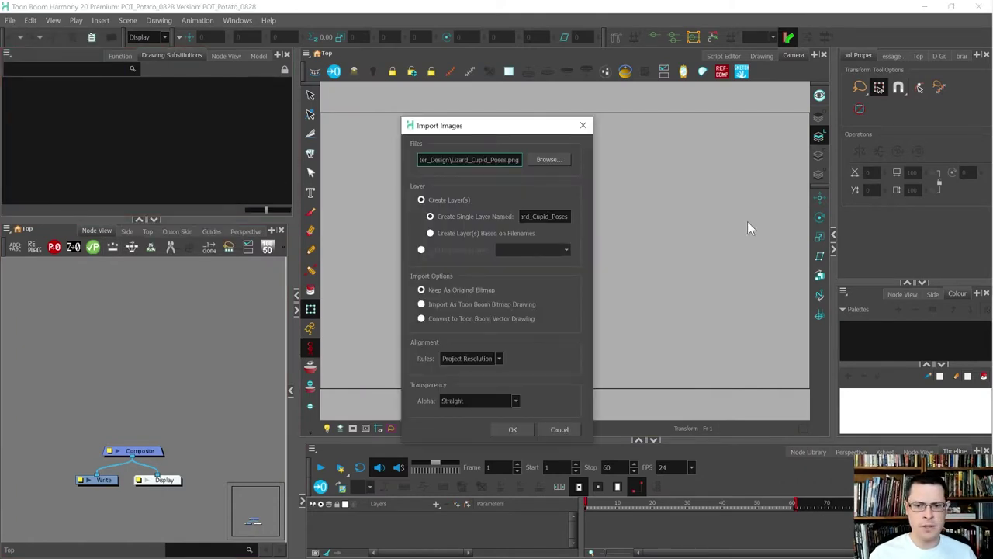
pyautogui.click(549, 159)
pyautogui.click(658, 96)
pyautogui.press('Return')
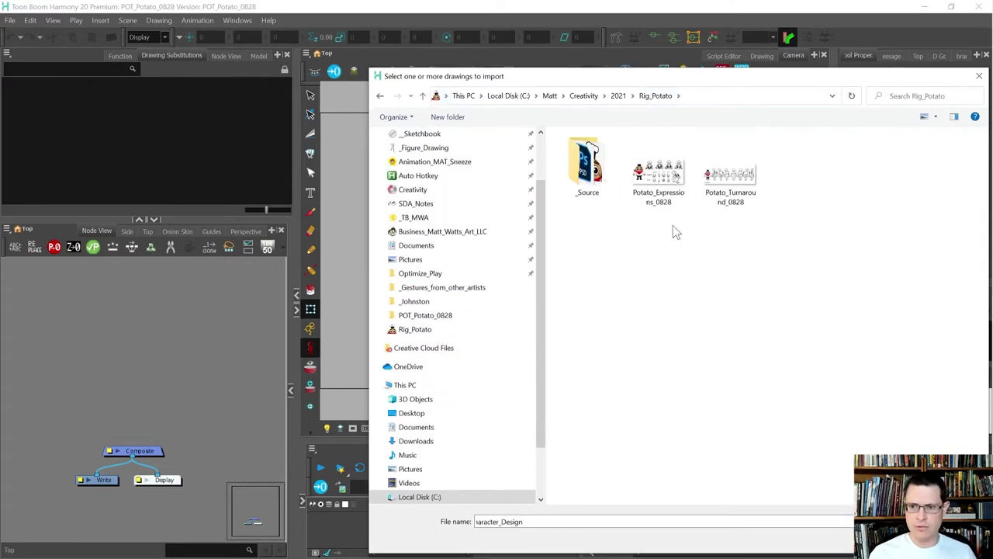
pyautogui.click(730, 169)
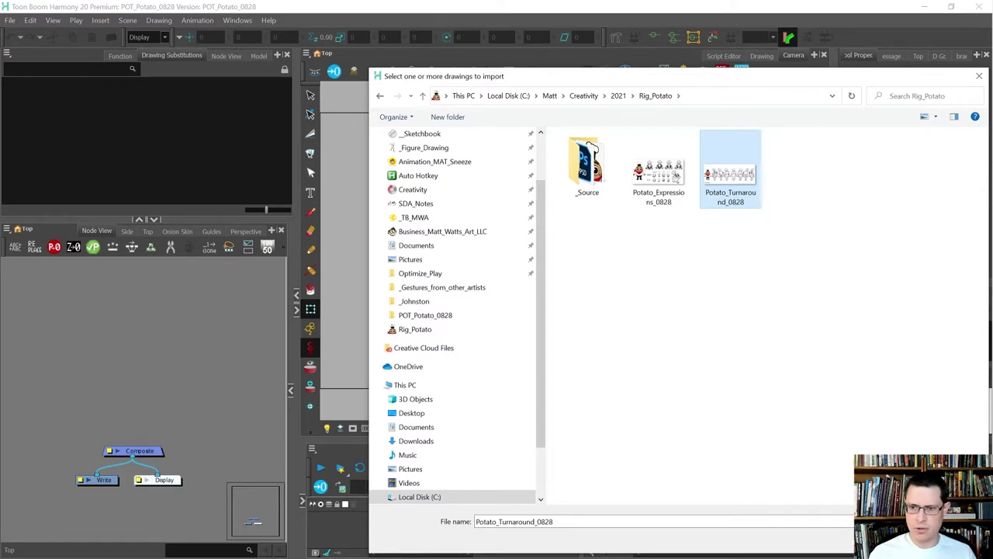
pyautogui.click(703, 100)
pyautogui.click(701, 304)
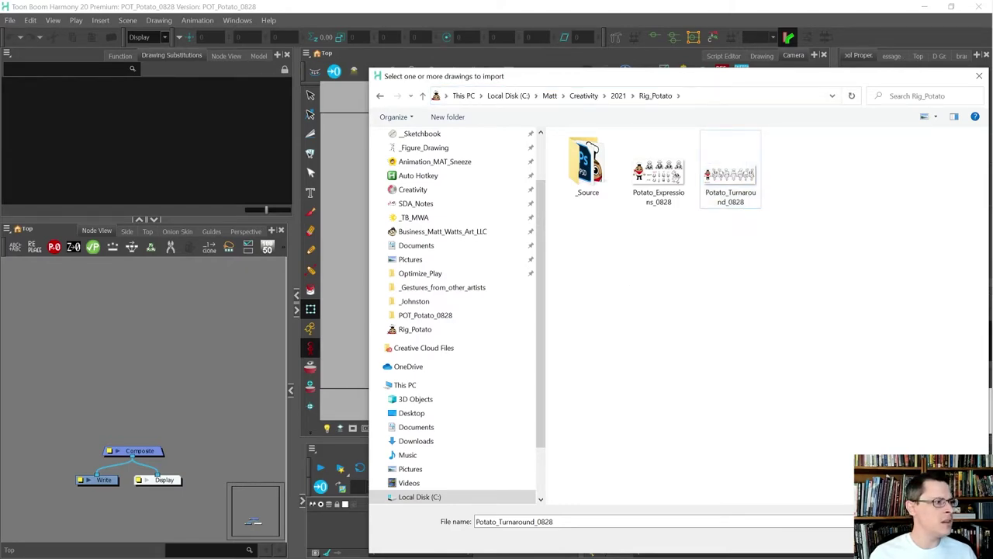
# Examine the full path of the Rig_Potato folder in File Explorer
pyautogui.moveTo(0, 217); pyautogui.dragTo(468, 78)
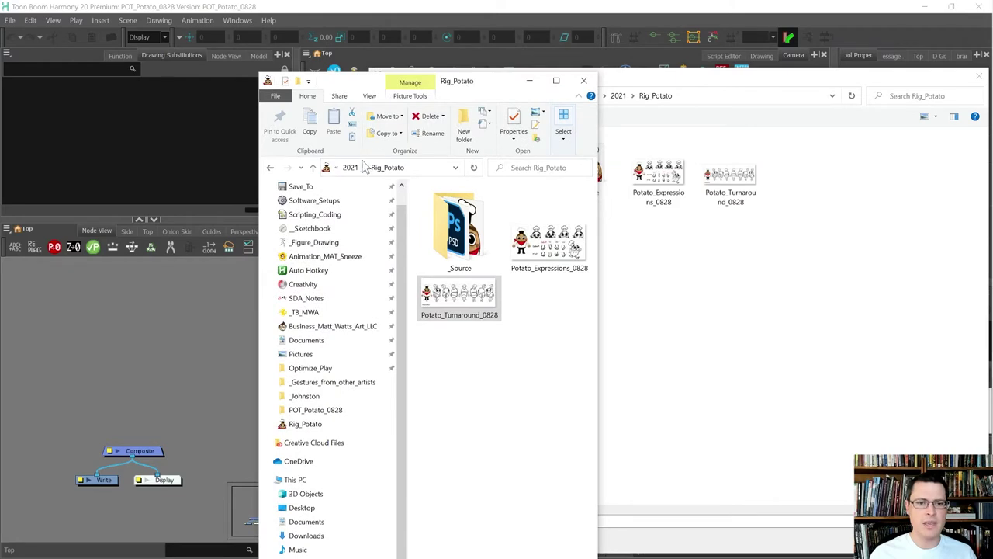
pyautogui.click(432, 169)
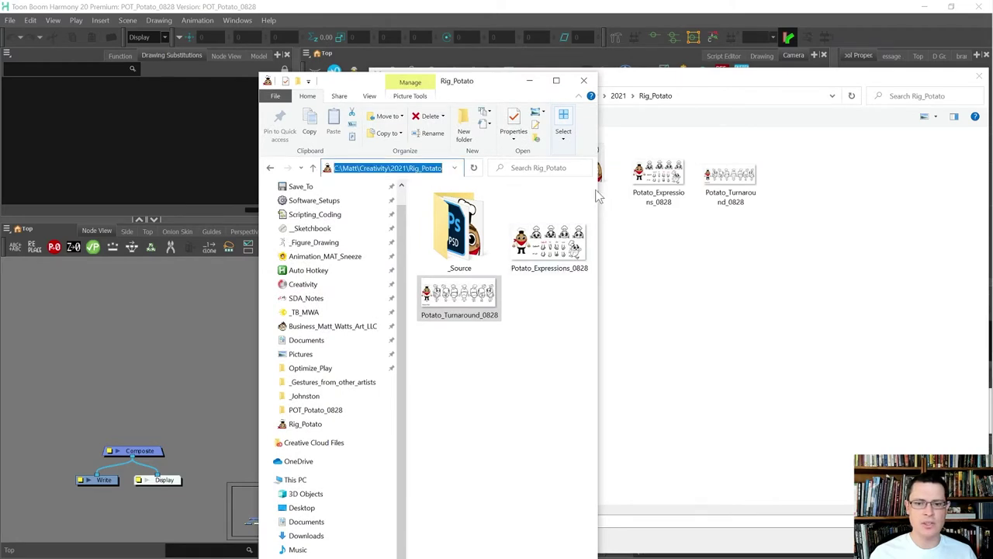
pyautogui.moveTo(597, 196); pyautogui.dragTo(907, 198)
pyautogui.click(542, 344)
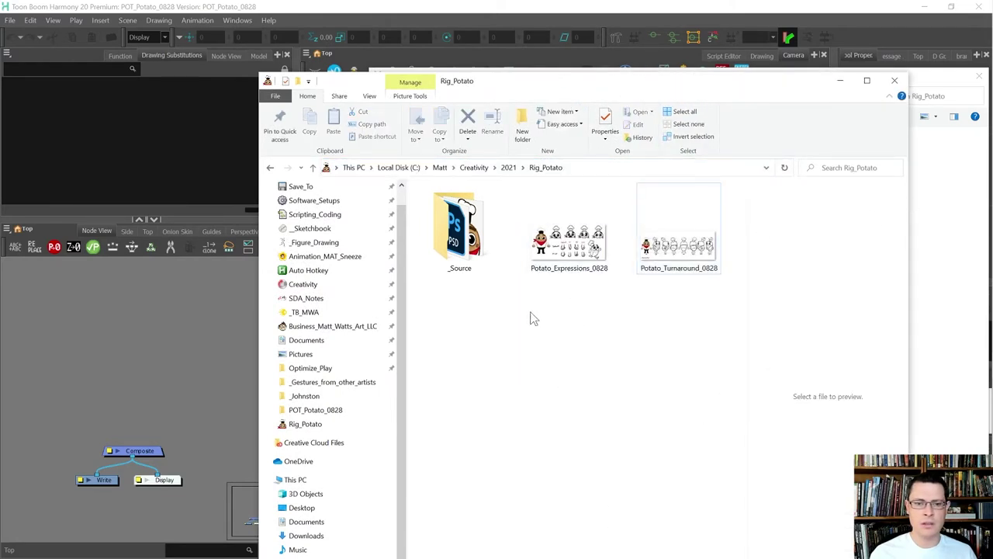
pyautogui.click(583, 167)
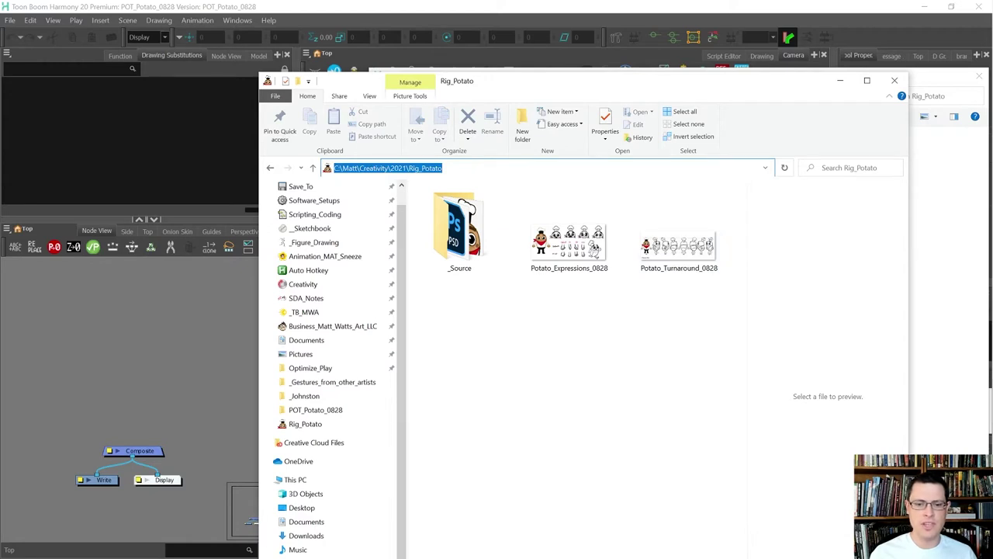
pyautogui.moveTo(746, 82); pyautogui.dragTo(0, 326)
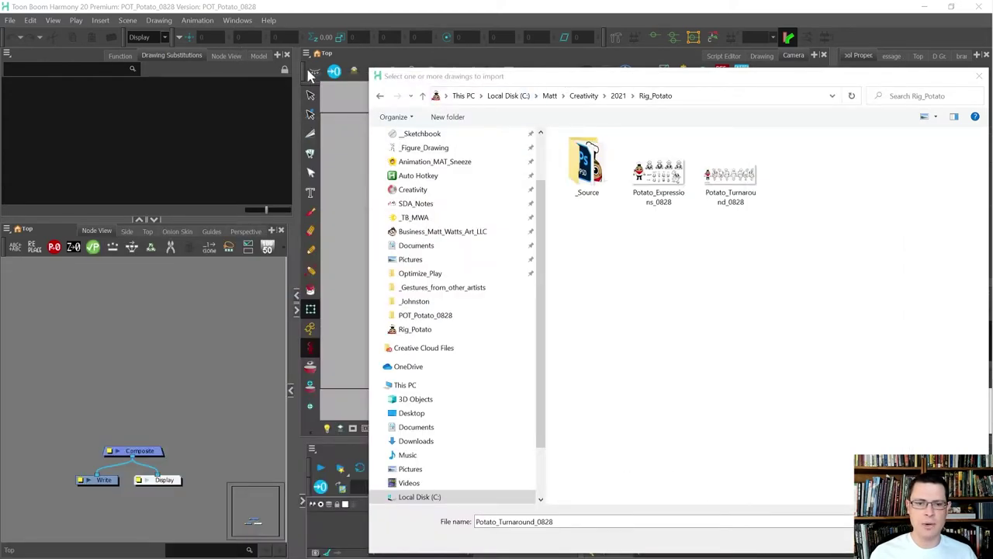
# Import Potato_Turnaround_0828 as a single layer, kept as original bitmap with Project Resolution alignment and Straight alpha
pyautogui.moveTo(683, 76); pyautogui.dragTo(395, 69)
pyautogui.click(447, 92)
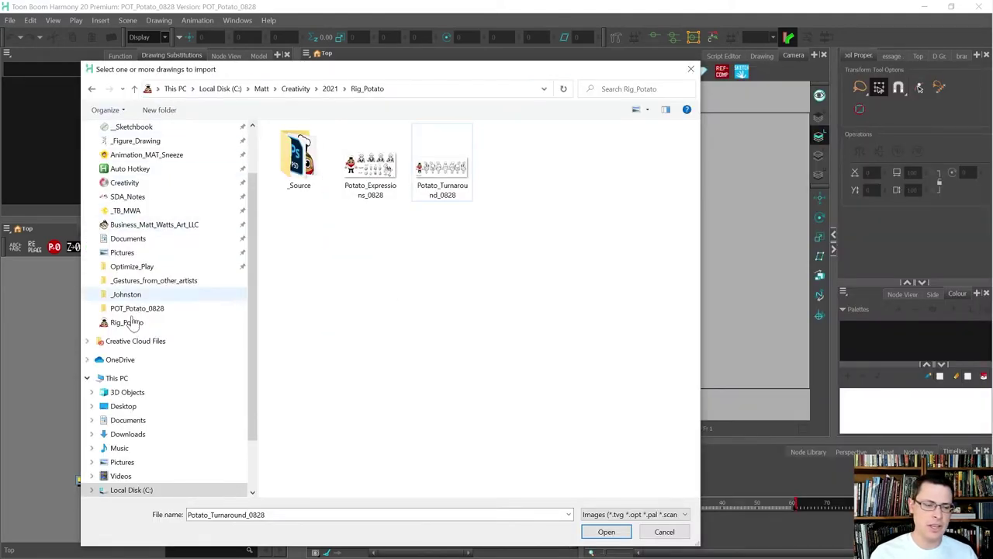
pyautogui.scroll(2, 115, 269)
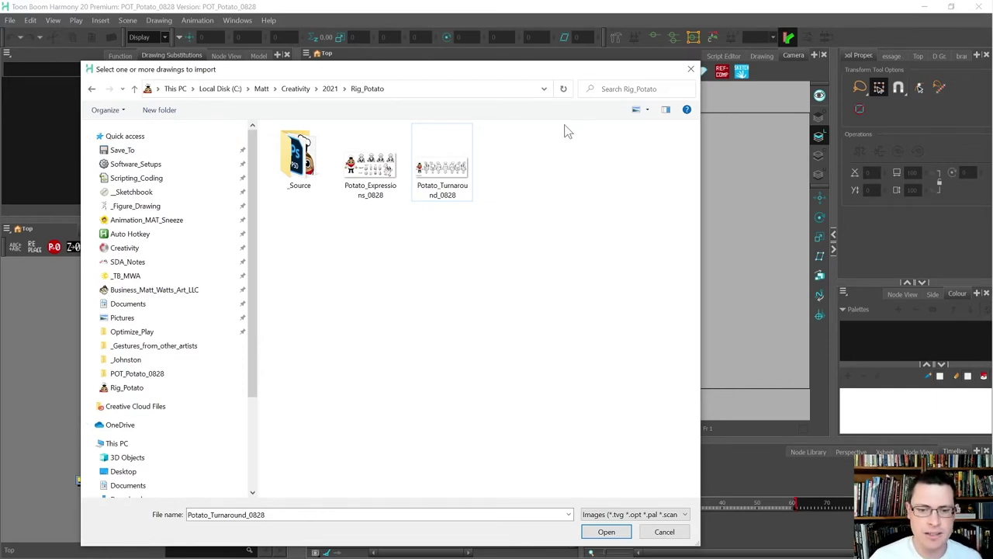
pyautogui.click(443, 190)
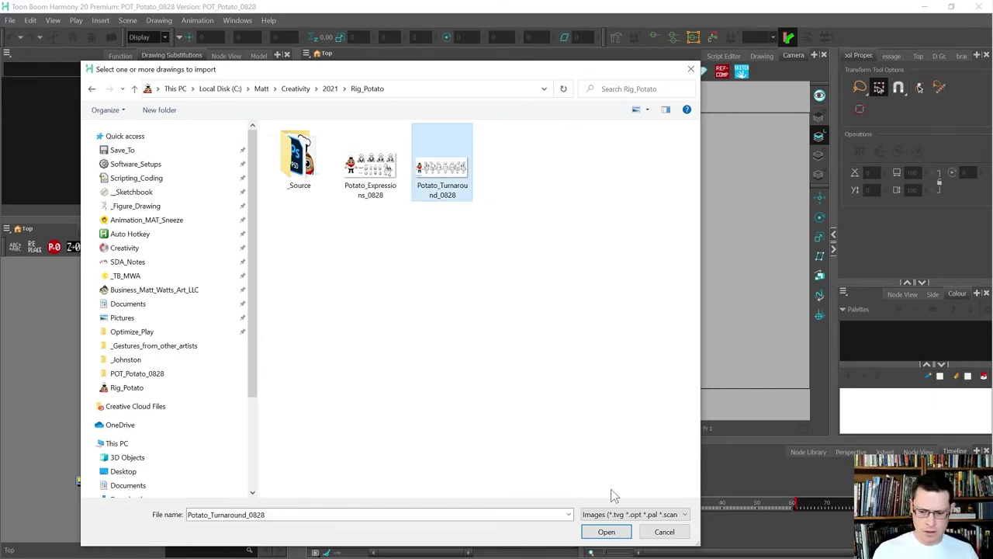
pyautogui.click(607, 532)
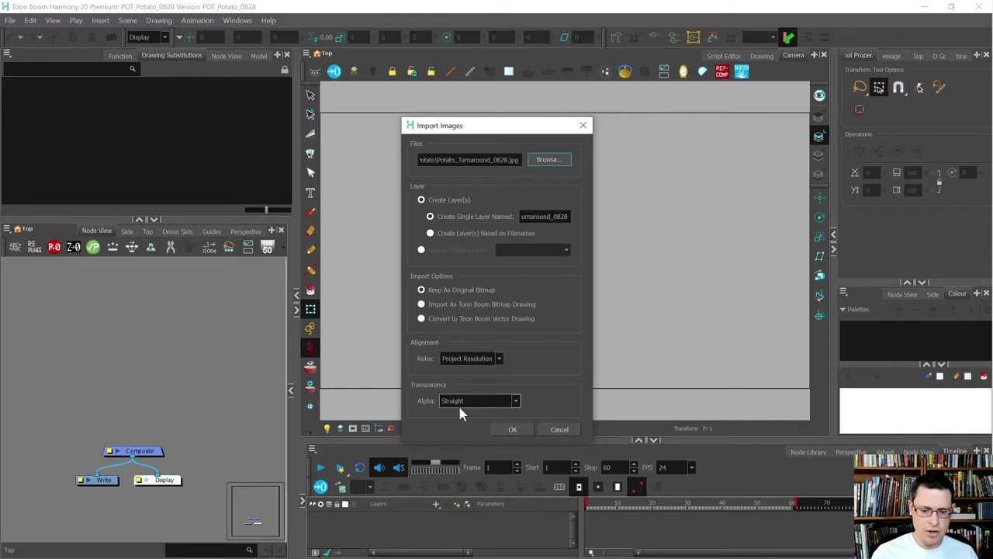
pyautogui.click(512, 431)
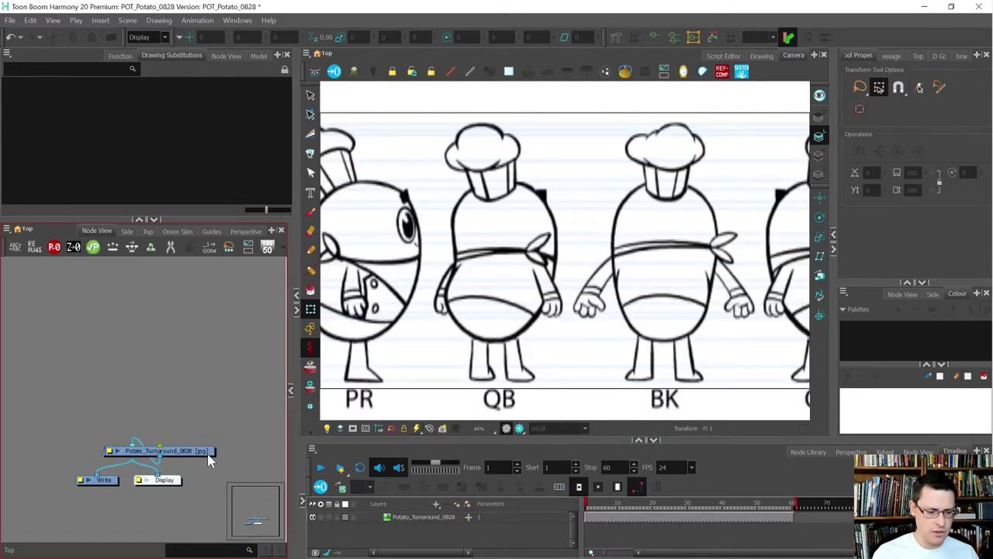
# Place the Potato_Turnaround_0828 node above the Composite node so its connection is clear
pyautogui.moveTo(210, 452); pyautogui.dragTo(135, 346)
pyautogui.scroll(-4, 600, 312)
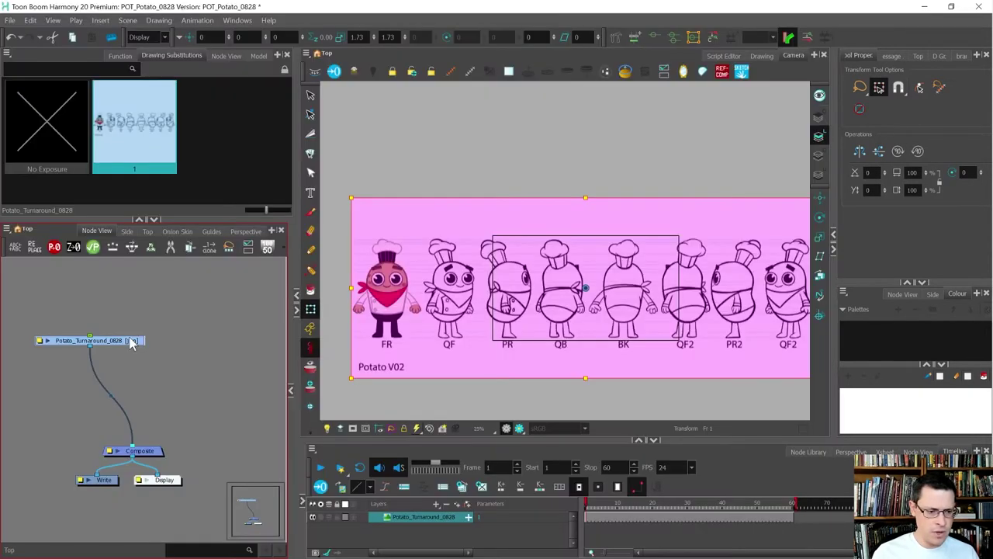
pyautogui.moveTo(133, 344)
pyautogui.mouseDown()
pyautogui.moveTo(120, 350)
pyautogui.moveTo(142, 362)
pyautogui.mouseUp()
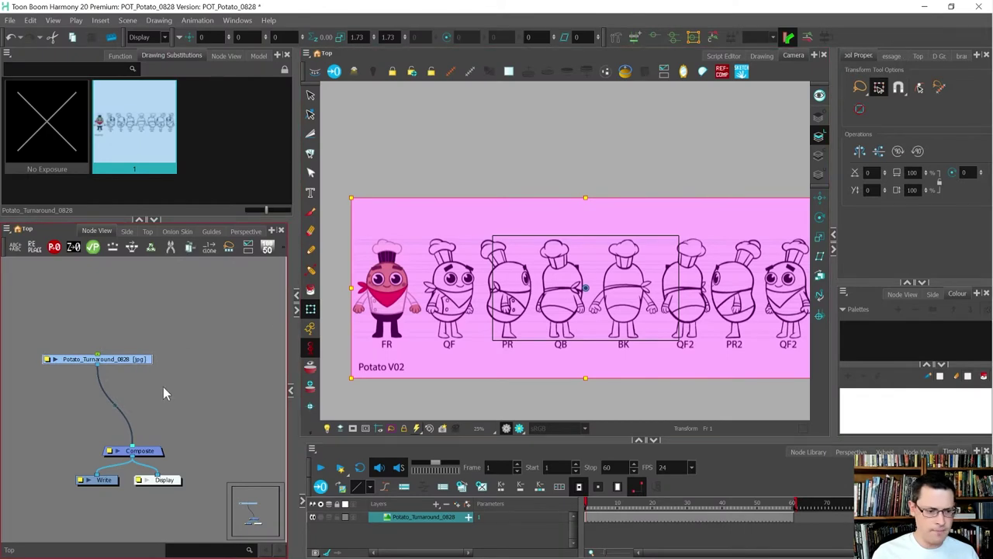
pyautogui.scroll(-3, 150, 388)
pyautogui.scroll(3, 139, 388)
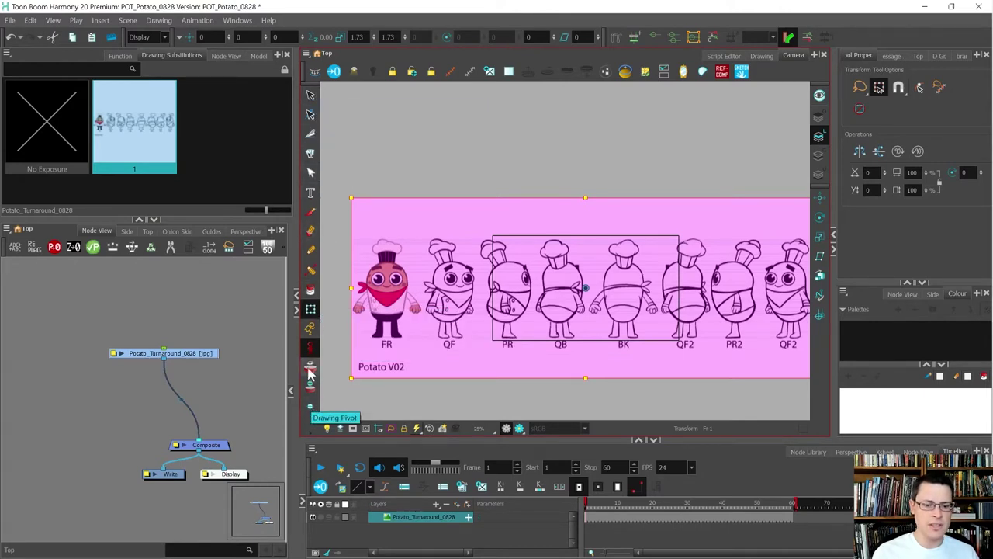
# Review the general preferences, including the default settings for pegs and elements
pyautogui.click(28, 22)
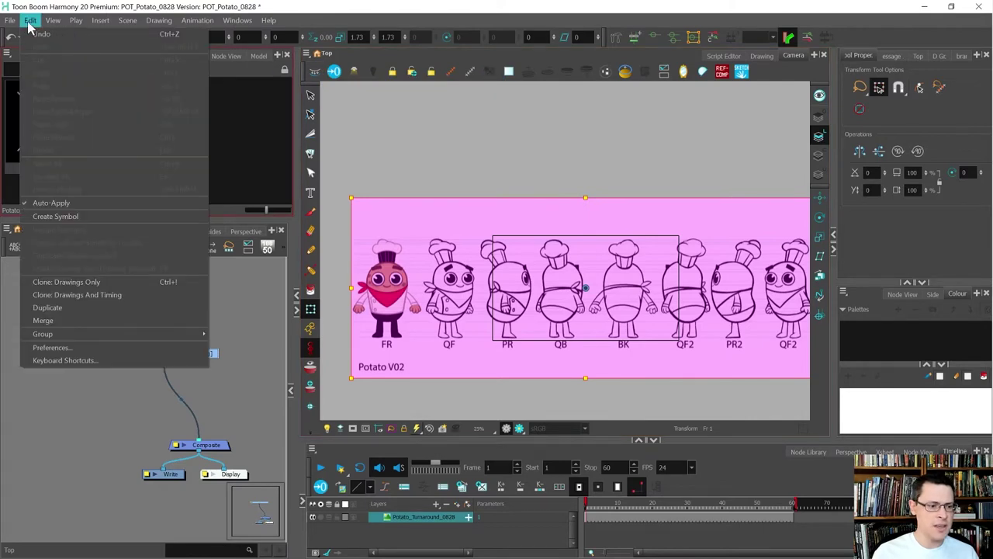
pyautogui.click(67, 351)
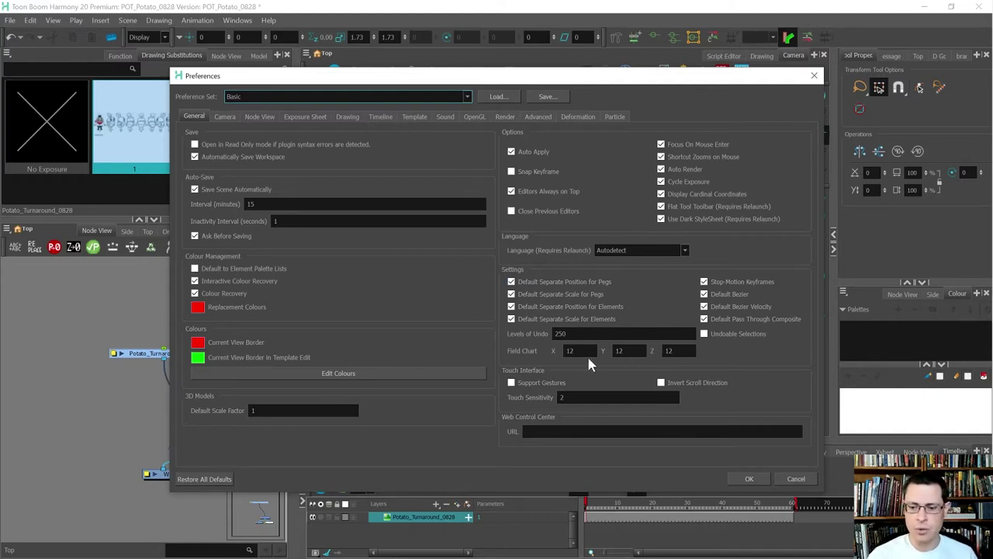
pyautogui.click(747, 479)
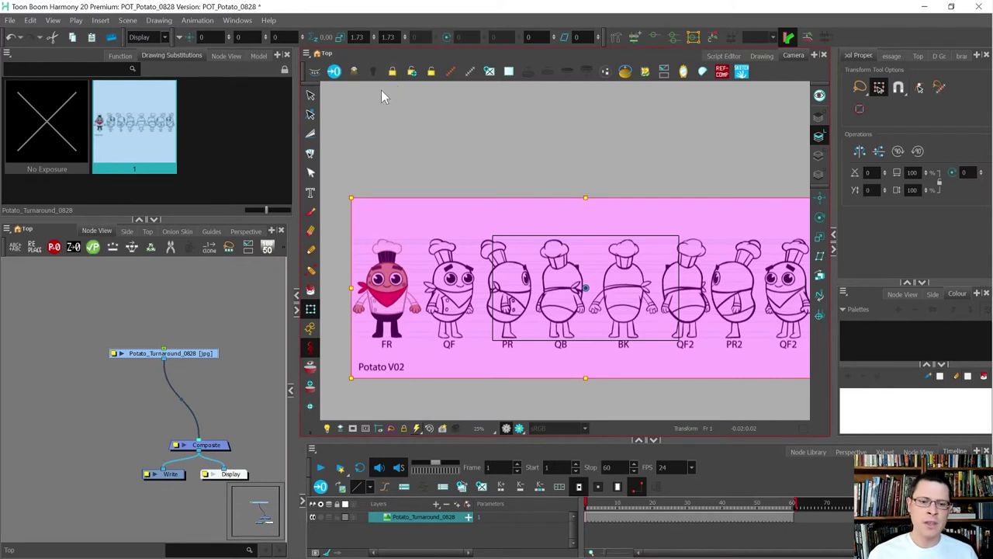
# Deselect the turnaround drawing and review which toolbars are available for the Camera view
pyautogui.click(504, 146)
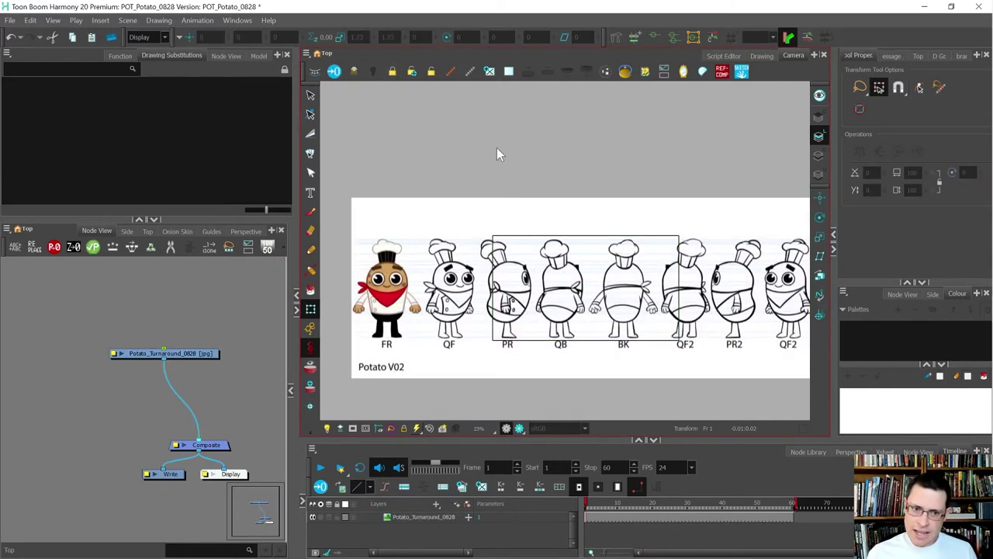
pyautogui.rightClick(307, 155)
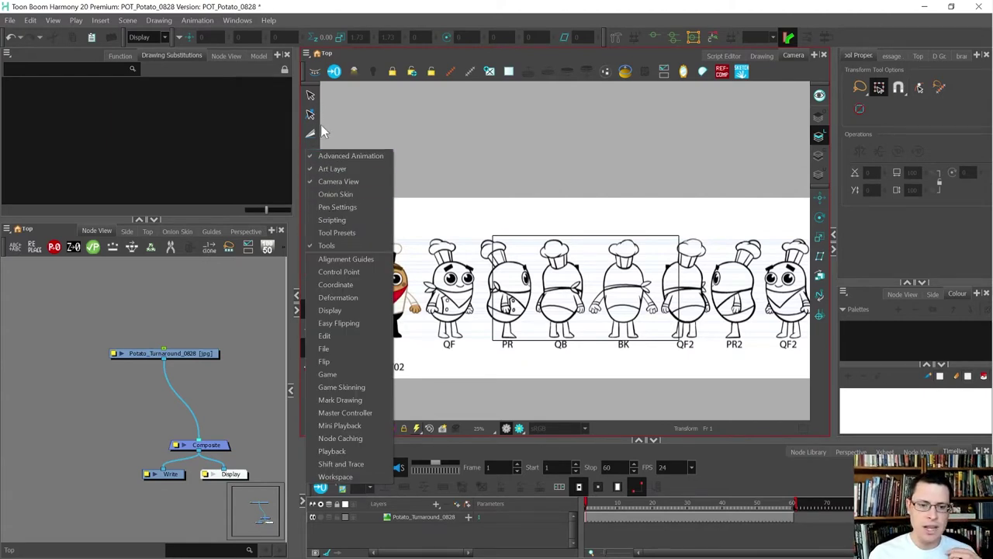
pyautogui.rightClick(311, 116)
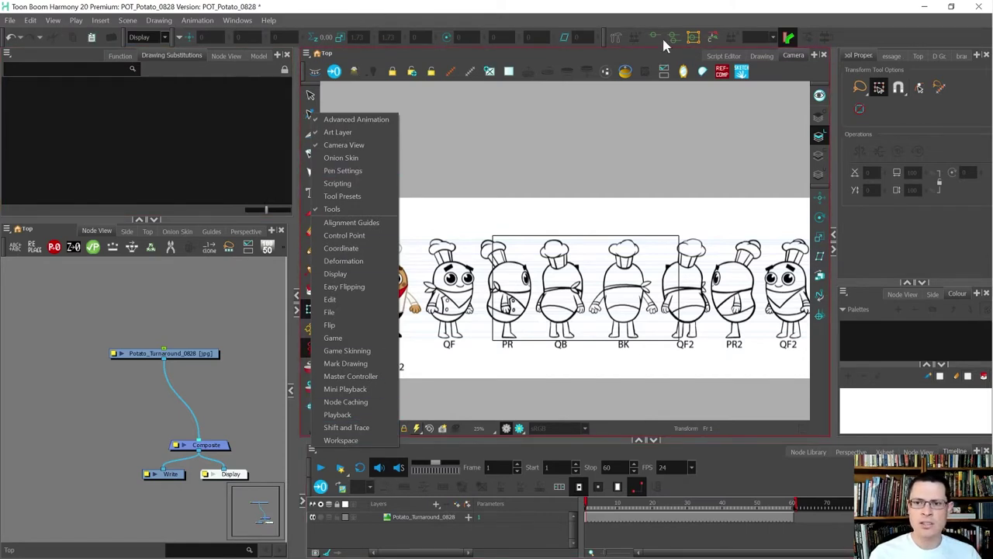
pyautogui.click(460, 102)
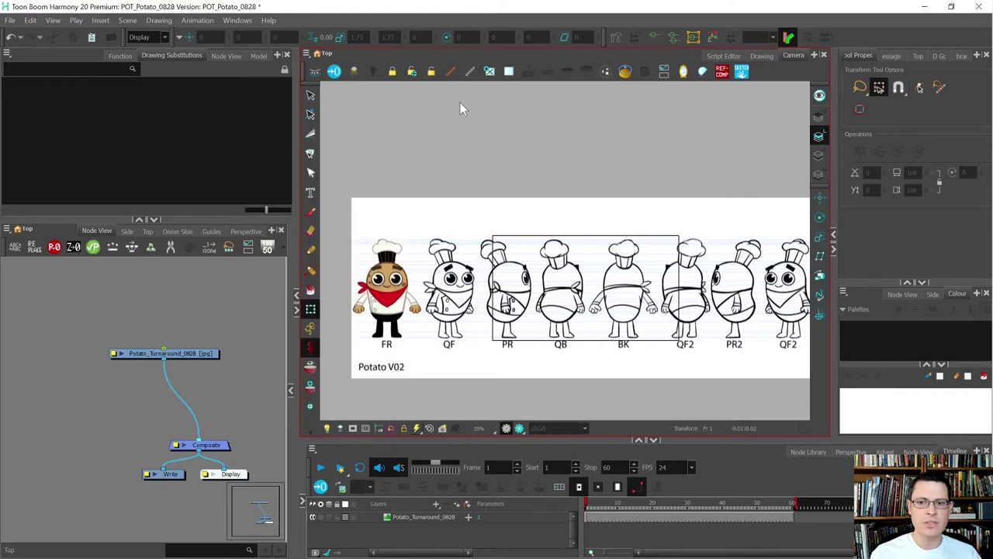
# Show the Tools toolbar in the main toolbar area and open its customization
pyautogui.rightClick(616, 43)
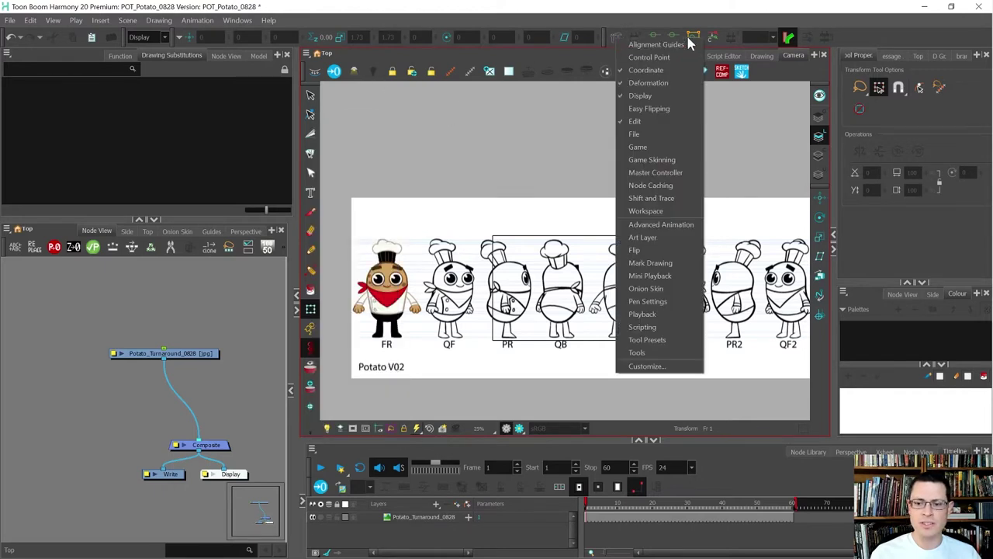
pyautogui.click(652, 355)
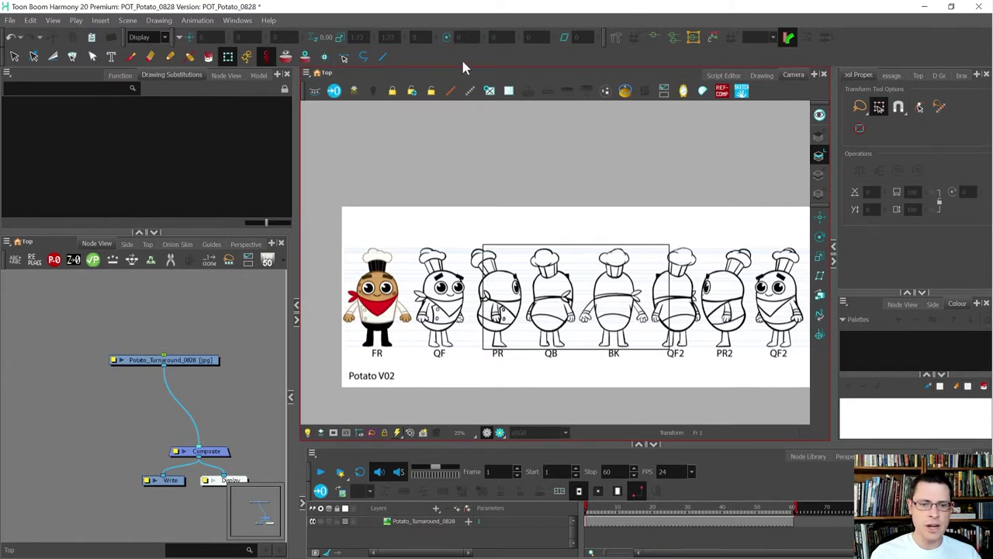
pyautogui.rightClick(329, 61)
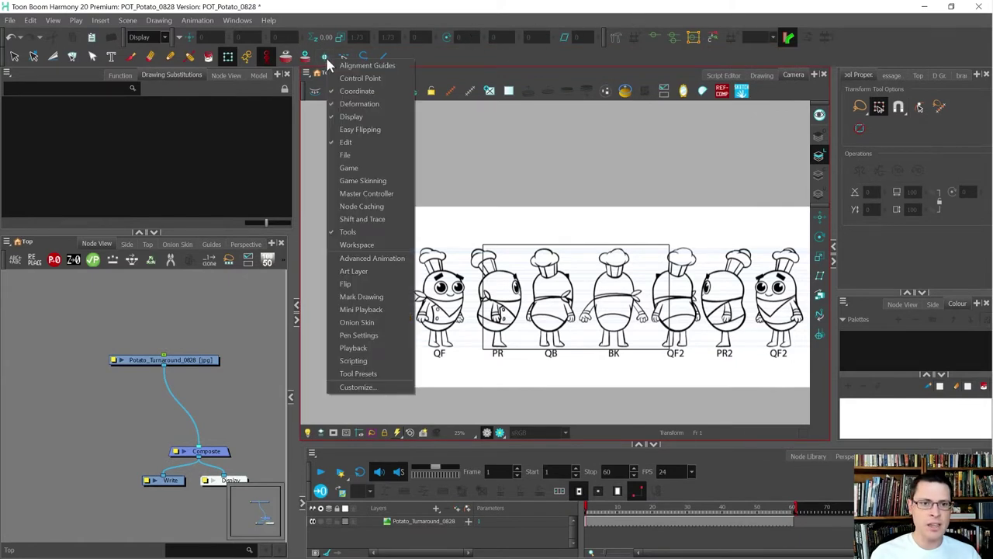
pyautogui.click(354, 387)
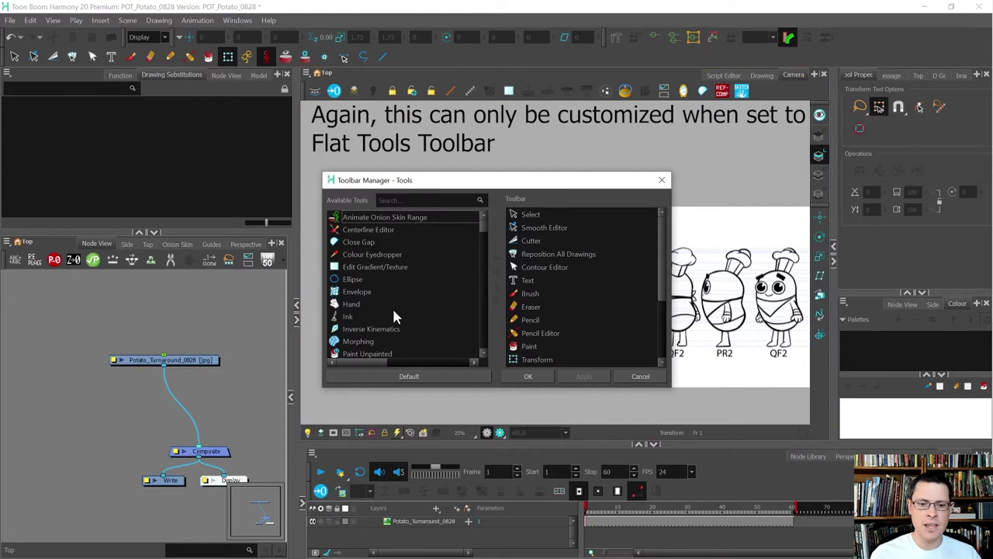
# Remove Reposition All Drawings from the Tools toolbar's list of tools
pyautogui.click(405, 231)
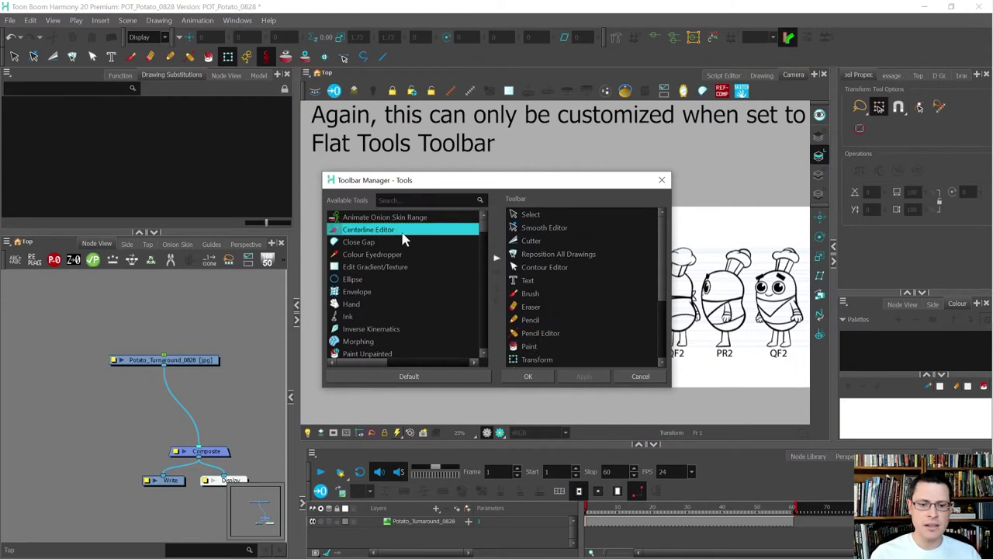
pyautogui.click(512, 254)
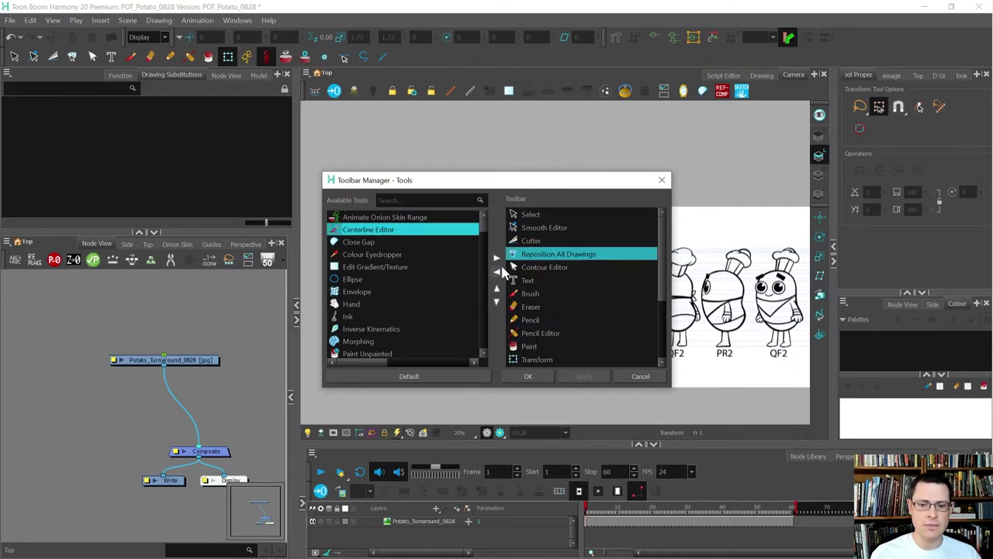
pyautogui.click(498, 275)
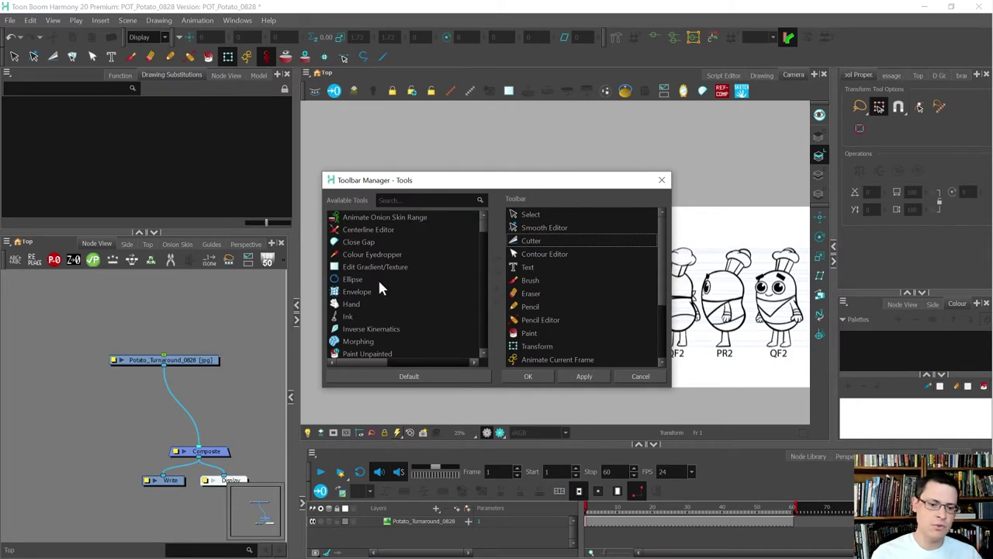
# Find Reposition All Drawings among the available tools and add it back to the Tools toolbar
pyautogui.scroll(-5, 380, 287)
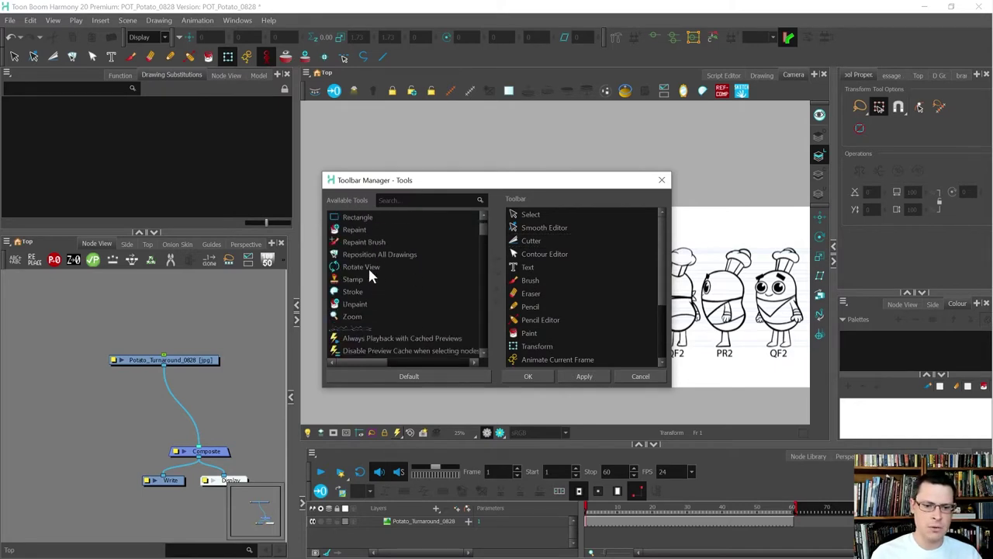
pyautogui.click(365, 254)
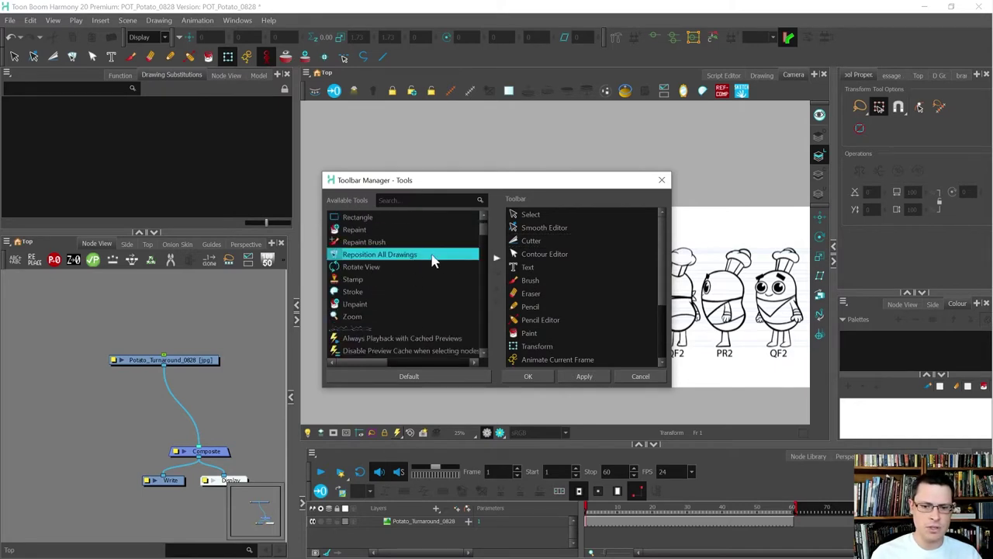
pyautogui.click(498, 263)
pyautogui.scroll(-3, 543, 279)
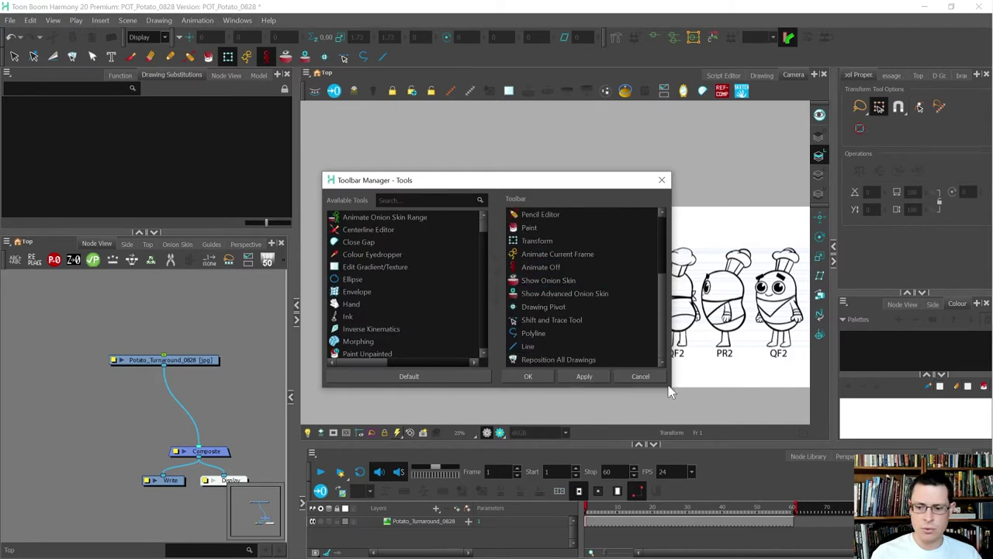
# Enlarge the Toolbar Manager, move Reposition All Drawings up to directly below Pencil Editor, and apply the order
pyautogui.moveTo(668, 385); pyautogui.dragTo(713, 470)
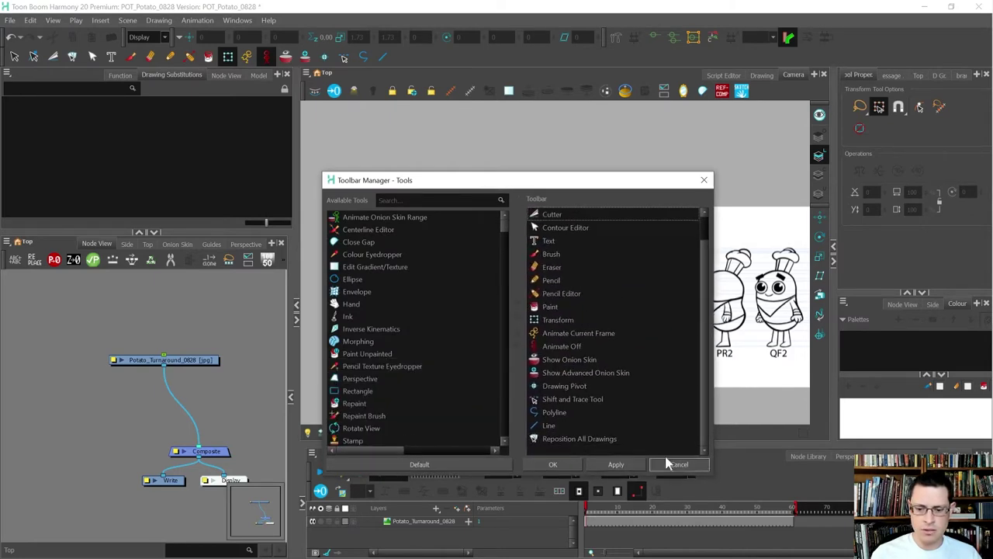
pyautogui.click(597, 440)
pyautogui.click(518, 331)
pyautogui.click(518, 331)
pyautogui.click(518, 332)
pyautogui.click(518, 332)
pyautogui.click(519, 332)
pyautogui.click(519, 332)
pyautogui.click(520, 332)
pyautogui.click(520, 332)
pyautogui.click(520, 332)
pyautogui.click(520, 332)
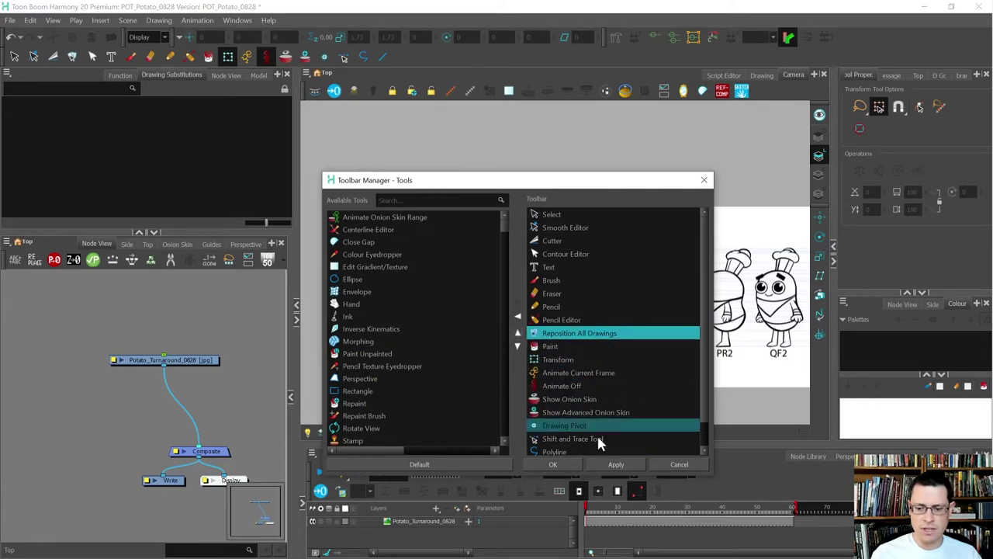
pyautogui.click(616, 464)
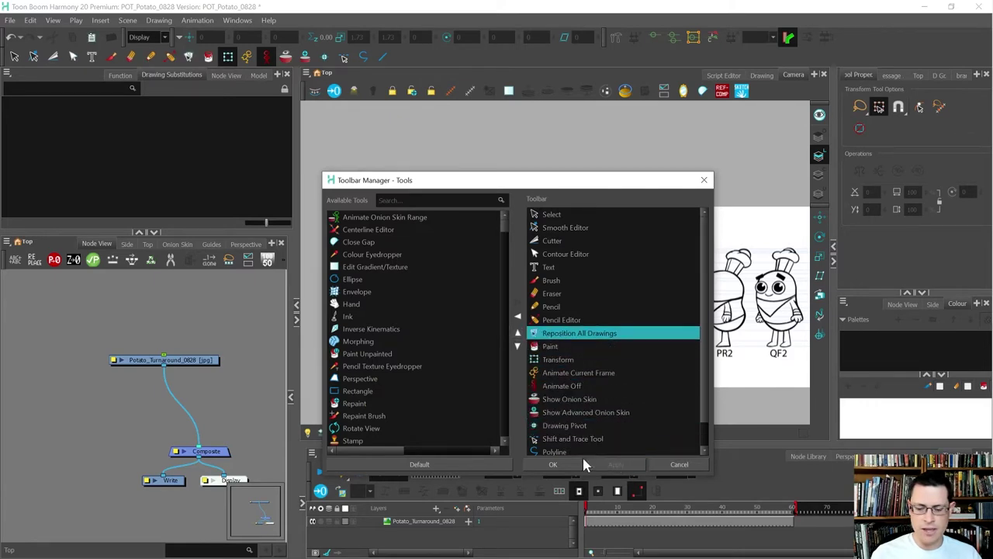
# Move Reposition All Drawings up between Smooth Editor and Cutter, then apply and accept the toolbar changes
pyautogui.click(518, 332)
pyautogui.click(519, 332)
pyautogui.click(519, 332)
pyautogui.click(518, 332)
pyautogui.click(519, 332)
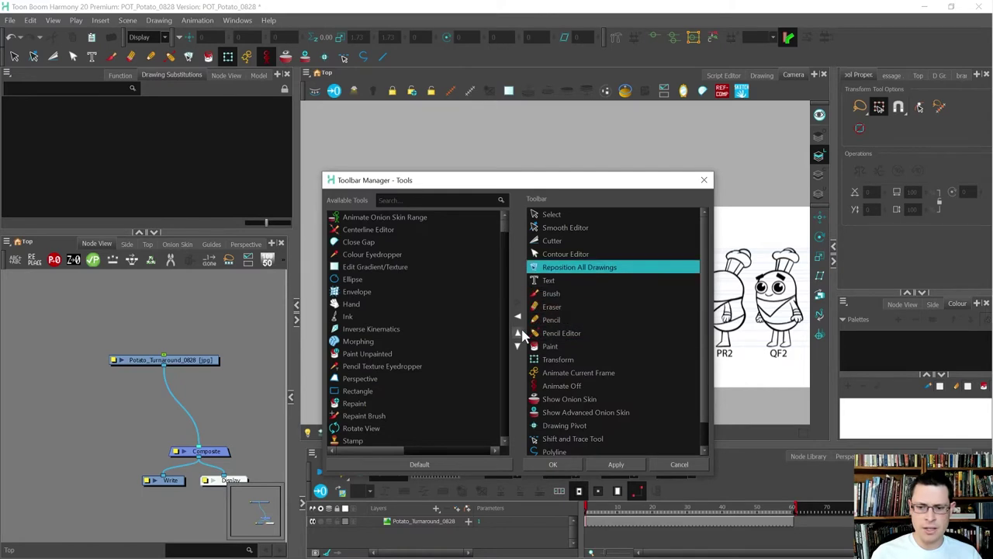
pyautogui.click(518, 332)
pyautogui.click(518, 332)
pyautogui.click(604, 463)
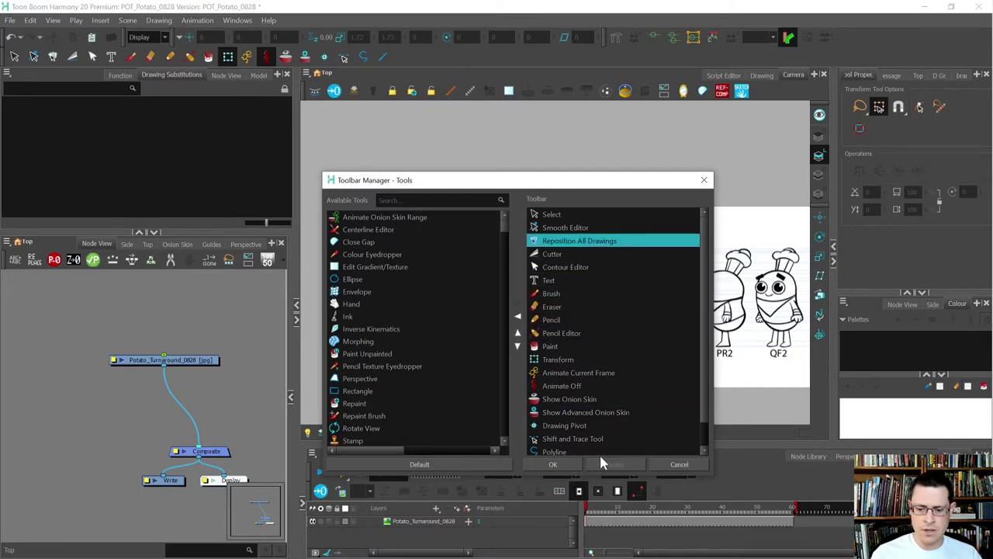
pyautogui.click(569, 464)
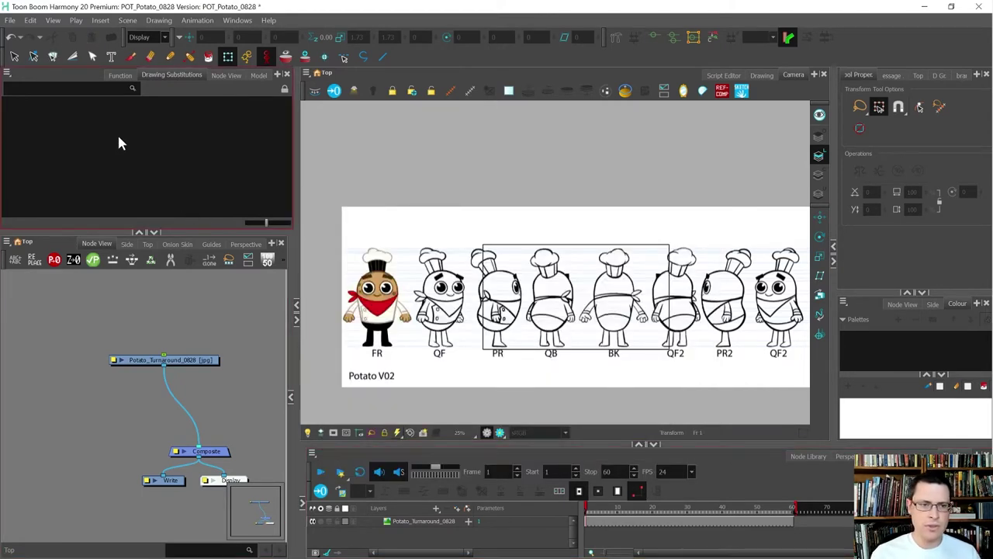
# Move the Tools toolbar into the Camera view and dock it vertically along the view's left edge
pyautogui.moveTo(5, 56)
pyautogui.mouseDown()
pyautogui.moveTo(252, 62)
pyautogui.moveTo(326, 134)
pyautogui.moveTo(288, 62)
pyautogui.moveTo(277, 63)
pyautogui.moveTo(330, 140)
pyautogui.moveTo(288, 45)
pyautogui.mouseUp()
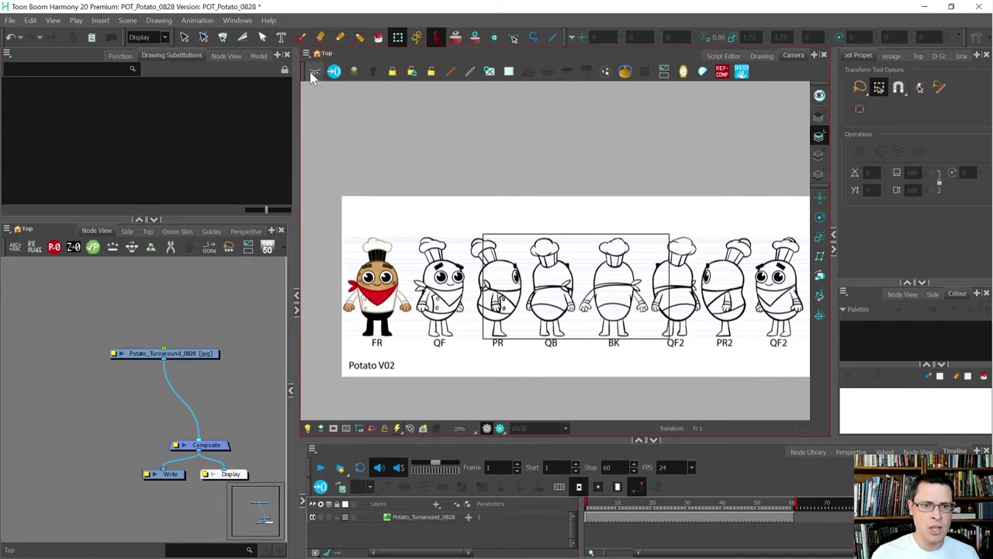
pyautogui.rightClick(319, 75)
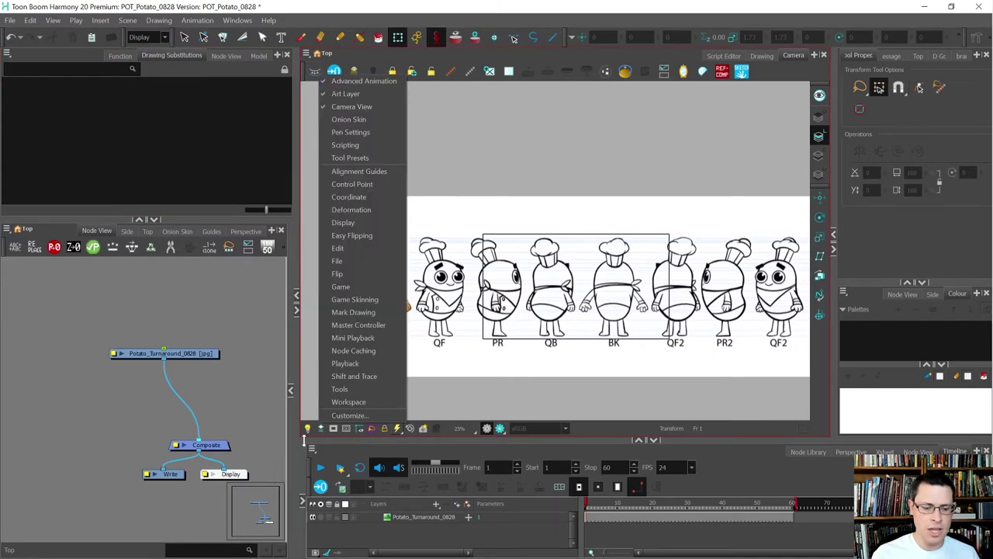
pyautogui.click(351, 400)
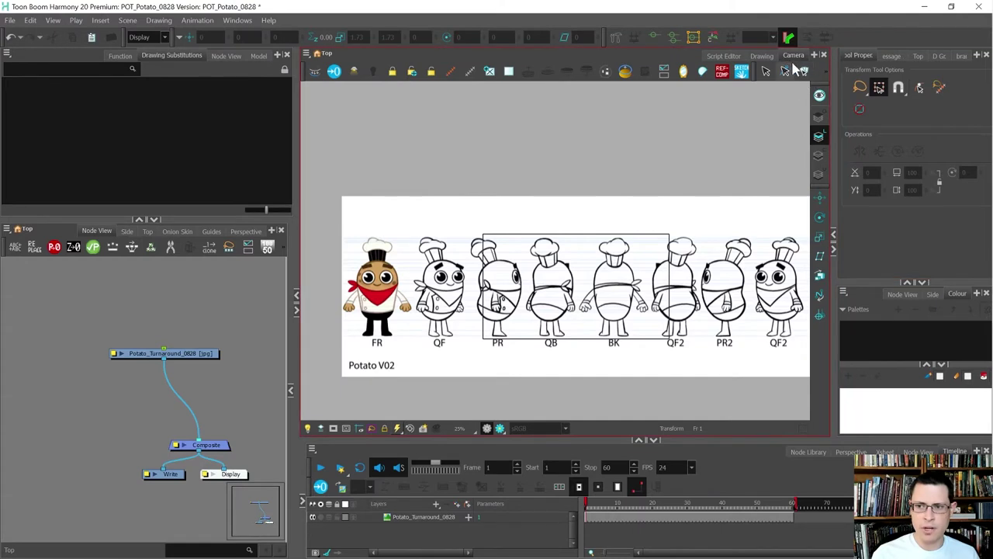
pyautogui.moveTo(754, 74); pyautogui.dragTo(312, 138)
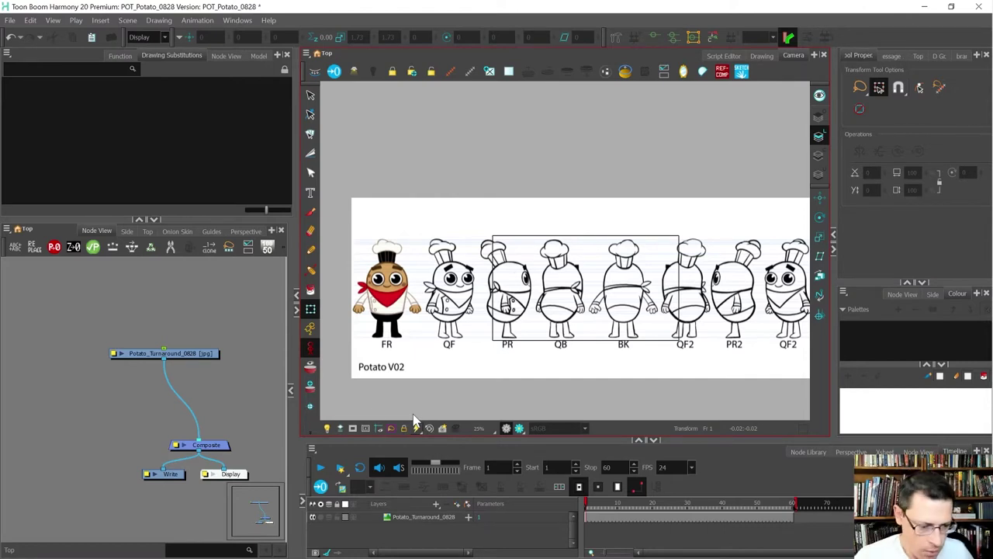
# Align the Potato_Turnaround_0828 node above Composite and, with Animate off, move its drawing to bring the FR and QF poses into the camera frame
pyautogui.click(210, 353)
pyautogui.moveTo(211, 353); pyautogui.dragTo(241, 358)
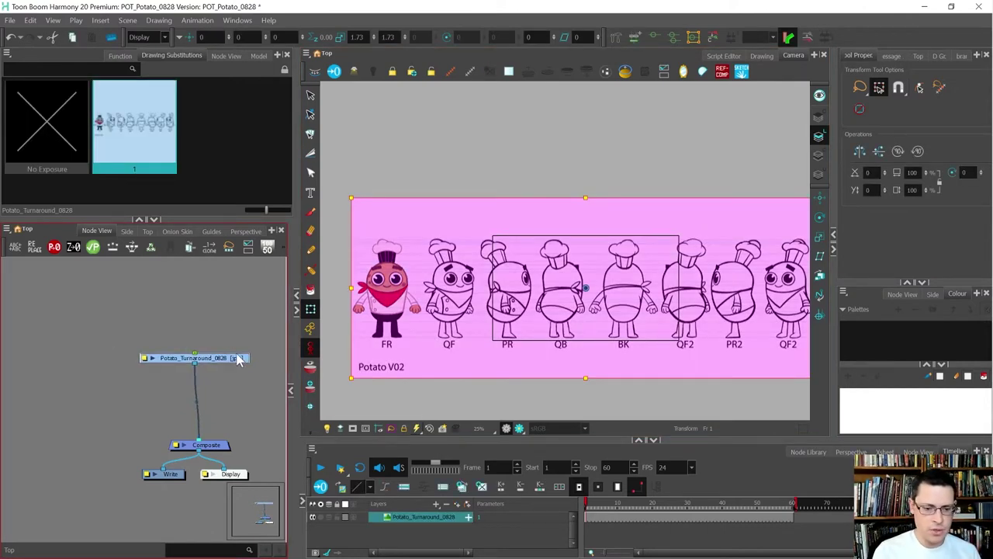
pyautogui.click(312, 349)
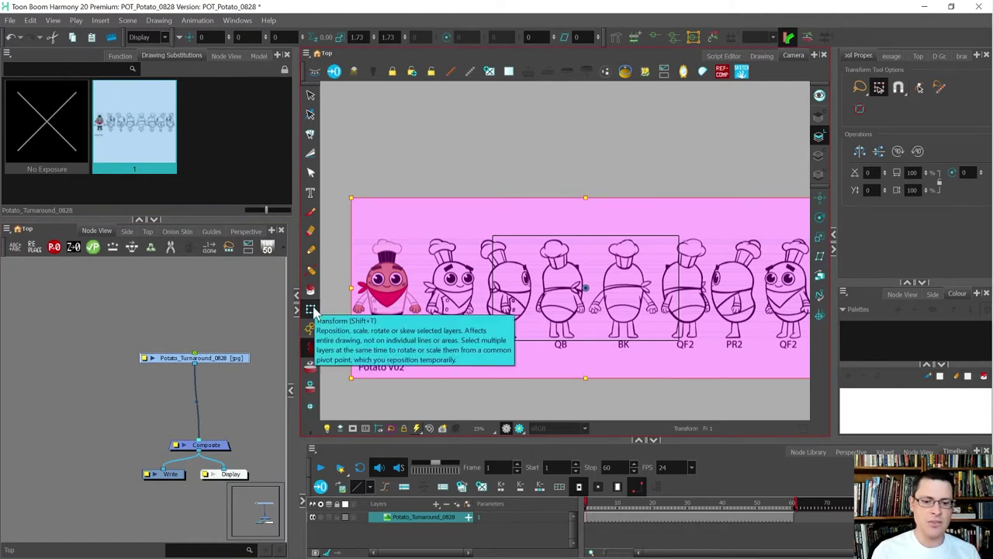
pyautogui.moveTo(405, 306); pyautogui.dragTo(595, 301)
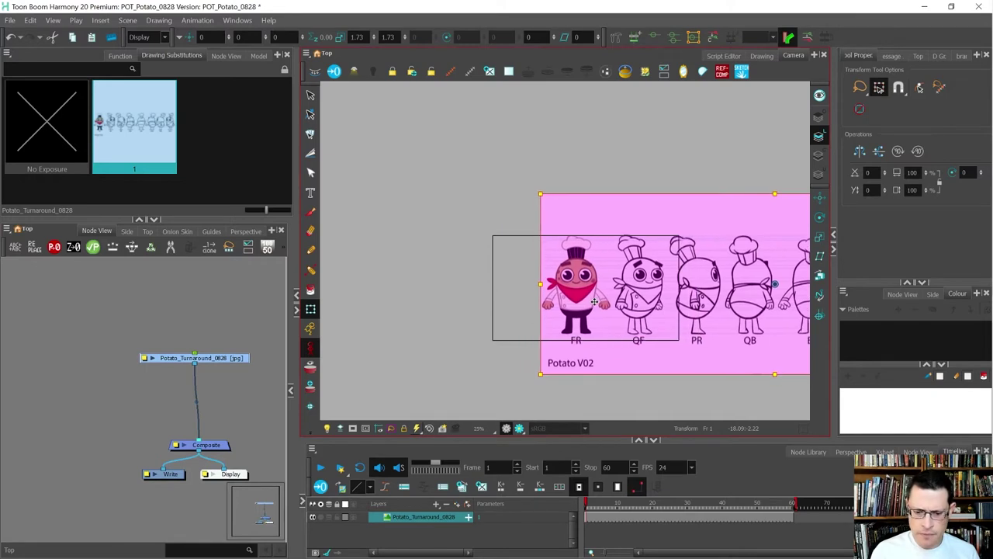
# Mask everything outside the camera frame and display the Safe Area guides
pyautogui.click(353, 428)
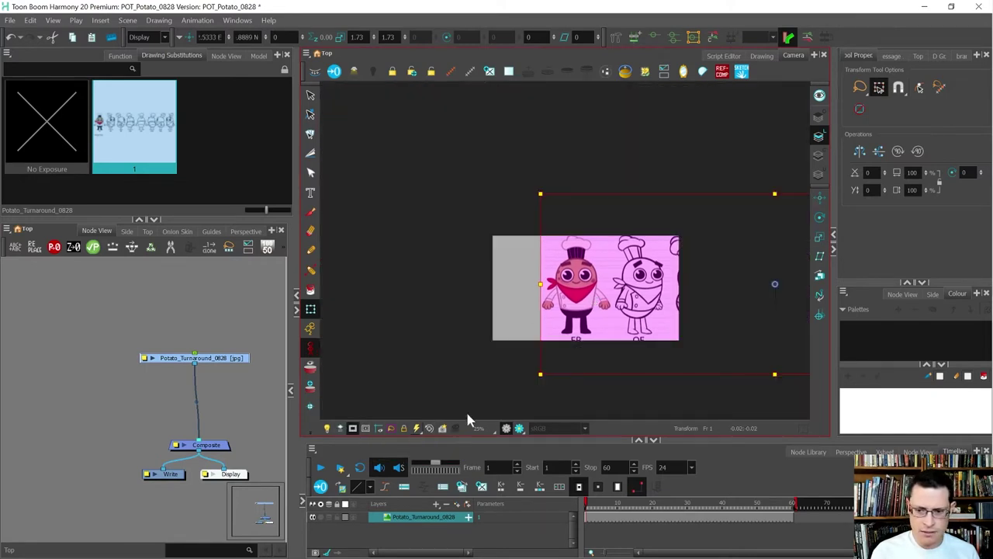
pyautogui.press('2')
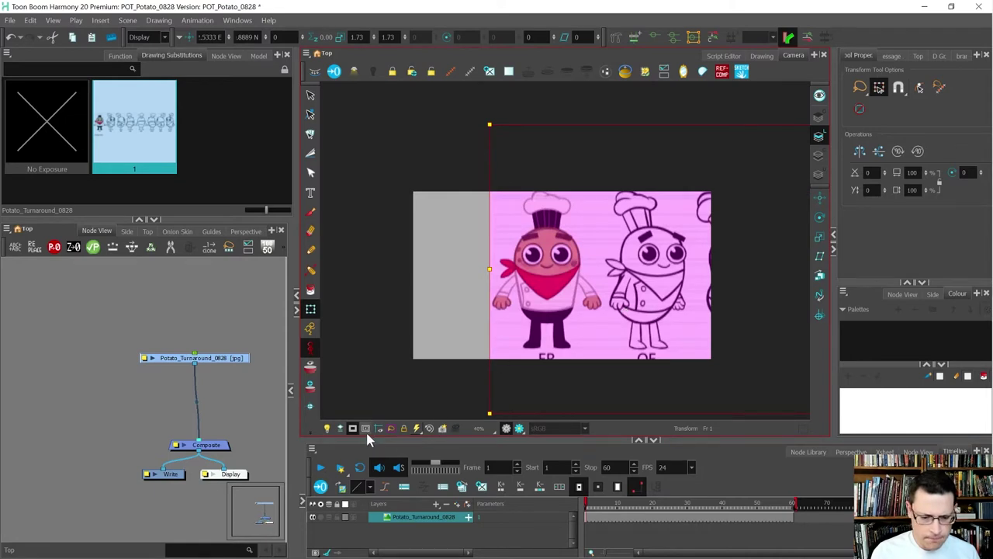
pyautogui.click(367, 430)
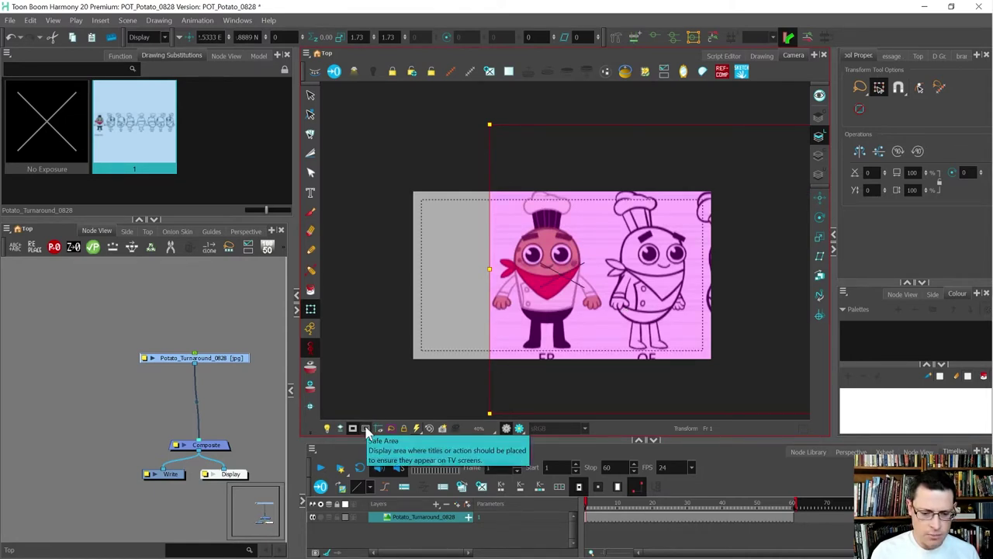
# Shift the turnaround drawing slightly right so the FR pose is centred on the camera frame's centre mark
pyautogui.scroll(1, 583, 297)
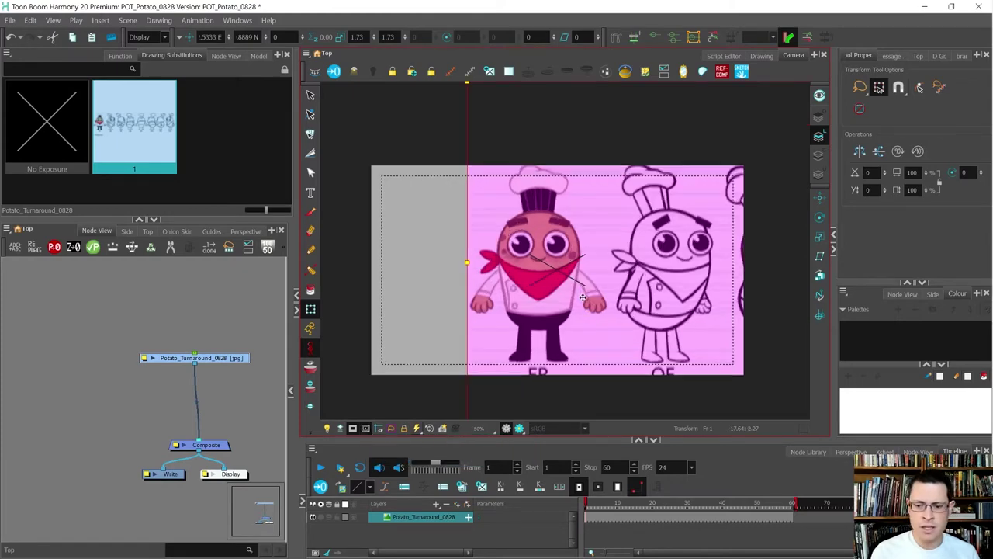
pyautogui.scroll(3, 554, 287)
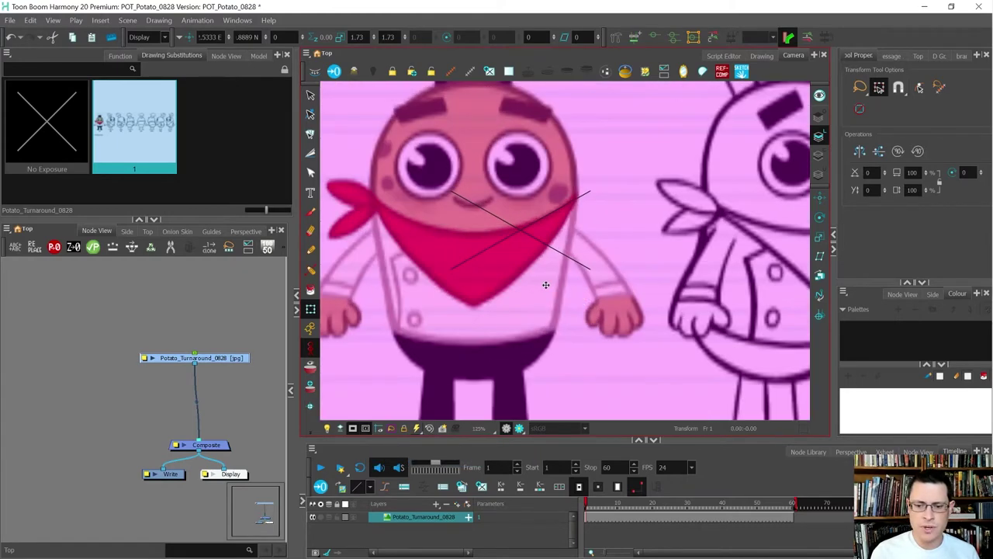
pyautogui.scroll(-3, 537, 287)
pyautogui.scroll(2, 543, 302)
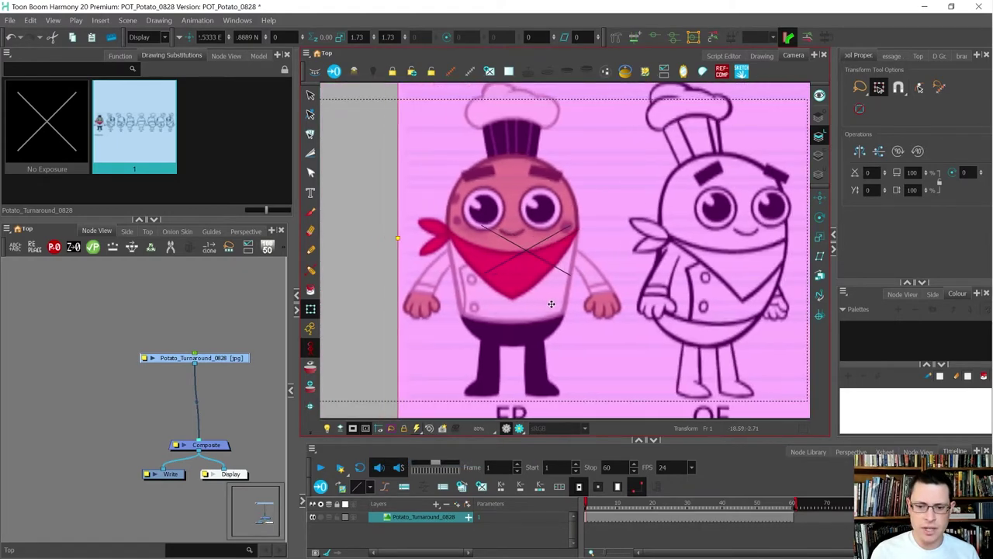
pyautogui.moveTo(551, 304); pyautogui.dragTo(566, 303)
pyautogui.scroll(-4, 543, 259)
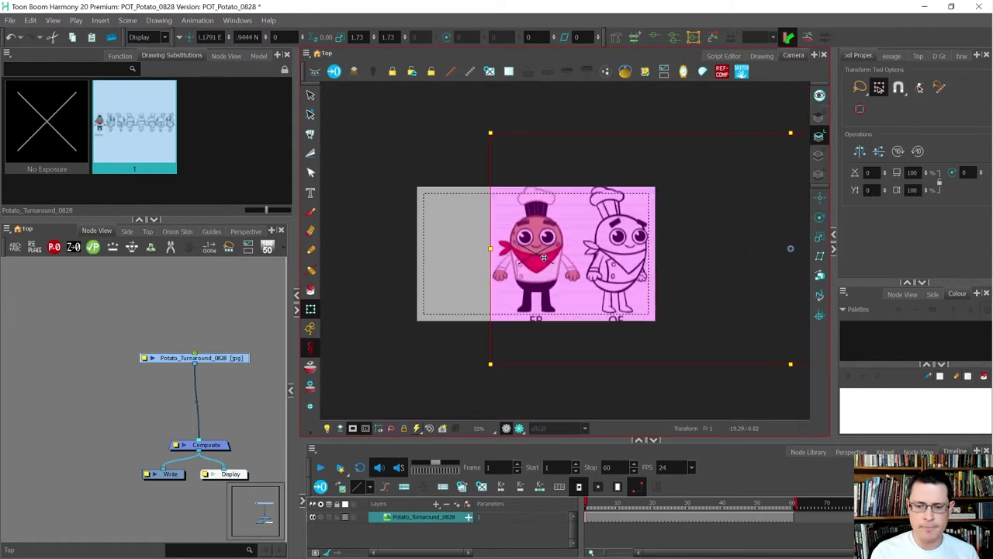
# Add a Grid node beside the Potato_Turnaround_0828 node and show a second Node View below the Camera view
pyautogui.click(104, 395)
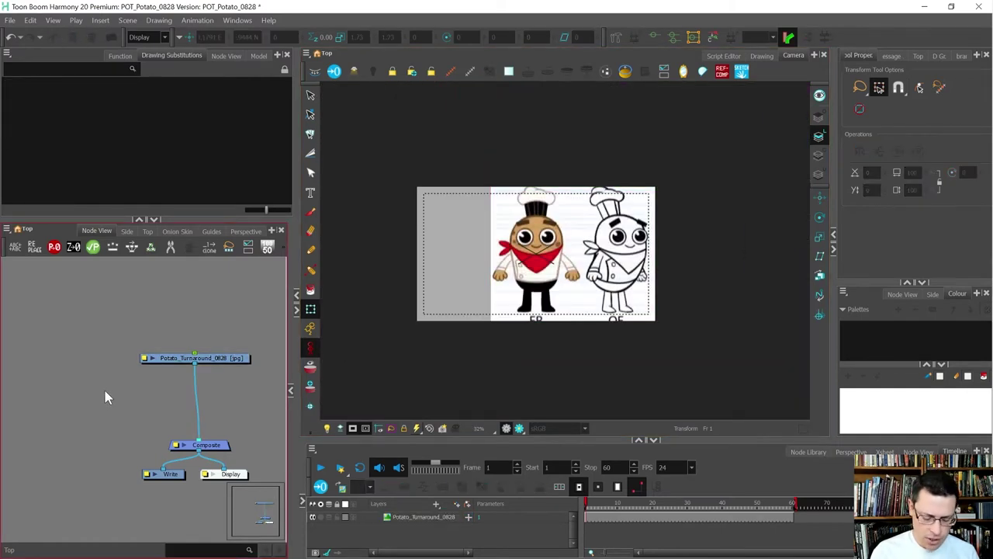
pyautogui.press('Tab')
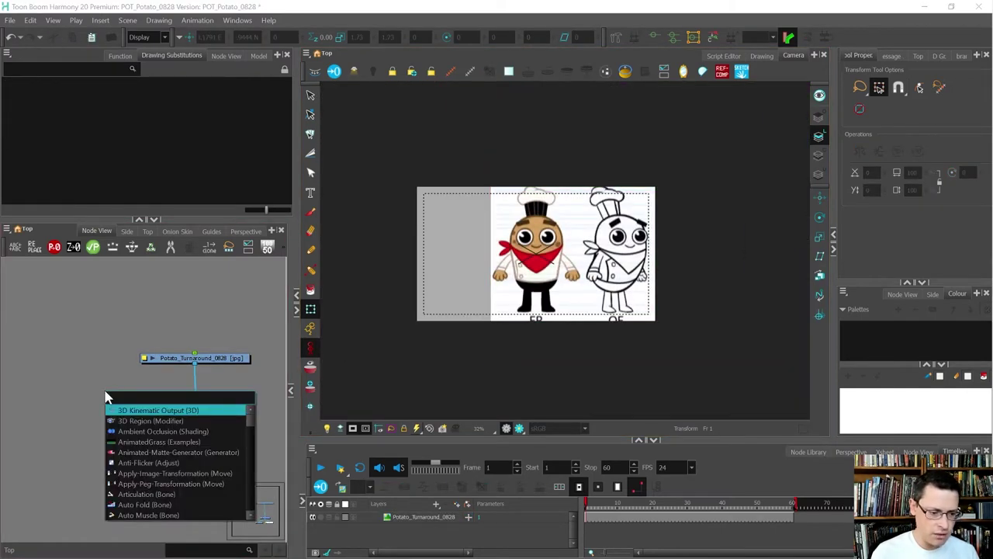
pyautogui.write('grid')
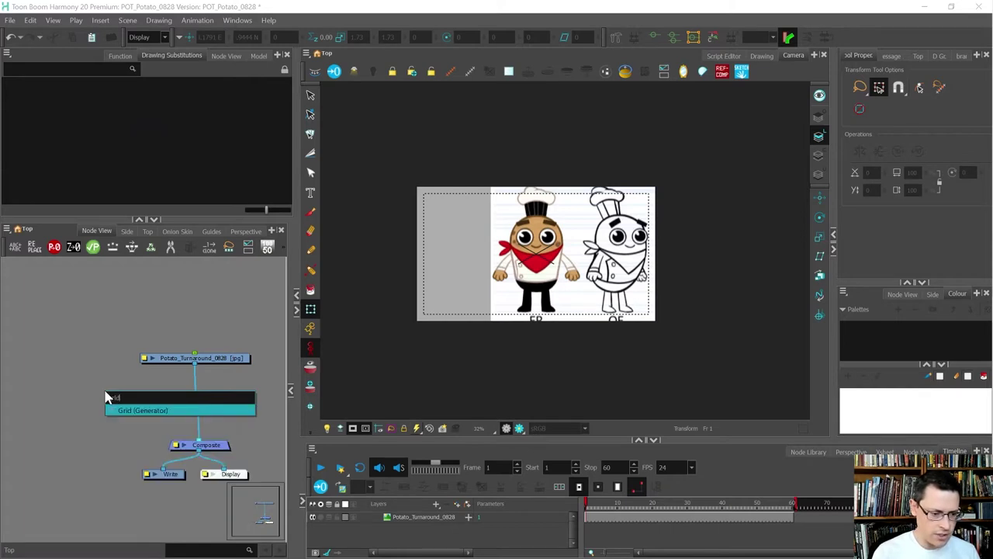
pyautogui.press('Return')
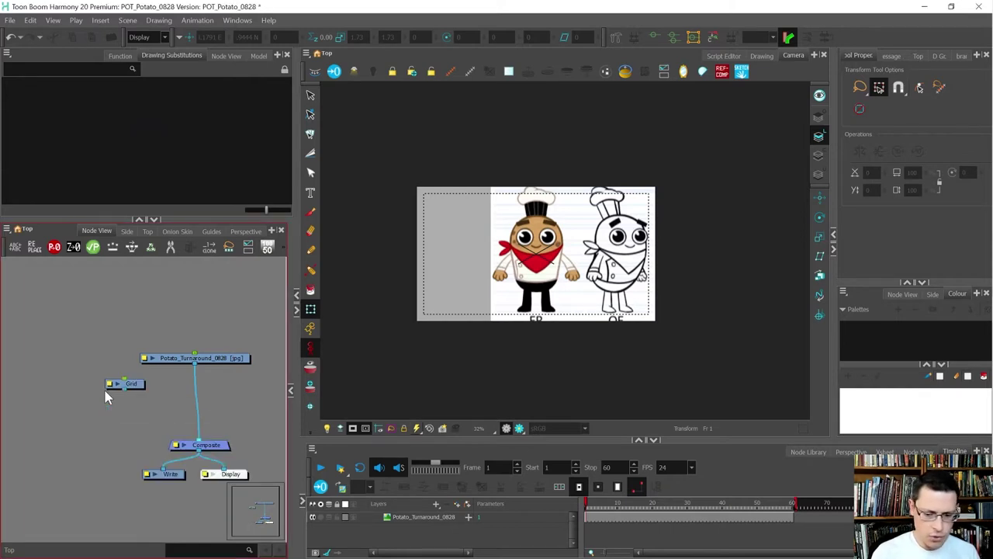
pyautogui.click(917, 450)
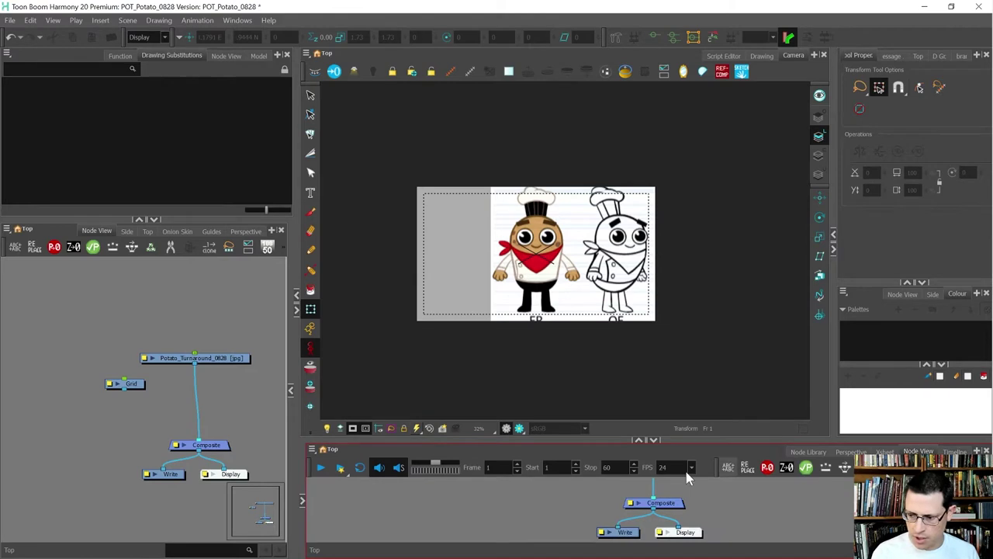
# Search the Node Library for grid, try placing another Grid node in the node network, and undo the addition
pyautogui.click(808, 451)
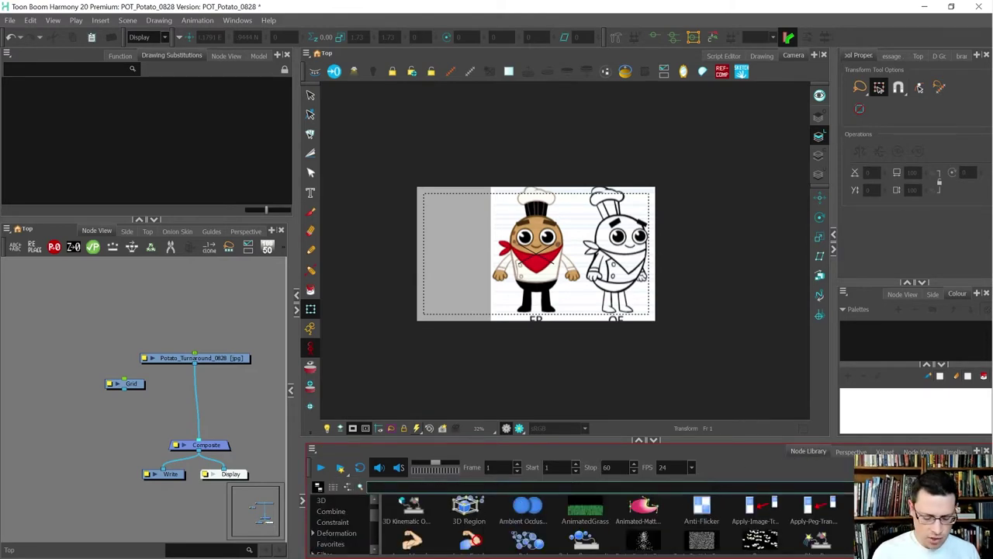
pyautogui.write('grid')
pyautogui.moveTo(468, 514); pyautogui.dragTo(178, 408)
pyautogui.hotkey('ctrl', 'z')
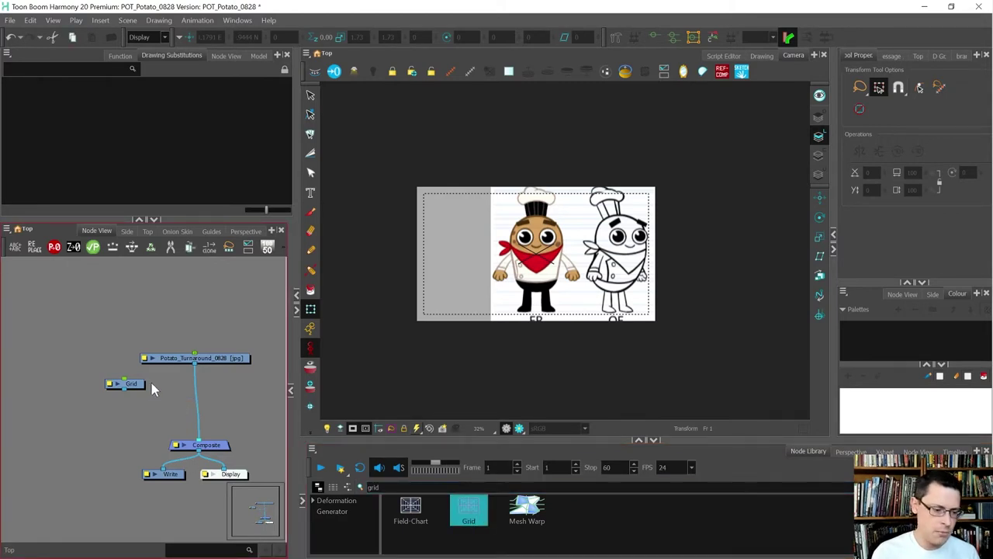
# Connect the Grid node to Composite in front of the turnaround and nudge the turnaround drawing horizontally to centre the FR pose on the grid
pyautogui.moveTo(125, 389); pyautogui.dragTo(189, 440)
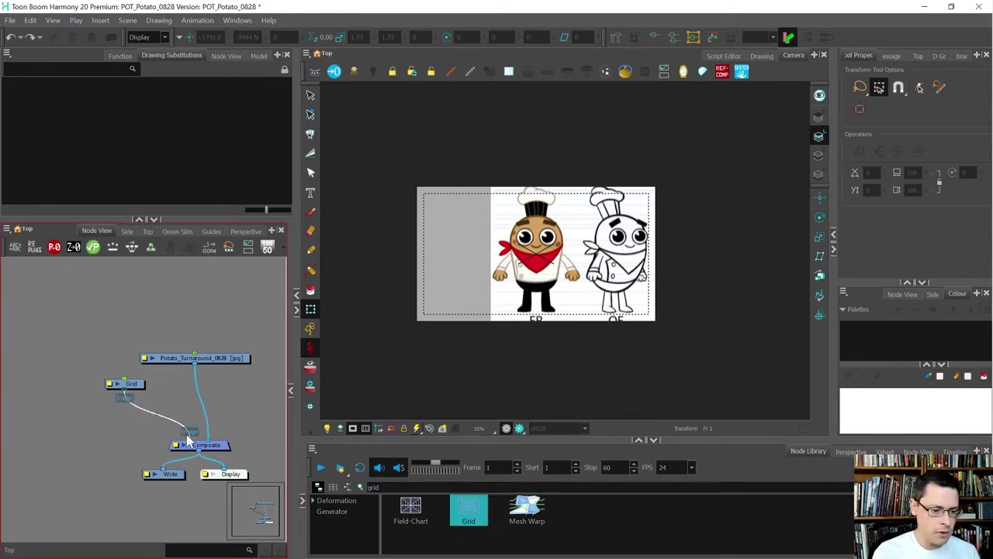
pyautogui.scroll(4, 534, 235)
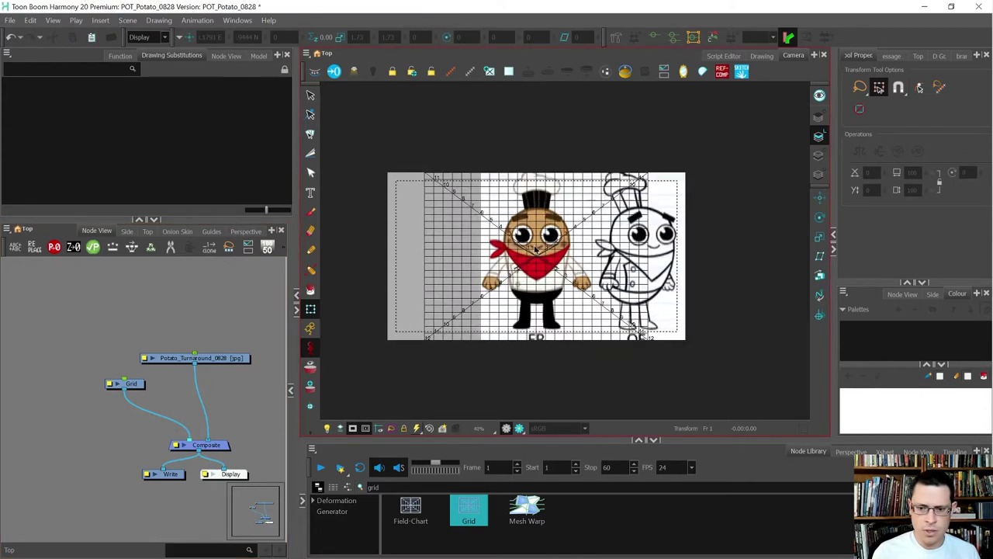
pyautogui.click(531, 234)
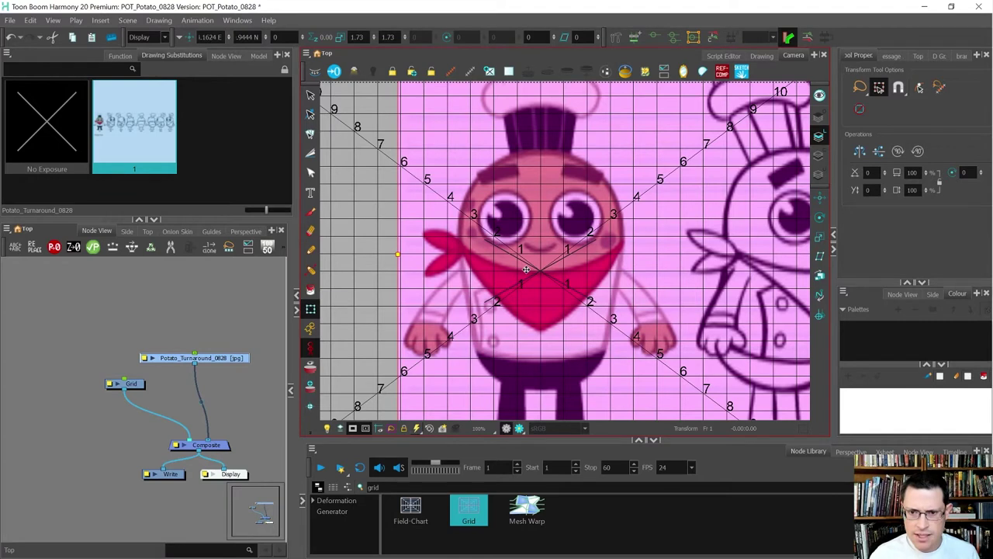
pyautogui.press('Left')
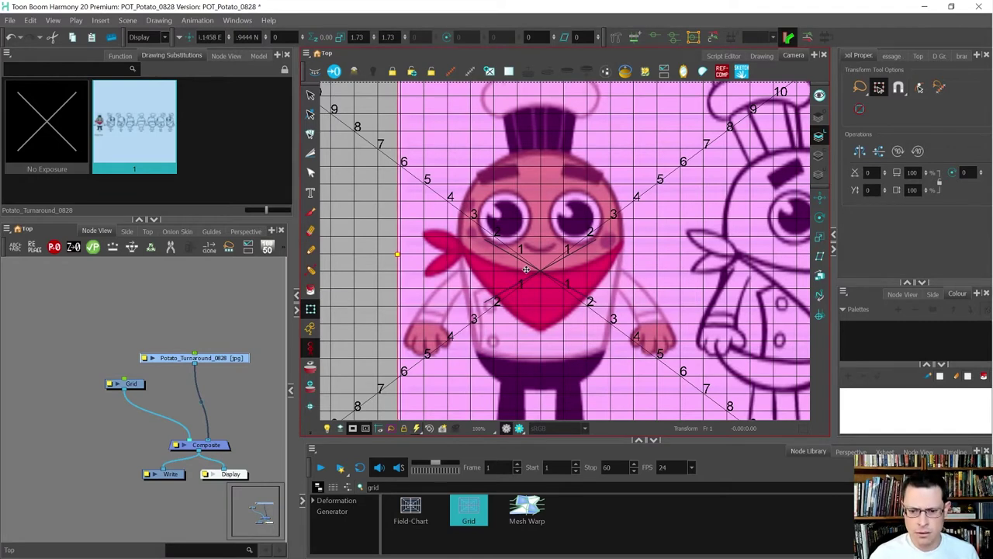
pyautogui.hotkey('ctrl', 'z')
pyautogui.press('Right')
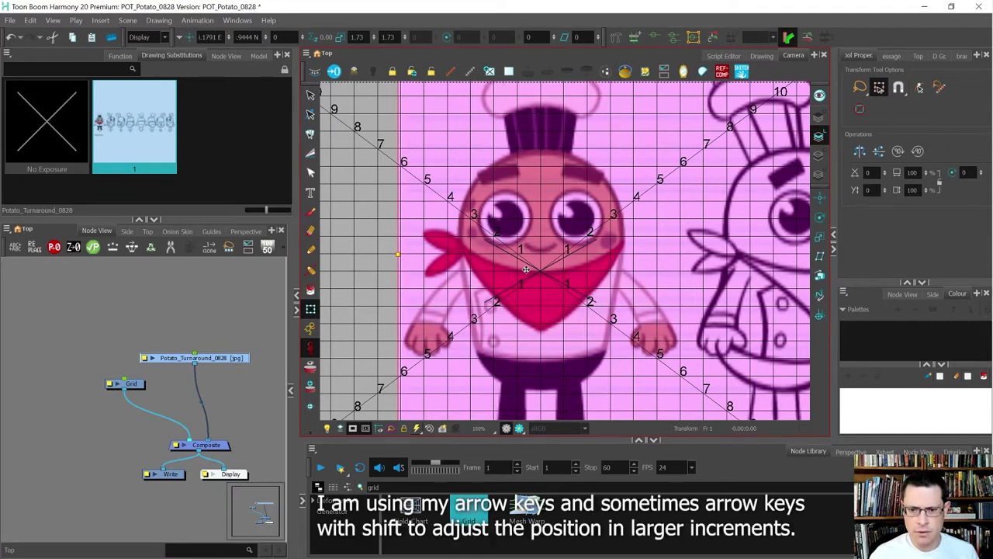
pyautogui.press('Left')
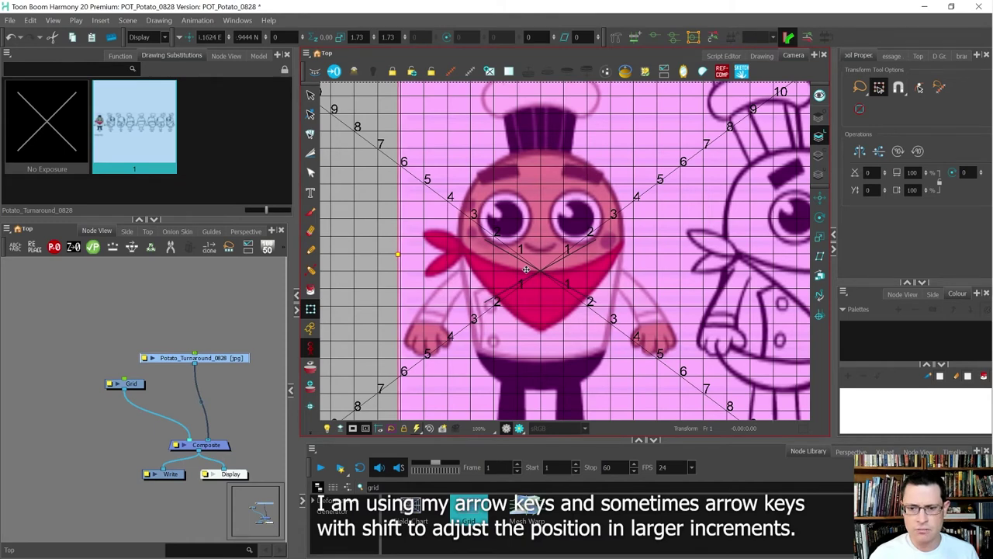
pyautogui.scroll(-2, 526, 269)
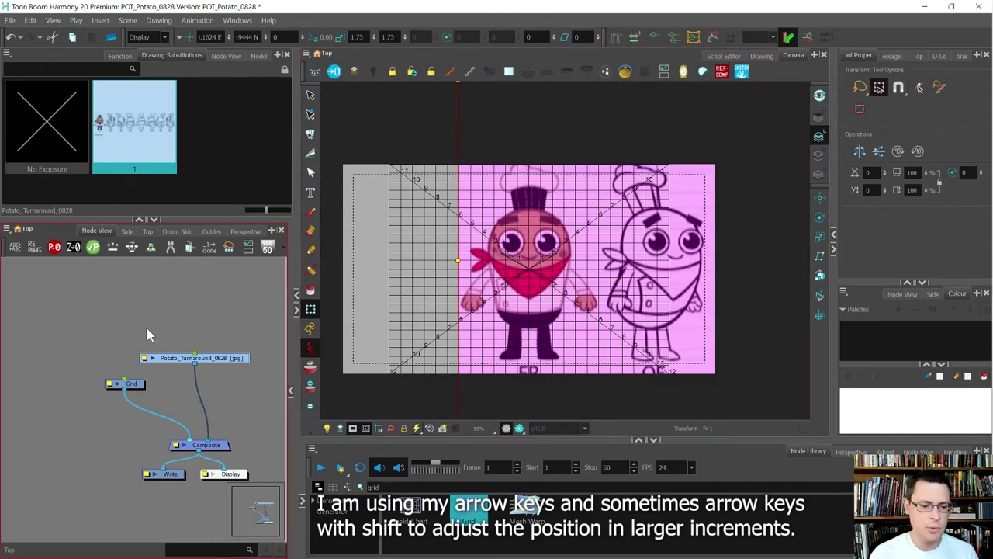
# Rearrange the network so Grid and Potato_Turnaround_0828 sit side by side, far above and to the left of Composite
pyautogui.click(163, 300)
pyautogui.scroll(-1, 215, 329)
pyautogui.moveTo(241, 382); pyautogui.dragTo(68, 303)
pyautogui.scroll(-3, 186, 366)
pyautogui.moveTo(217, 373); pyautogui.dragTo(112, 328)
pyautogui.scroll(3, 68, 309)
pyautogui.moveTo(44, 319)
pyautogui.mouseDown()
pyautogui.moveTo(75, 381)
pyautogui.moveTo(44, 341)
pyautogui.moveTo(47, 326)
pyautogui.mouseUp()
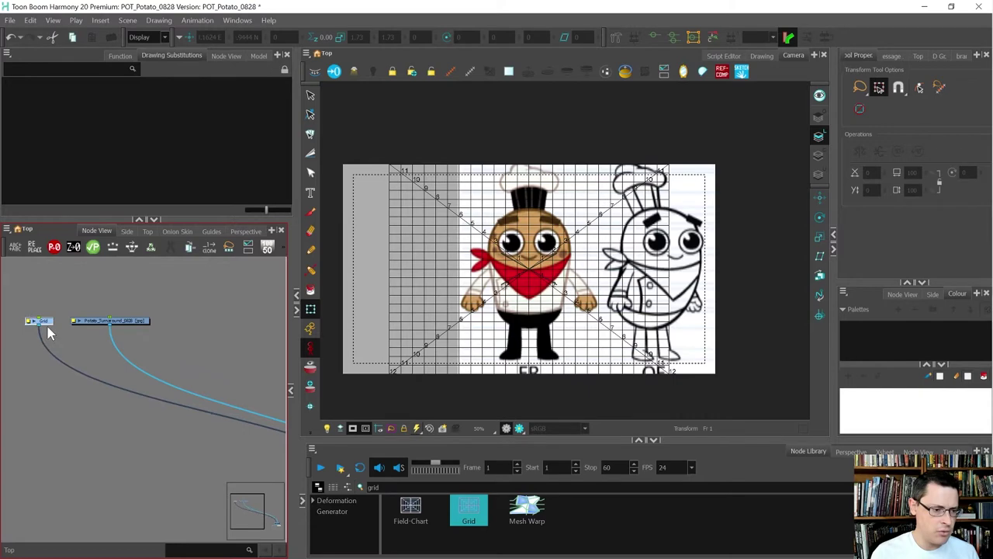
# Enlarge the Node View by making it wider and taller
pyautogui.scroll(-1, 180, 304)
pyautogui.moveTo(297, 254); pyautogui.dragTo(373, 254)
pyautogui.moveTo(267, 219); pyautogui.dragTo(271, 146)
pyautogui.click(262, 332)
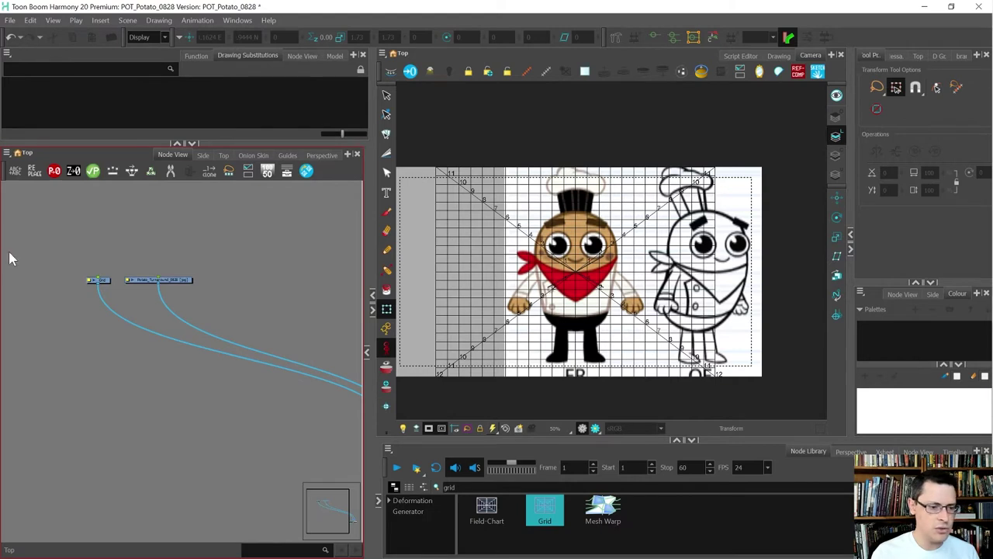
# Select the Grid and Potato_Turnaround_0828 nodes together and insert a backdrop around them
pyautogui.scroll(-3, 141, 379)
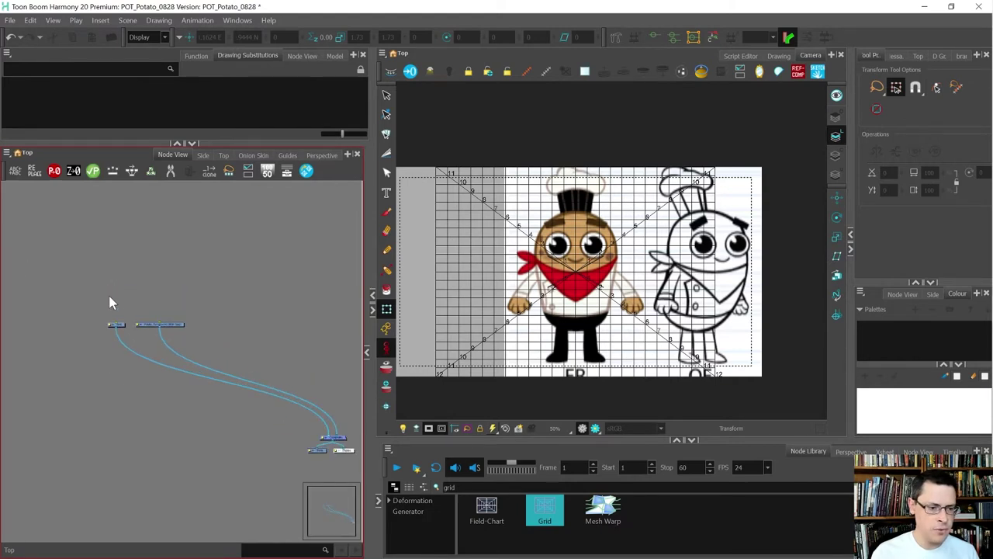
pyautogui.moveTo(80, 278); pyautogui.dragTo(219, 356)
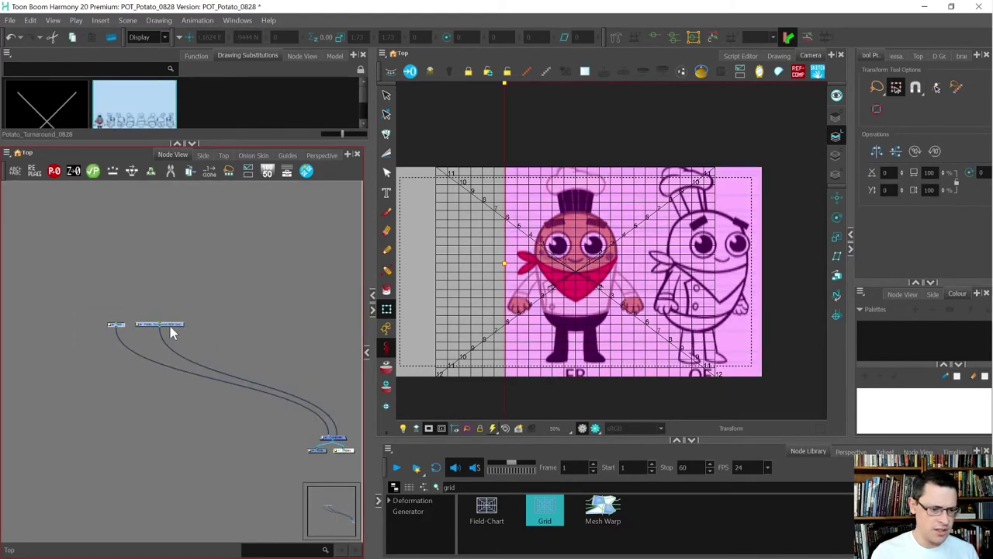
pyautogui.click(6, 153)
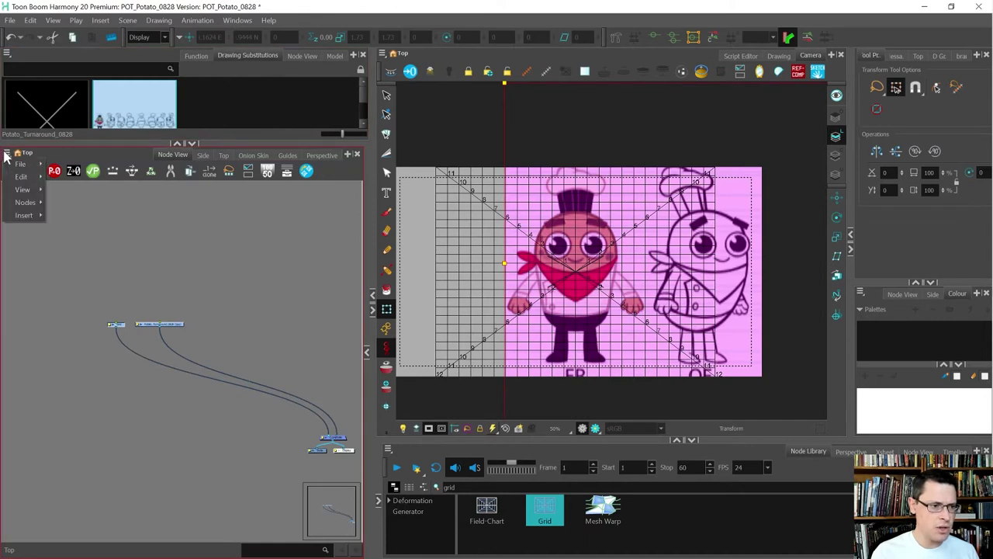
pyautogui.moveTo(15, 206)
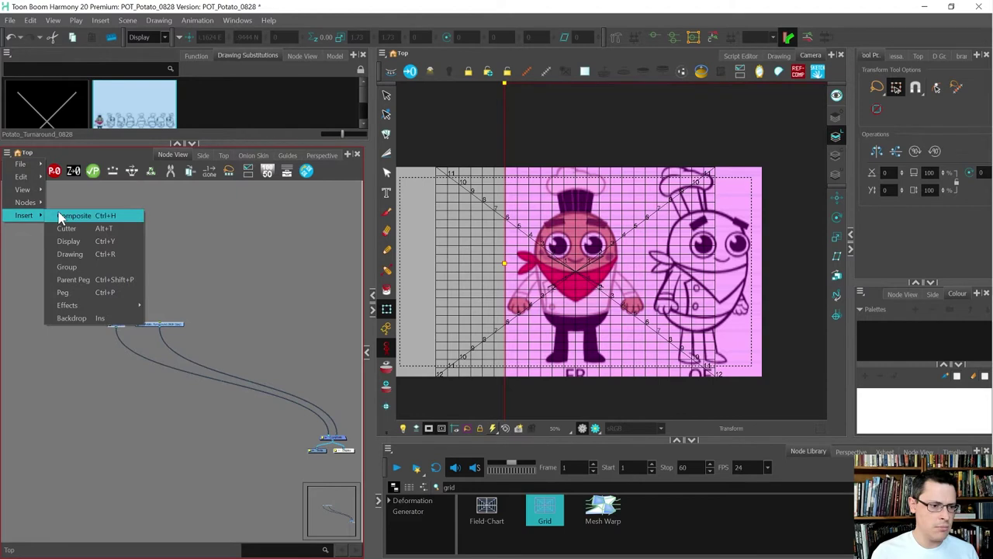
pyautogui.click(82, 320)
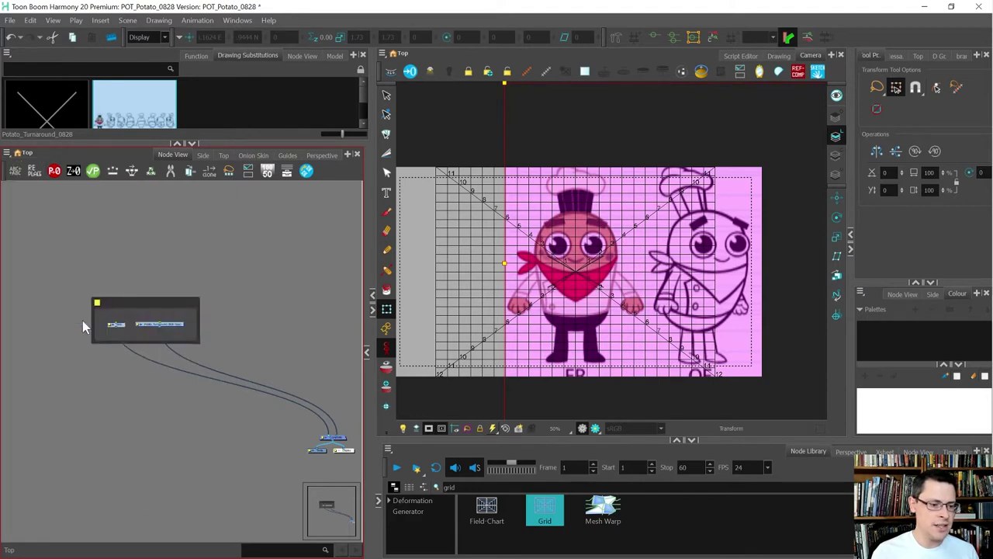
# Look up the keyboard shortcut assigned to the Create Backdrop command
pyautogui.click(31, 22)
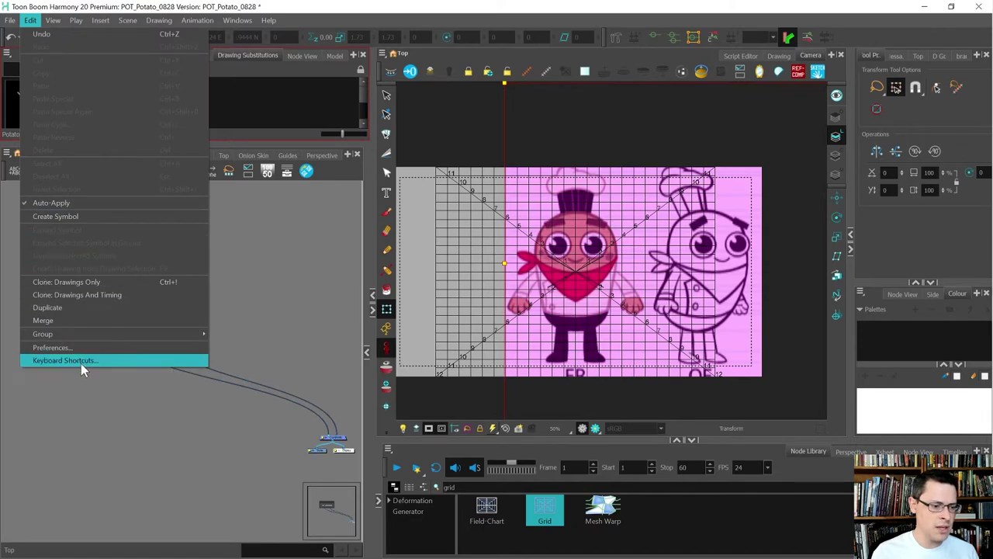
pyautogui.click(81, 363)
pyautogui.click(616, 222)
pyautogui.write('backdrop')
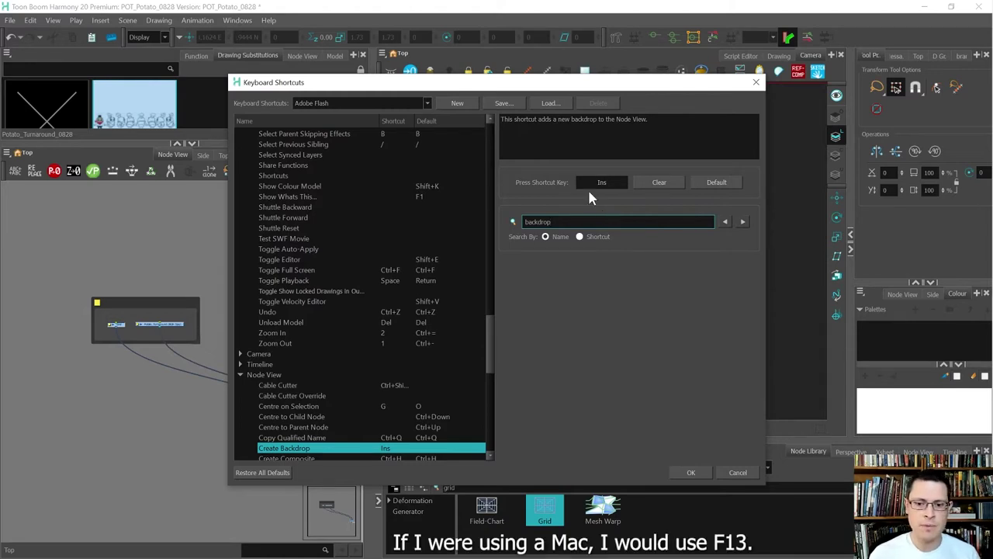
pyautogui.click(691, 472)
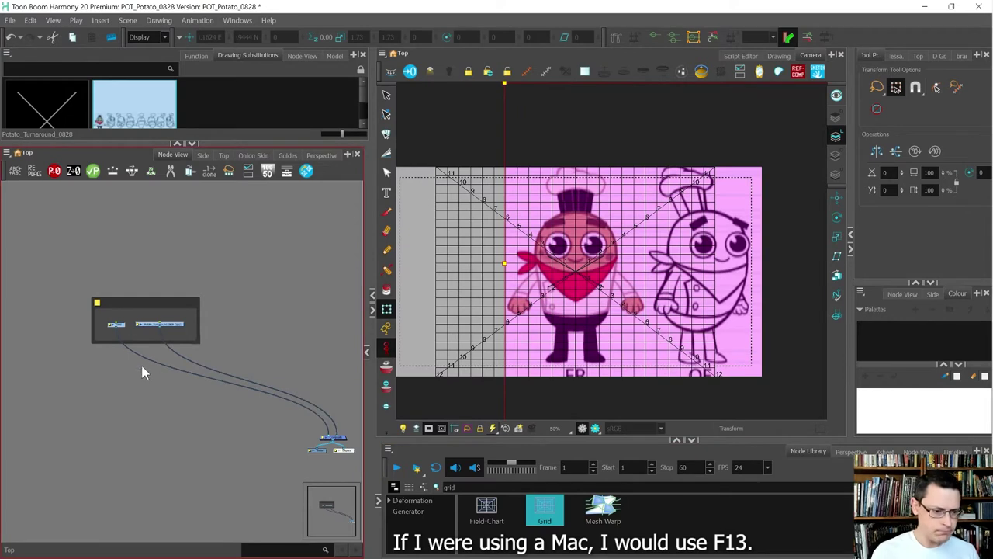
# Colour the backdrop around the Grid and turnaround nodes dark red and name it Reference
pyautogui.scroll(2, 124, 310)
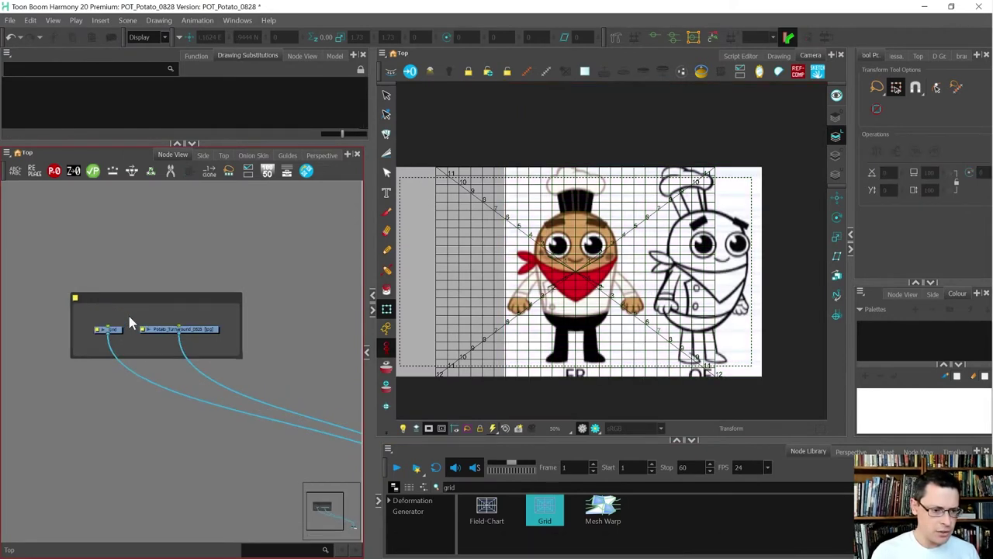
pyautogui.click(77, 303)
pyautogui.click(346, 194)
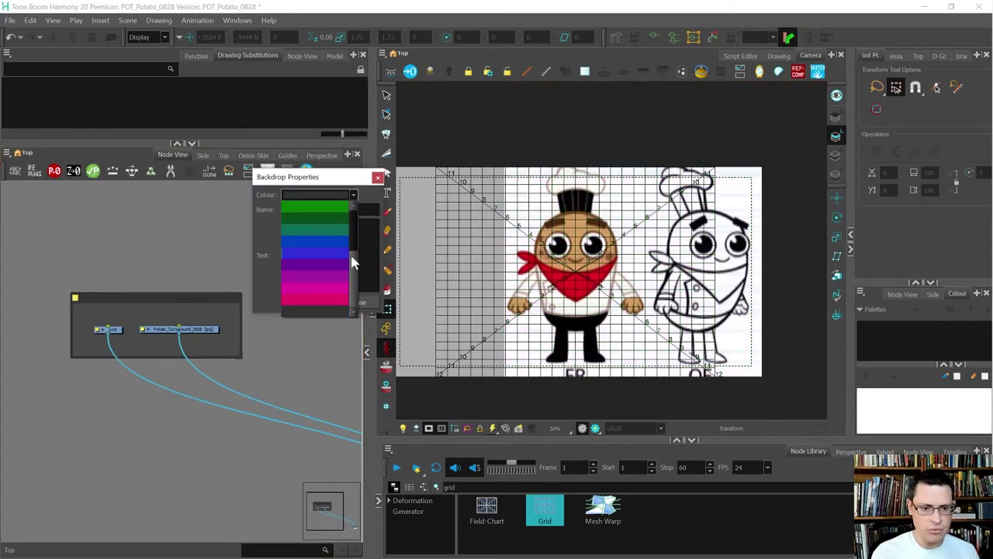
pyautogui.scroll(3, 354, 278)
pyautogui.click(346, 206)
pyautogui.click(335, 210)
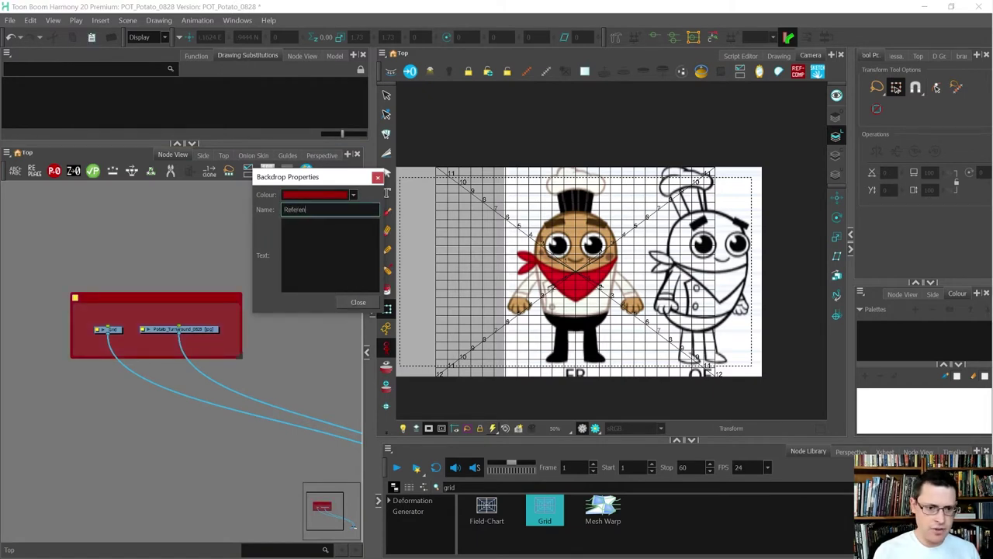
pyautogui.click(357, 303)
# Add a new Composite node just below the Potato_Turnaround_0828 node and the Reference backdrop
pyautogui.scroll(3, 155, 337)
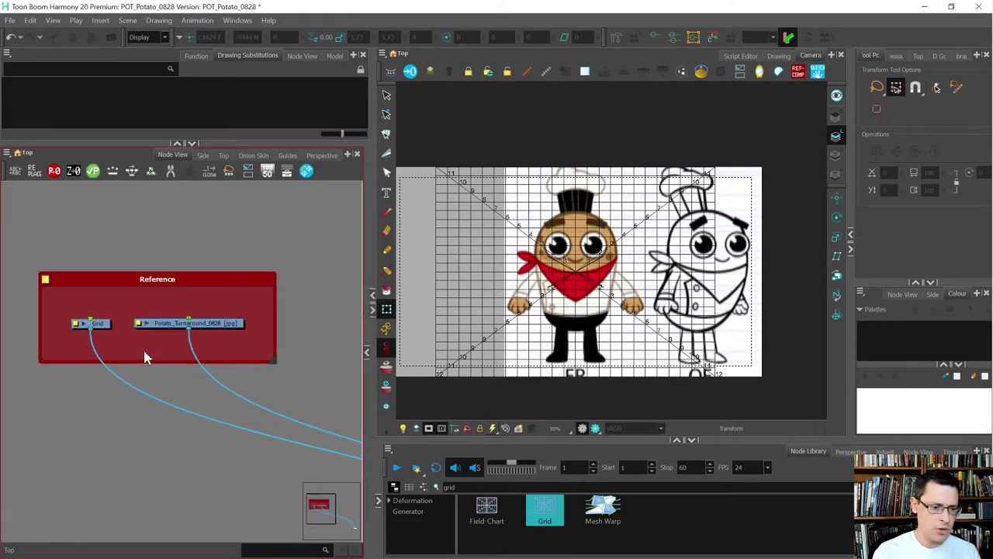
pyautogui.click(200, 319)
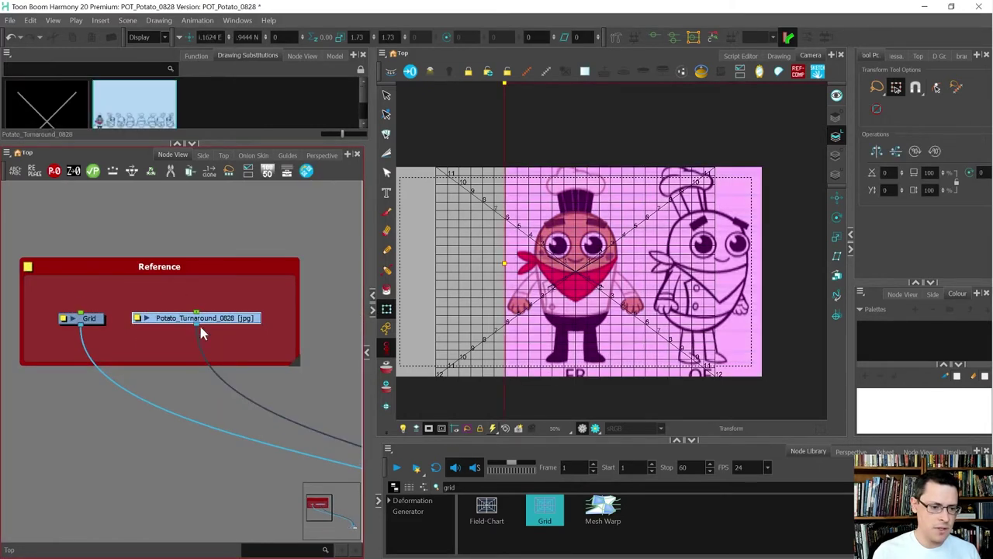
pyautogui.hotkey('alt', 'c')
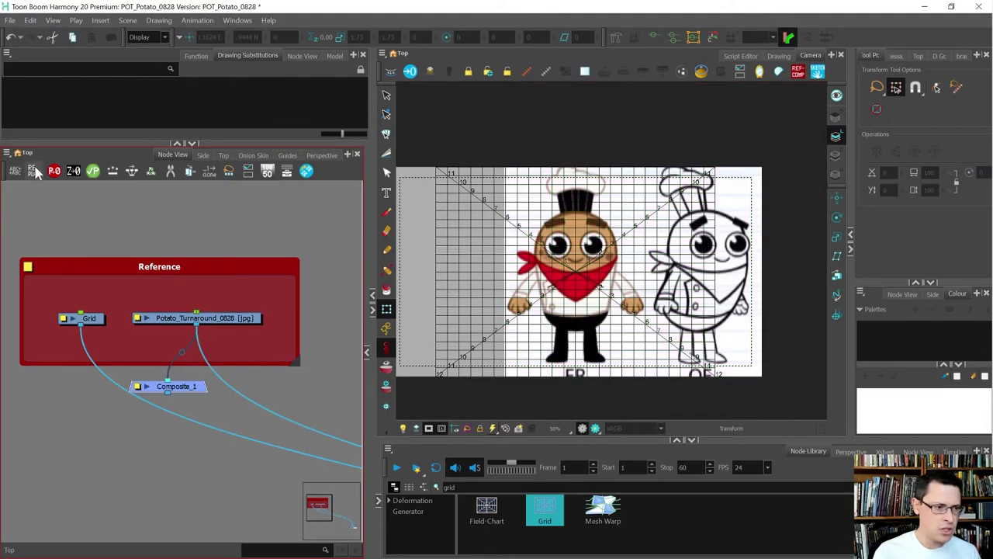
pyautogui.click(8, 154)
pyautogui.moveTo(17, 203)
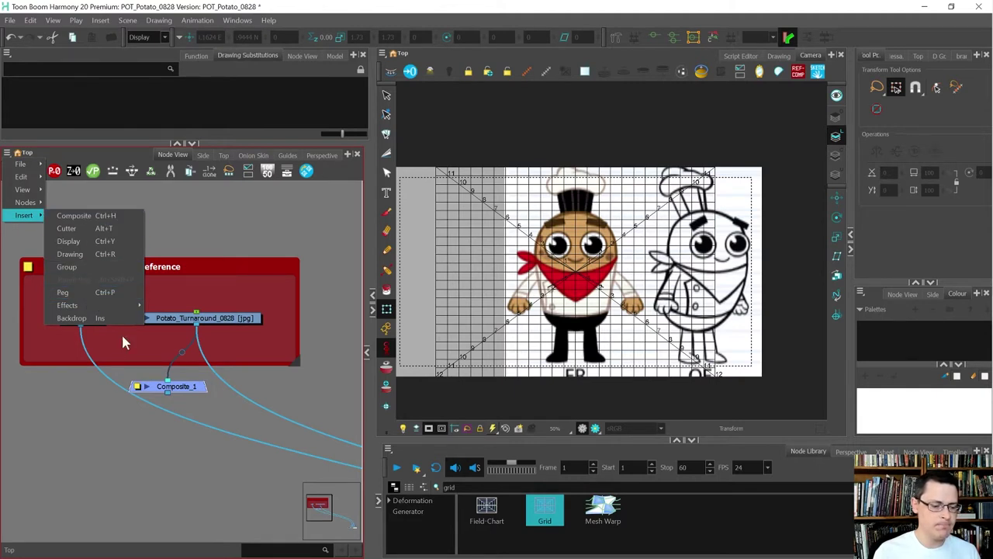
pyautogui.click(130, 442)
# Route both the Potato_Turnaround_0828 and Grid nodes through Composite_1, with Grid in front
pyautogui.click(176, 385)
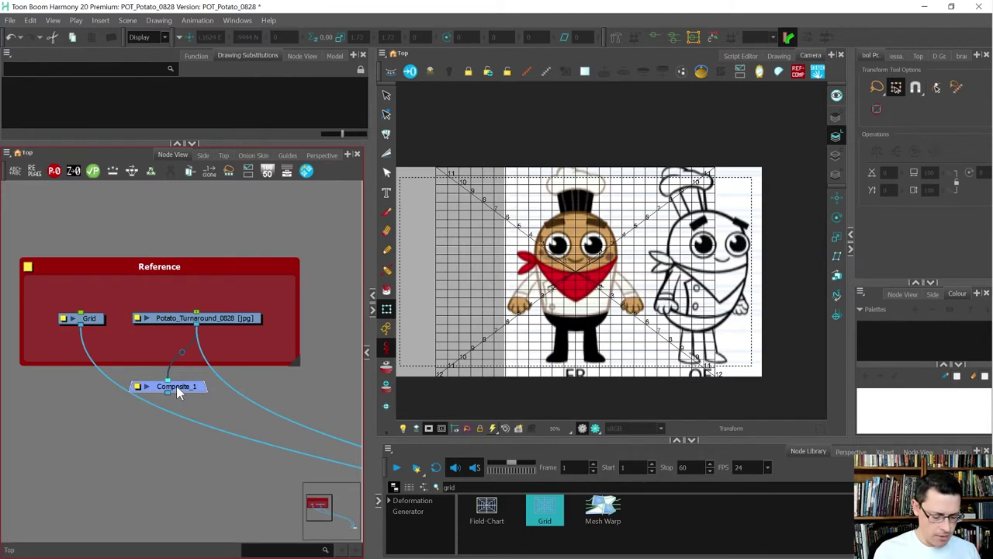
pyautogui.moveTo(176, 386)
pyautogui.mouseDown()
pyautogui.moveTo(225, 388)
pyautogui.moveTo(190, 376)
pyautogui.mouseUp()
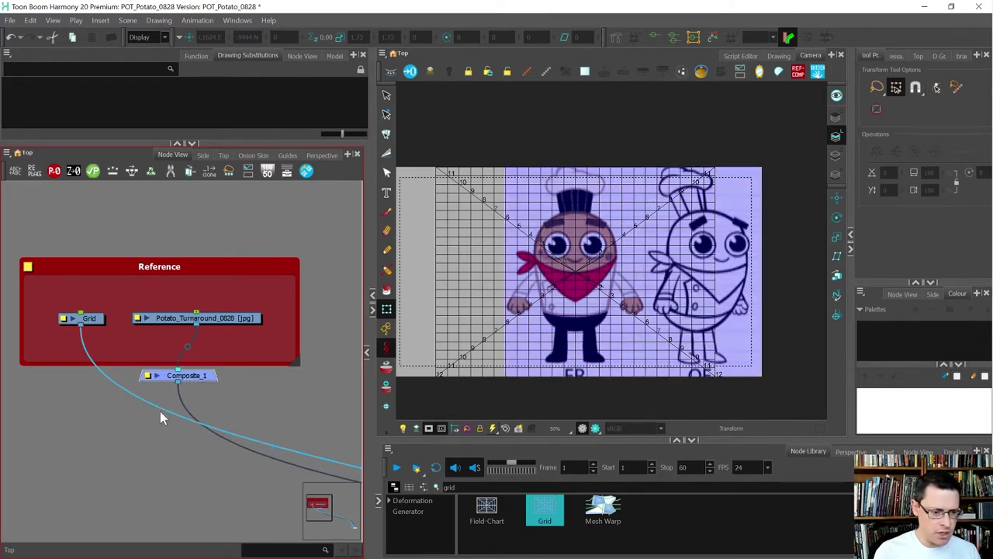
pyautogui.moveTo(158, 409); pyautogui.dragTo(165, 372)
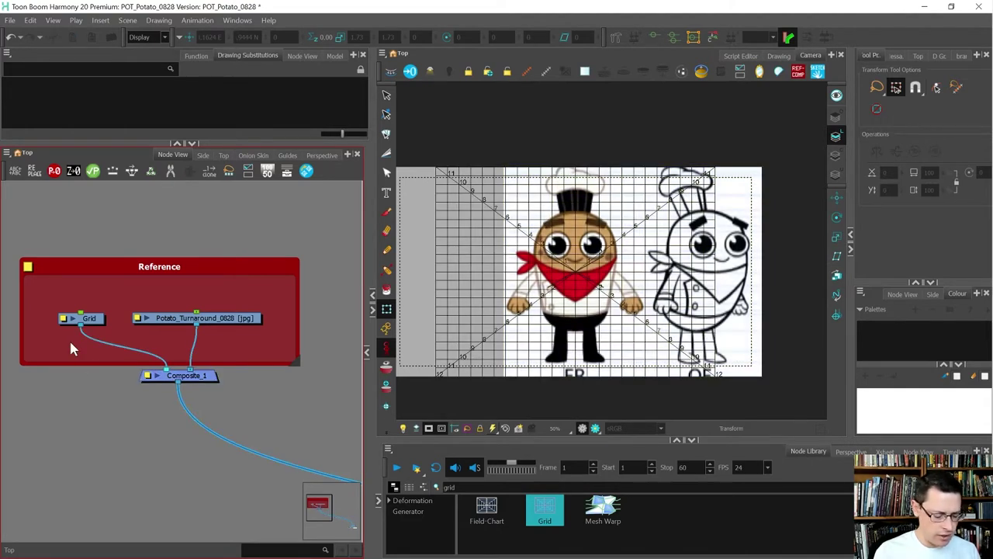
# Add a vector drawing layer named Breakdown and place its node above Grid and Potato_Turnaround_0828 in the Reference backdrop
pyautogui.click(7, 153)
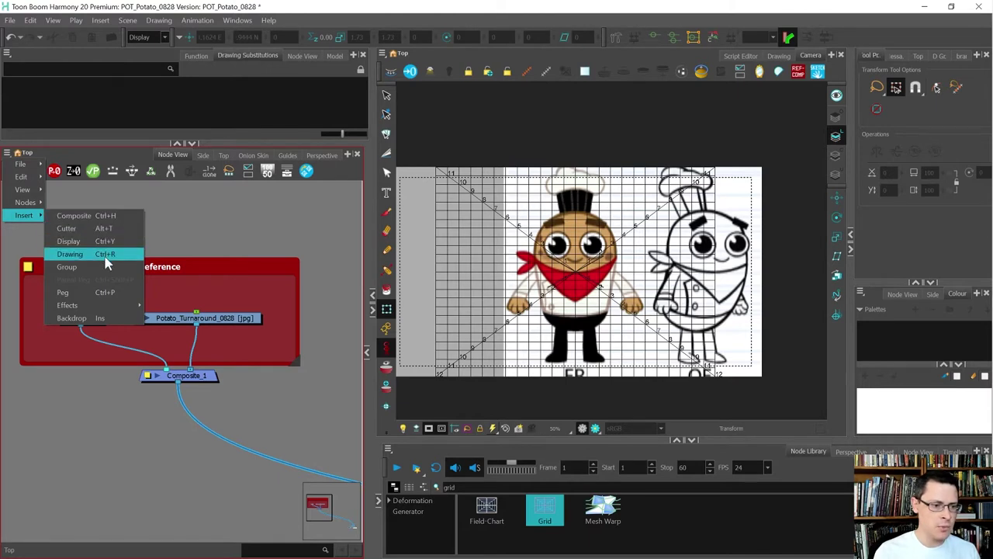
pyautogui.click(189, 234)
pyautogui.hotkey('ctrl', 'r')
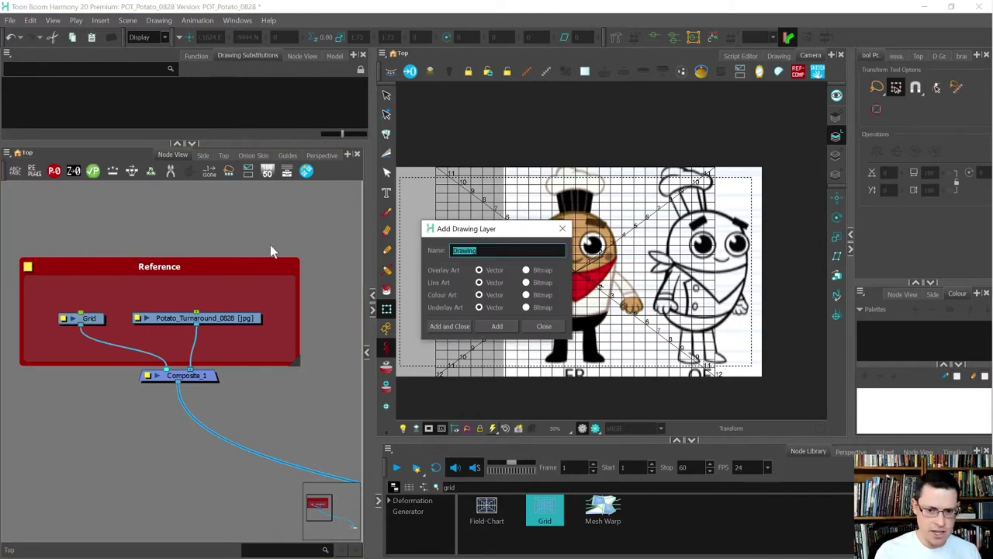
pyautogui.moveTo(467, 229); pyautogui.dragTo(287, 230)
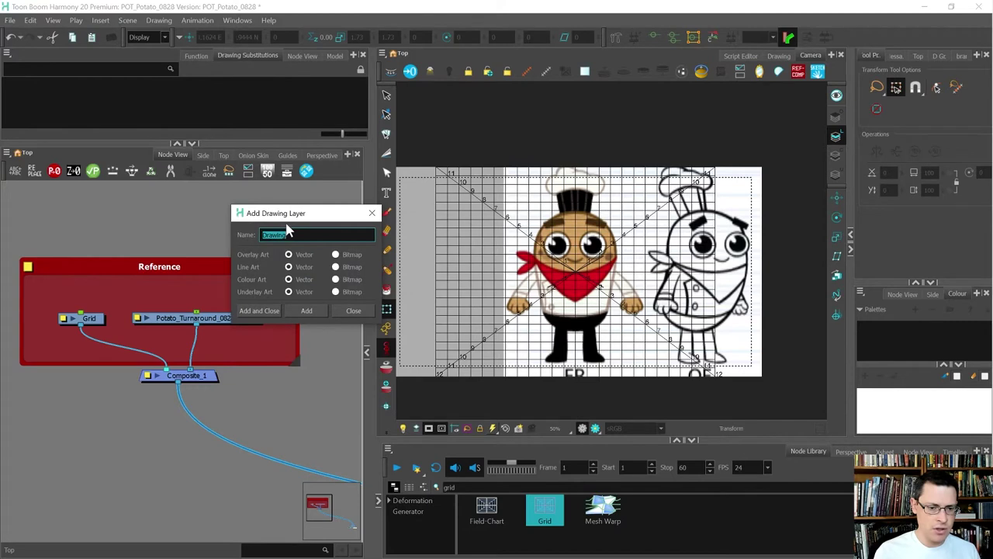
pyautogui.write('Breakdo')
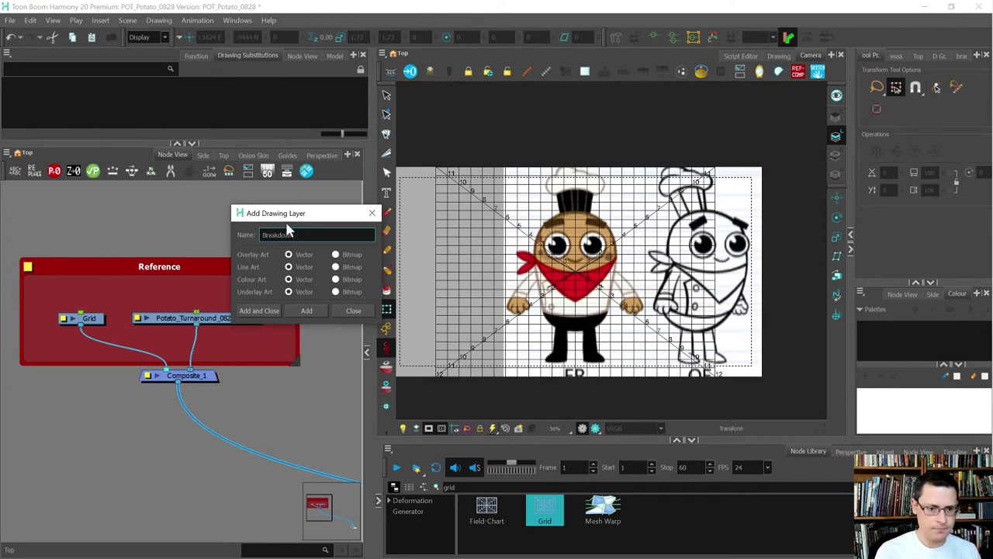
pyautogui.click(259, 310)
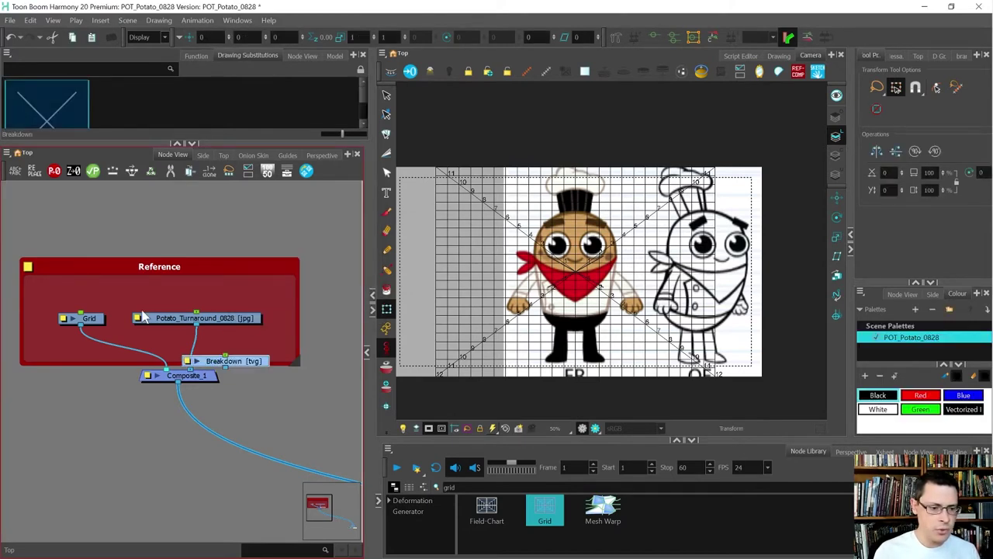
pyautogui.moveTo(119, 236)
pyautogui.mouseDown()
pyautogui.moveTo(151, 252)
pyautogui.moveTo(132, 238)
pyautogui.mouseUp()
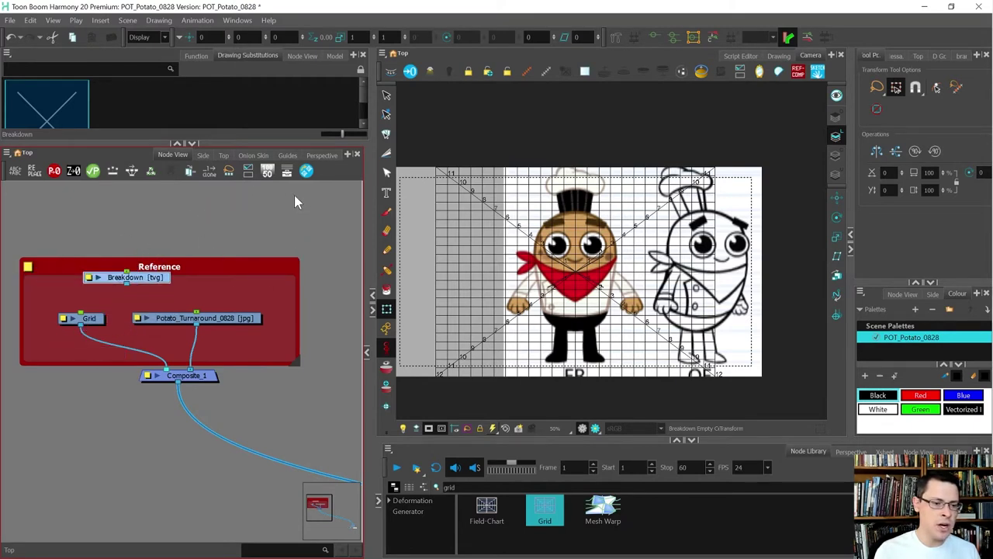
# Check the Node View preferences for the option that makes the middle mouse button pan the view, and leave them as they are
pyautogui.moveTo(269, 207); pyautogui.dragTo(291, 220)
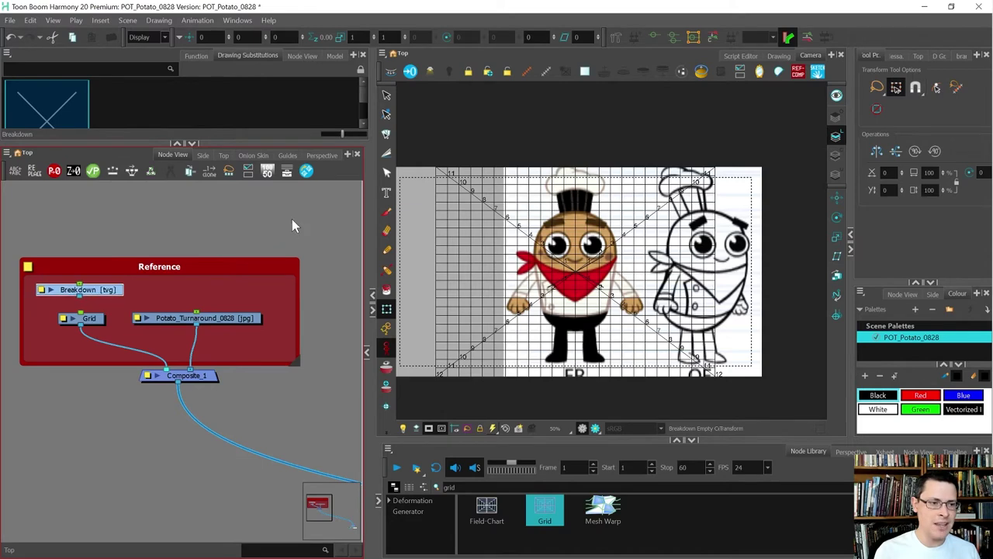
pyautogui.click(35, 21)
pyautogui.click(101, 346)
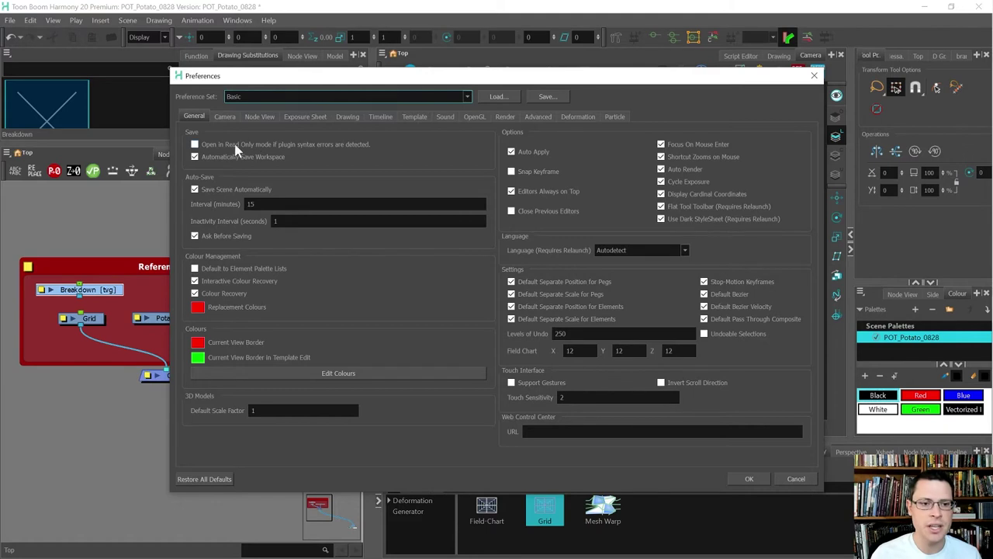
pyautogui.click(260, 117)
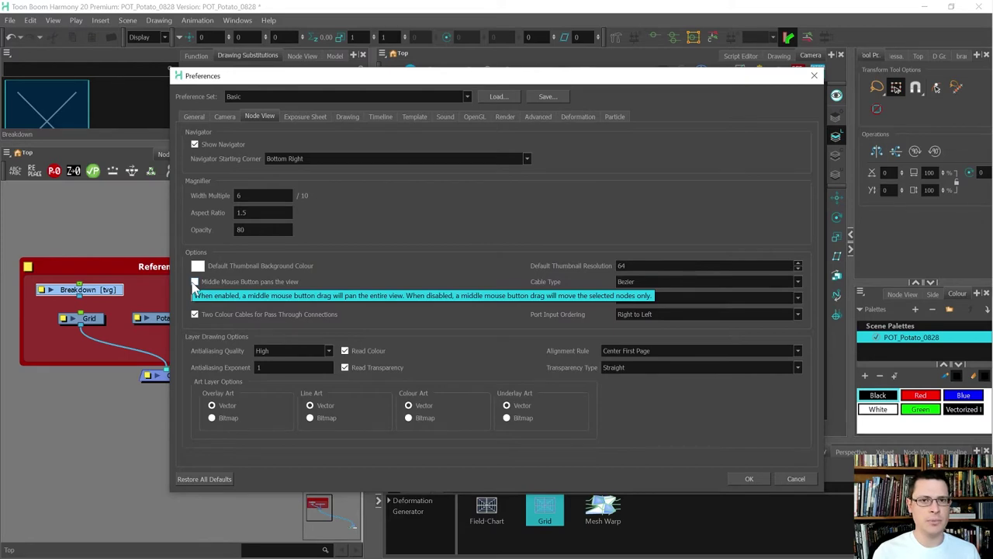
pyautogui.click(814, 75)
pyautogui.scroll(-5, 151, 288)
pyautogui.moveTo(150, 282); pyautogui.dragTo(74, 329)
pyautogui.scroll(-3, 184, 314)
pyautogui.moveTo(314, 330)
pyautogui.mouseDown()
pyautogui.moveTo(281, 268)
pyautogui.moveTo(290, 349)
pyautogui.moveTo(301, 238)
pyautogui.moveTo(295, 311)
pyautogui.moveTo(248, 279)
pyautogui.moveTo(314, 311)
pyautogui.mouseUp()
pyautogui.scroll(3, 145, 311)
pyautogui.scroll(3, 143, 310)
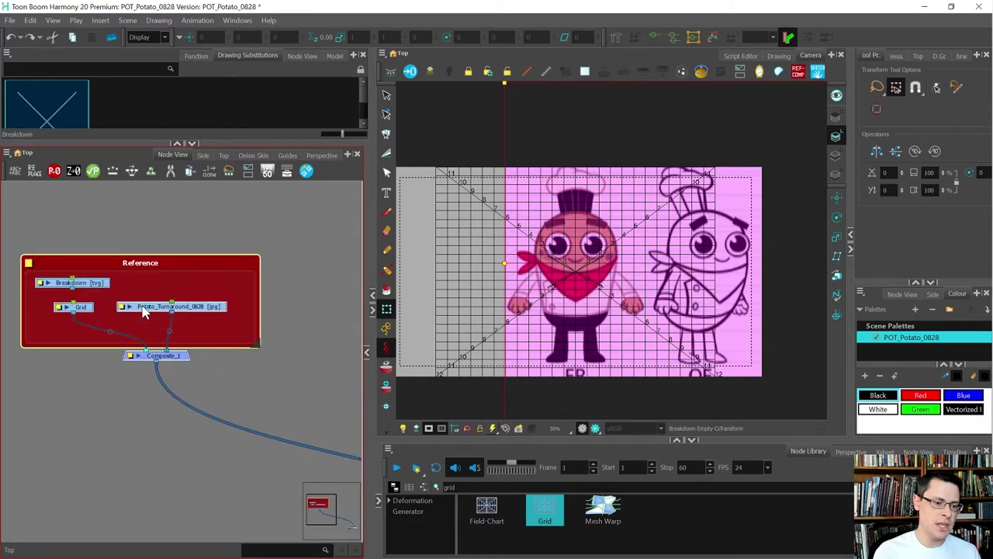
pyautogui.moveTo(143, 292); pyautogui.dragTo(144, 305)
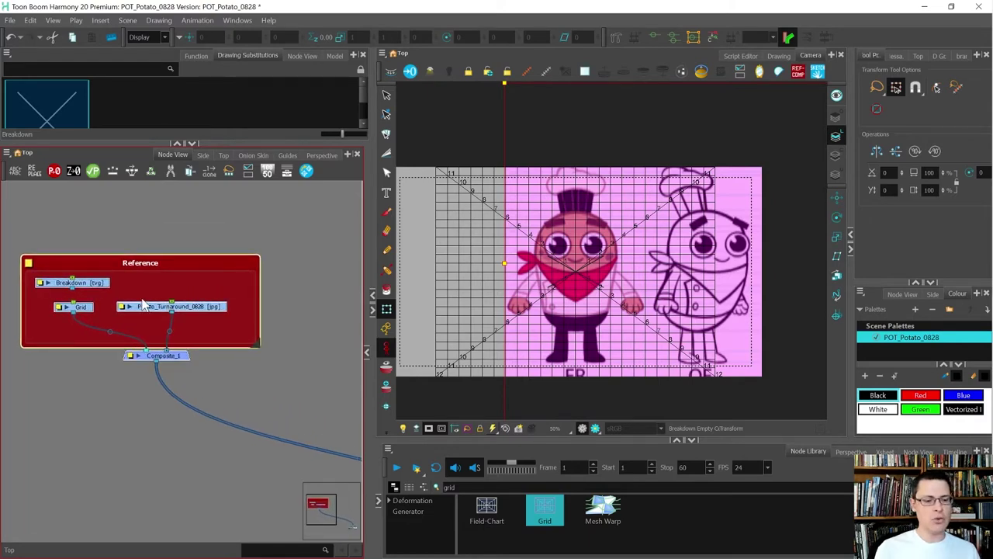
pyautogui.click(210, 337)
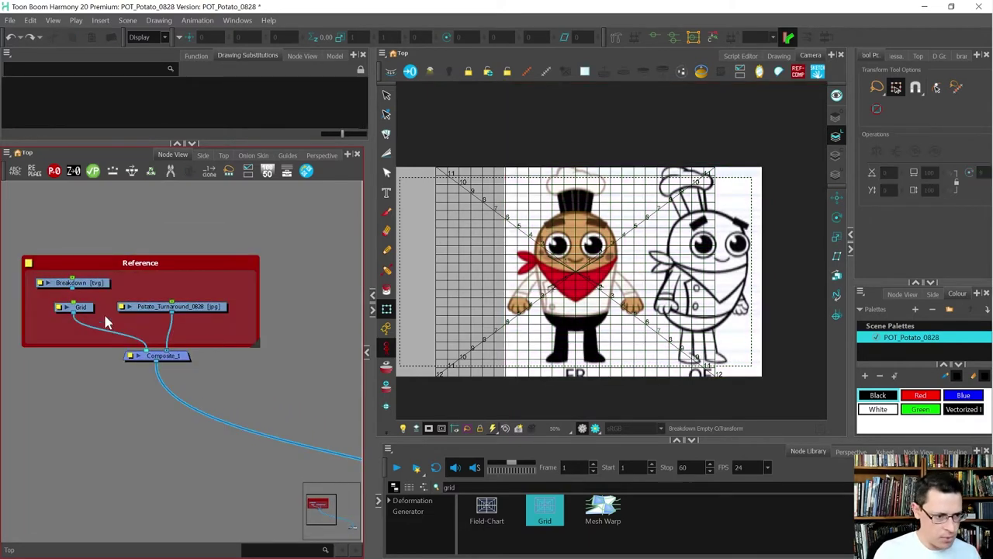
# Connect Breakdown to Composite_1 in front of Grid, and disable the Grid node, placing it in the backdrop's lower left corner
pyautogui.moveTo(71, 289); pyautogui.dragTo(130, 355)
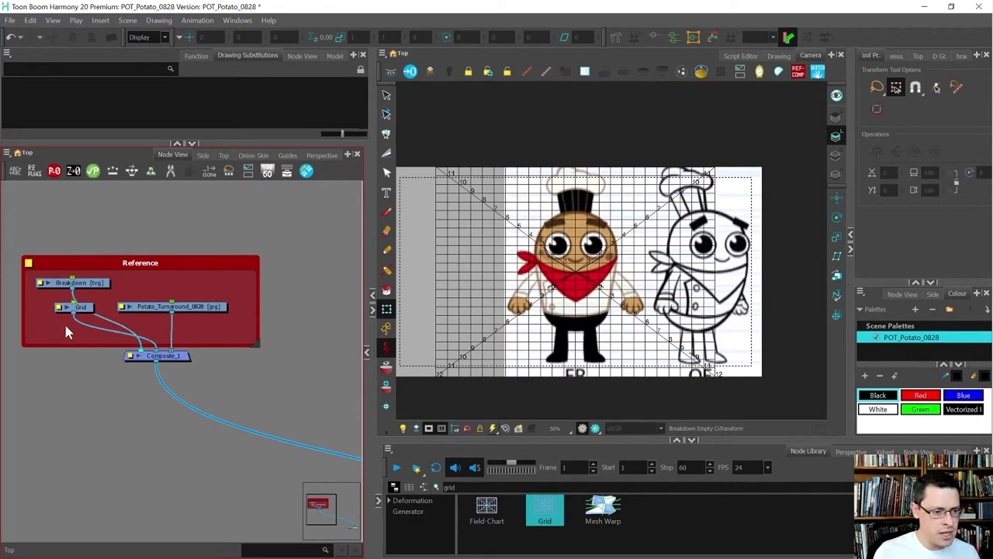
pyautogui.click(76, 307)
pyautogui.press('d')
pyautogui.moveTo(93, 314); pyautogui.dragTo(66, 332)
# Line up the Breakdown and Potato_Turnaround_0828 nodes side by side inside the Reference backdrop
pyautogui.moveTo(190, 305); pyautogui.dragTo(219, 306)
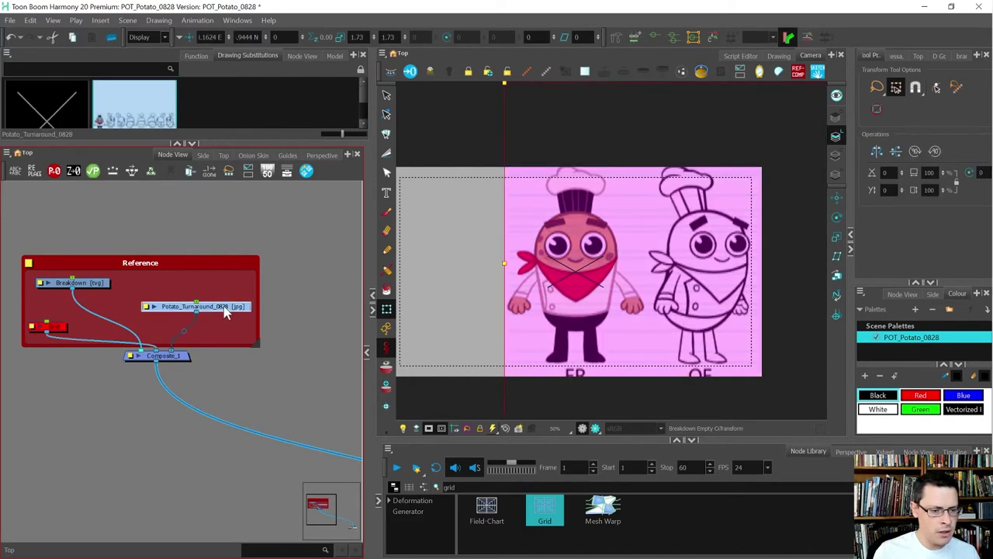
pyautogui.click(97, 285)
pyautogui.moveTo(95, 284); pyautogui.dragTo(115, 307)
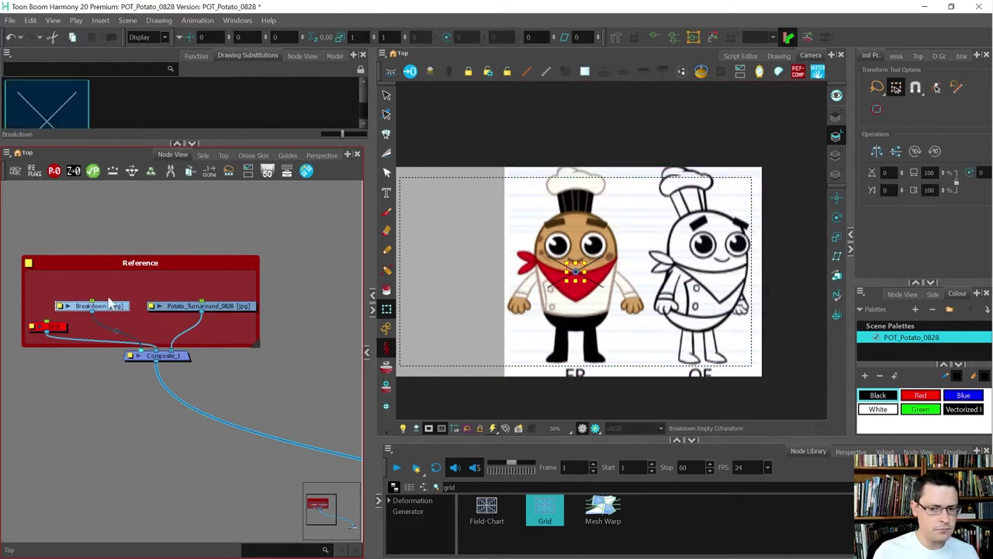
pyautogui.click(104, 292)
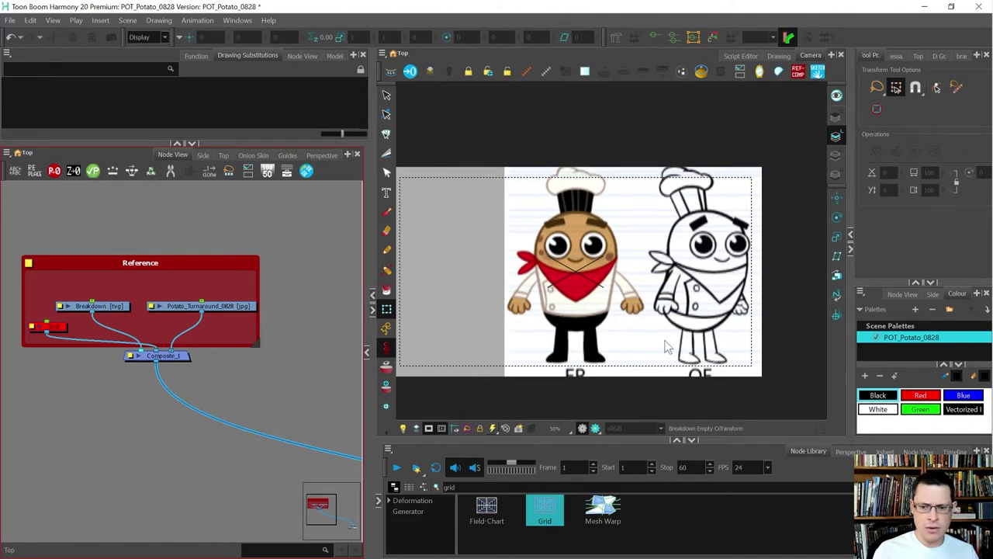
# Toggle the camera mask off and on to compare the turnaround inside and outside the camera frame
pyautogui.scroll(-1, 532, 280)
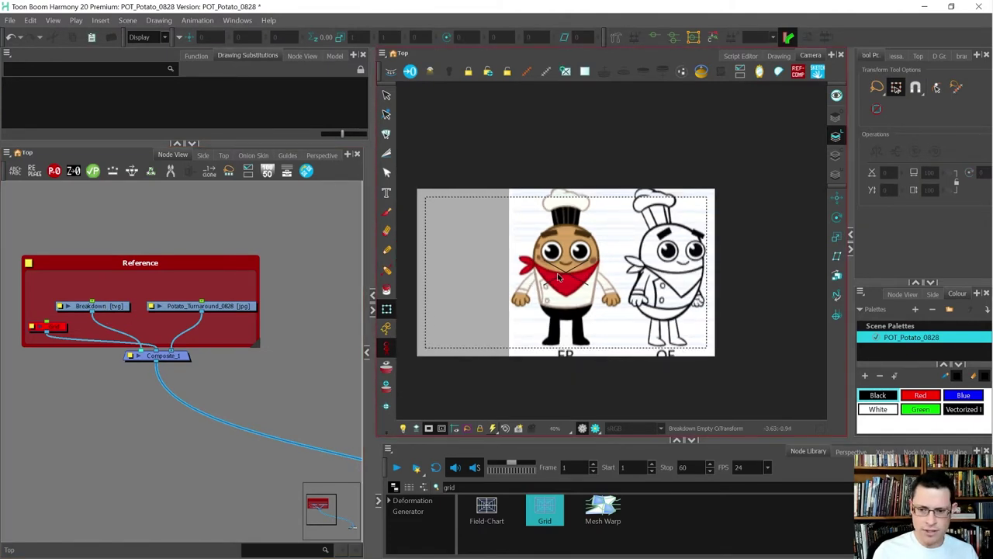
pyautogui.scroll(1, 536, 233)
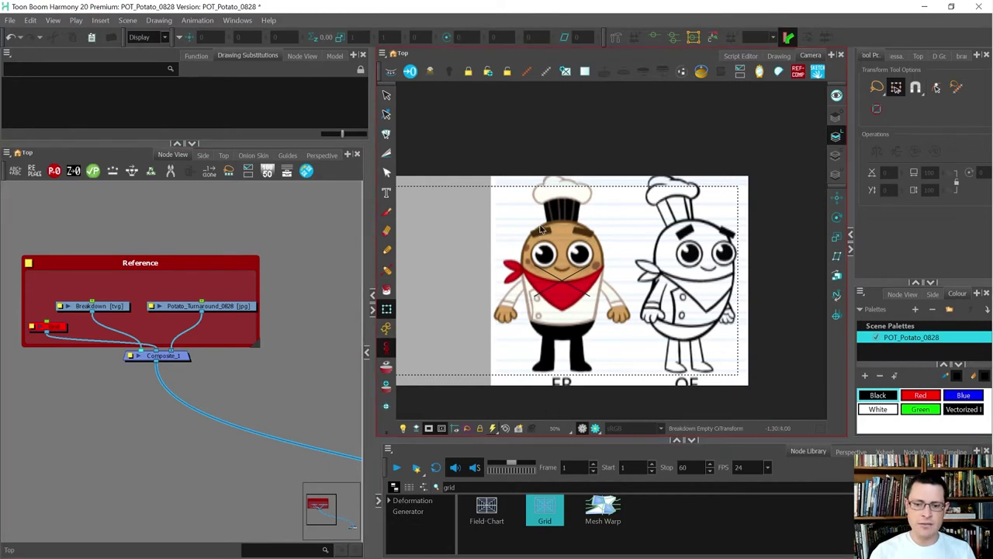
pyautogui.click(428, 431)
pyautogui.click(429, 431)
pyautogui.click(428, 431)
pyautogui.click(428, 431)
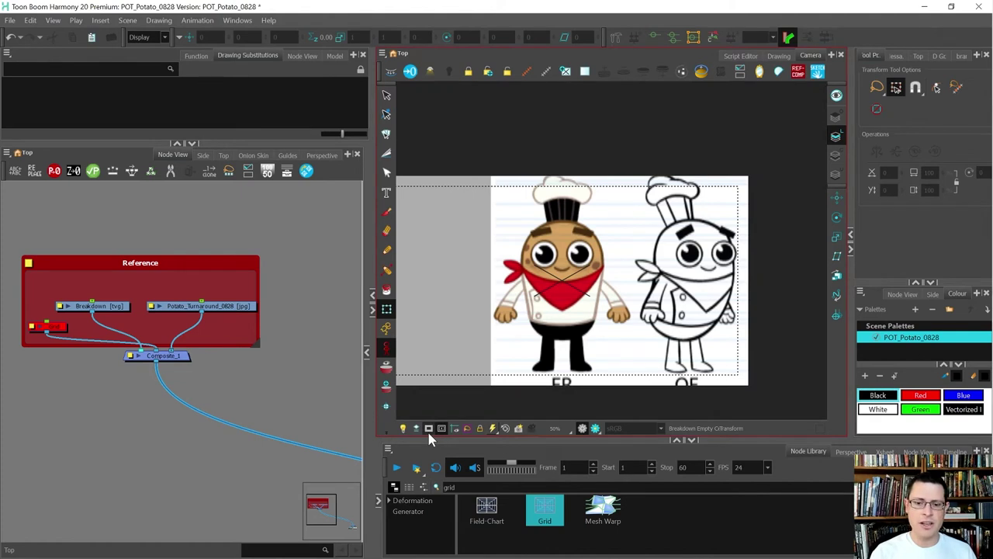
# Move the turnaround's pivot onto the front-view chef and scale the turnaround down proportionally to about 1.57
pyautogui.click(563, 288)
pyautogui.scroll(-1, 492, 273)
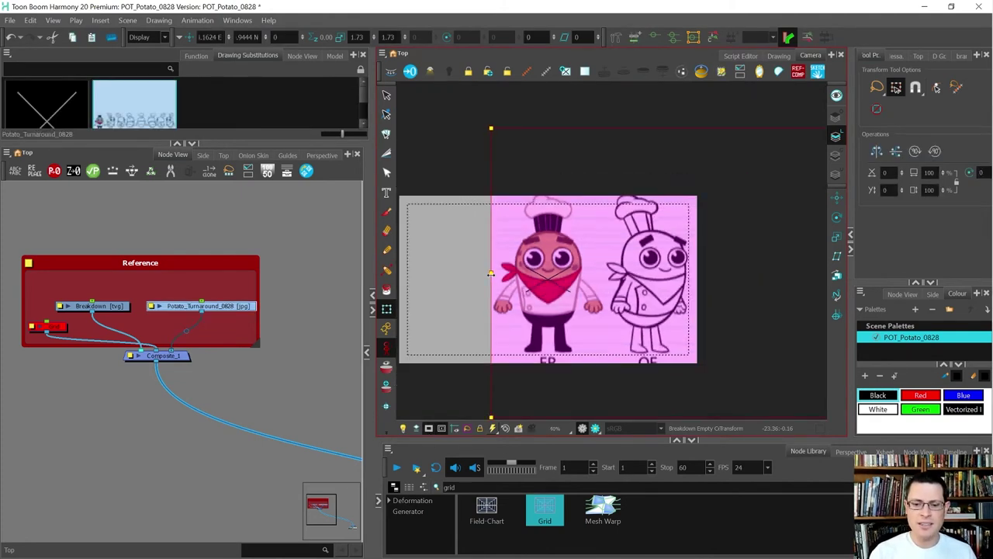
pyautogui.scroll(-2, 490, 273)
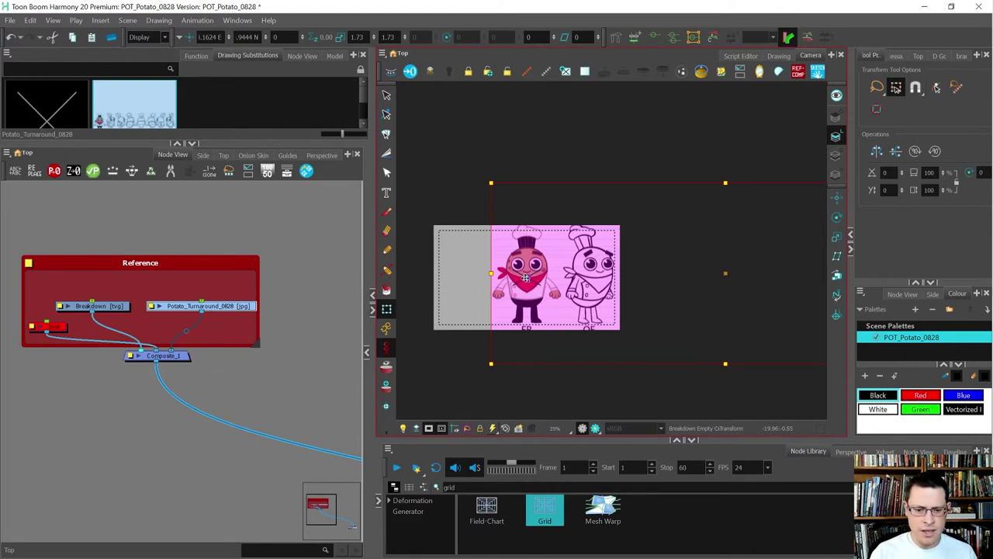
pyautogui.click(386, 351)
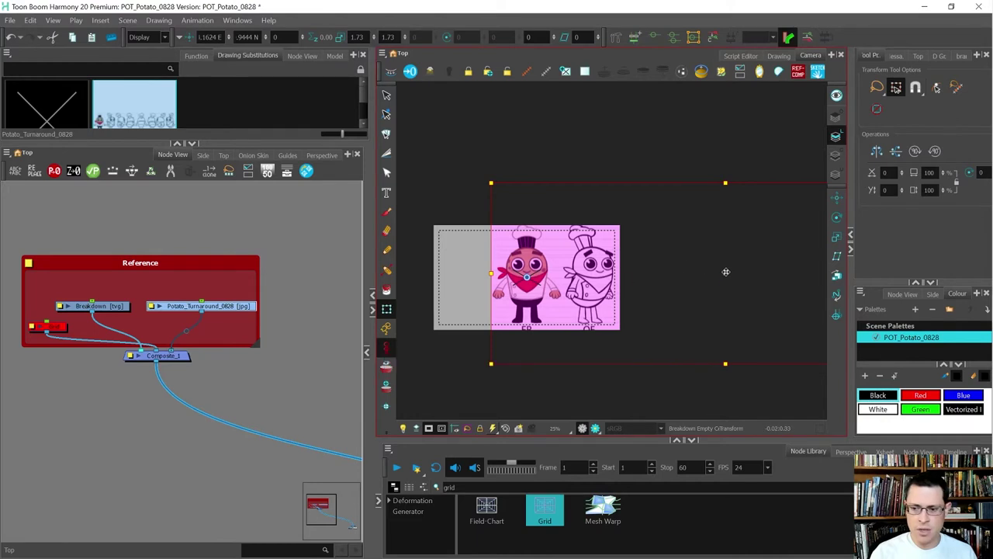
pyautogui.scroll(4, 526, 281)
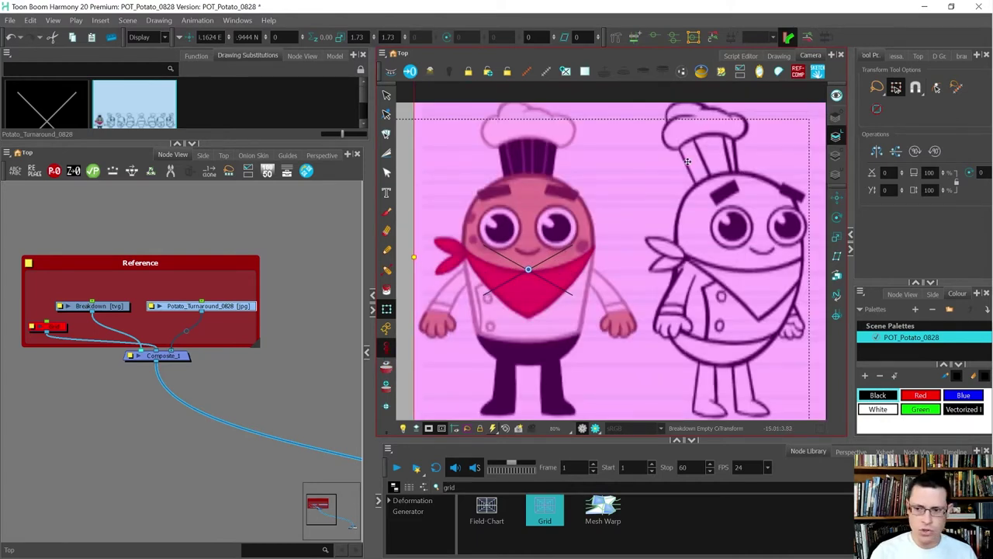
pyautogui.moveTo(709, 140); pyautogui.dragTo(695, 156)
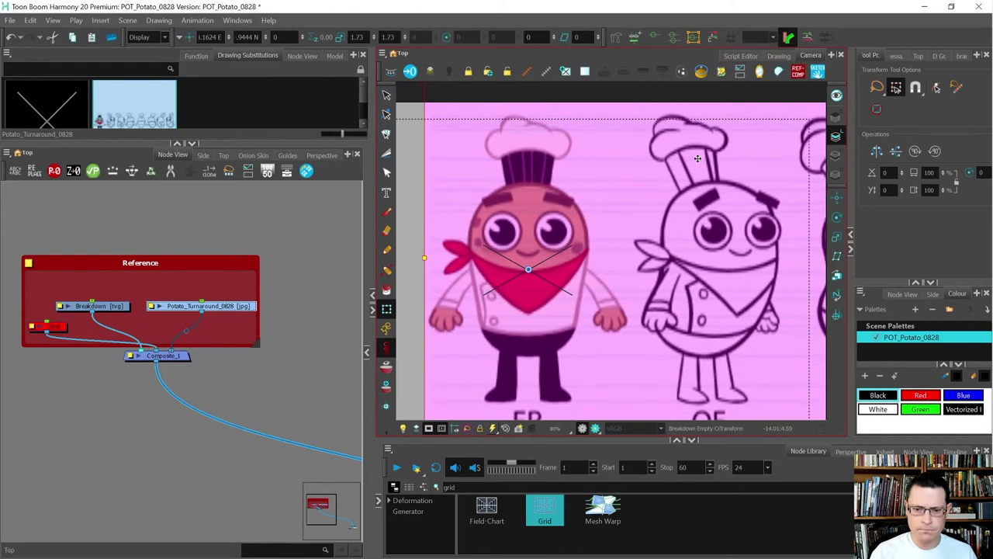
# Shift the turnaround vertically until the front-view chef fits from hat to feet within the safe area
pyautogui.scroll(-1, 581, 173)
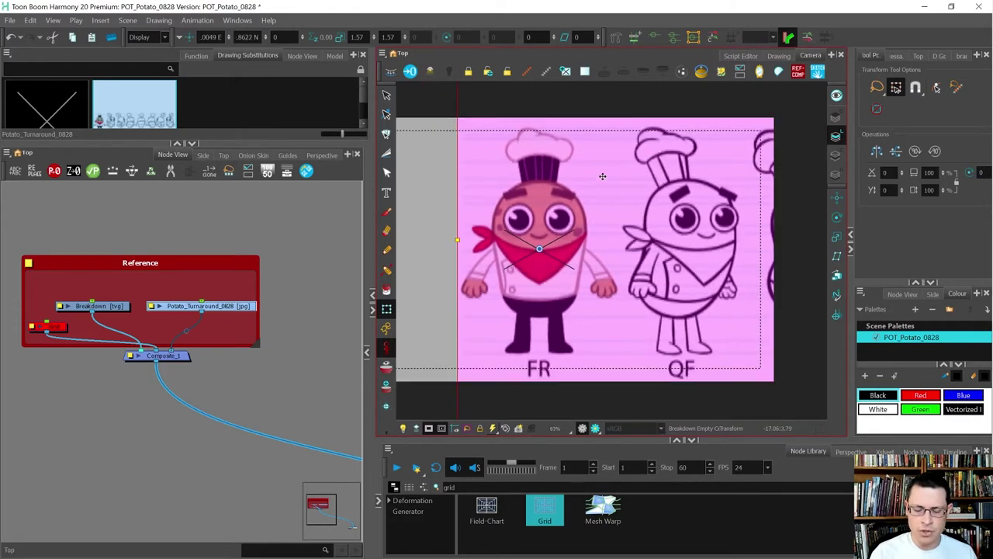
pyautogui.moveTo(602, 177); pyautogui.dragTo(609, 191)
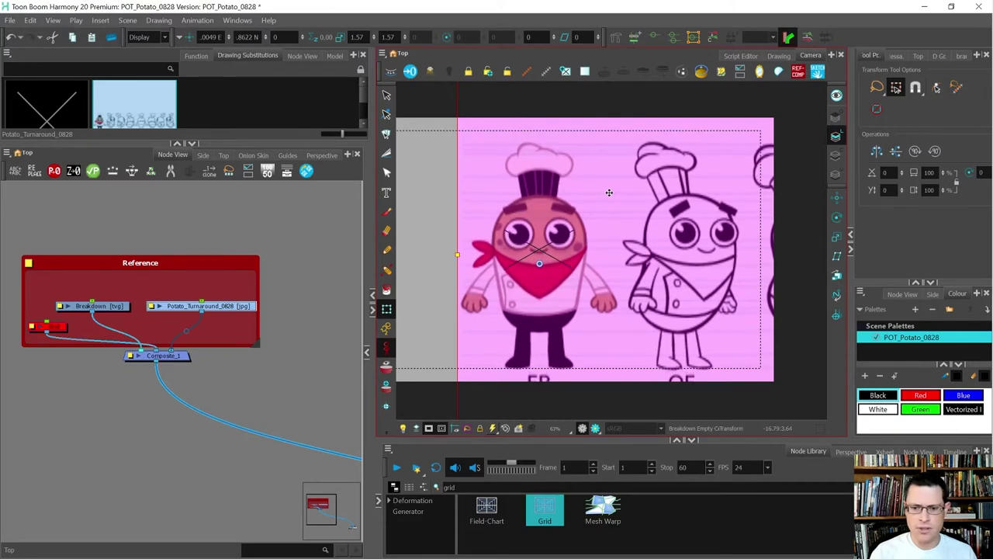
pyautogui.scroll(5, 548, 252)
pyautogui.moveTo(576, 175)
pyautogui.mouseDown()
pyautogui.moveTo(576, 237)
pyautogui.moveTo(576, 228)
pyautogui.mouseUp()
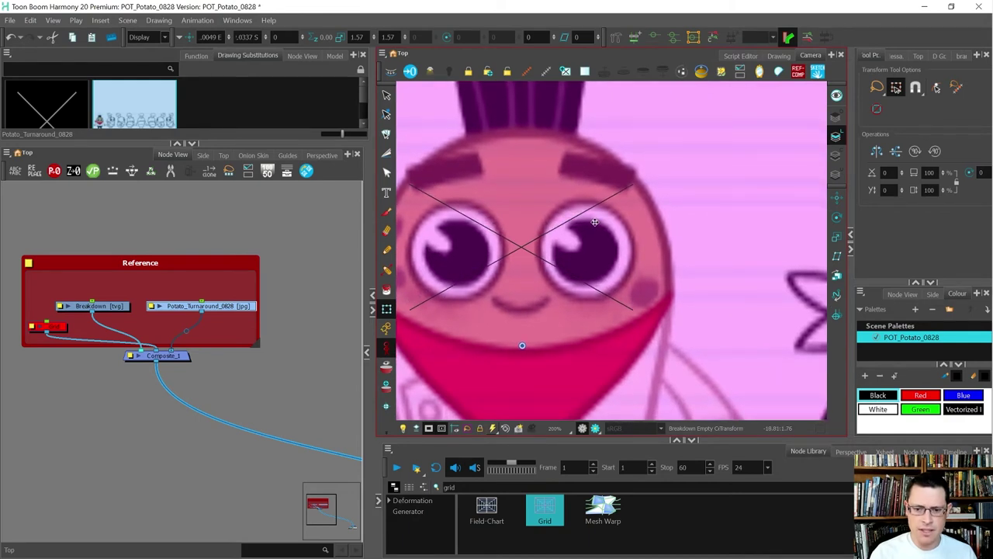
pyautogui.scroll(-2, 594, 223)
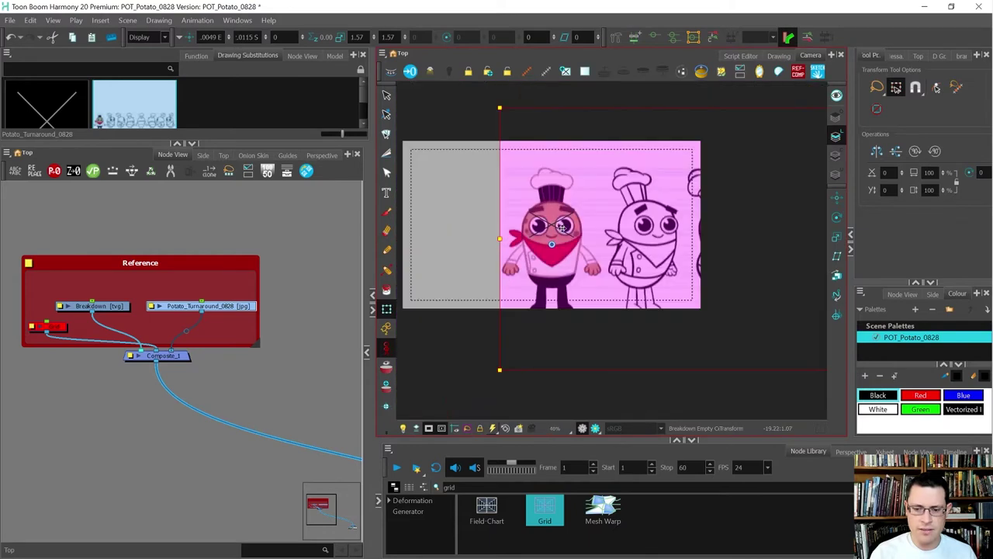
pyautogui.moveTo(562, 230); pyautogui.dragTo(595, 221)
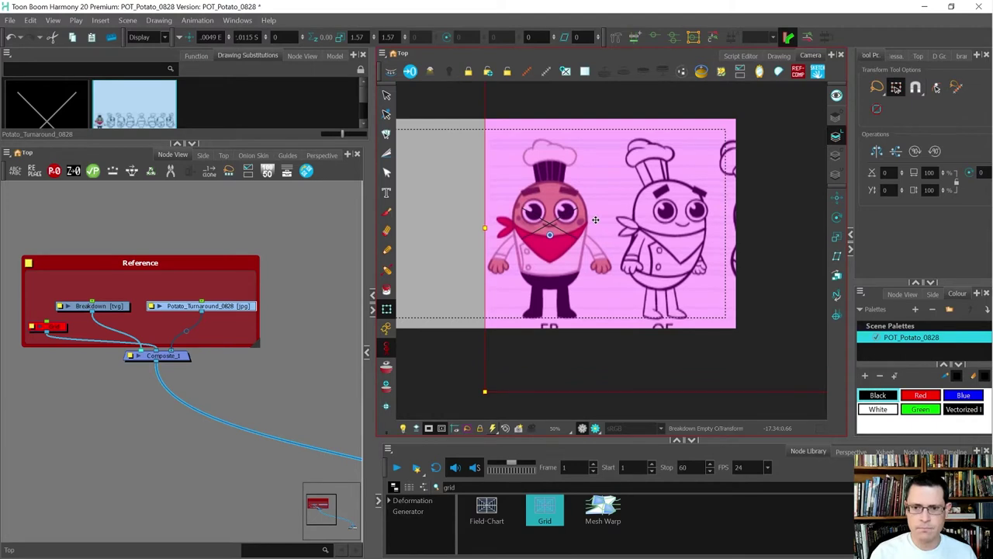
pyautogui.moveTo(597, 220); pyautogui.dragTo(596, 217)
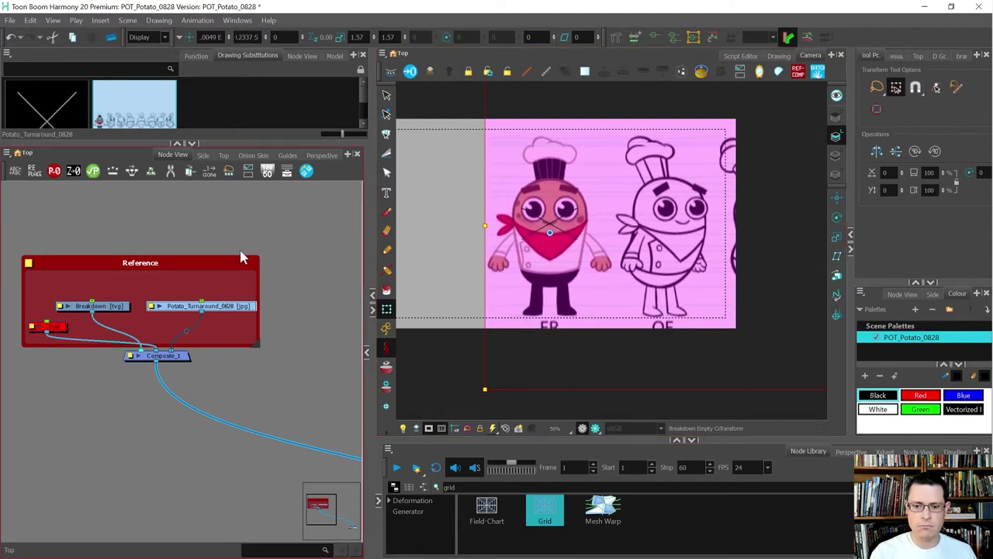
# Delete the disabled Grid node from the Reference backdrop
pyautogui.click(300, 314)
pyautogui.click(31, 328)
pyautogui.press('Delete')
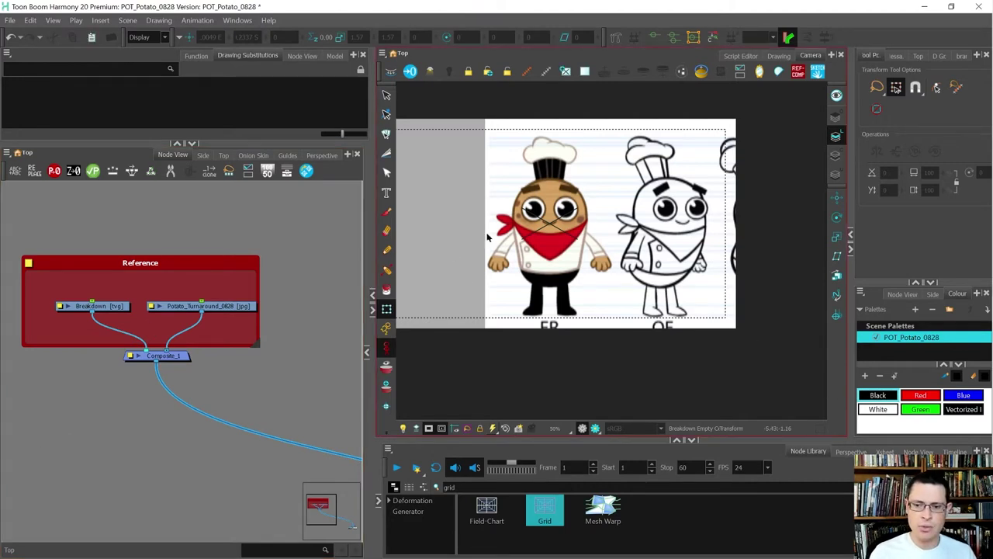
# Turn off the camera mask and the safe area outline in the Camera view
pyautogui.click(428, 429)
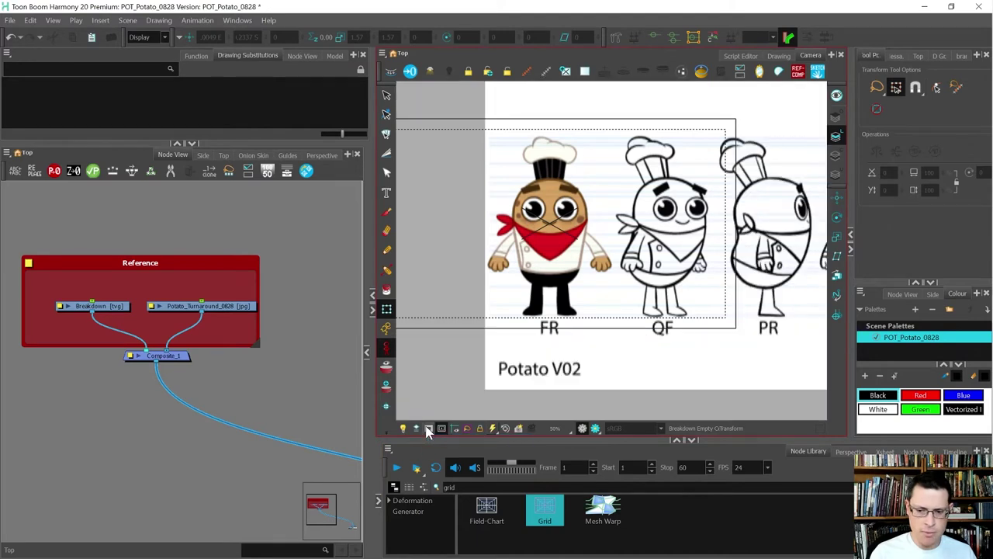
pyautogui.click(441, 429)
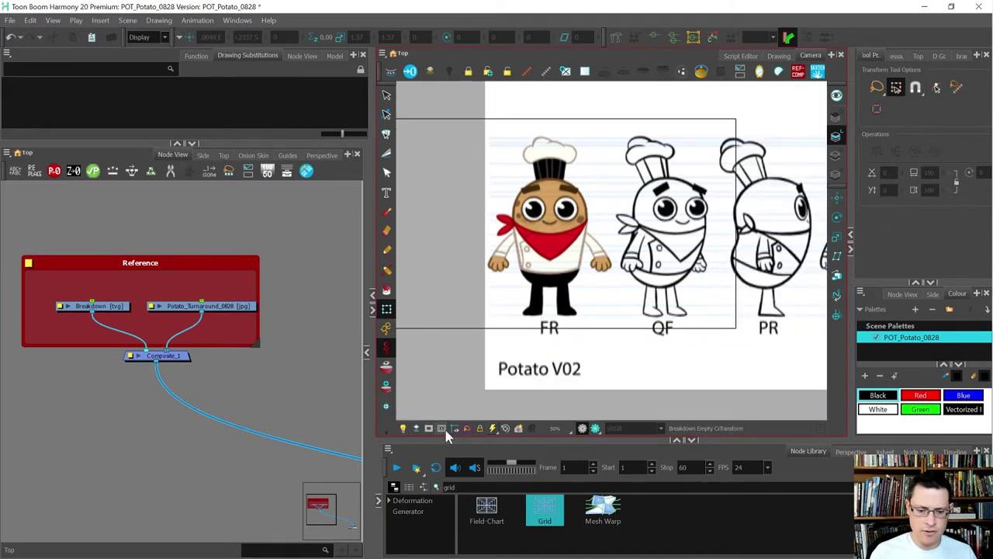
# Move the Composite_1 node further down, clear of the Reference backdrop
pyautogui.scroll(-1, 91, 406)
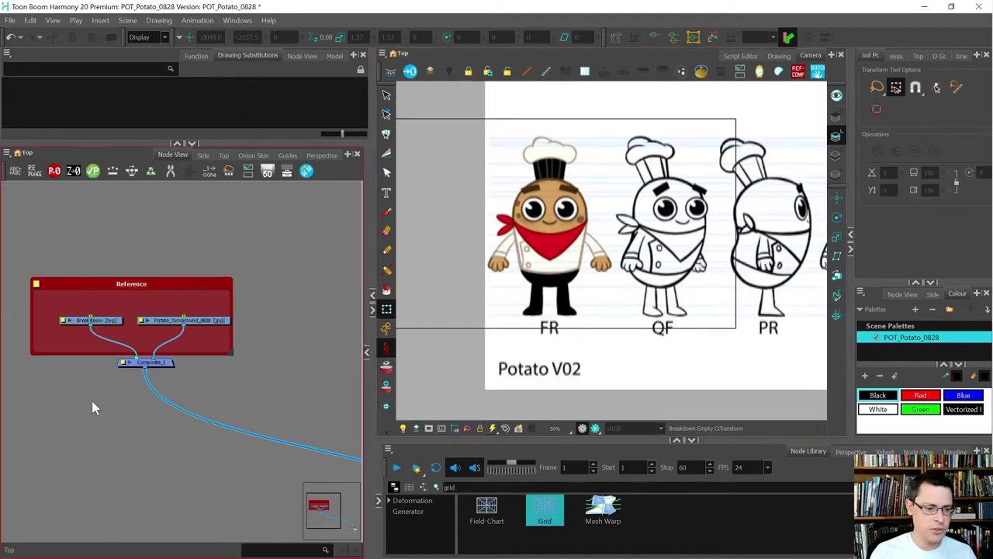
pyautogui.moveTo(134, 361); pyautogui.dragTo(128, 391)
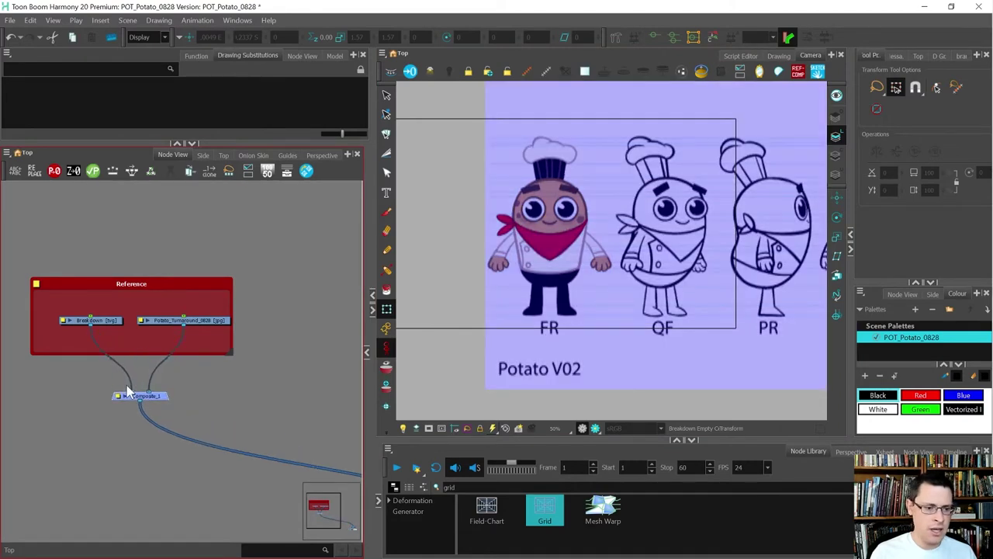
pyautogui.click(186, 376)
# Select the Breakdown node, narrow the Node View area, and widen the column holding the tool properties and colours
pyautogui.click(98, 321)
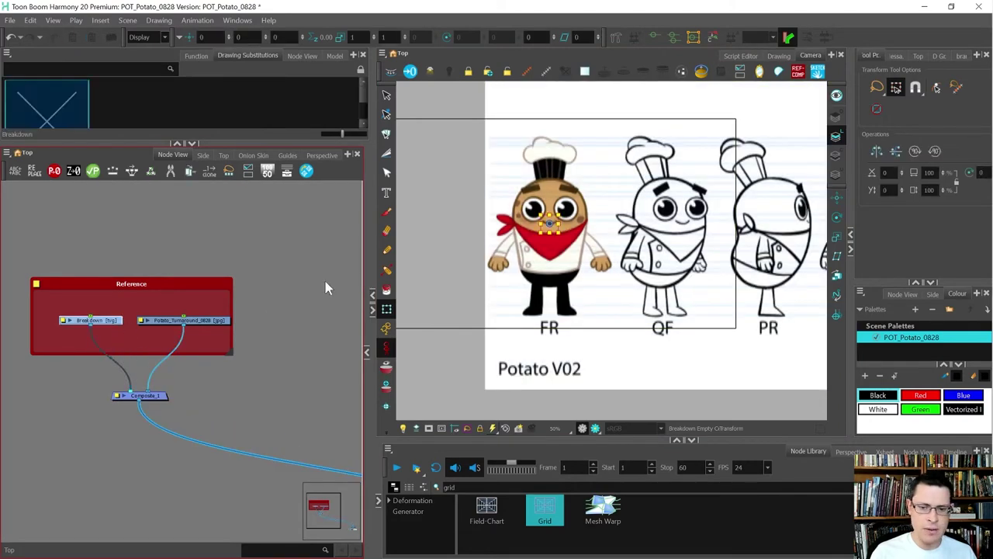
pyautogui.moveTo(370, 262); pyautogui.dragTo(264, 262)
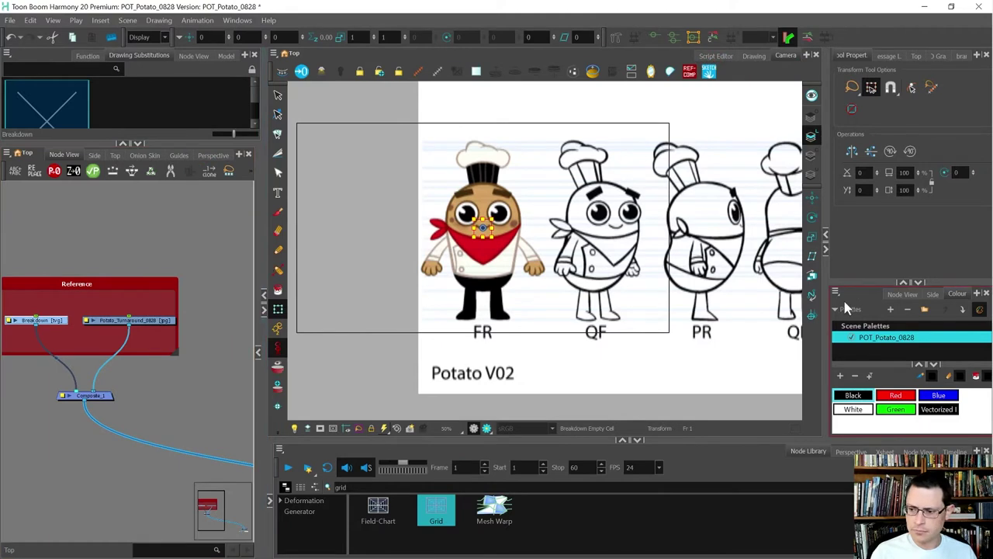
pyautogui.moveTo(827, 208); pyautogui.dragTo(778, 208)
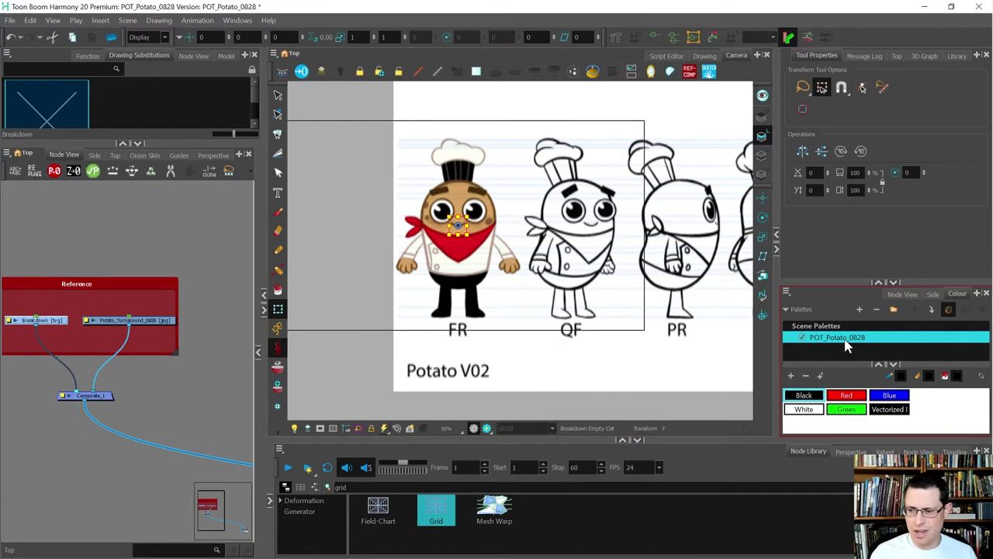
# Remove the POT_Potato_0828 palette from the scene and create a new scene colour palette named POT
pyautogui.click(875, 310)
pyautogui.click(860, 309)
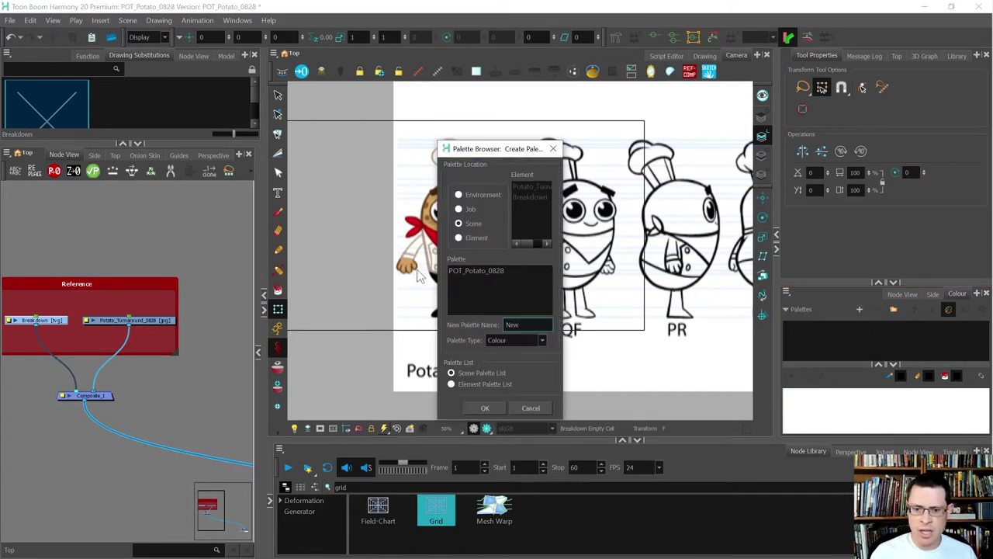
pyautogui.click(519, 324)
pyautogui.write('P')
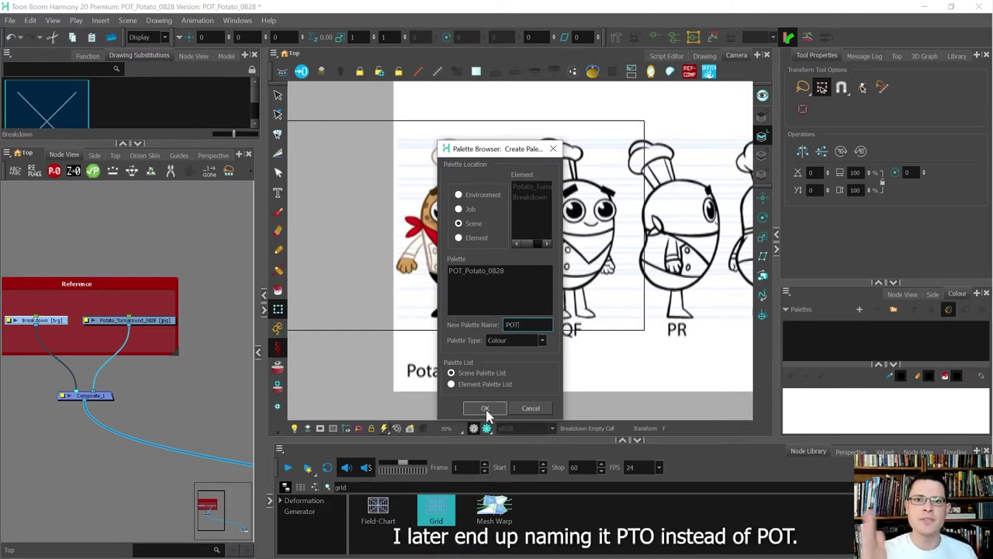
pyautogui.write('OT')
pyautogui.click(485, 408)
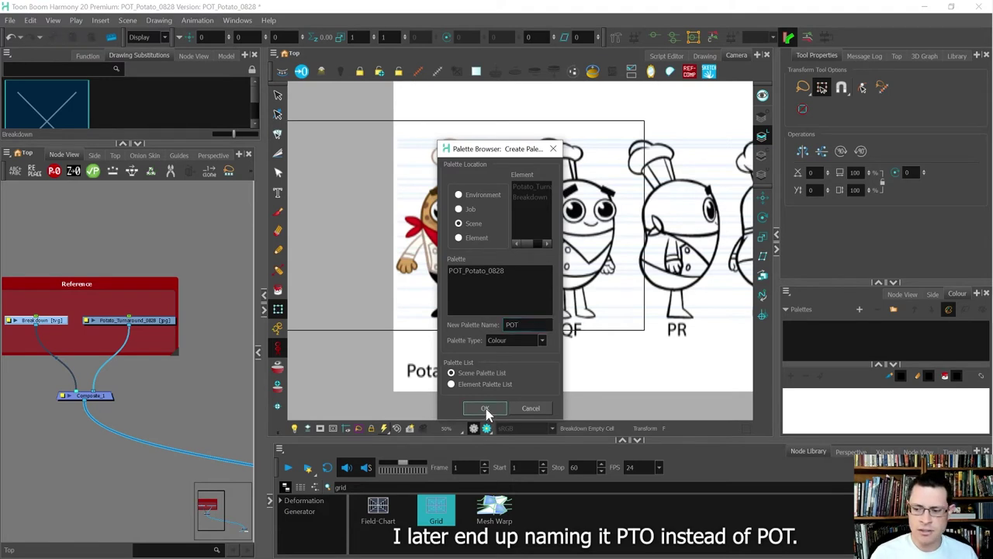
# Name the POT palette's default colour Lines and enlarge the area showing the palette's colours
pyautogui.doubleClick(804, 396)
pyautogui.write('Lin')
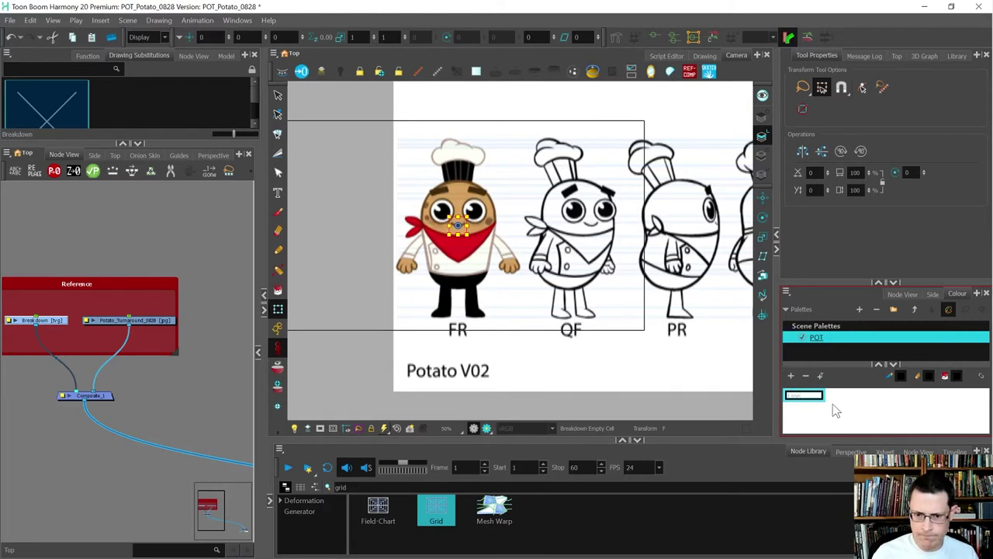
pyautogui.write('Lines')
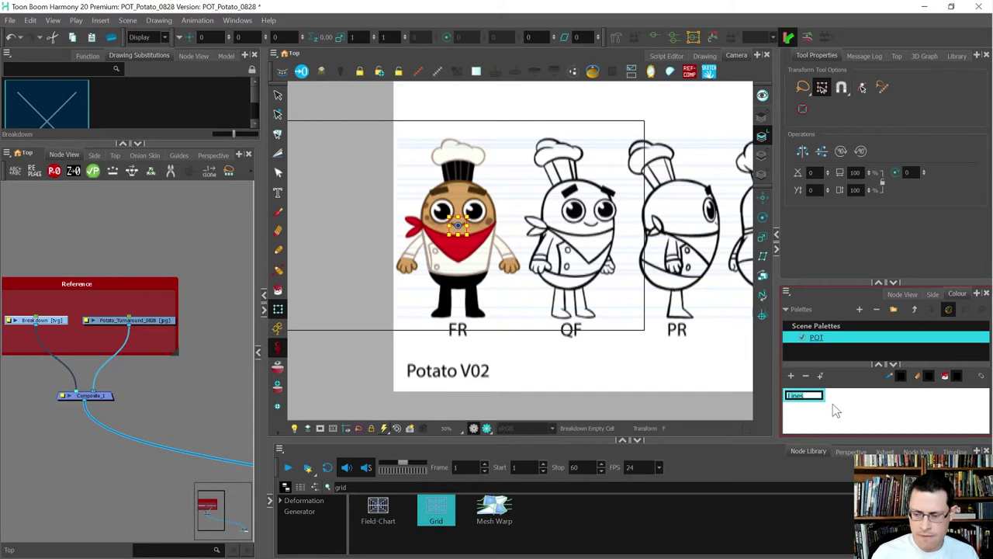
pyautogui.press('Return')
pyautogui.moveTo(825, 284); pyautogui.dragTo(834, 210)
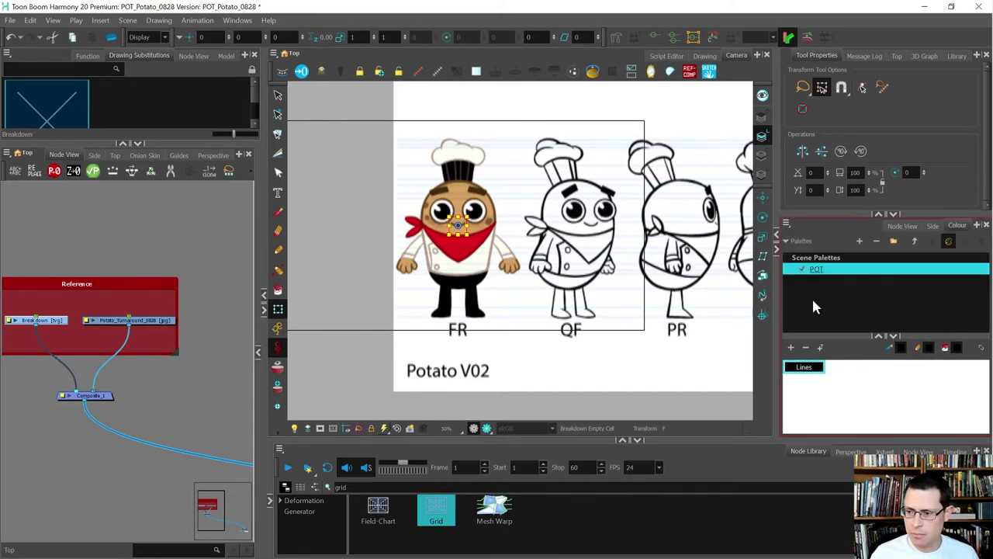
pyautogui.click(882, 338)
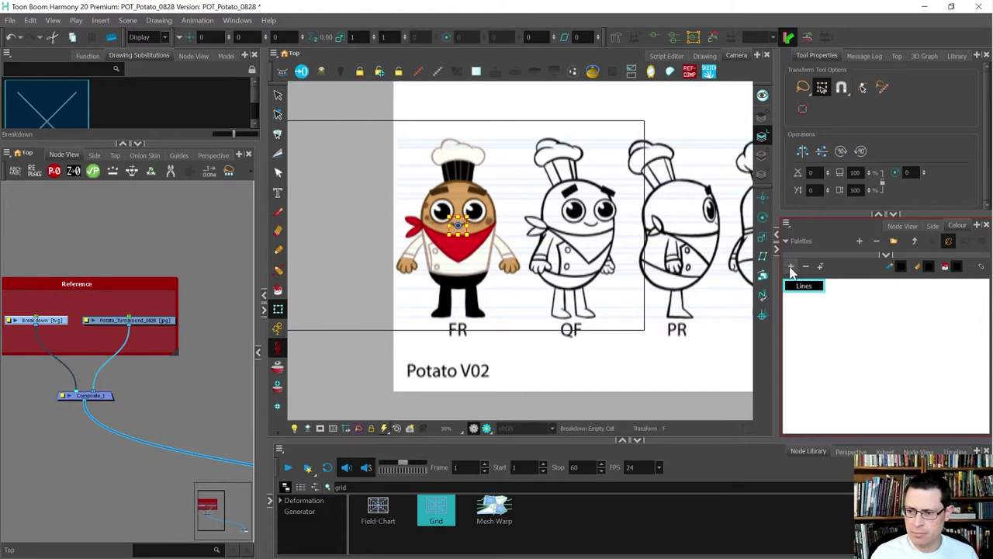
# Add eight new colour swatches to the POT palette
pyautogui.click(791, 268)
pyautogui.click(792, 268)
pyautogui.click(792, 267)
pyautogui.click(792, 267)
pyautogui.click(791, 268)
pyautogui.click(791, 268)
pyautogui.click(792, 267)
pyautogui.click(791, 268)
# Rename the first two swatches of the POT palette to Sketch and Trace
pyautogui.doubleClick(804, 287)
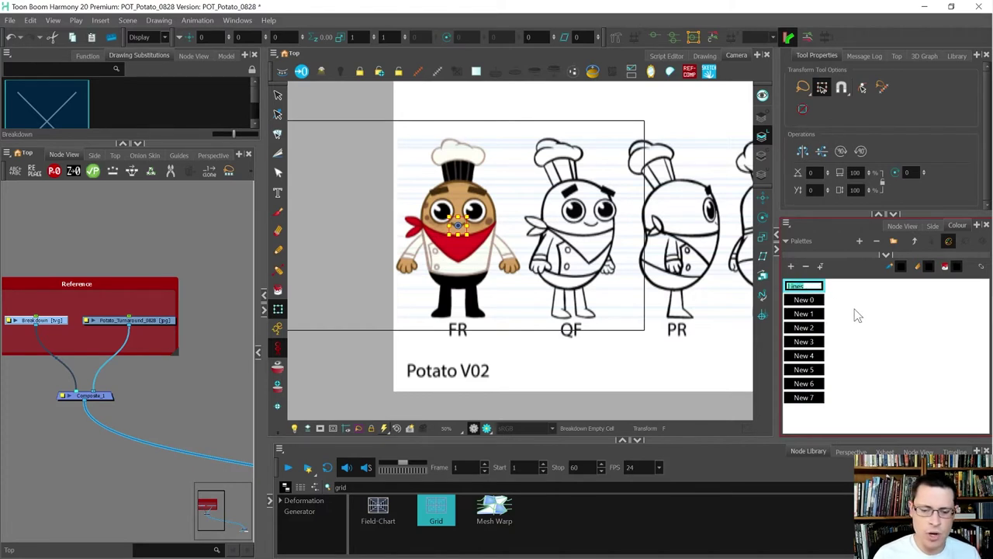
pyautogui.write('Ski')
pyautogui.press('Tab')
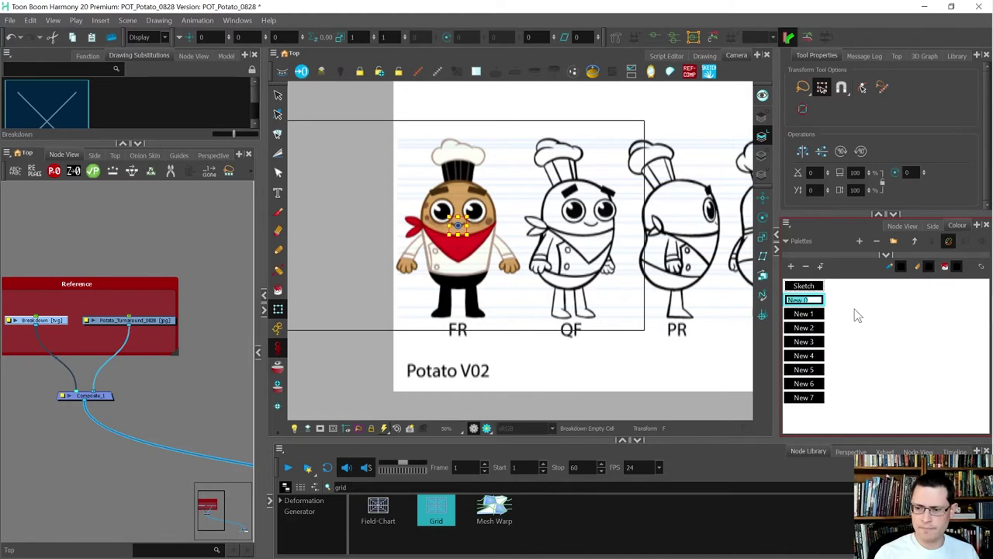
pyautogui.press('BackSpace')
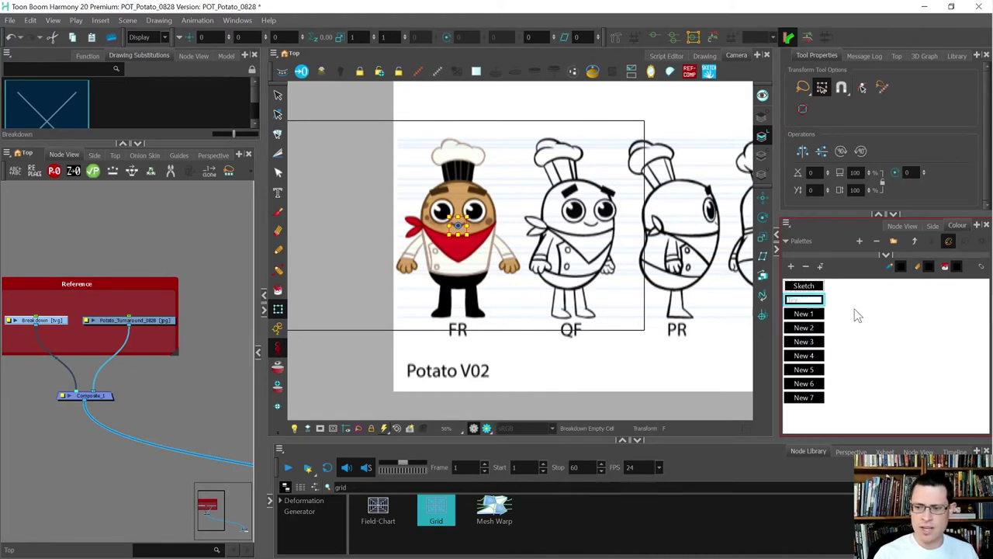
pyautogui.write('Trace')
pyautogui.press('Tab')
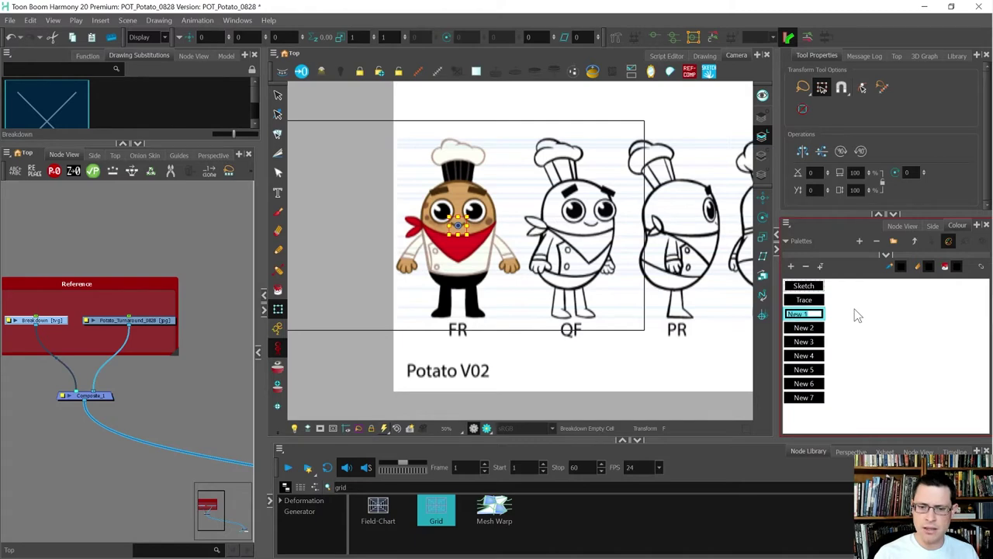
pyautogui.click(363, 249)
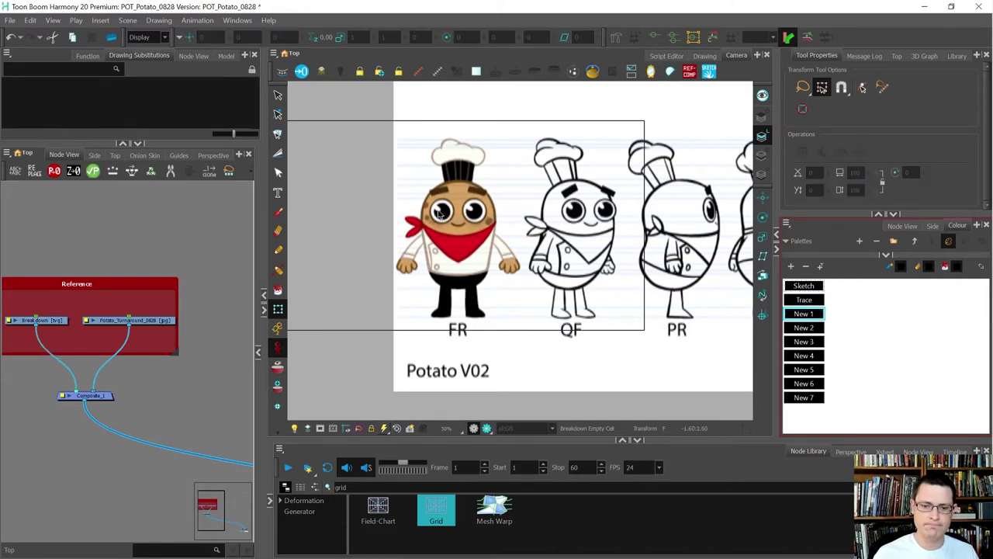
# Give the Sketch swatch a semi-transparent light blue, RGB 5, 159, 231 with alpha 120
pyautogui.scroll(2, 423, 203)
pyautogui.scroll(-1, 436, 229)
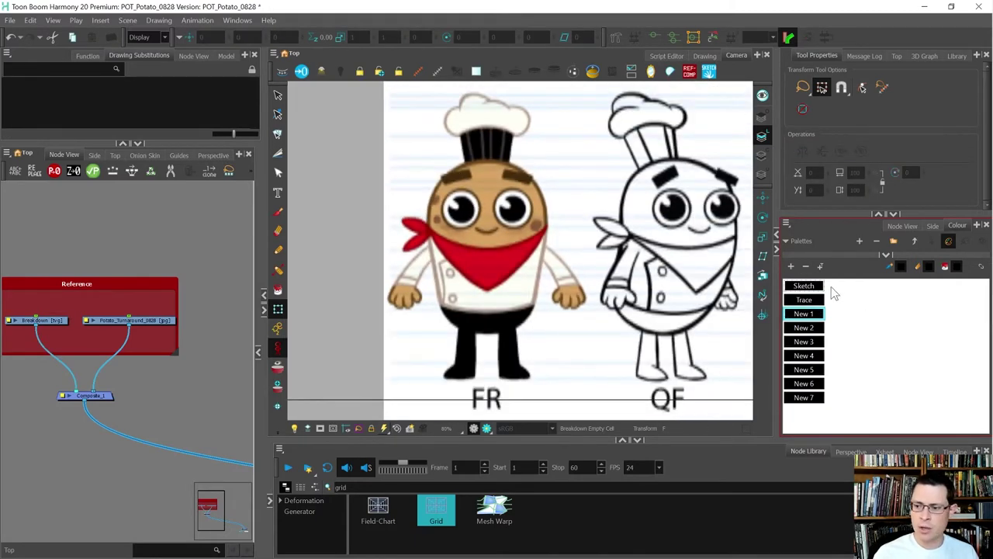
pyautogui.doubleClick(811, 287)
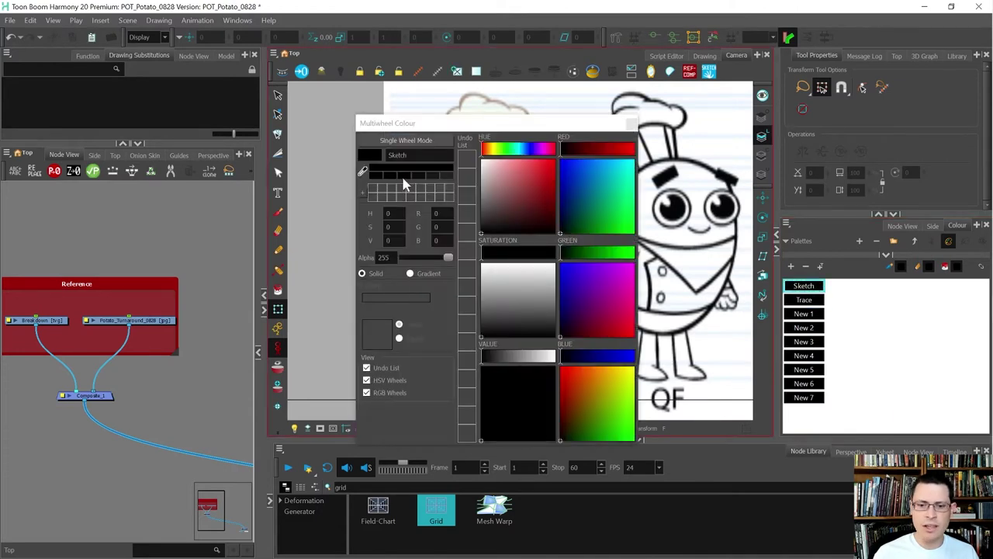
pyautogui.click(524, 151)
pyautogui.moveTo(522, 147)
pyautogui.mouseDown()
pyautogui.moveTo(554, 163)
pyautogui.moveTo(606, 165)
pyautogui.mouseUp()
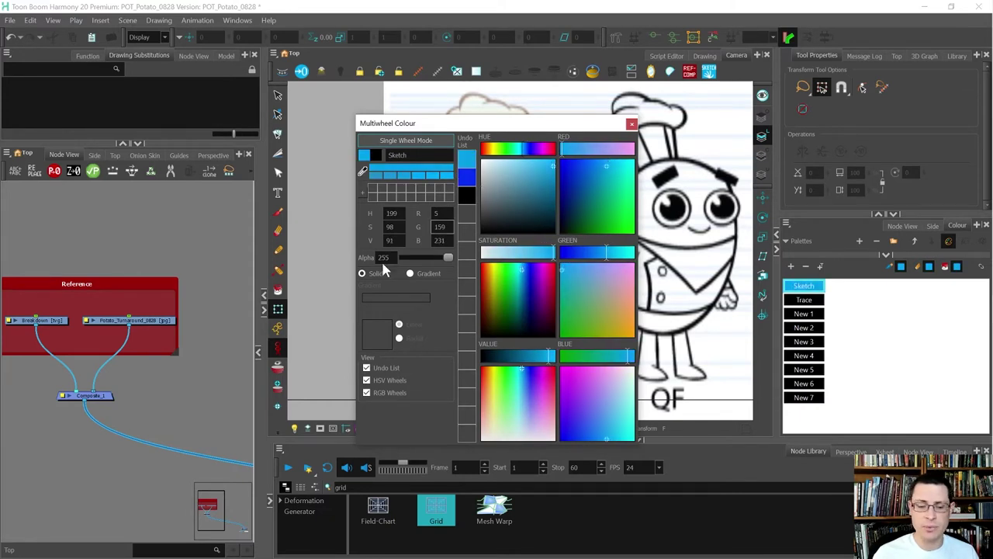
pyautogui.moveTo(450, 262)
pyautogui.mouseDown()
pyautogui.moveTo(421, 260)
pyautogui.moveTo(470, 264)
pyautogui.moveTo(426, 262)
pyautogui.mouseUp()
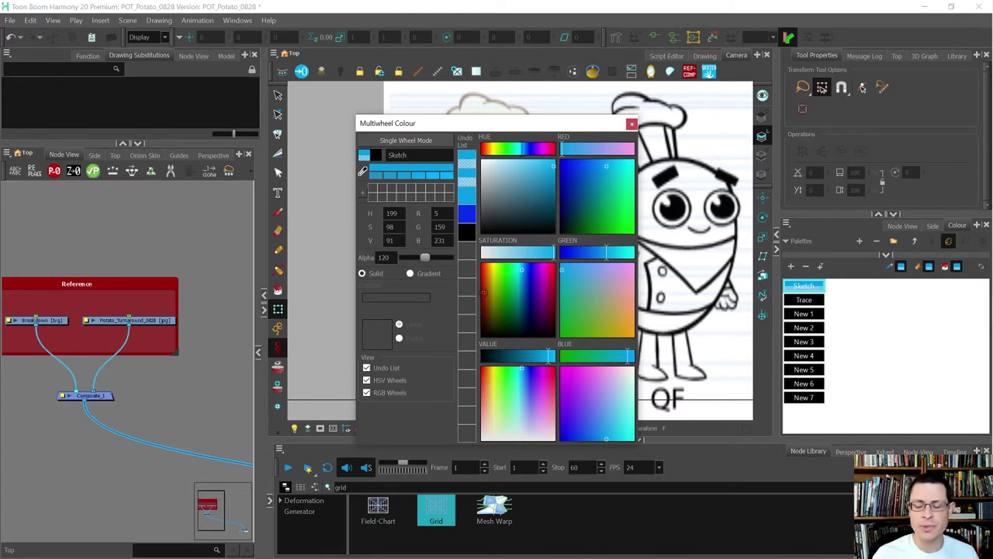
# Give the Trace swatch a semi-transparent green, RGB 0, 255, 0 with alpha 109, and leave the colour editor
pyautogui.click(807, 299)
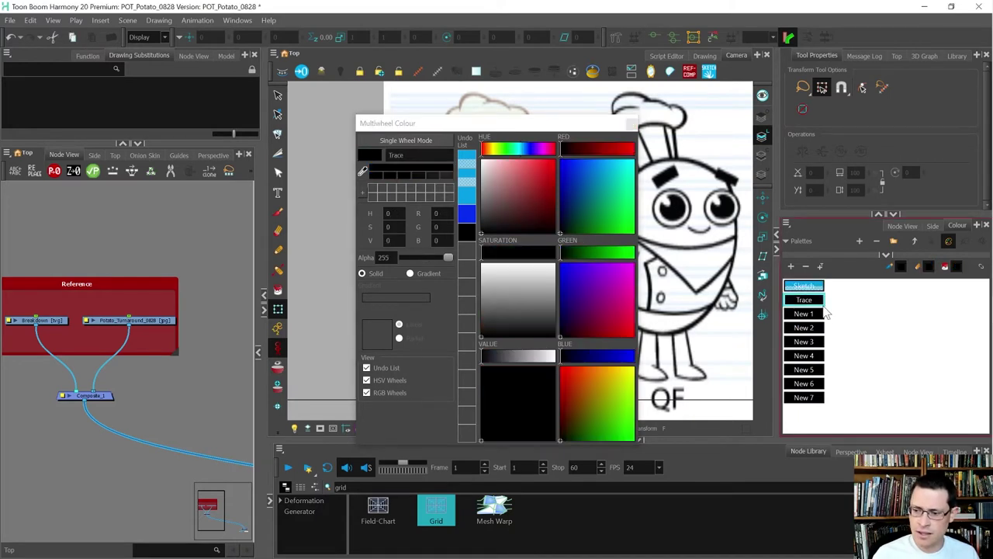
pyautogui.moveTo(592, 384); pyautogui.dragTo(664, 455)
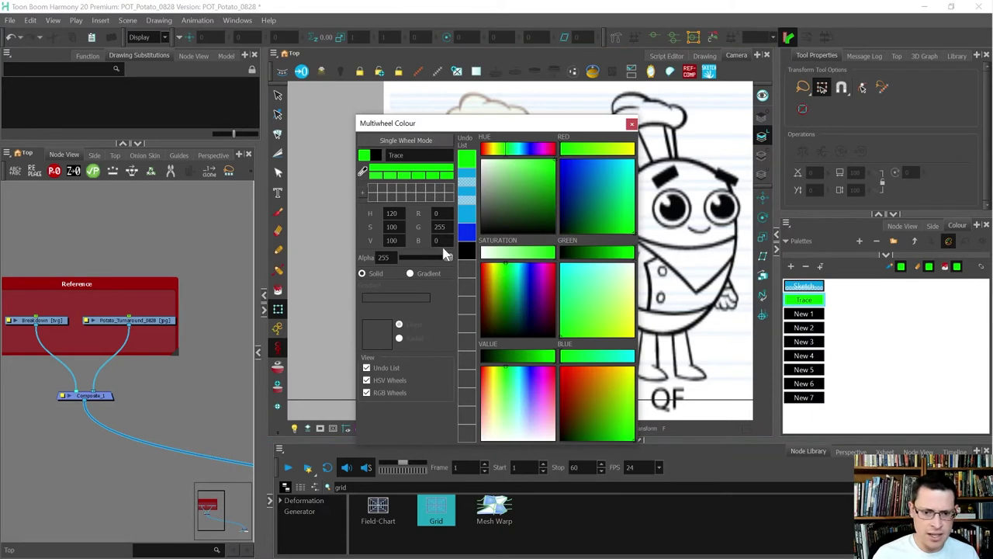
pyautogui.moveTo(449, 261); pyautogui.dragTo(426, 261)
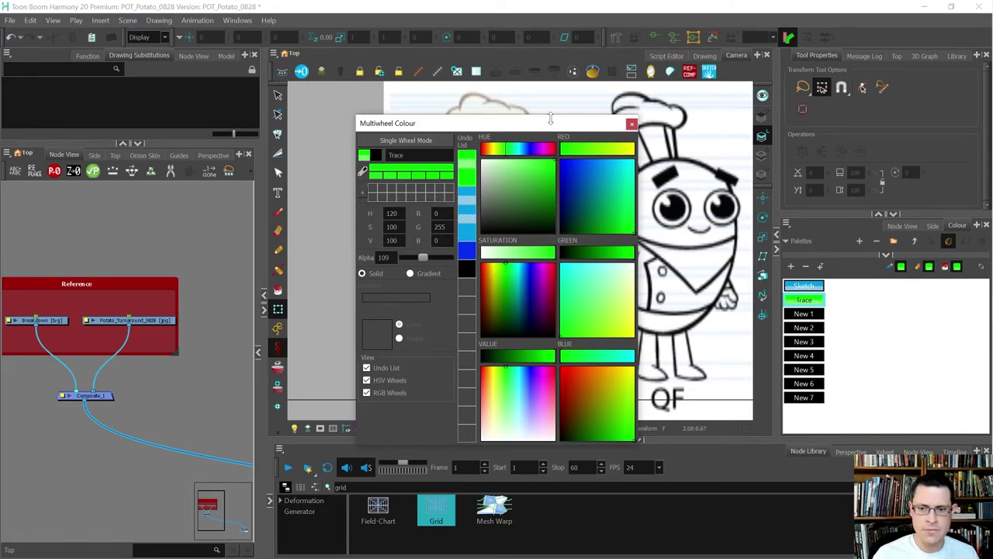
pyautogui.click(631, 123)
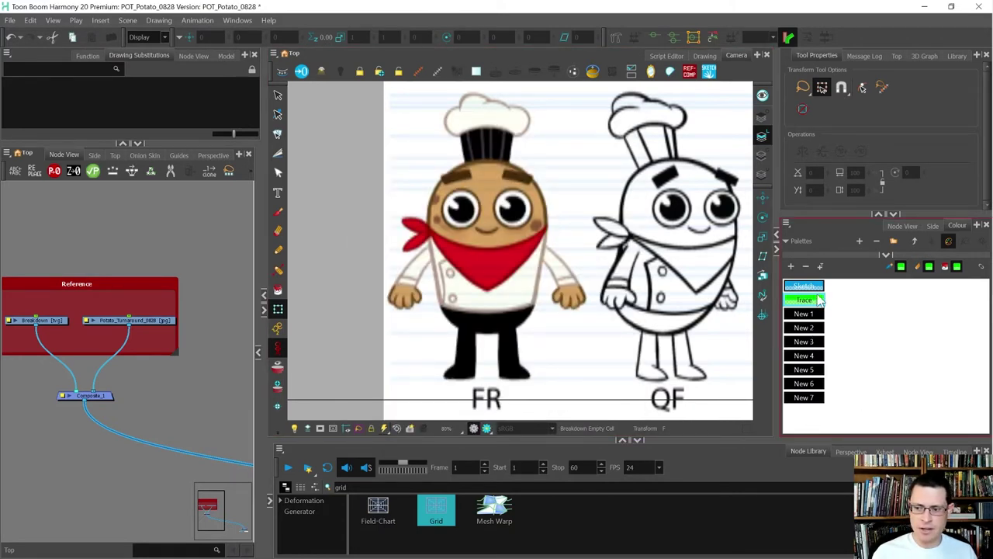
# Choose the Sketch swatch and try brush strokes over the turnaround, switching from the Soft Lead preset to the size 8 Solid Brush
pyautogui.click(818, 287)
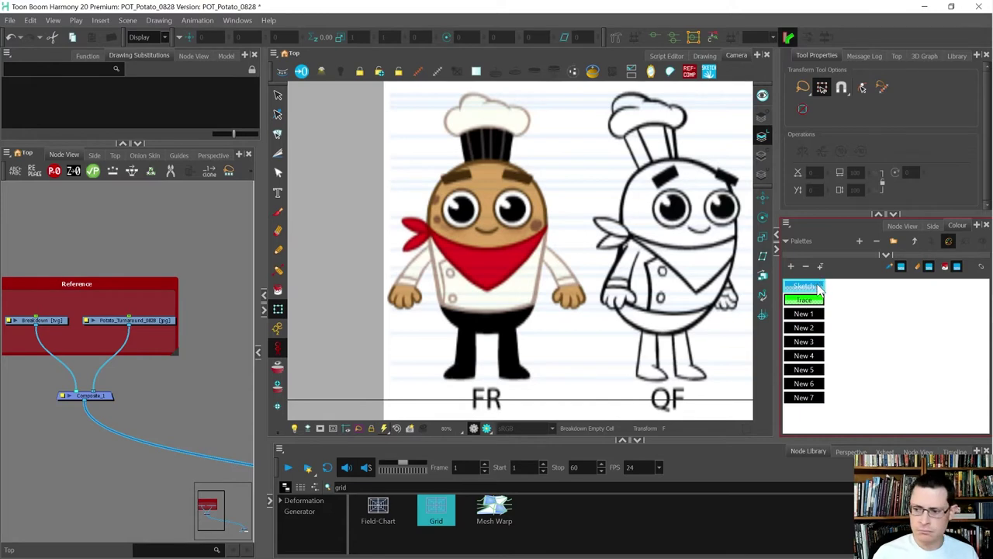
pyautogui.scroll(-2, 423, 307)
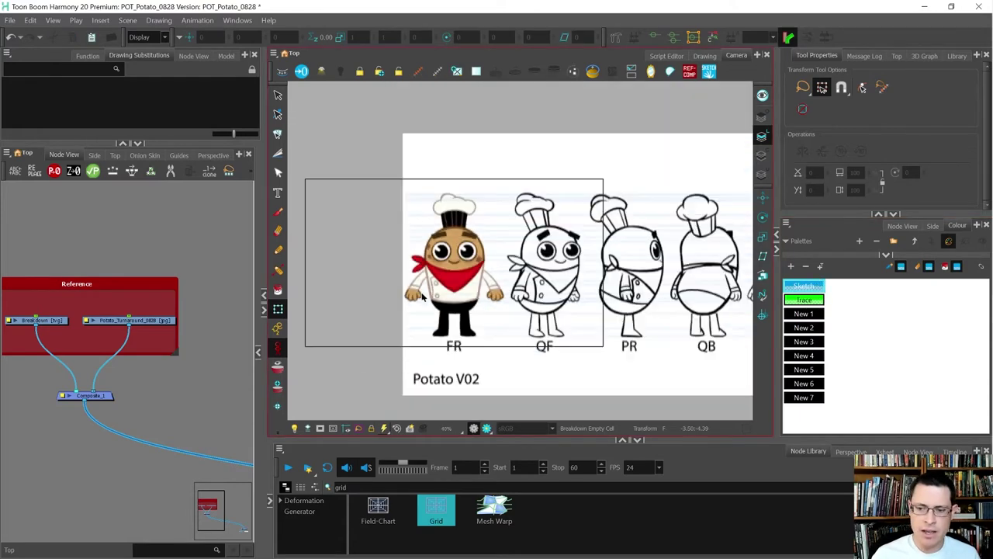
pyautogui.scroll(-1, 391, 281)
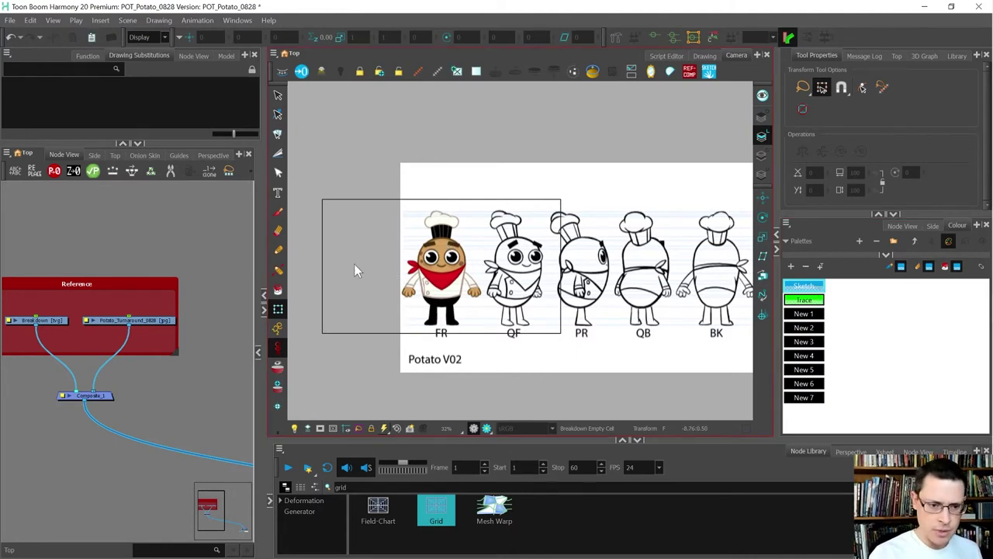
pyautogui.click(278, 211)
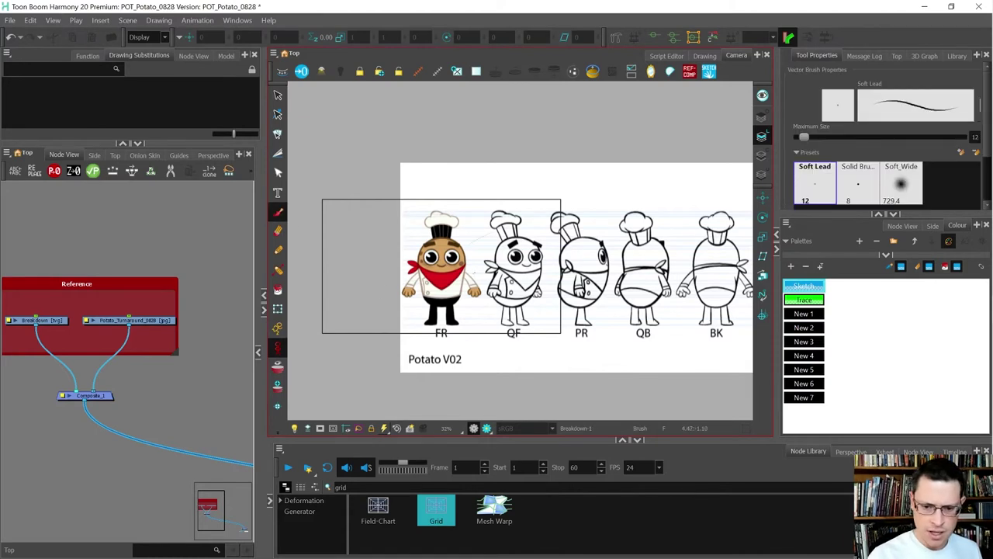
pyautogui.scroll(2, 475, 248)
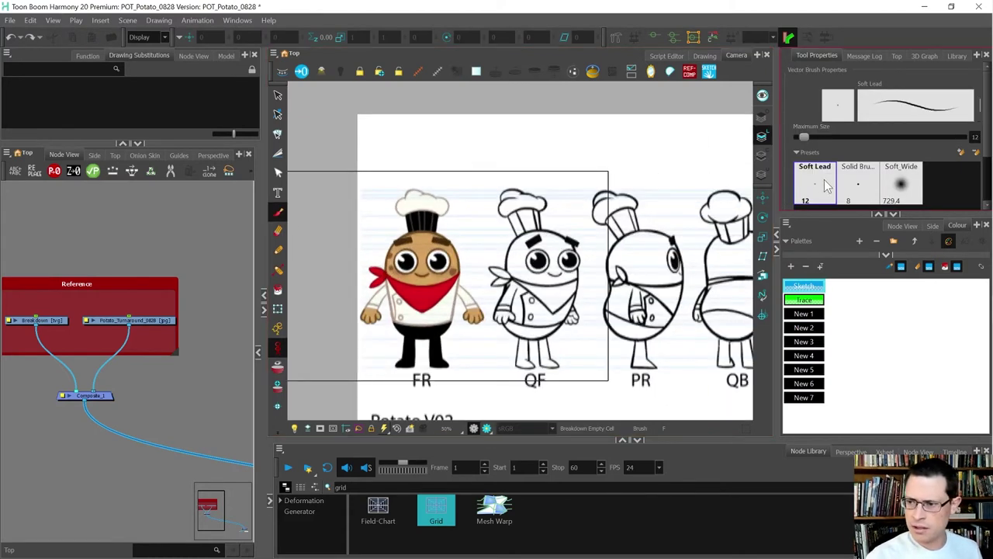
pyautogui.click(857, 184)
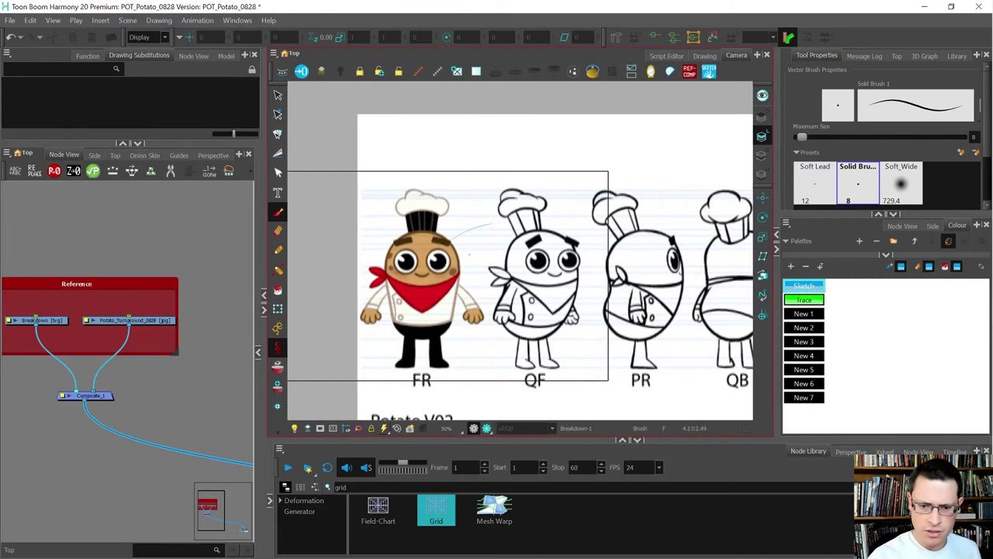
pyautogui.scroll(1, 442, 285)
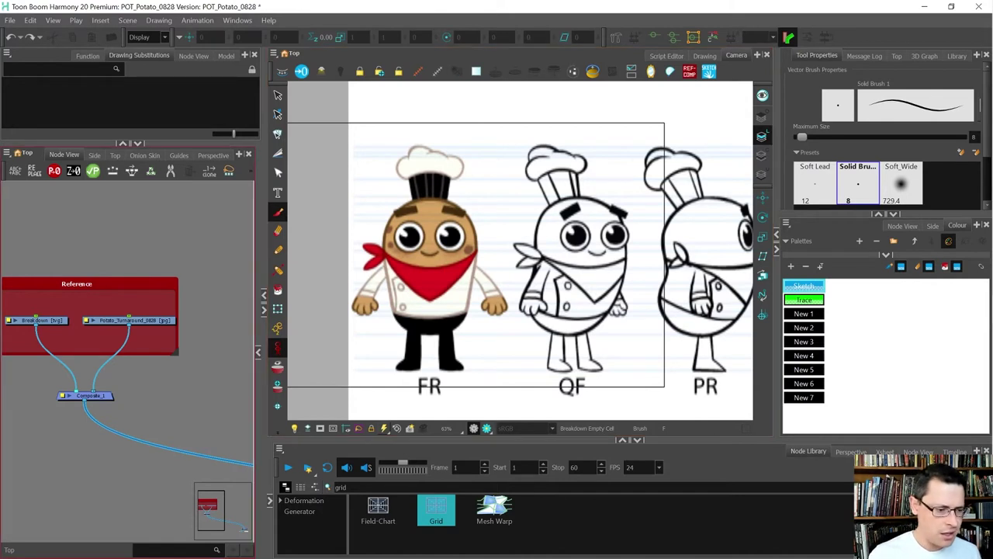
# Select the Potato_Turnaround_0828 node and shift it slightly within the Reference backdrop
pyautogui.click(154, 322)
pyautogui.scroll(2, 148, 323)
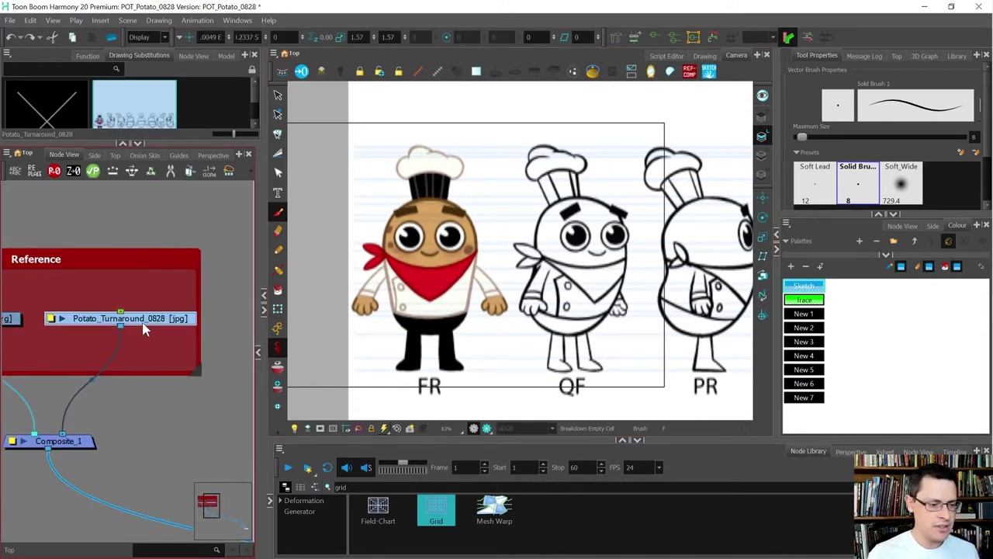
pyautogui.moveTo(140, 326); pyautogui.dragTo(128, 325)
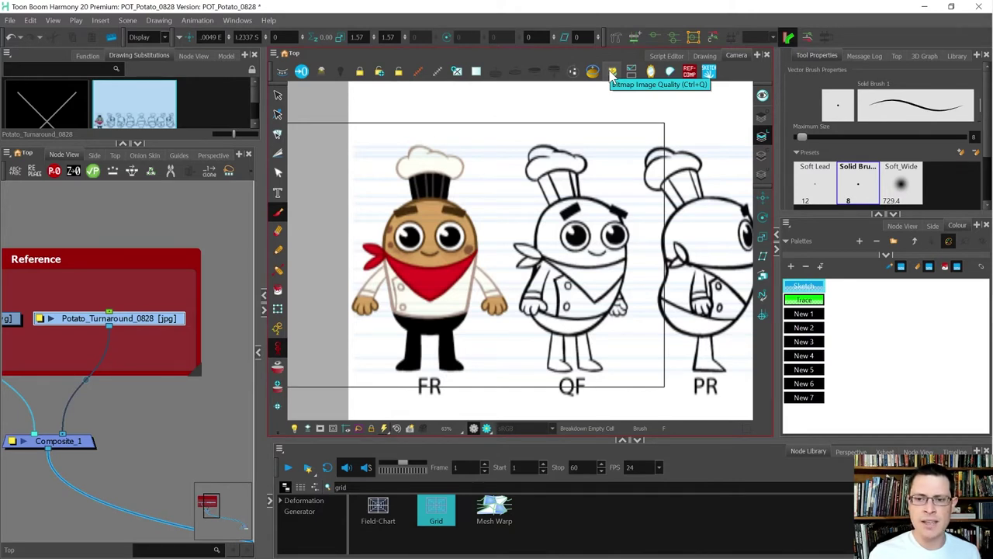
# Customize the Camera View toolbar by removing Bitmap Image Quality and adding it back at the end of the tool list
pyautogui.click(612, 71)
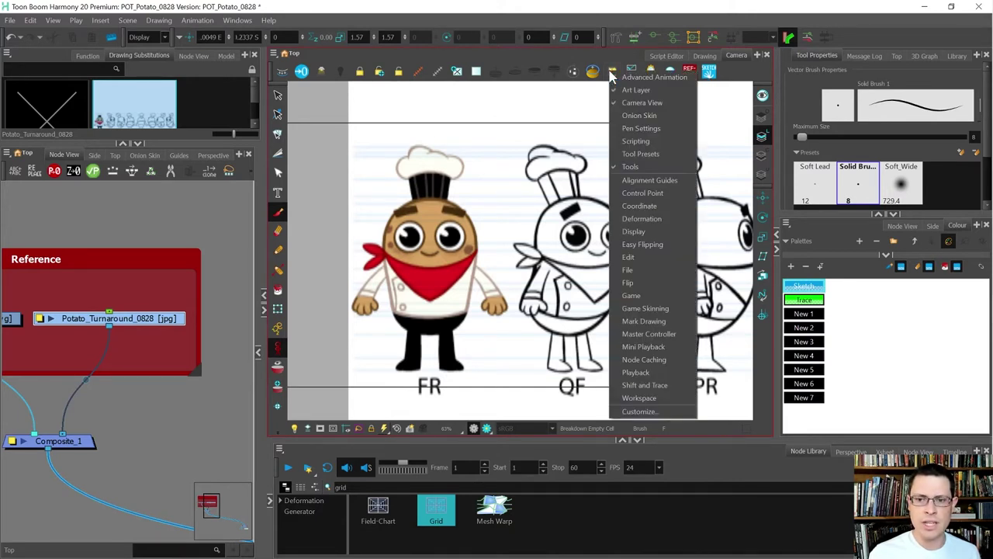
pyautogui.click(626, 412)
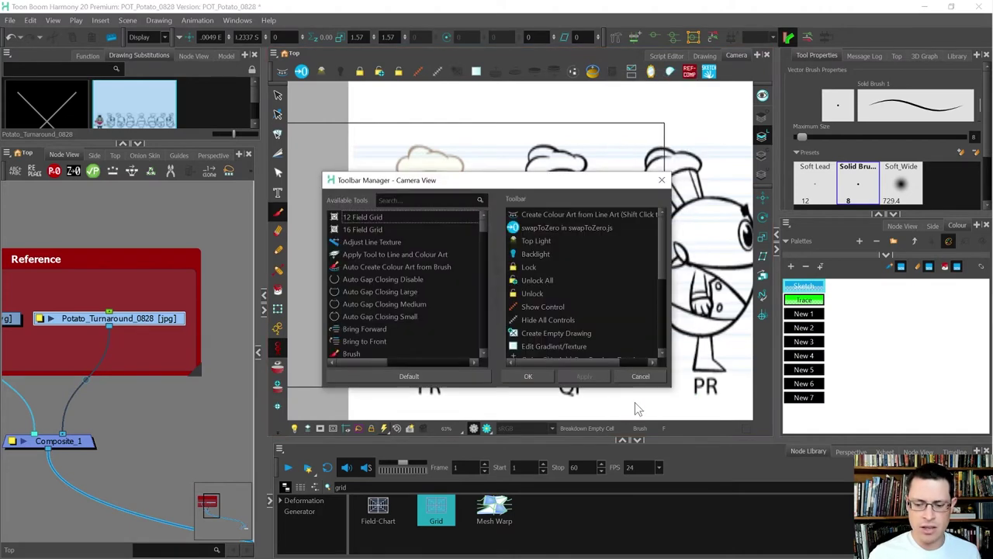
pyautogui.moveTo(663, 388); pyautogui.dragTo(664, 555)
pyautogui.moveTo(543, 439); pyautogui.dragTo(498, 362)
pyautogui.moveTo(379, 327); pyautogui.dragTo(536, 349)
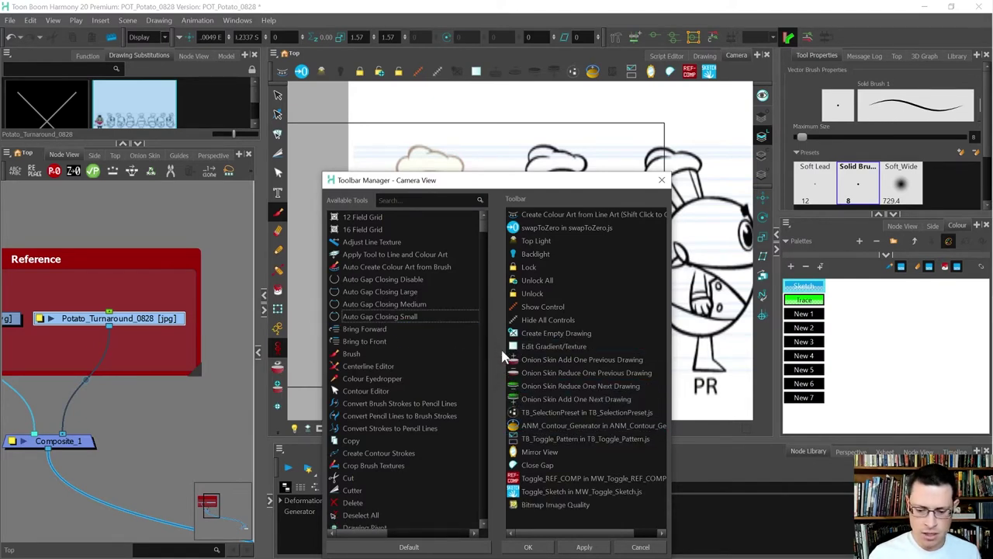
pyautogui.click(575, 548)
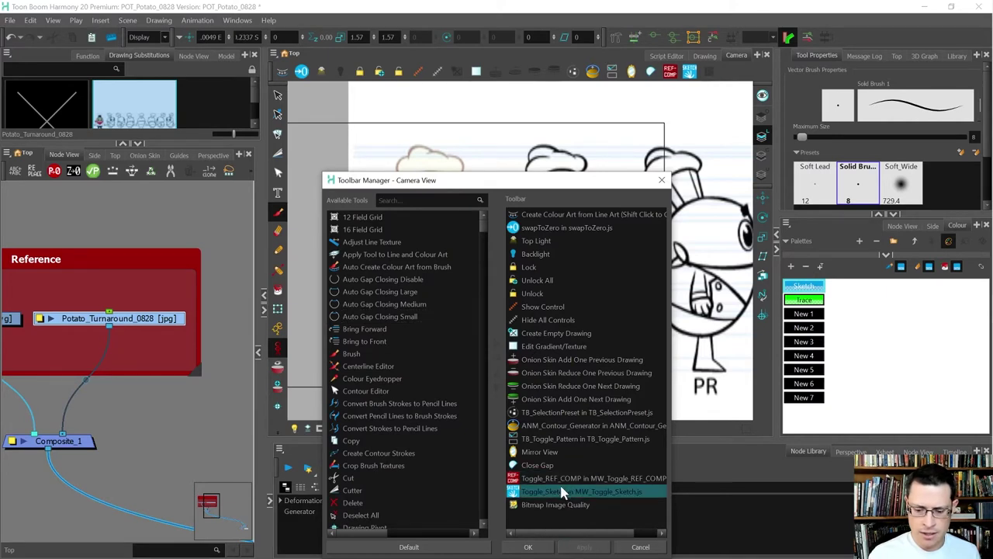
# Move Bitmap Image Quality seven places up in the Camera View toolbar, above TB_SelectionPreset, and apply the new order
pyautogui.click(566, 506)
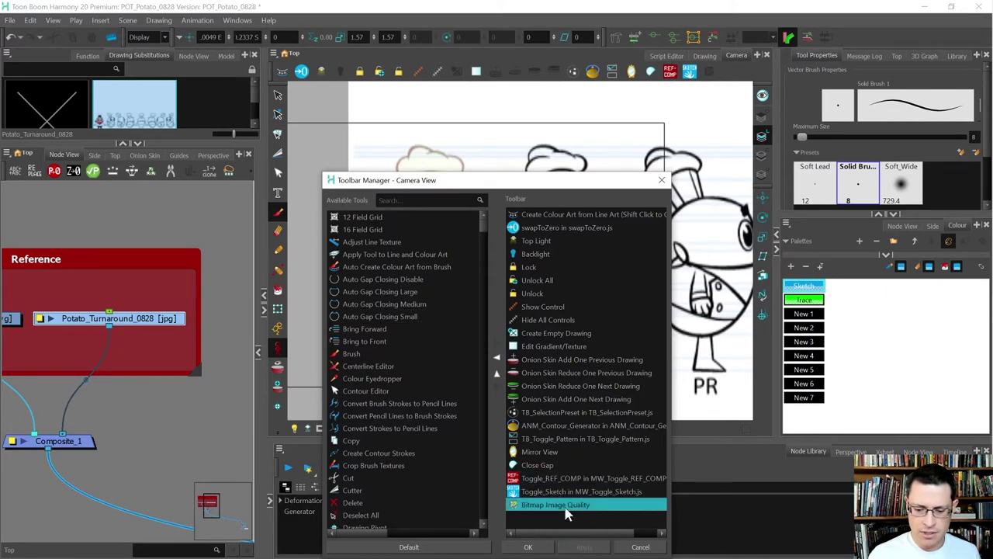
pyautogui.click(498, 375)
pyautogui.click(498, 375)
pyautogui.click(498, 375)
pyautogui.click(499, 374)
pyautogui.click(498, 375)
pyautogui.click(498, 375)
pyautogui.click(499, 375)
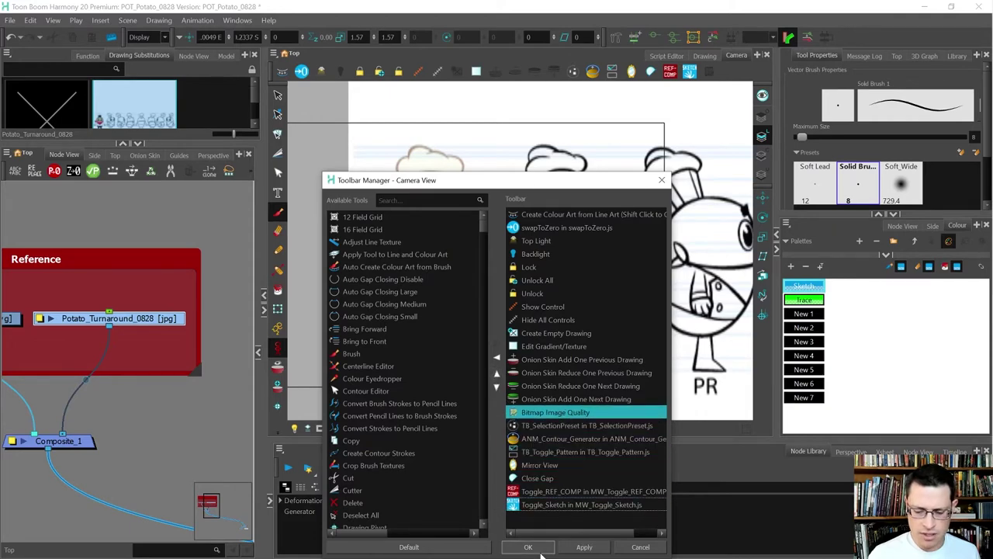
pyautogui.click(579, 547)
pyautogui.click(542, 547)
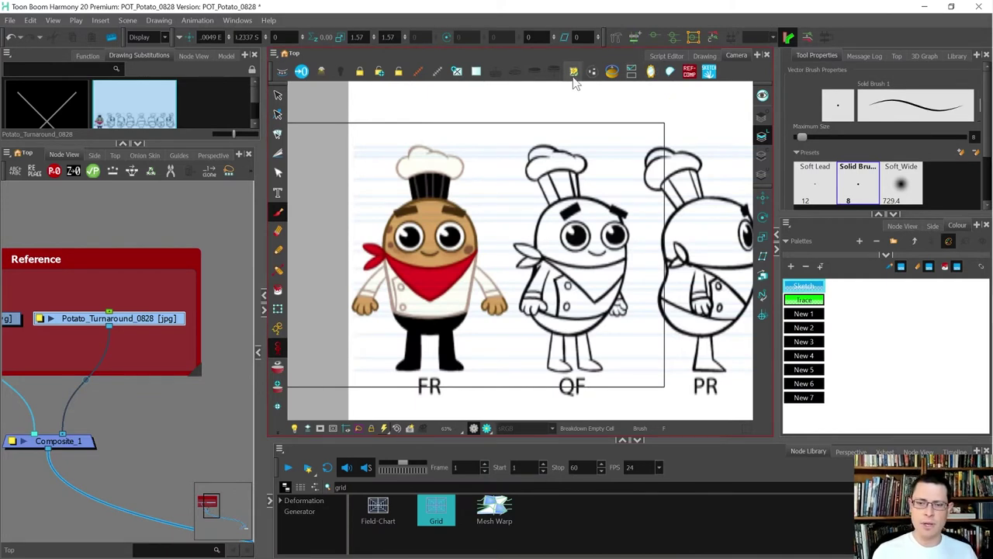
# Set the Bitmap Image Quality of the selected Potato_Turnaround_0828 drawing to its maximum resolution of 4834
pyautogui.click(219, 305)
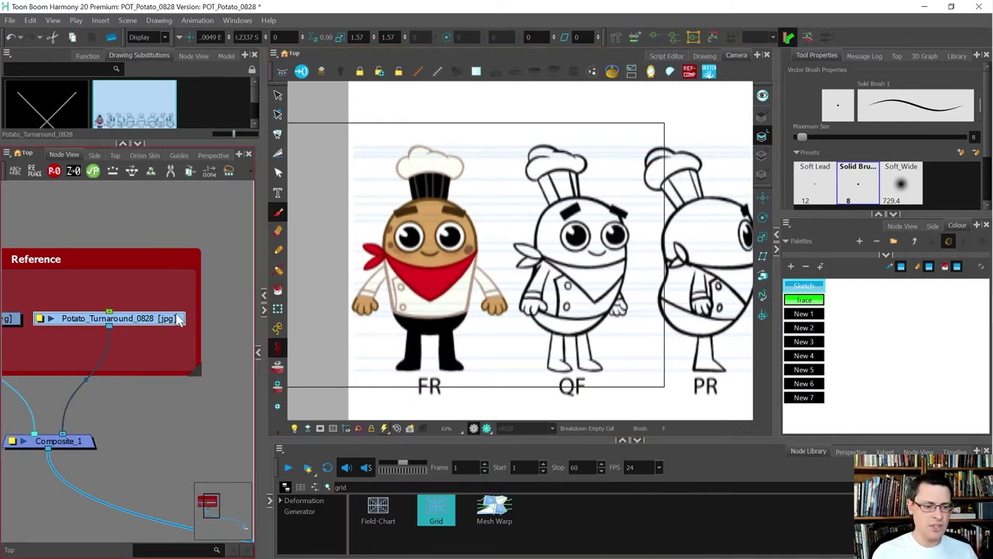
pyautogui.click(574, 73)
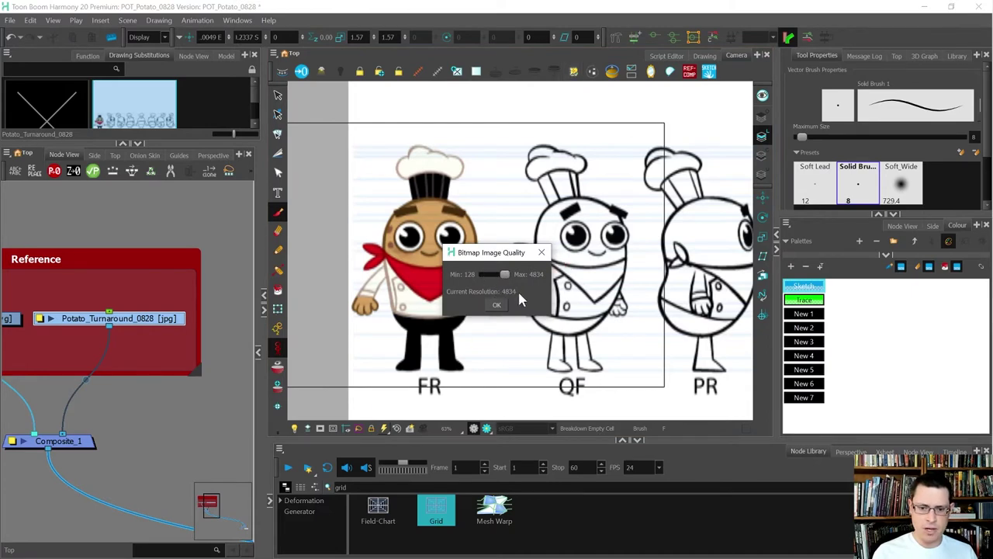
pyautogui.click(497, 304)
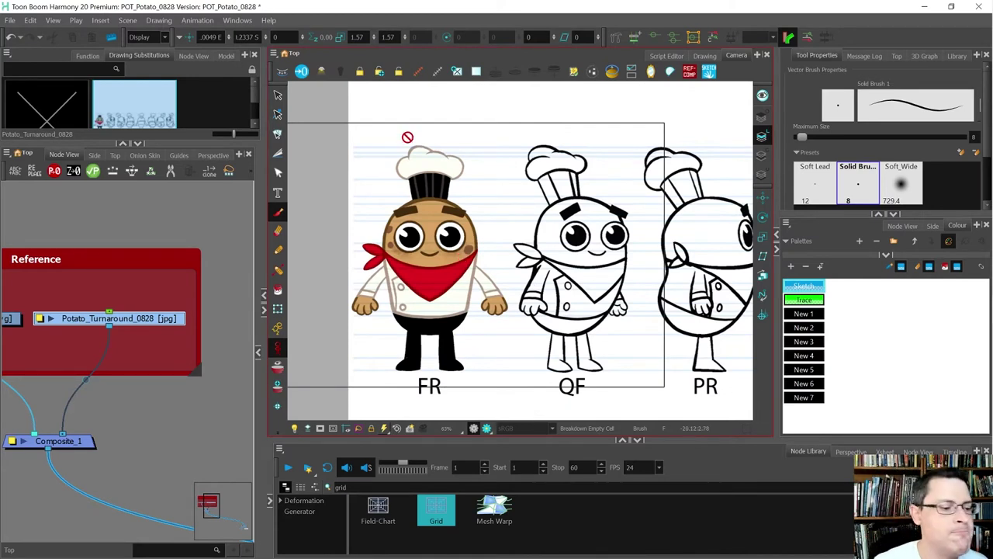
# Select the Breakdown drawing node in the Reference backdrop and turn on the light table in the Camera view
pyautogui.scroll(-3, 131, 361)
pyautogui.scroll(3, 71, 339)
pyautogui.click(47, 329)
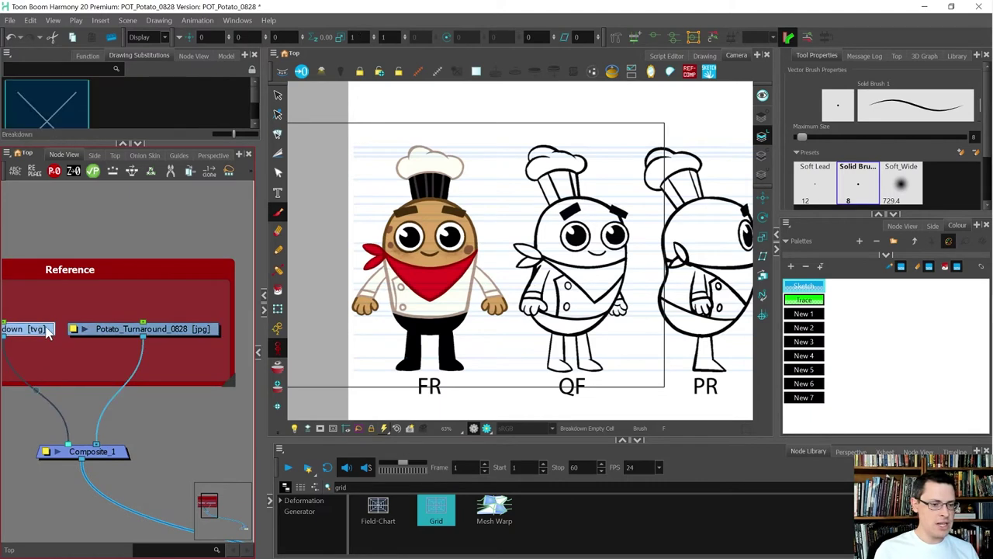
pyautogui.click(295, 429)
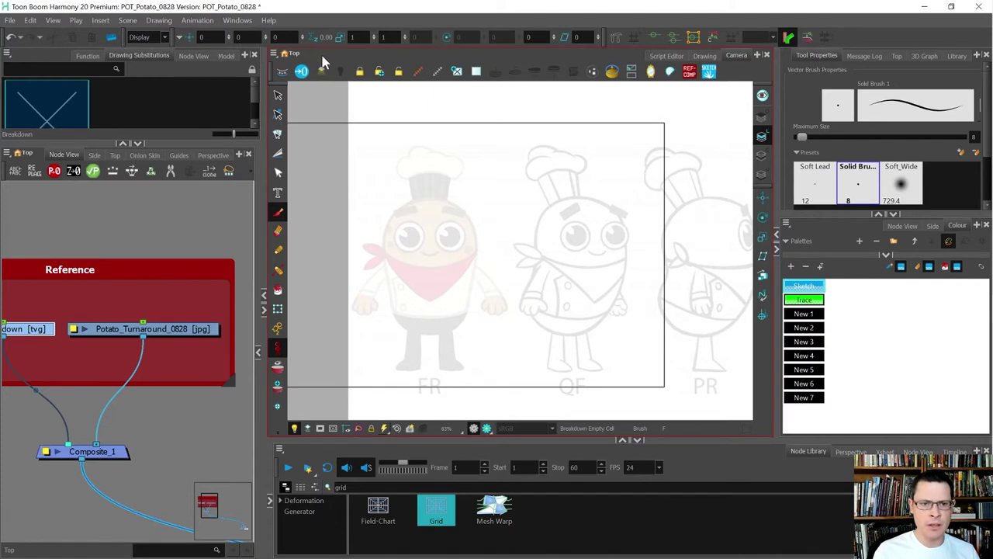
# Reduce the Bitmap Background Wash in the onion skin and light table transparency settings so the turnaround appears stronger, and accept it
pyautogui.click(323, 72)
pyautogui.moveTo(467, 225); pyautogui.dragTo(288, 177)
pyautogui.moveTo(370, 246)
pyautogui.mouseDown()
pyautogui.moveTo(343, 238)
pyautogui.moveTo(357, 242)
pyautogui.mouseUp()
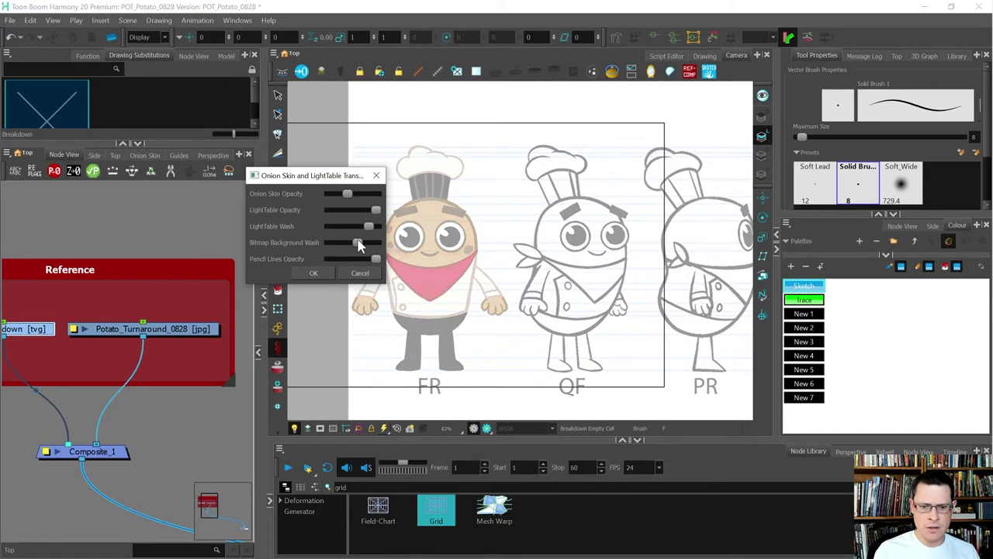
pyautogui.click(312, 274)
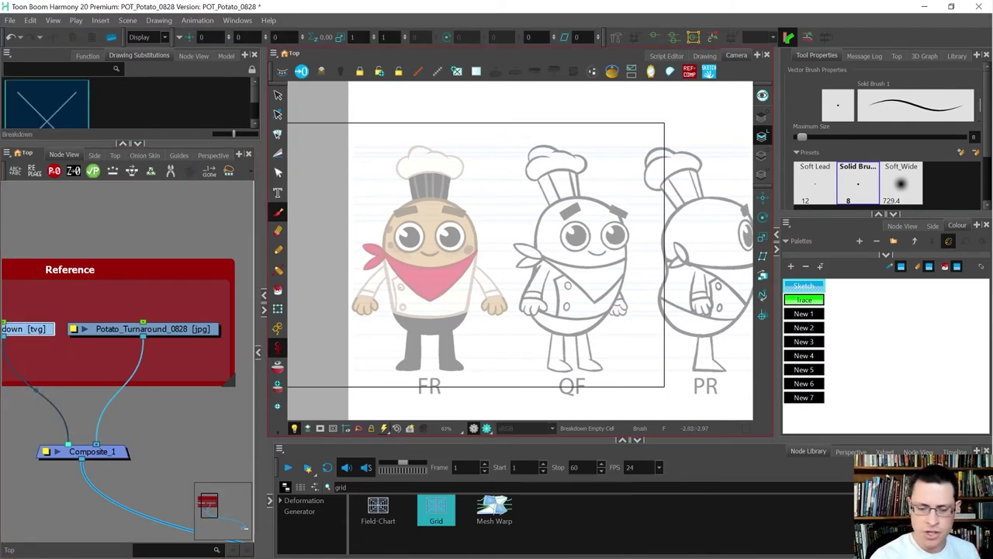
# Switch the application to full screen and expand the Camera view to fill the whole workspace
pyautogui.scroll(5, 512, 328)
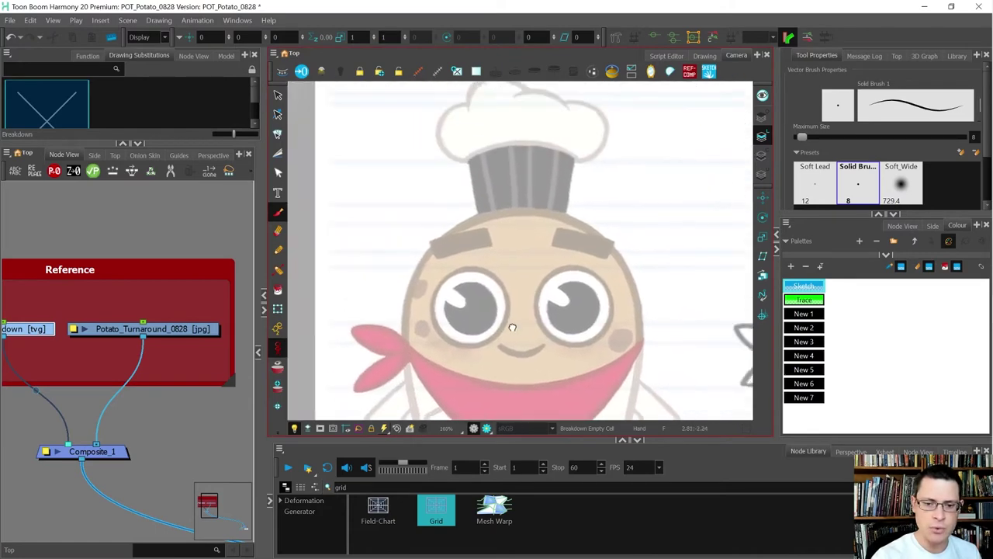
pyautogui.moveTo(512, 328); pyautogui.dragTo(481, 370)
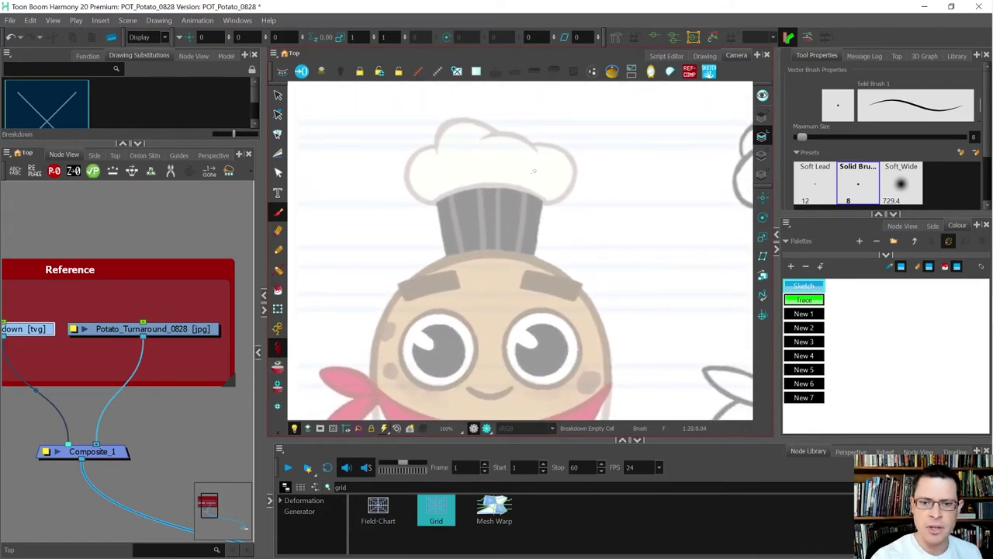
pyautogui.scroll(-5, 534, 170)
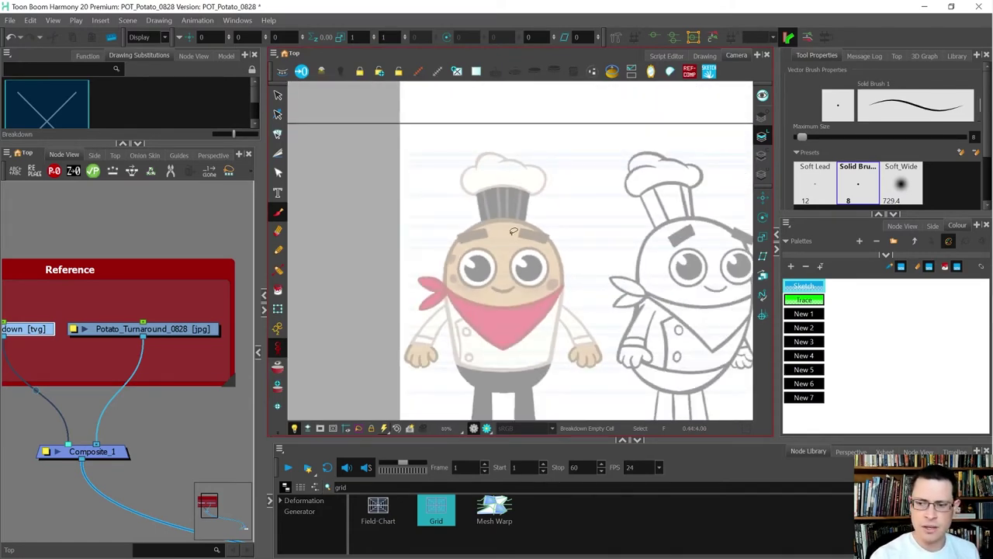
pyautogui.hotkey('ctrl', 'f')
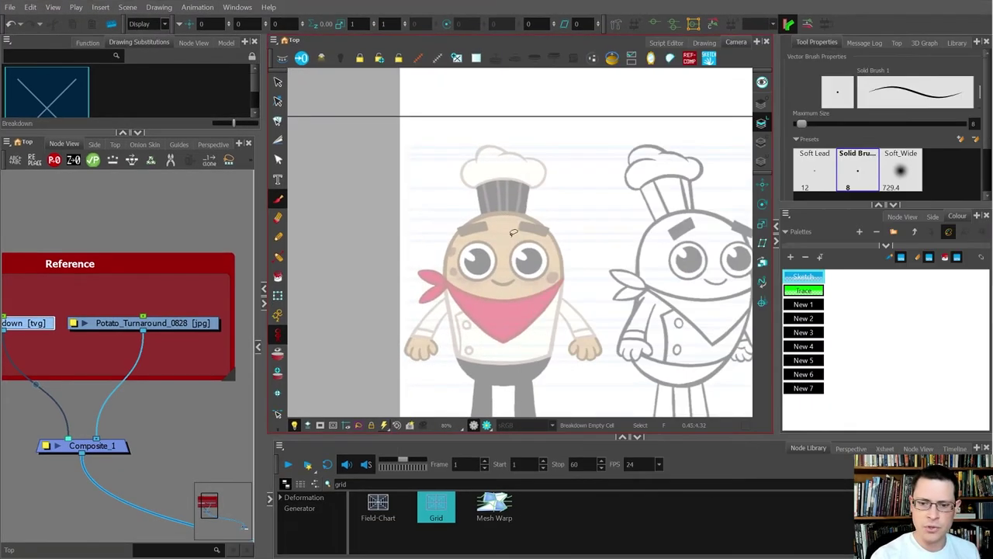
pyautogui.press('space')
pyautogui.moveTo(549, 261)
pyautogui.mouseDown()
pyautogui.moveTo(457, 253)
pyautogui.moveTo(367, 305)
pyautogui.moveTo(275, 295)
pyautogui.mouseUp()
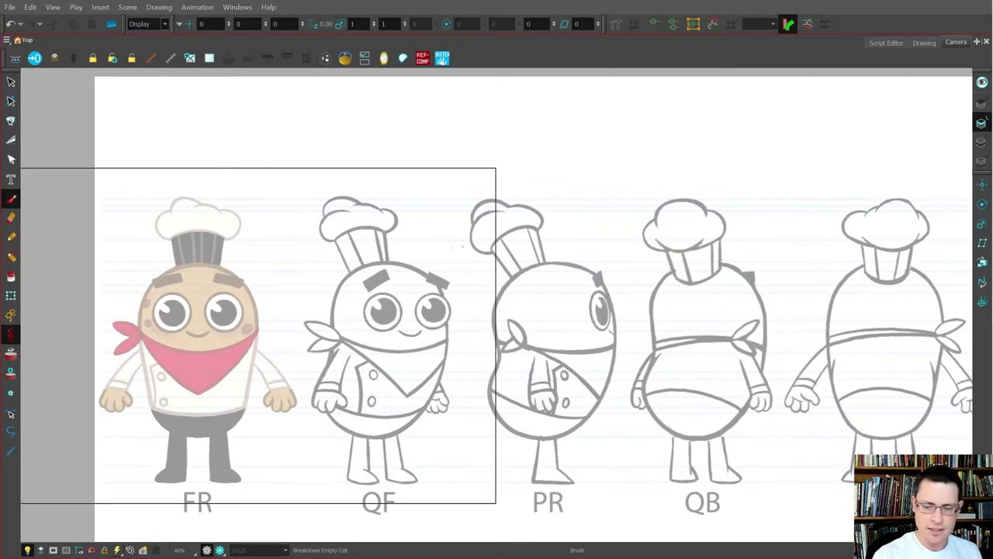
# Brush the numbers 1 to 4 onto the four puffs of the front view's chef hat
pyautogui.moveTo(841, 296); pyautogui.dragTo(740, 271)
pyautogui.moveTo(316, 296)
pyautogui.mouseDown()
pyautogui.moveTo(601, 305)
pyautogui.moveTo(558, 302)
pyautogui.mouseUp()
pyautogui.scroll(2, 315, 228)
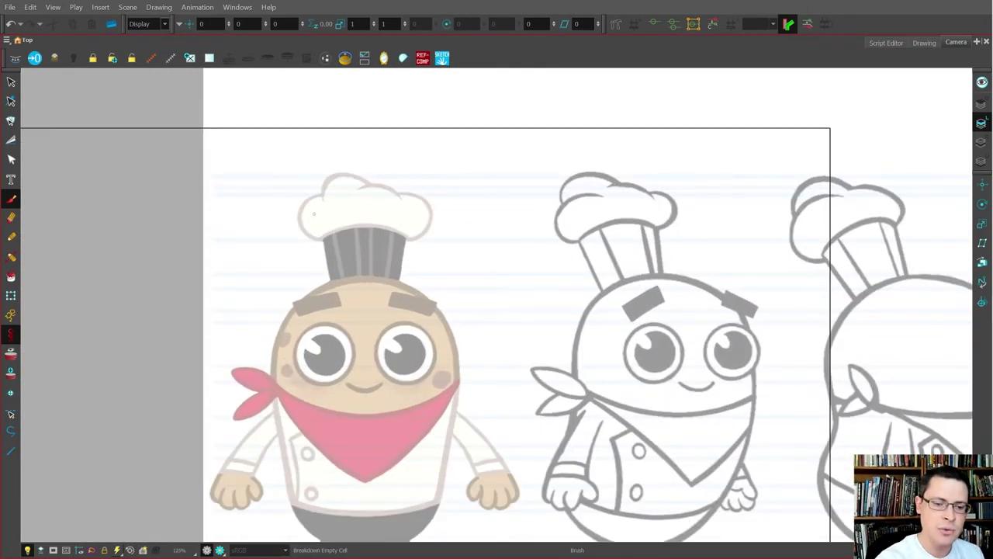
pyautogui.moveTo(314, 209); pyautogui.dragTo(314, 223)
pyautogui.moveTo(337, 187)
pyautogui.mouseDown()
pyautogui.moveTo(378, 208)
pyautogui.moveTo(420, 212)
pyautogui.mouseUp()
pyautogui.moveTo(416, 205); pyautogui.dragTo(415, 225)
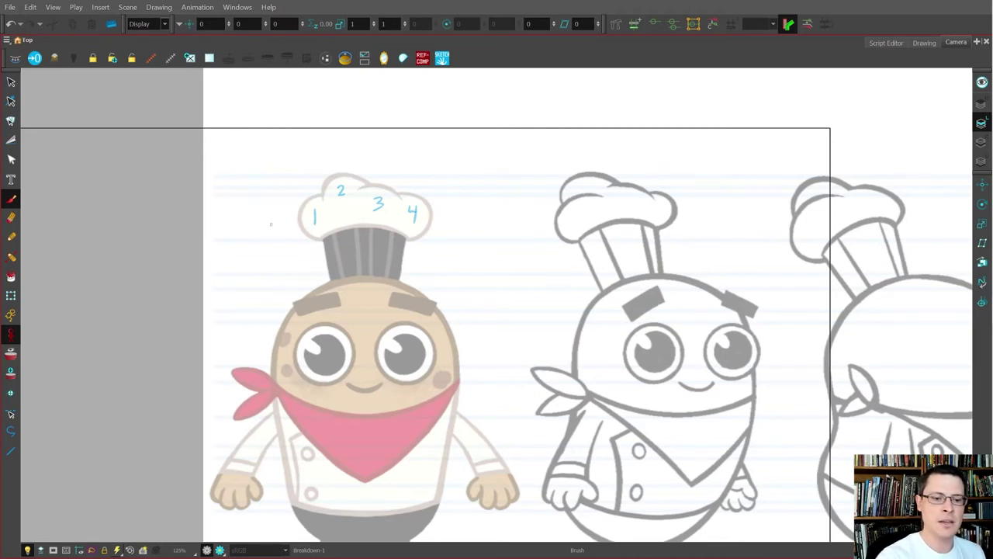
# Handwrite the label Hat_1 beside the front view's hat puffs
pyautogui.moveTo(209, 204); pyautogui.dragTo(209, 218)
pyautogui.moveTo(214, 204)
pyautogui.mouseDown()
pyautogui.moveTo(215, 218)
pyautogui.moveTo(229, 215)
pyautogui.mouseUp()
pyautogui.moveTo(224, 209); pyautogui.dragTo(245, 219)
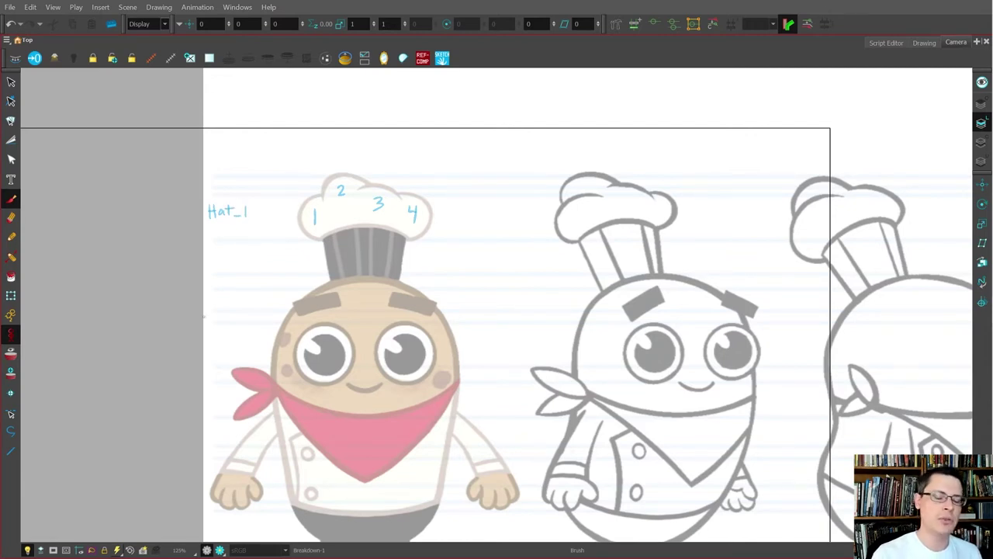
# Handwrite Hat_Brim and Brim_Line with arrows to the front view's hat brim, and number the brim lines 1 to 4
pyautogui.moveTo(435, 268); pyautogui.dragTo(448, 239)
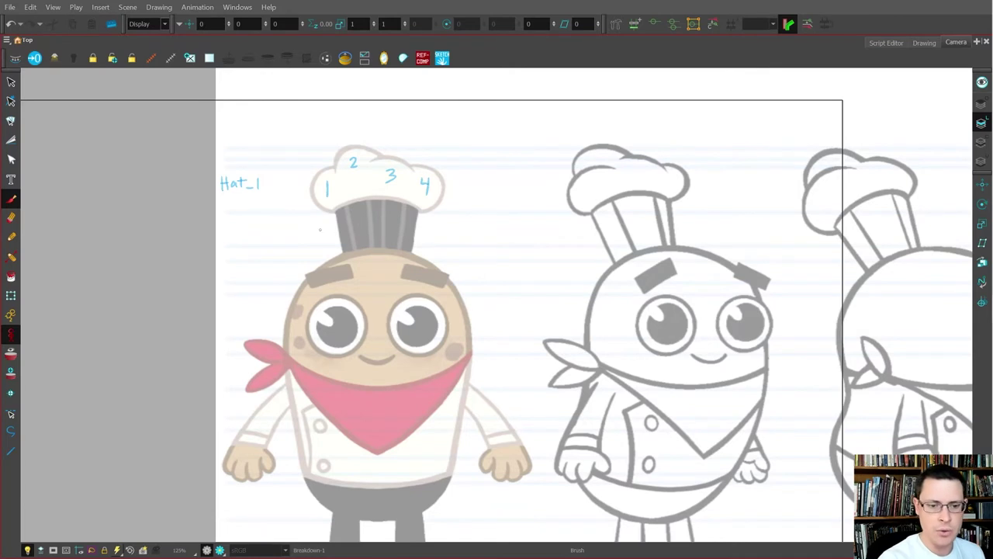
pyautogui.moveTo(318, 232); pyautogui.dragTo(330, 235)
pyautogui.moveTo(227, 228); pyautogui.dragTo(233, 243)
pyautogui.moveTo(226, 235); pyautogui.dragTo(246, 240)
pyautogui.moveTo(241, 232); pyautogui.dragTo(341, 244)
pyautogui.moveTo(228, 256)
pyautogui.mouseDown()
pyautogui.moveTo(264, 255)
pyautogui.moveTo(288, 259)
pyautogui.mouseUp()
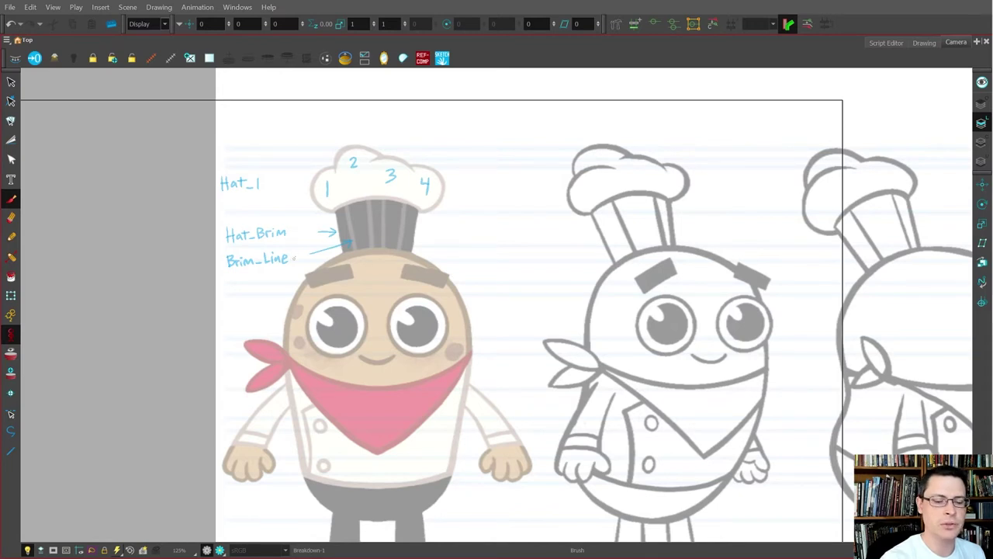
pyautogui.moveTo(383, 222); pyautogui.dragTo(387, 229)
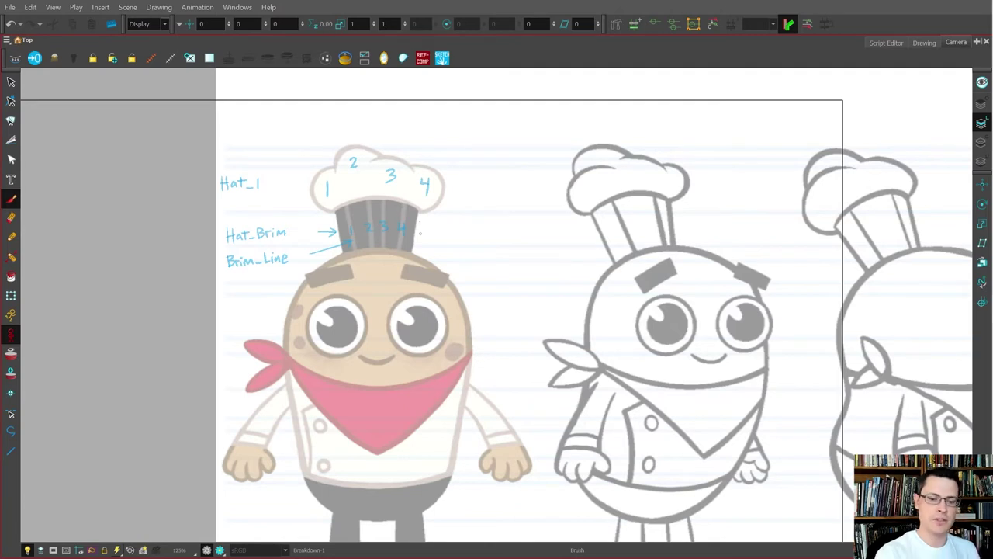
# Handwrite the label Brow beside the front view's eyebrow, below the Brim_Line label
pyautogui.moveTo(406, 384); pyautogui.dragTo(413, 322)
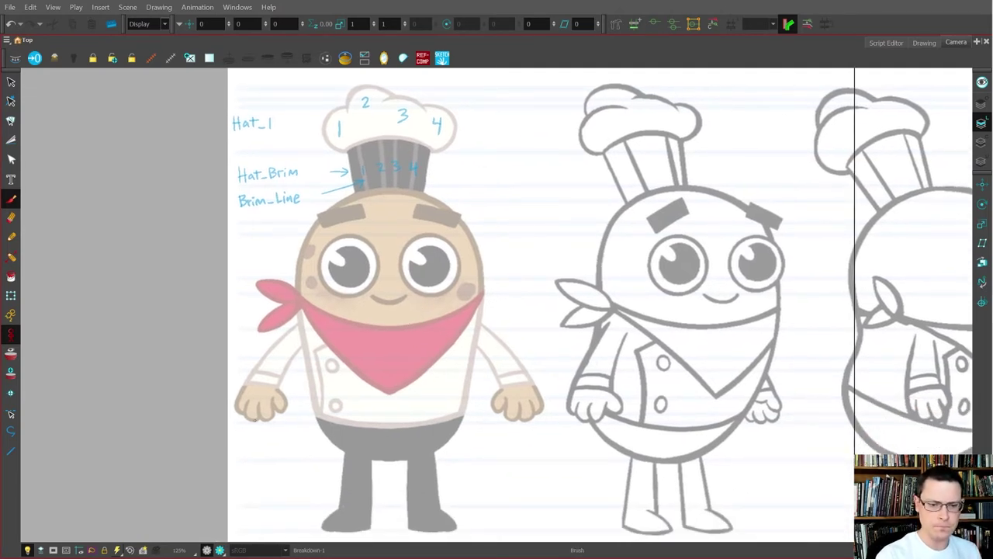
pyautogui.moveTo(268, 226); pyautogui.dragTo(269, 229)
pyautogui.moveTo(268, 218); pyautogui.dragTo(269, 228)
pyautogui.moveTo(278, 222); pyautogui.dragTo(306, 225)
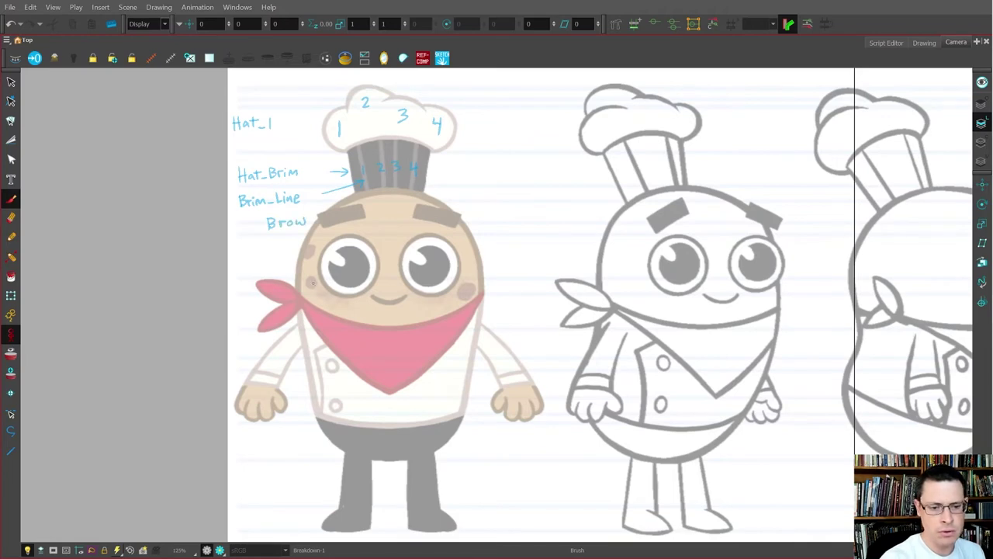
# Handwrite the label Spot1 beside the upper skin spot on the front view's face
pyautogui.press('2')
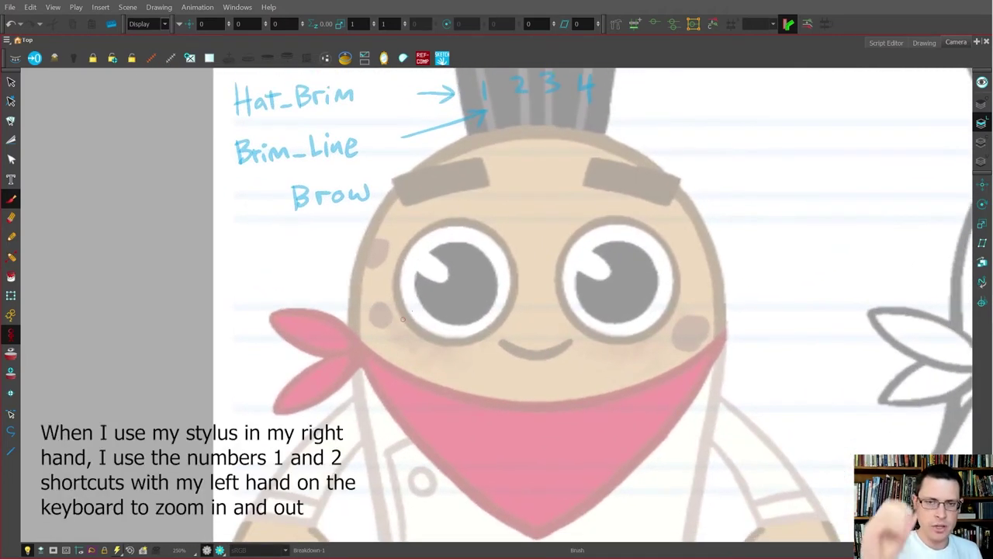
pyautogui.moveTo(395, 311)
pyautogui.mouseDown()
pyautogui.moveTo(379, 316)
pyautogui.moveTo(406, 326)
pyautogui.mouseUp()
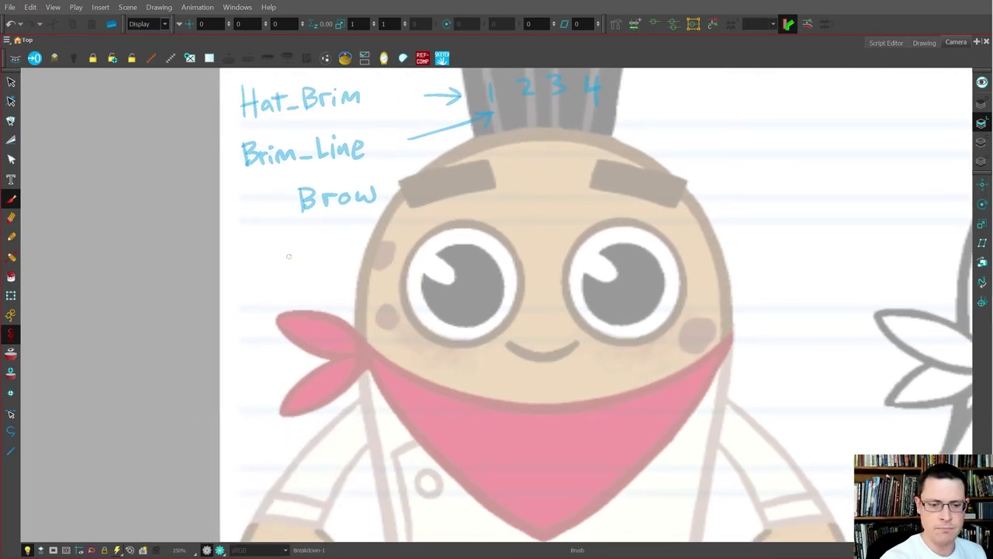
pyautogui.moveTo(282, 247)
pyautogui.mouseDown()
pyautogui.moveTo(273, 262)
pyautogui.moveTo(282, 262)
pyautogui.mouseUp()
pyautogui.moveTo(287, 253)
pyautogui.mouseDown()
pyautogui.moveTo(288, 268)
pyautogui.moveTo(304, 252)
pyautogui.moveTo(312, 263)
pyautogui.mouseUp()
pyautogui.moveTo(306, 250); pyautogui.dragTo(332, 261)
# Delete the underscore from the Hat_1 label and move its 1 closer to the word Hat
pyautogui.moveTo(358, 203)
pyautogui.mouseDown()
pyautogui.moveTo(334, 351)
pyautogui.moveTo(340, 386)
pyautogui.mouseUp()
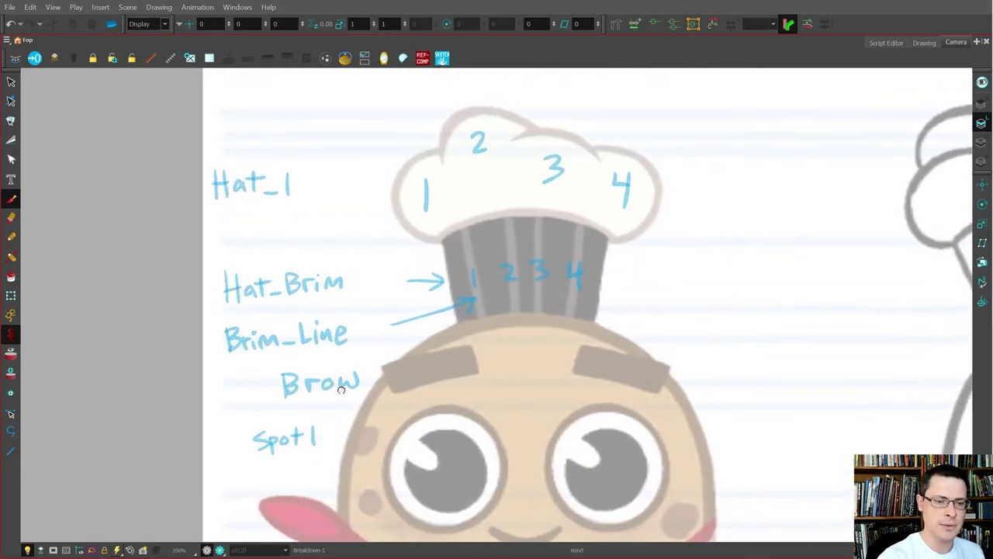
pyautogui.hotkey('alt', 's')
pyautogui.moveTo(273, 202); pyautogui.dragTo(273, 180)
pyautogui.click(271, 191)
pyautogui.press('Delete')
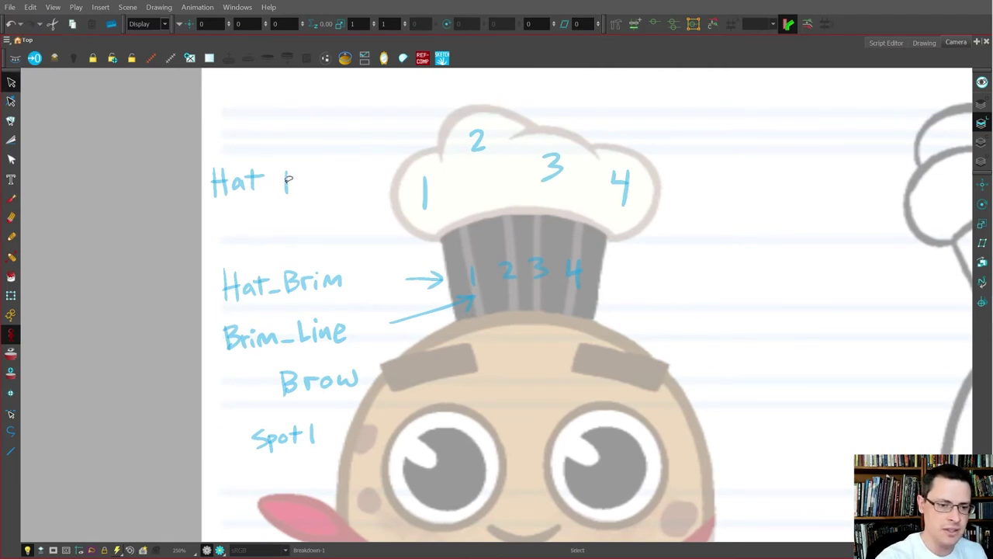
pyautogui.click(286, 182)
pyautogui.moveTo(285, 188); pyautogui.dragTo(274, 186)
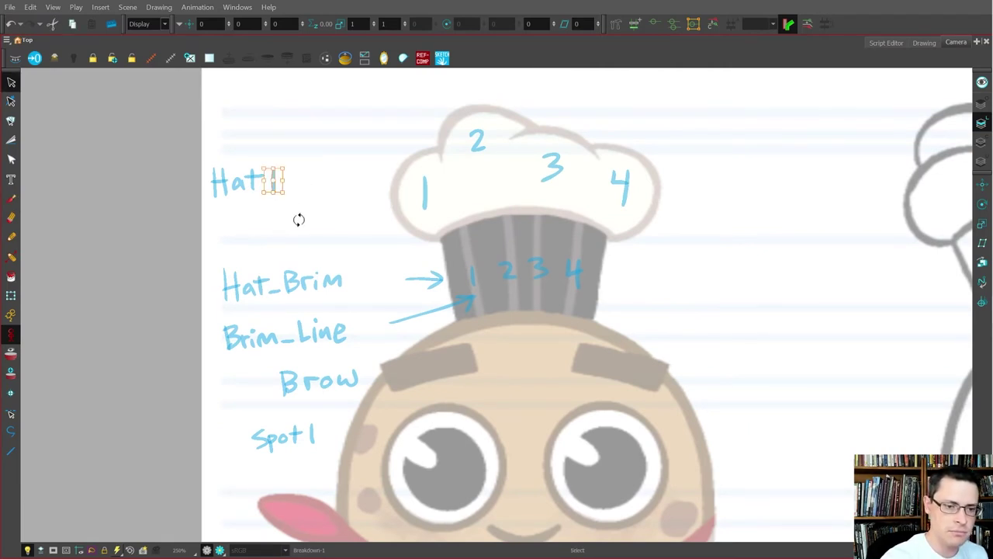
# Return to the brush, draw an arrow from Spot1 to its spot, and number the three face spots 1, 2 and 3
pyautogui.hotkey('alt', 'b')
pyautogui.scroll(-3, 355, 319)
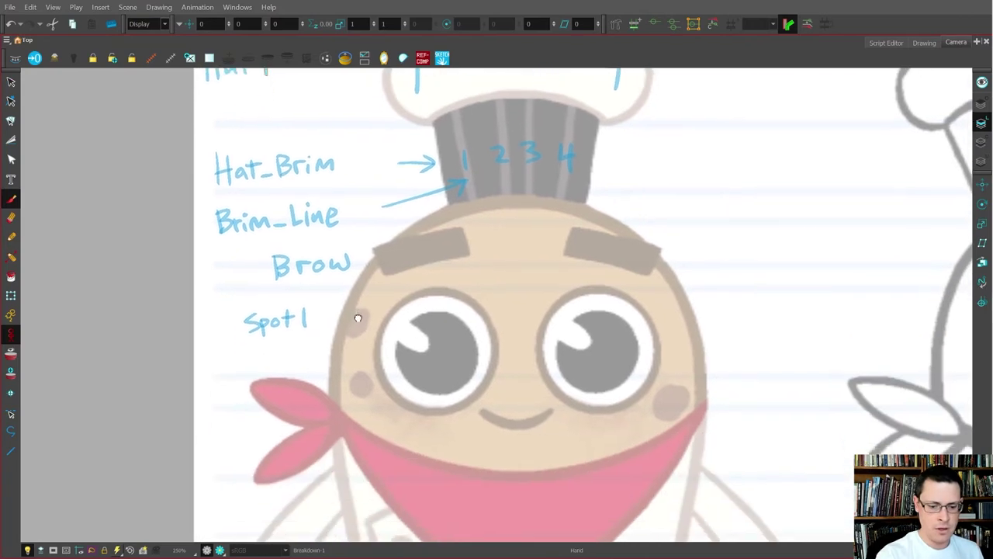
pyautogui.moveTo(318, 316); pyautogui.dragTo(354, 317)
pyautogui.moveTo(348, 312); pyautogui.dragTo(347, 323)
pyautogui.moveTo(382, 375); pyautogui.dragTo(377, 291)
pyautogui.moveTo(355, 228); pyautogui.dragTo(355, 238)
pyautogui.moveTo(353, 297); pyautogui.dragTo(363, 305)
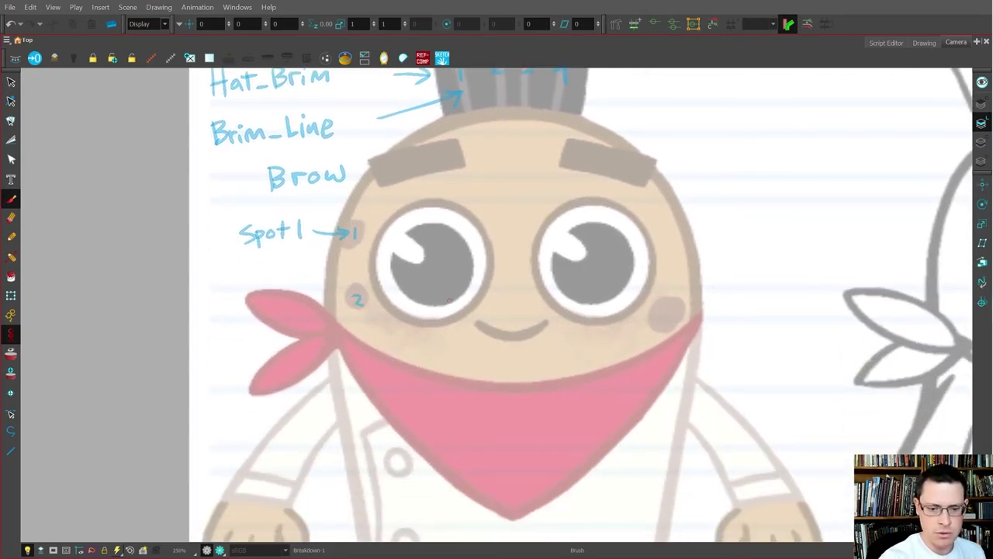
pyautogui.moveTo(664, 309); pyautogui.dragTo(661, 319)
# Handwrite the labels Eye and Pupil between the front view's eyes, with leader lines to those parts
pyautogui.moveTo(346, 368); pyautogui.dragTo(292, 411)
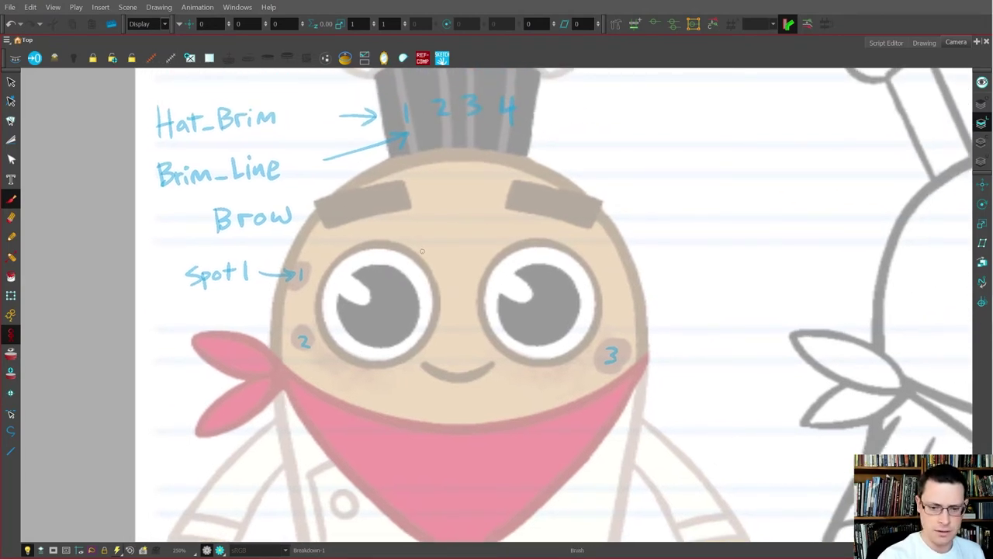
pyautogui.moveTo(436, 222)
pyautogui.mouseDown()
pyautogui.moveTo(439, 236)
pyautogui.moveTo(450, 227)
pyautogui.moveTo(458, 242)
pyautogui.moveTo(470, 233)
pyautogui.mouseUp()
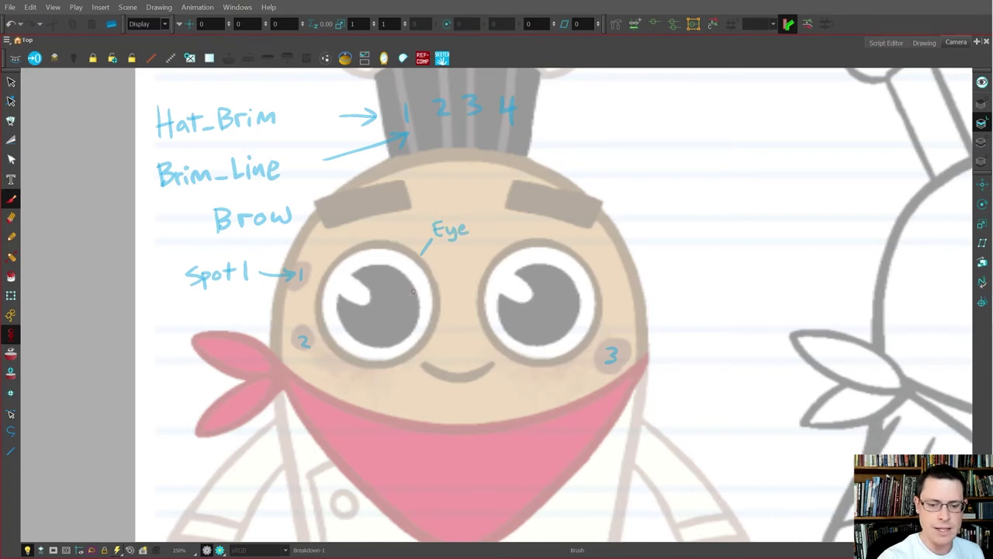
pyautogui.moveTo(410, 290)
pyautogui.mouseDown()
pyautogui.moveTo(439, 264)
pyautogui.moveTo(487, 254)
pyautogui.mouseUp()
pyautogui.click(478, 242)
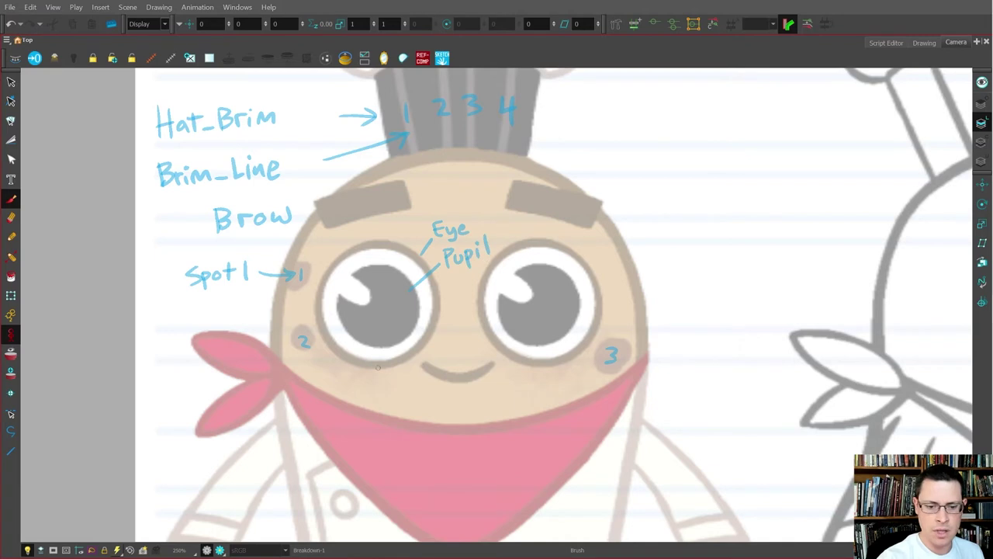
# Draw a leader line from the pupil's highlight and handwrite the label Pupil_HL above the Eye label
pyautogui.moveTo(355, 272)
pyautogui.mouseDown()
pyautogui.moveTo(401, 226)
pyautogui.moveTo(431, 213)
pyautogui.mouseUp()
pyautogui.moveTo(432, 209); pyautogui.dragTo(433, 220)
pyautogui.moveTo(433, 210); pyautogui.dragTo(436, 214)
pyautogui.click(444, 202)
pyautogui.moveTo(444, 207); pyautogui.dragTo(451, 212)
pyautogui.moveTo(454, 211); pyautogui.dragTo(466, 208)
pyautogui.moveTo(474, 193)
pyautogui.mouseDown()
pyautogui.moveTo(475, 207)
pyautogui.moveTo(489, 205)
pyautogui.mouseUp()
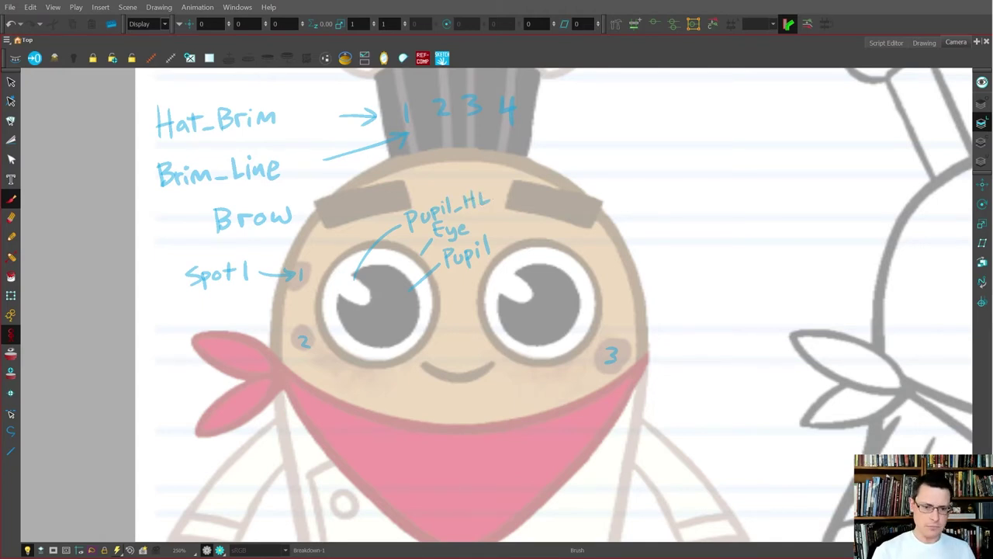
# Handwrite the label Mouth just below the front view's smile
pyautogui.moveTo(441, 402)
pyautogui.mouseDown()
pyautogui.moveTo(481, 308)
pyautogui.moveTo(436, 287)
pyautogui.moveTo(449, 298)
pyautogui.moveTo(475, 292)
pyautogui.mouseUp()
pyautogui.moveTo(480, 289)
pyautogui.mouseDown()
pyautogui.moveTo(481, 300)
pyautogui.moveTo(486, 292)
pyautogui.mouseUp()
pyautogui.moveTo(488, 285); pyautogui.dragTo(501, 301)
# Handwrite Bandana across the front view's red bandana and save the scene
pyautogui.moveTo(345, 415)
pyautogui.mouseDown()
pyautogui.moveTo(401, 381)
pyautogui.moveTo(511, 398)
pyautogui.moveTo(450, 406)
pyautogui.mouseUp()
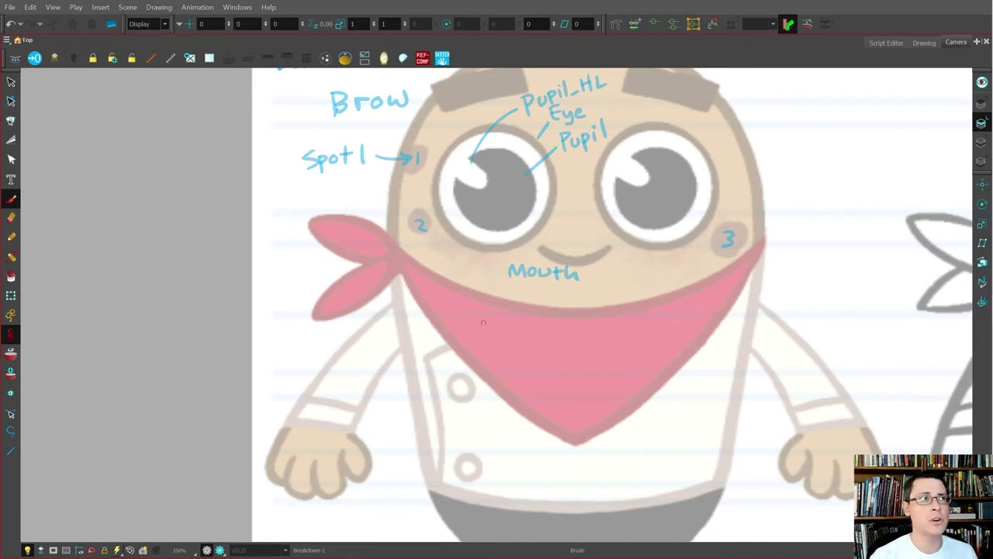
pyautogui.moveTo(511, 339)
pyautogui.mouseDown()
pyautogui.moveTo(468, 311)
pyautogui.moveTo(464, 322)
pyautogui.moveTo(573, 321)
pyautogui.mouseUp()
pyautogui.moveTo(306, 310); pyautogui.dragTo(379, 320)
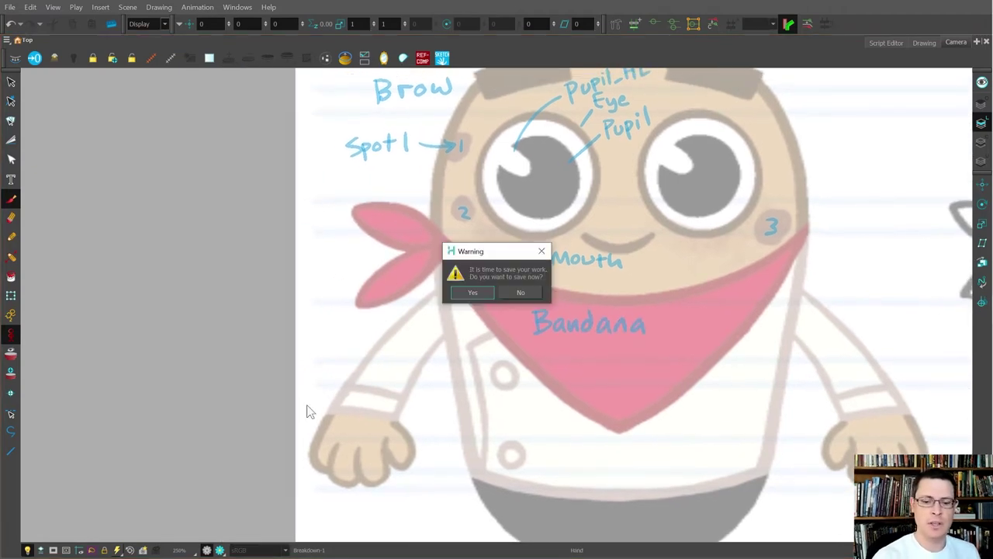
pyautogui.click(473, 292)
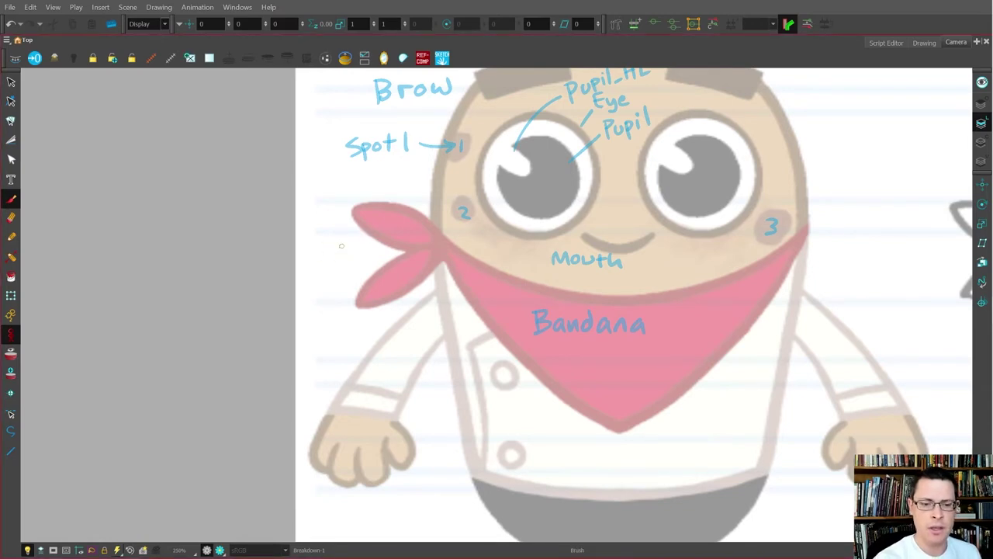
# Handwrite the label Tie_Up beside the bandana's tie ends on the front view
pyautogui.moveTo(311, 239); pyautogui.dragTo(311, 256)
pyautogui.moveTo(302, 240)
pyautogui.mouseDown()
pyautogui.moveTo(320, 238)
pyautogui.moveTo(323, 254)
pyautogui.moveTo(358, 250)
pyautogui.mouseUp()
pyautogui.moveTo(358, 234); pyautogui.dragTo(386, 244)
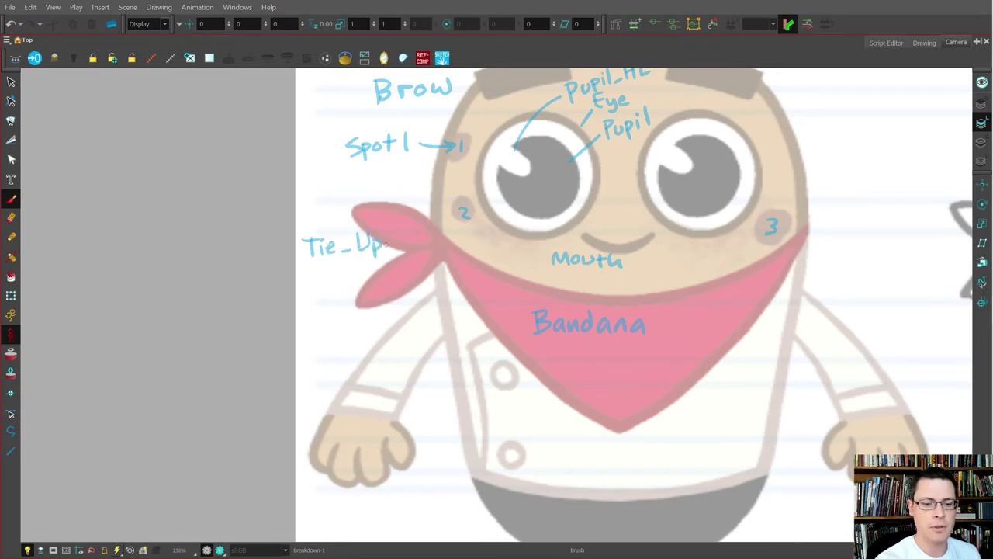
# Handwrite the label Tie_Dn below Tie_Up, beside the lower bandana tie end on the front view
pyautogui.moveTo(309, 273); pyautogui.dragTo(309, 292)
pyautogui.moveTo(302, 273)
pyautogui.mouseDown()
pyautogui.moveTo(318, 272)
pyautogui.moveTo(320, 294)
pyautogui.moveTo(385, 287)
pyautogui.mouseUp()
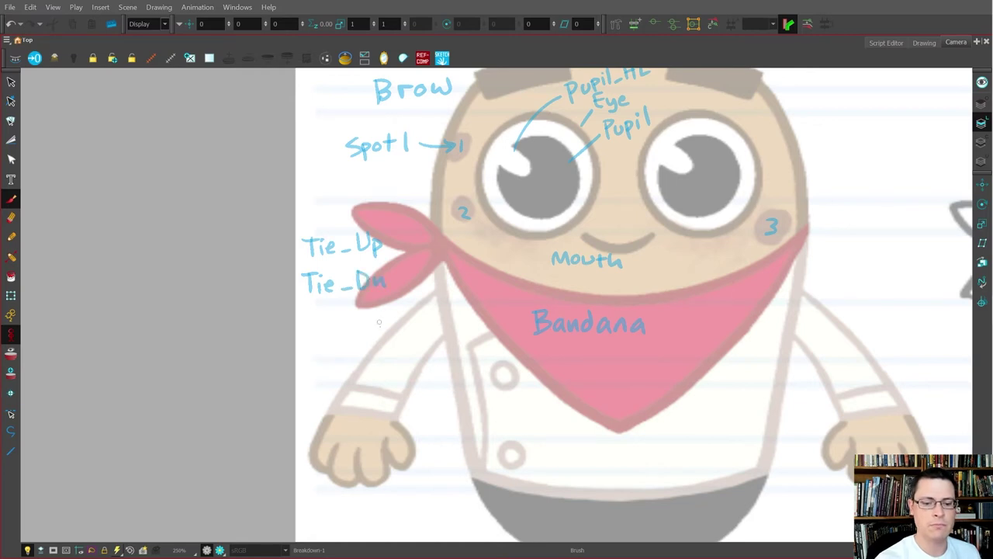
# Handwrite the label Torso in the blank space beside the front view's head, undoing the extra stroke
pyautogui.moveTo(589, 416); pyautogui.dragTo(493, 317)
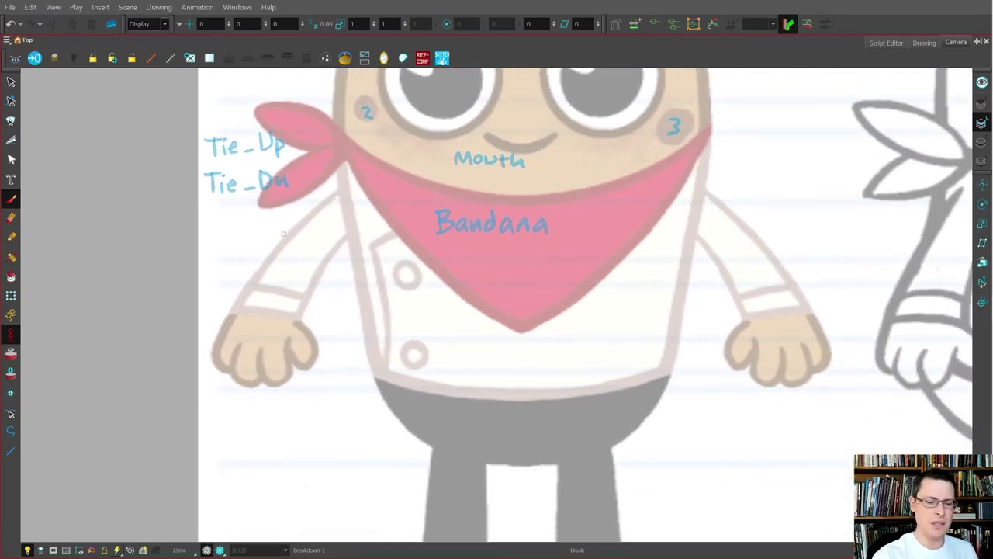
pyautogui.moveTo(415, 317); pyautogui.dragTo(388, 342)
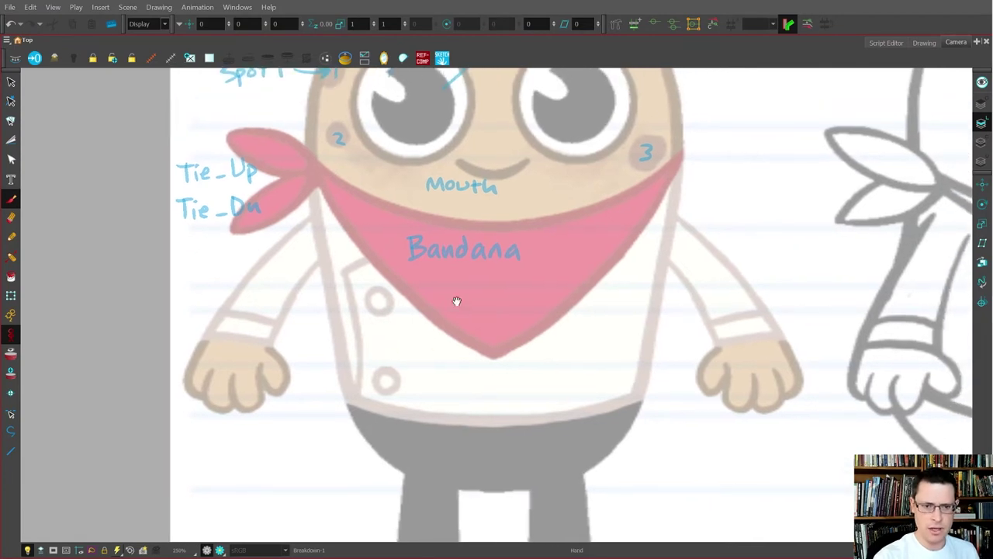
pyautogui.scroll(-5, 455, 302)
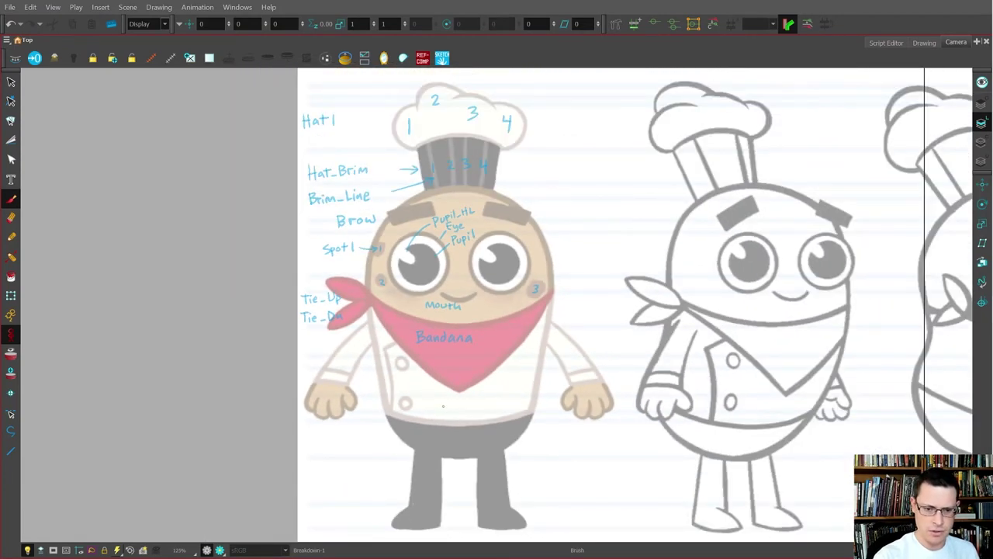
pyautogui.scroll(2, 443, 405)
pyautogui.moveTo(597, 220)
pyautogui.mouseDown()
pyautogui.moveTo(596, 233)
pyautogui.moveTo(608, 219)
pyautogui.moveTo(625, 232)
pyautogui.mouseUp()
pyautogui.moveTo(641, 224)
pyautogui.mouseDown()
pyautogui.moveTo(634, 230)
pyautogui.moveTo(642, 224)
pyautogui.mouseUp()
pyautogui.moveTo(516, 133)
pyautogui.mouseDown()
pyautogui.moveTo(579, 301)
pyautogui.moveTo(436, 475)
pyautogui.moveTo(396, 147)
pyautogui.moveTo(595, 267)
pyautogui.mouseUp()
pyautogui.hotkey('ctrl', 'z')
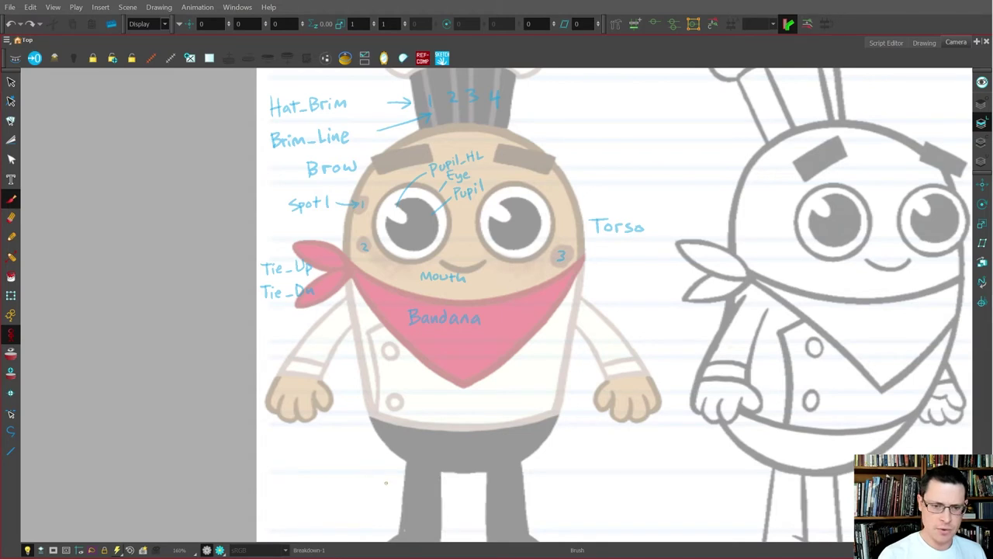
# Trace the jacket flap's top and side edges on the front view and handwrite the label Flap above them
pyautogui.press('2')
pyautogui.press('2')
pyautogui.moveTo(381, 396); pyautogui.dragTo(361, 364)
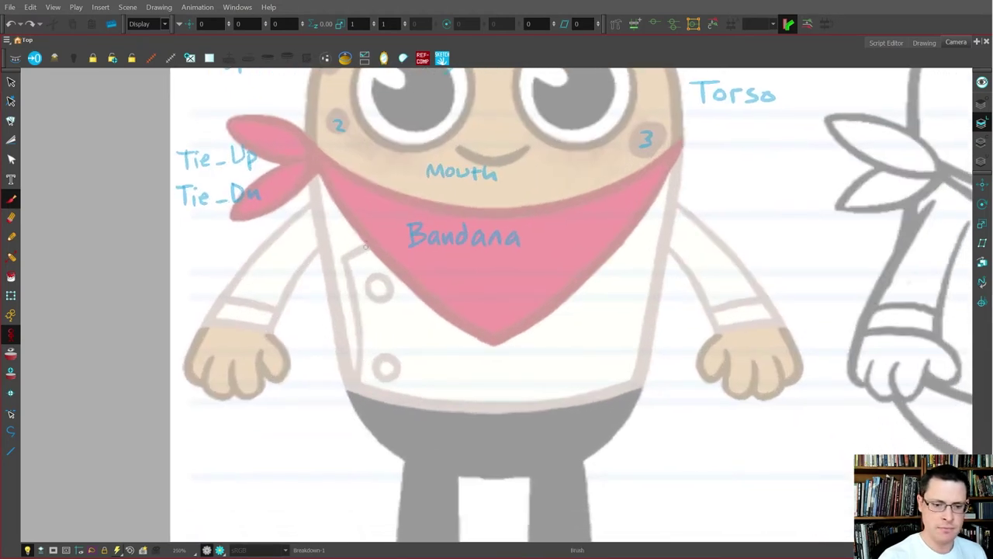
pyautogui.moveTo(346, 258); pyautogui.dragTo(392, 234)
pyautogui.moveTo(347, 259); pyautogui.dragTo(348, 394)
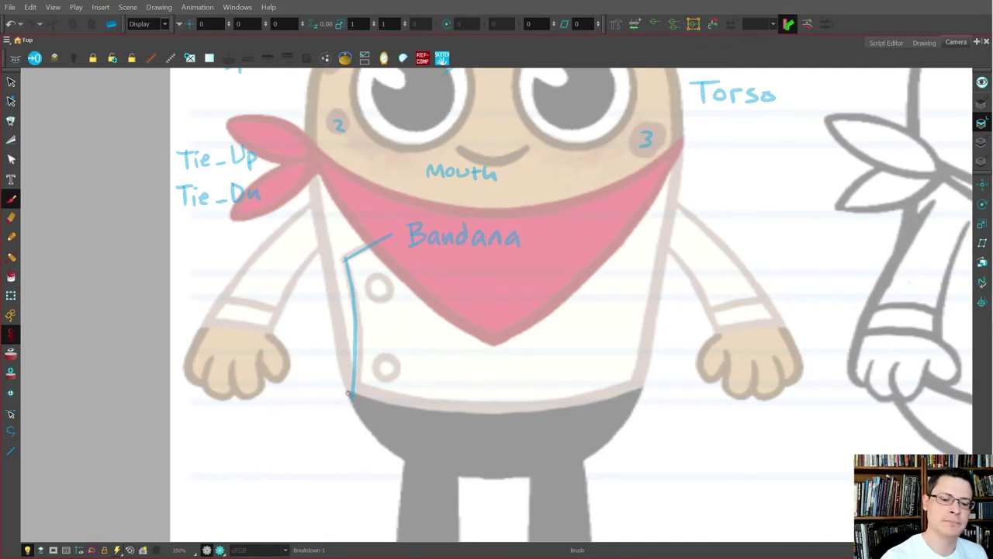
pyautogui.moveTo(341, 222); pyautogui.dragTo(342, 242)
pyautogui.moveTo(341, 222)
pyautogui.mouseDown()
pyautogui.moveTo(354, 221)
pyautogui.moveTo(351, 230)
pyautogui.mouseUp()
pyautogui.moveTo(357, 227); pyautogui.dragTo(378, 235)
pyautogui.moveTo(381, 221); pyautogui.dragTo(381, 228)
# Handwrite the labels Btn_Up and Btn_Dn beside the upper and lower jacket buttons
pyautogui.moveTo(405, 277)
pyautogui.mouseDown()
pyautogui.moveTo(408, 298)
pyautogui.moveTo(464, 295)
pyautogui.moveTo(485, 281)
pyautogui.moveTo(495, 305)
pyautogui.moveTo(498, 296)
pyautogui.mouseUp()
pyautogui.moveTo(406, 356)
pyautogui.mouseDown()
pyautogui.moveTo(407, 377)
pyautogui.moveTo(430, 377)
pyautogui.moveTo(437, 360)
pyautogui.mouseUp()
pyautogui.moveTo(436, 364)
pyautogui.mouseDown()
pyautogui.moveTo(437, 377)
pyautogui.moveTo(472, 378)
pyautogui.mouseUp()
pyautogui.moveTo(472, 354)
pyautogui.mouseDown()
pyautogui.moveTo(474, 379)
pyautogui.moveTo(506, 367)
pyautogui.moveTo(509, 377)
pyautogui.mouseUp()
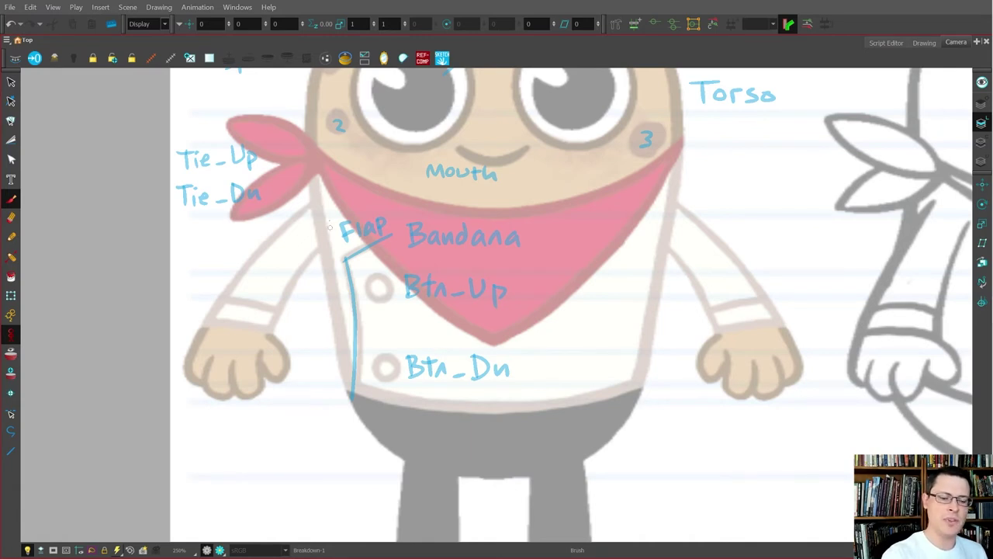
# Move the Flap label down into the space between the arm and the traced flap edge
pyautogui.hotkey('alt', 's')
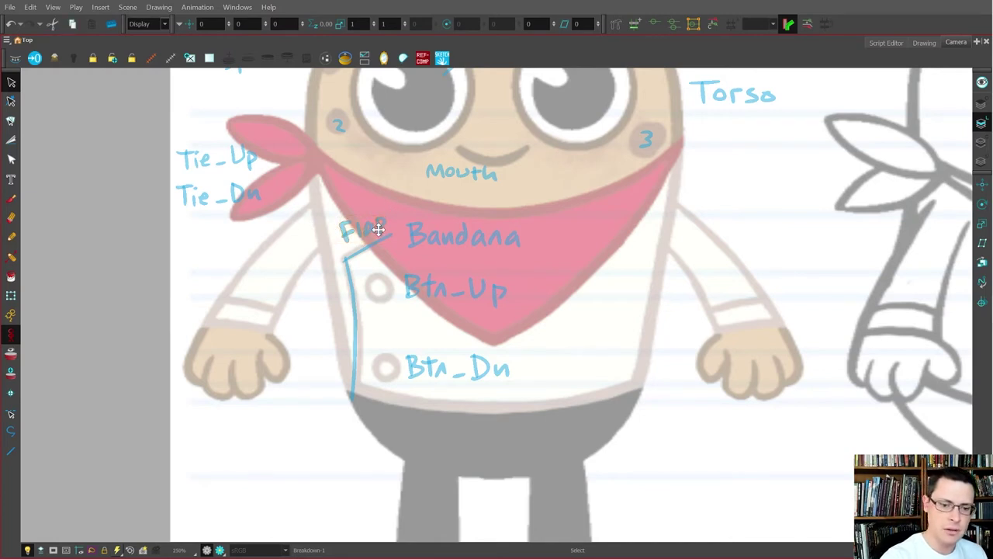
pyautogui.moveTo(377, 229)
pyautogui.mouseDown()
pyautogui.moveTo(310, 311)
pyautogui.moveTo(344, 322)
pyautogui.mouseUp()
pyautogui.click(290, 405)
# Mark the shoulder and wrist pivots with dots and draw a rounded joint arc around each one
pyautogui.hotkey('alt', 'b')
pyautogui.moveTo(323, 194)
pyautogui.mouseDown()
pyautogui.moveTo(348, 227)
pyautogui.moveTo(322, 200)
pyautogui.moveTo(349, 204)
pyautogui.moveTo(320, 206)
pyautogui.moveTo(337, 235)
pyautogui.moveTo(311, 205)
pyautogui.moveTo(338, 207)
pyautogui.moveTo(325, 242)
pyautogui.mouseUp()
pyautogui.hotkey('ctrl', 'z')
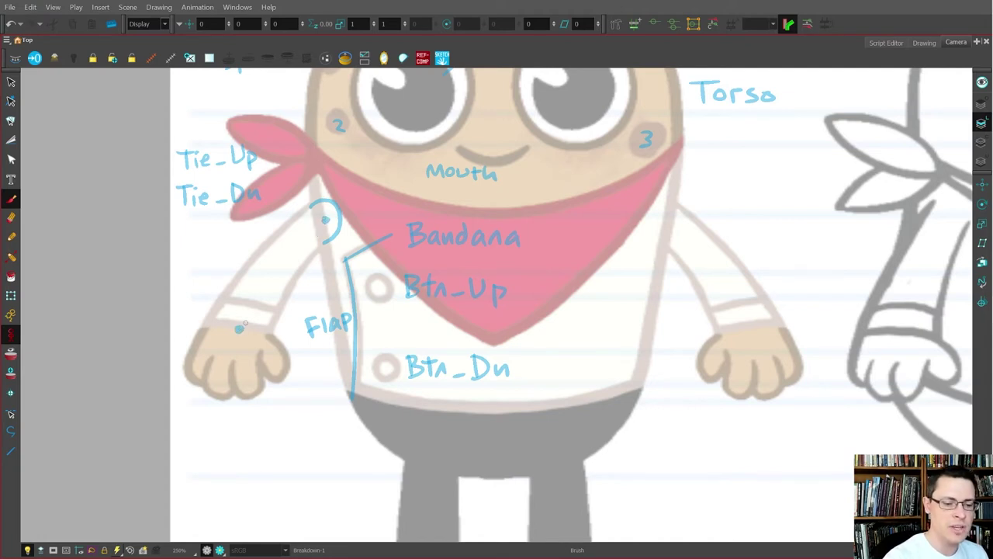
pyautogui.moveTo(270, 321)
pyautogui.mouseDown()
pyautogui.moveTo(245, 298)
pyautogui.moveTo(213, 313)
pyautogui.moveTo(203, 332)
pyautogui.mouseUp()
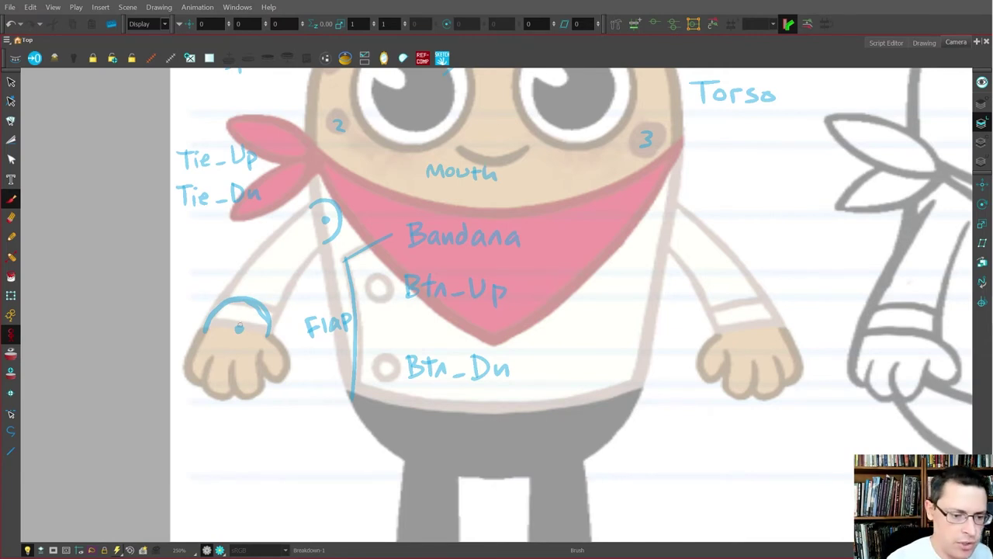
# Draw a straight guide line from the wrist pivot to the shoulder pivot and mark its midpoint with a short tick
pyautogui.moveTo(239, 329); pyautogui.dragTo(324, 221)
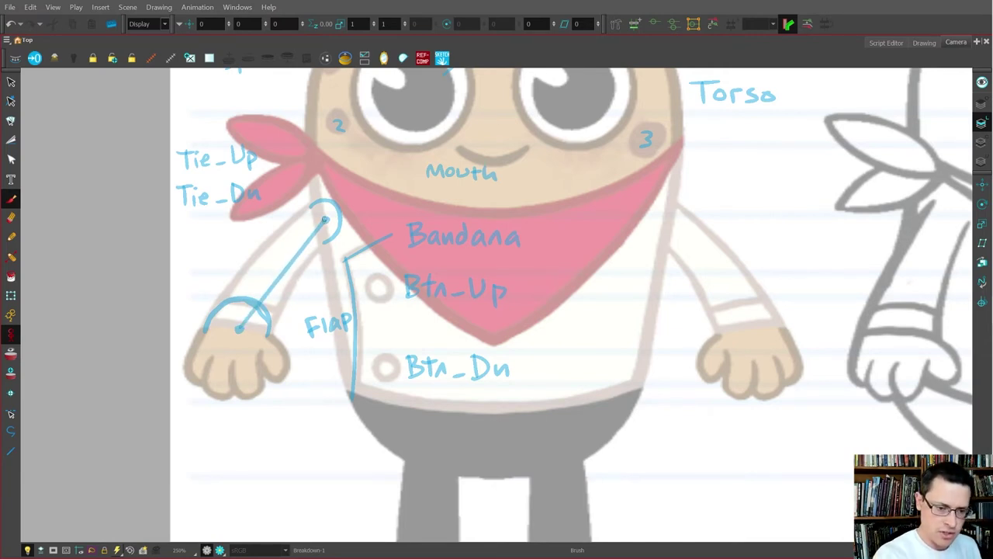
pyautogui.hotkey('alt', 's')
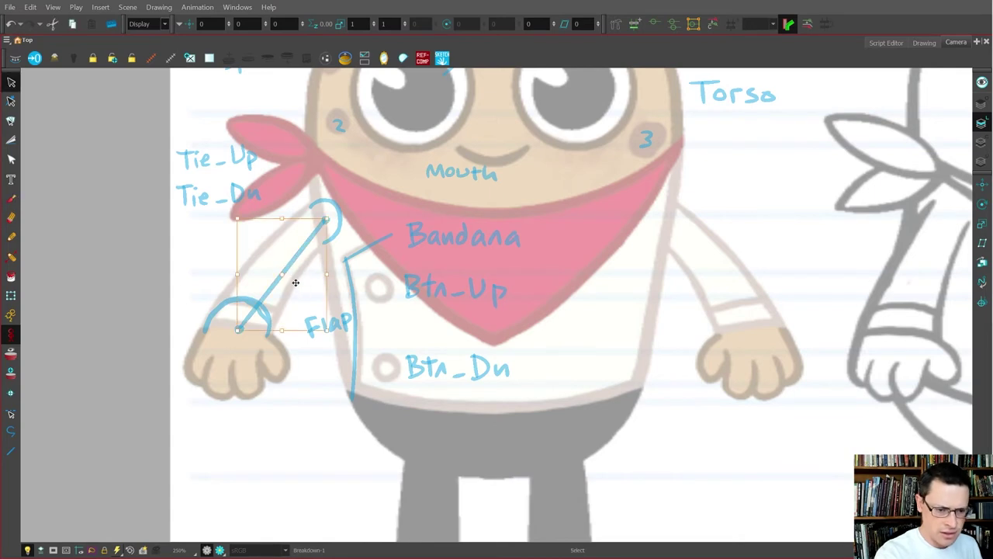
pyautogui.click(283, 275)
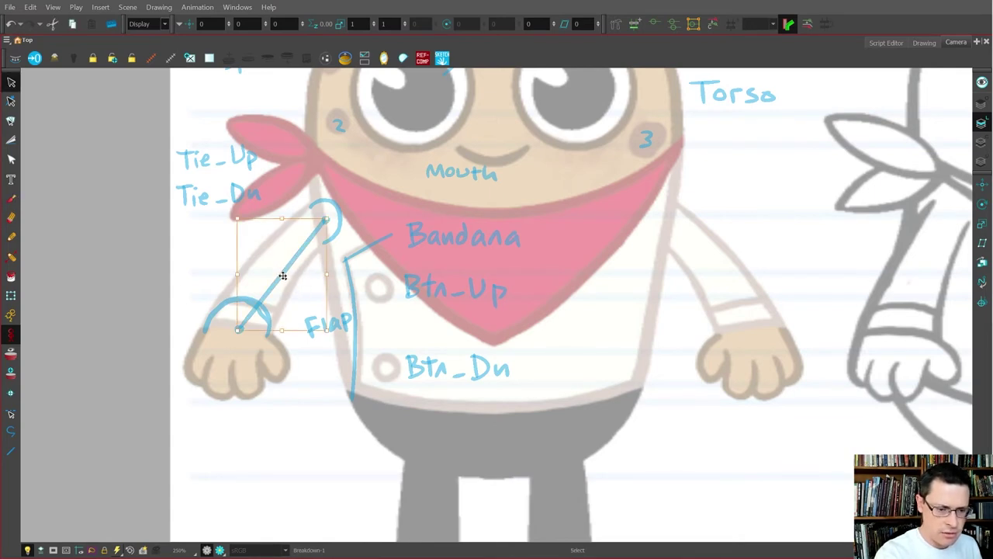
pyautogui.hotkey('alt', 'b')
pyautogui.moveTo(277, 269); pyautogui.dragTo(290, 278)
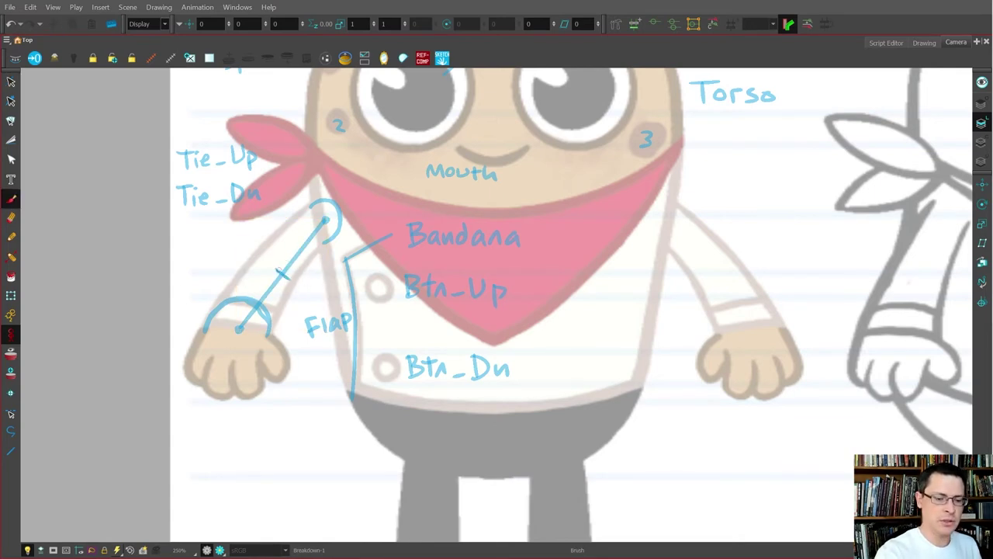
# Replace the straight guide line with a curved arm line carrying an elbow dot, and delete the midpoint tick
pyautogui.hotkey('alt', 's')
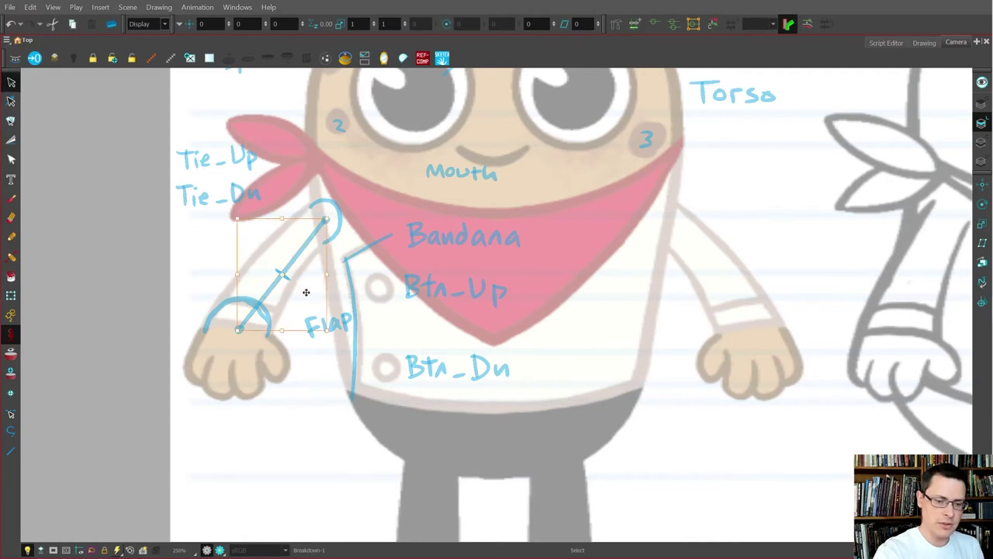
pyautogui.press('Delete')
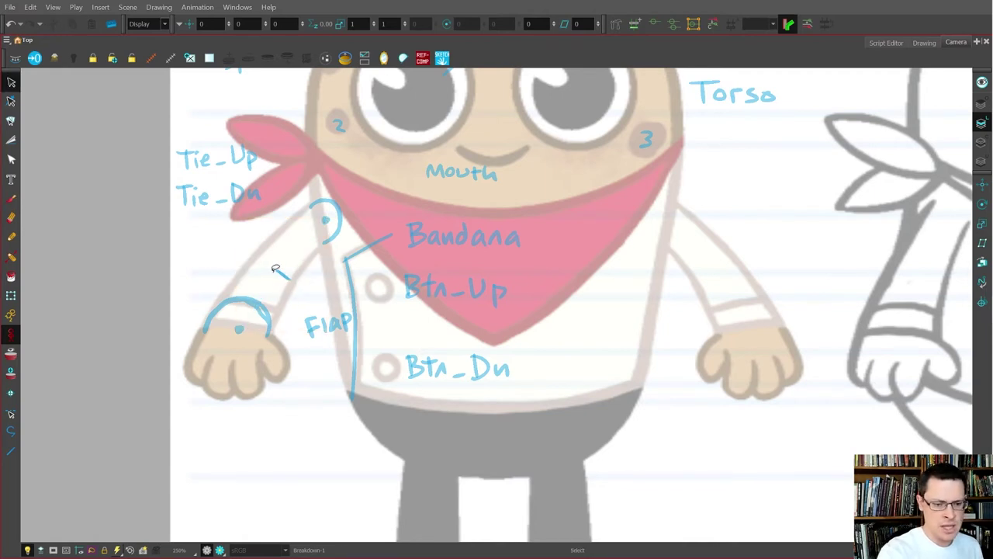
pyautogui.hotkey('alt', 'b')
pyautogui.moveTo(239, 328)
pyautogui.mouseDown()
pyautogui.moveTo(274, 264)
pyautogui.moveTo(330, 219)
pyautogui.mouseUp()
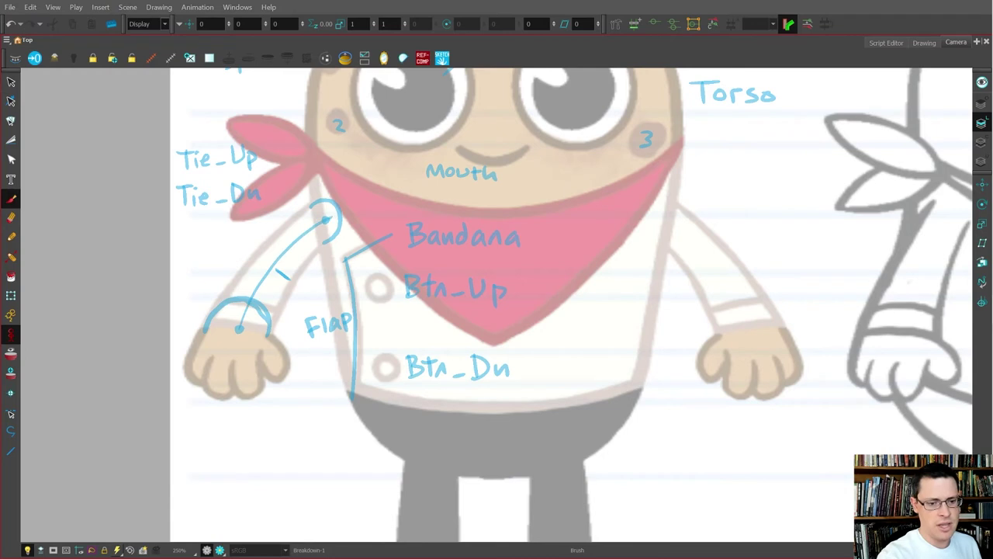
pyautogui.moveTo(274, 267); pyautogui.dragTo(273, 269)
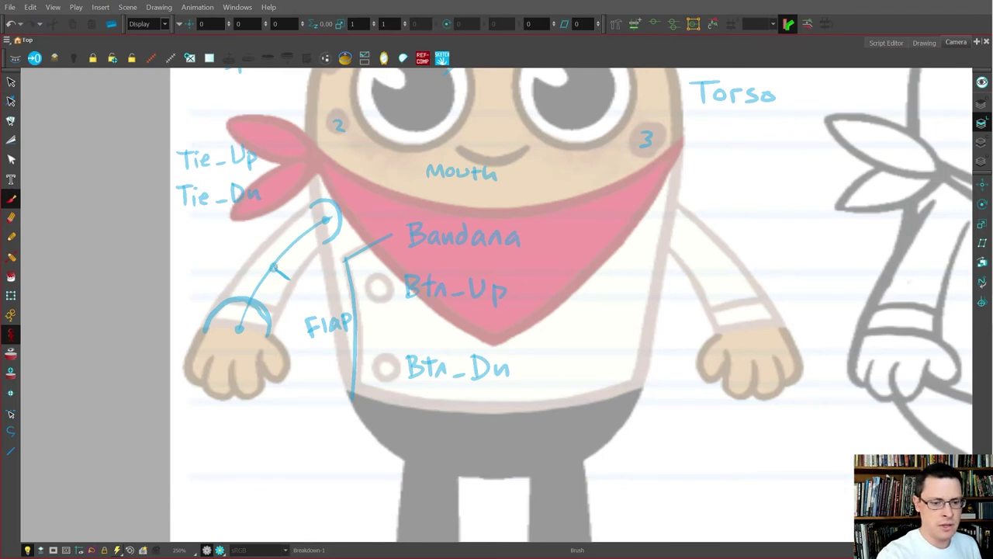
pyautogui.hotkey('alt', 's')
pyautogui.click(286, 277)
pyautogui.press('Delete')
# Draw a circular joint around the elbow dot, spanning the width of the sleeve
pyautogui.hotkey('alt', 'b')
pyautogui.moveTo(253, 252)
pyautogui.mouseDown()
pyautogui.moveTo(290, 280)
pyautogui.moveTo(283, 245)
pyautogui.moveTo(254, 261)
pyautogui.moveTo(293, 266)
pyautogui.moveTo(264, 248)
pyautogui.moveTo(291, 252)
pyautogui.mouseUp()
pyautogui.moveTo(273, 289); pyautogui.dragTo(276, 243)
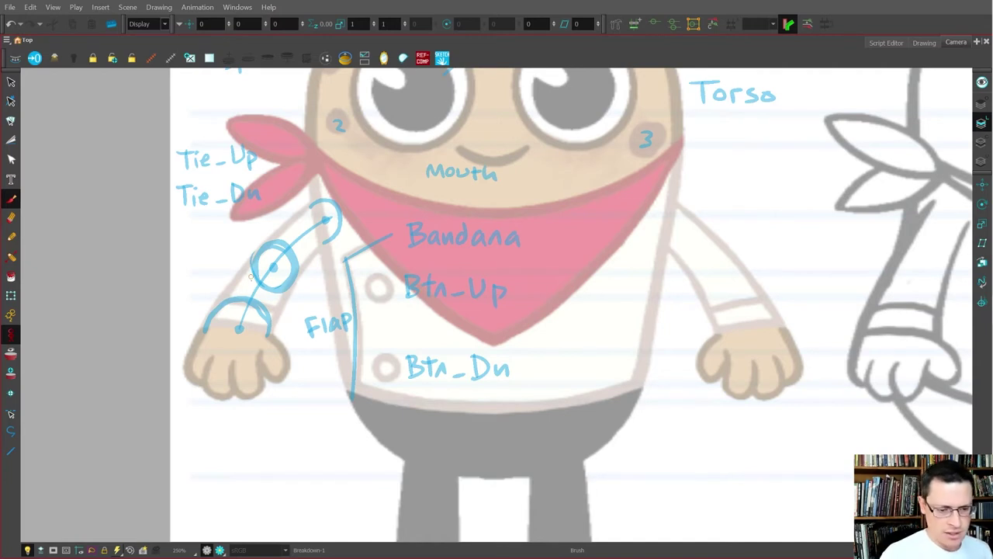
# Delete the arc above the wrist and try a straight cut line across the elbow circle
pyautogui.hotkey('alt', 's')
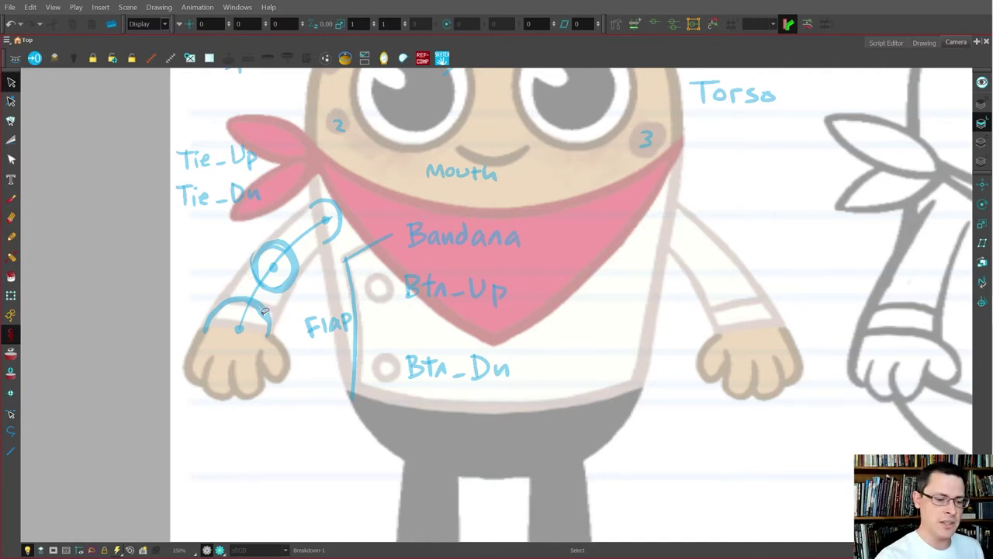
pyautogui.click(271, 321)
pyautogui.press('Delete')
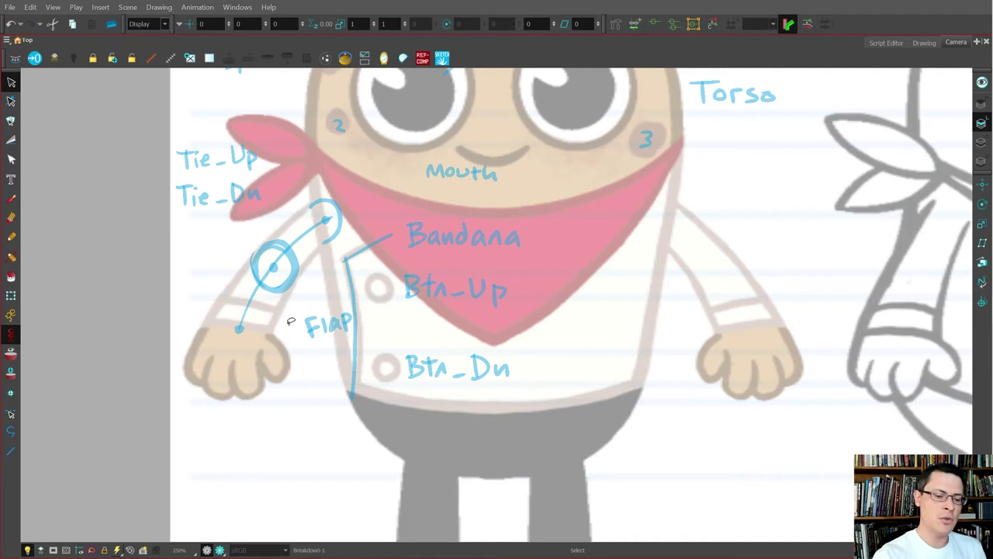
pyautogui.hotkey('alt', 'b')
pyautogui.moveTo(255, 256); pyautogui.dragTo(301, 281)
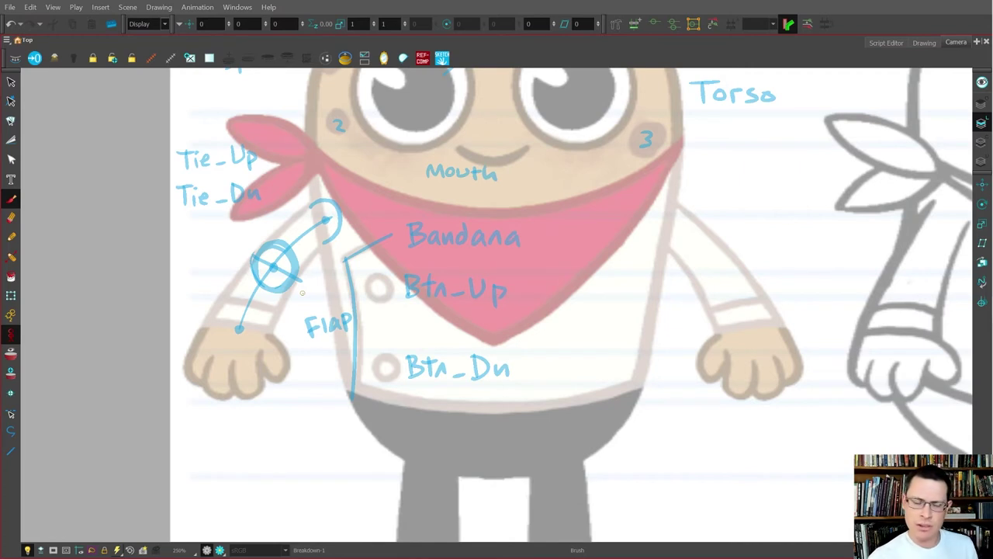
pyautogui.hotkey('ctrl', 'z')
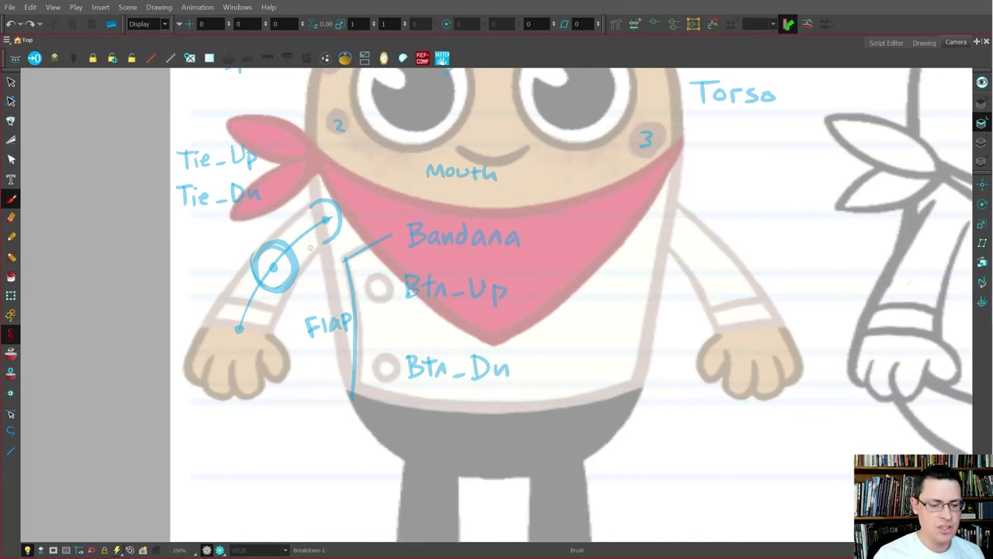
# Redraw the rounded arc above the wrist pivot and undo the stray dot below the hand
pyautogui.moveTo(204, 332); pyautogui.dragTo(270, 333)
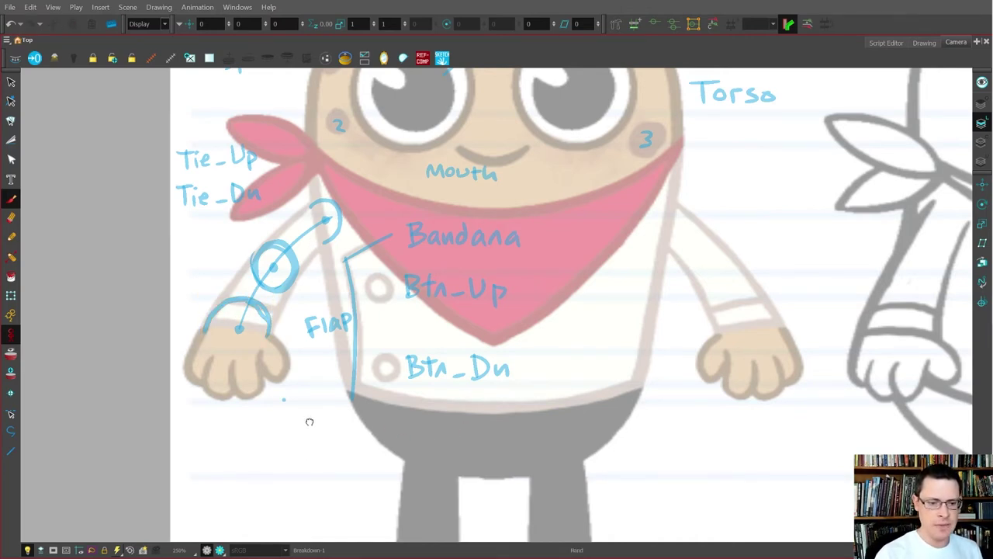
pyautogui.moveTo(310, 422); pyautogui.dragTo(364, 411)
pyautogui.hotkey('ctrl', 'z')
# Handwrite the labels Up_Arm, Forearm and Hand beside the matching parts of the marked arm
pyautogui.moveTo(327, 331); pyautogui.dragTo(454, 336)
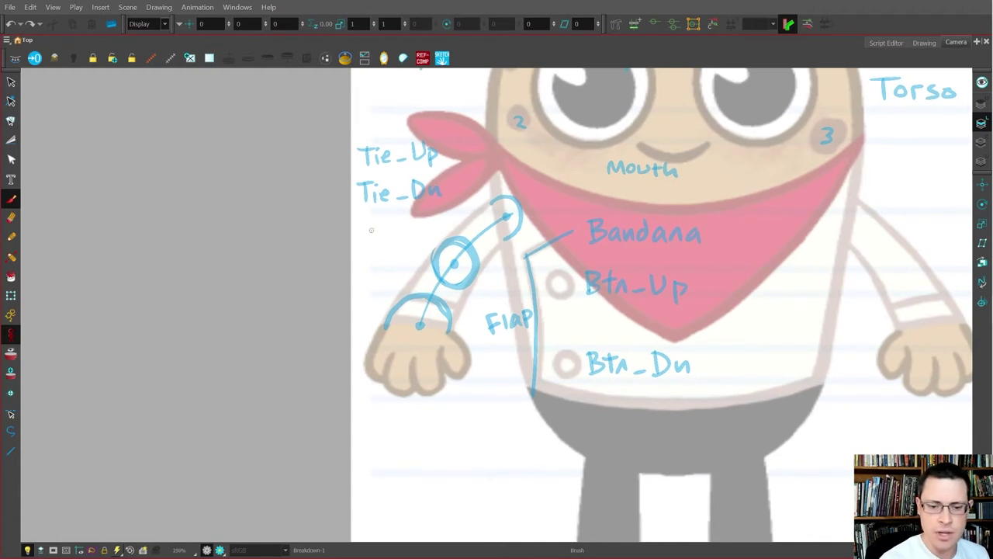
pyautogui.moveTo(363, 213)
pyautogui.mouseDown()
pyautogui.moveTo(384, 233)
pyautogui.moveTo(403, 222)
pyautogui.moveTo(437, 228)
pyautogui.mouseUp()
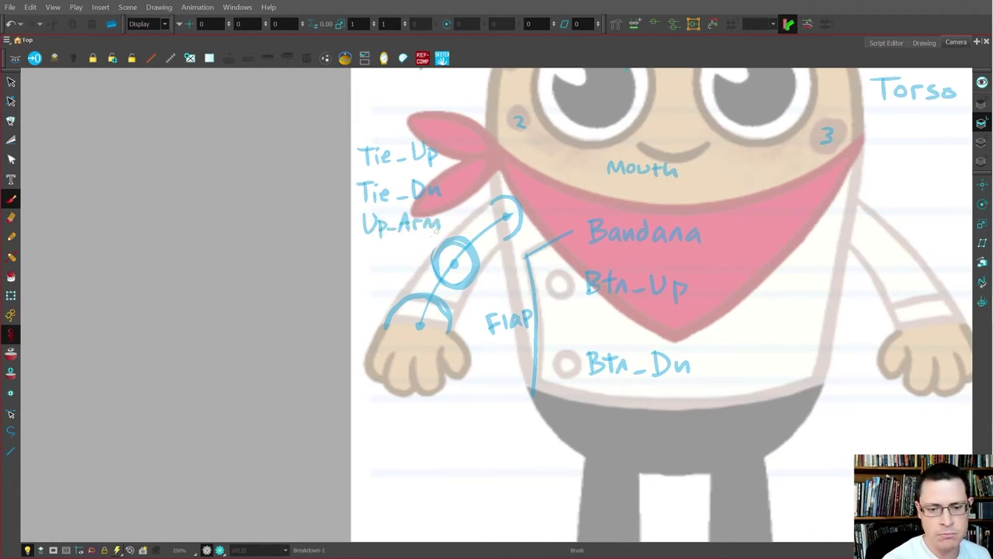
pyautogui.moveTo(380, 297)
pyautogui.mouseDown()
pyautogui.moveTo(365, 263)
pyautogui.moveTo(332, 320)
pyautogui.moveTo(345, 230)
pyautogui.moveTo(412, 236)
pyautogui.mouseUp()
pyautogui.scroll(-2, 443, 357)
pyautogui.moveTo(329, 335)
pyautogui.mouseDown()
pyautogui.moveTo(342, 354)
pyautogui.moveTo(372, 348)
pyautogui.moveTo(387, 323)
pyautogui.mouseUp()
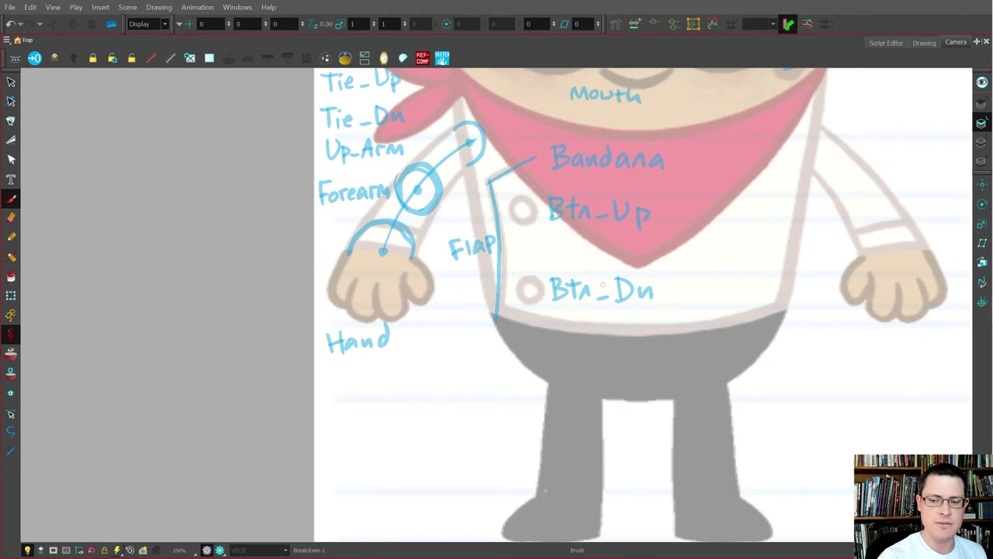
# Replace the wrist arc with a straight cuff edge, a dotted curve above it and lines along both forearm sides
pyautogui.moveTo(727, 310)
pyautogui.mouseDown()
pyautogui.moveTo(381, 353)
pyautogui.moveTo(499, 333)
pyautogui.mouseUp()
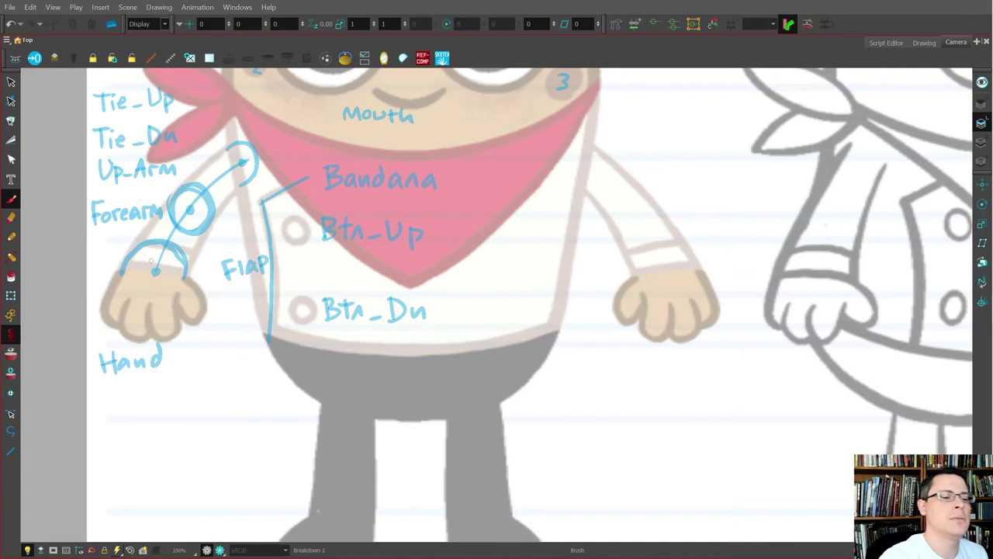
pyautogui.hotkey('alt', 's')
pyautogui.click(125, 266)
pyautogui.press('Delete')
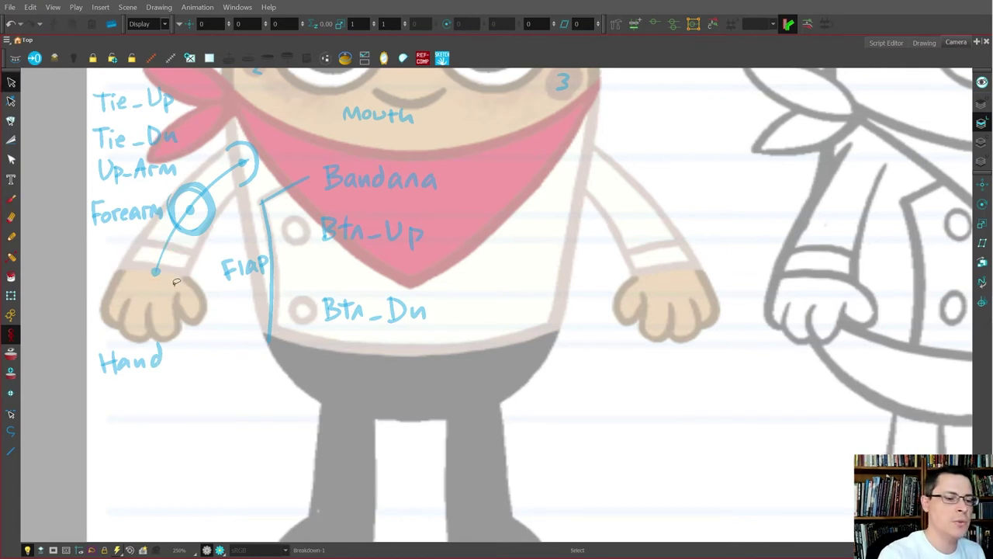
pyautogui.hotkey('alt', 'b')
pyautogui.moveTo(115, 267); pyautogui.dragTo(187, 271)
pyautogui.moveTo(117, 265); pyautogui.dragTo(179, 196)
pyautogui.moveTo(185, 272); pyautogui.dragTo(221, 203)
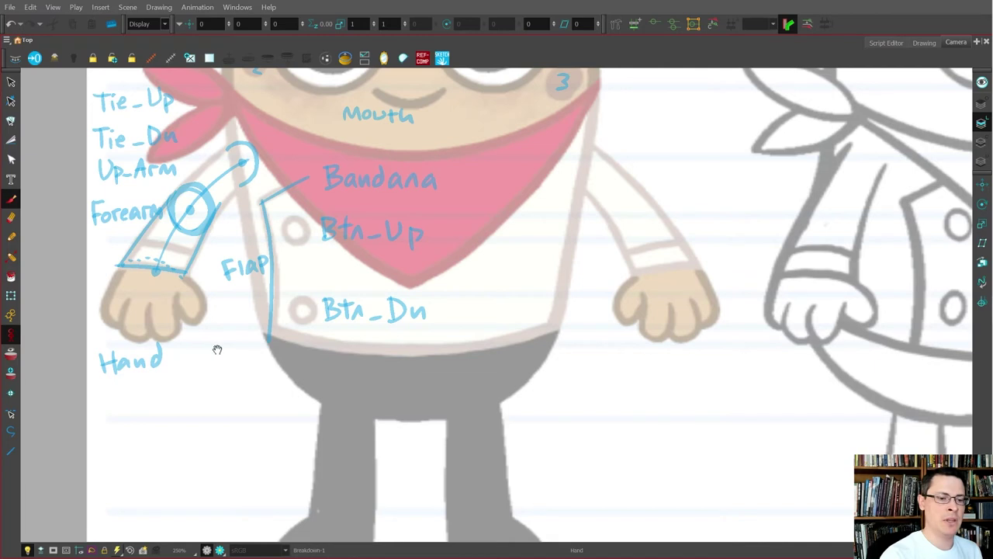
# Handwrite the label Cuff above the Flap label and draw an arrow from it to the sleeve's cuff
pyautogui.moveTo(218, 350); pyautogui.dragTo(302, 361)
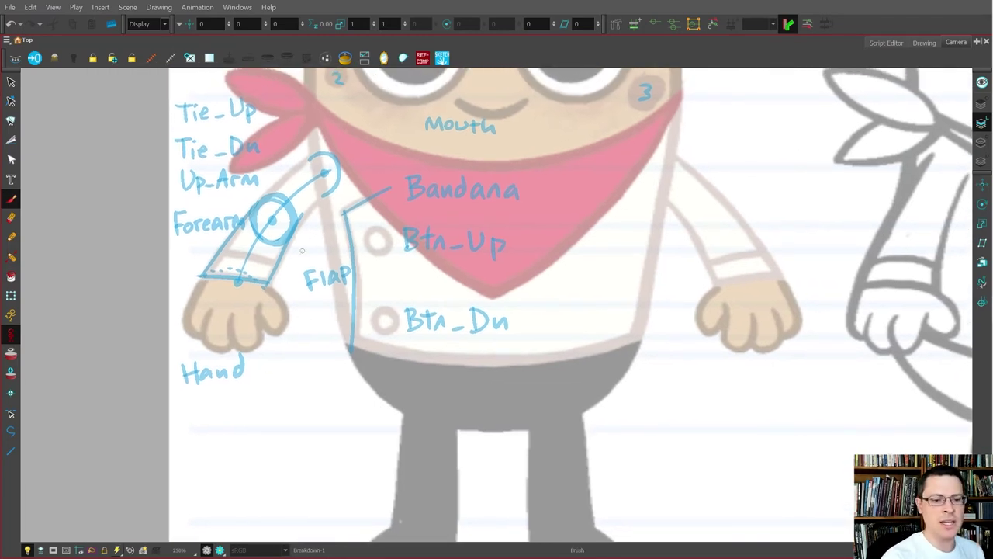
pyautogui.moveTo(304, 241); pyautogui.dragTo(305, 250)
pyautogui.moveTo(314, 242); pyautogui.dragTo(314, 249)
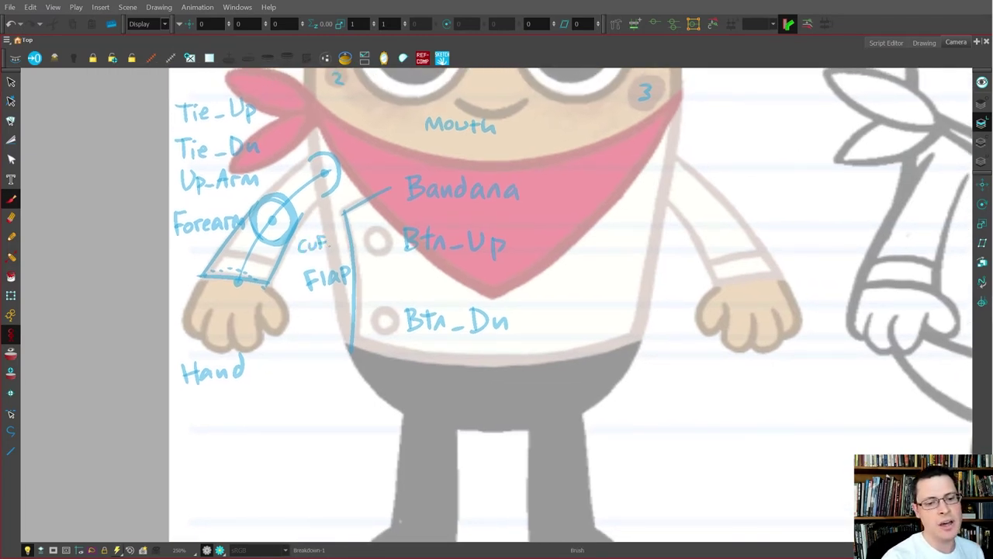
pyautogui.moveTo(302, 259); pyautogui.dragTo(286, 266)
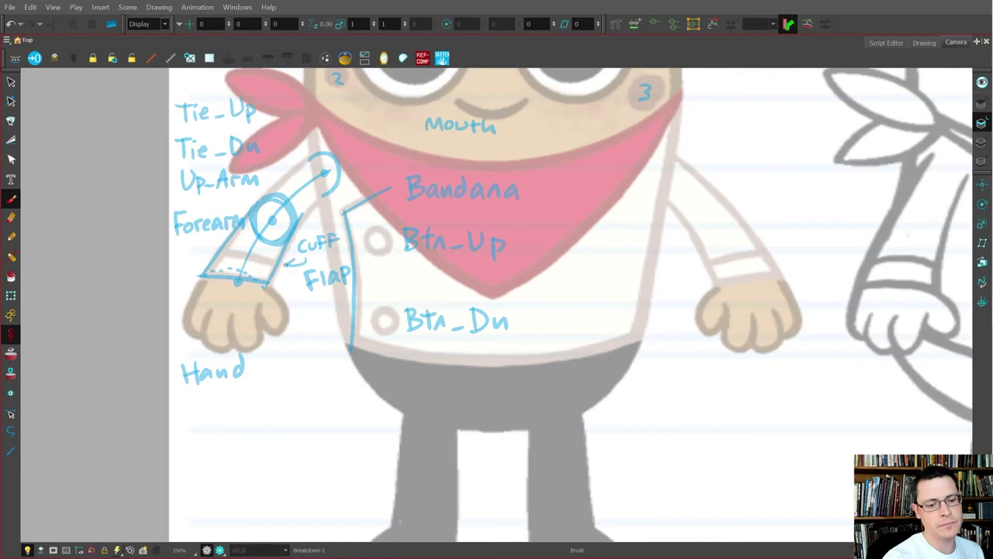
pyautogui.press('space')
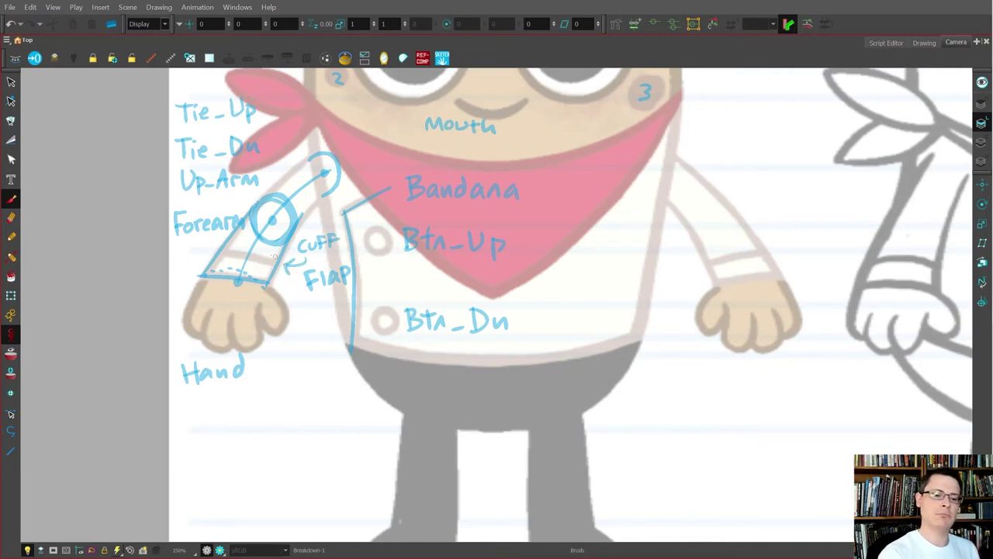
# Add a palette colour based on the Sketch swatch, name it Handle and make it purple, about RGB 142, 5, 217
pyautogui.scroll(-5, 360, 387)
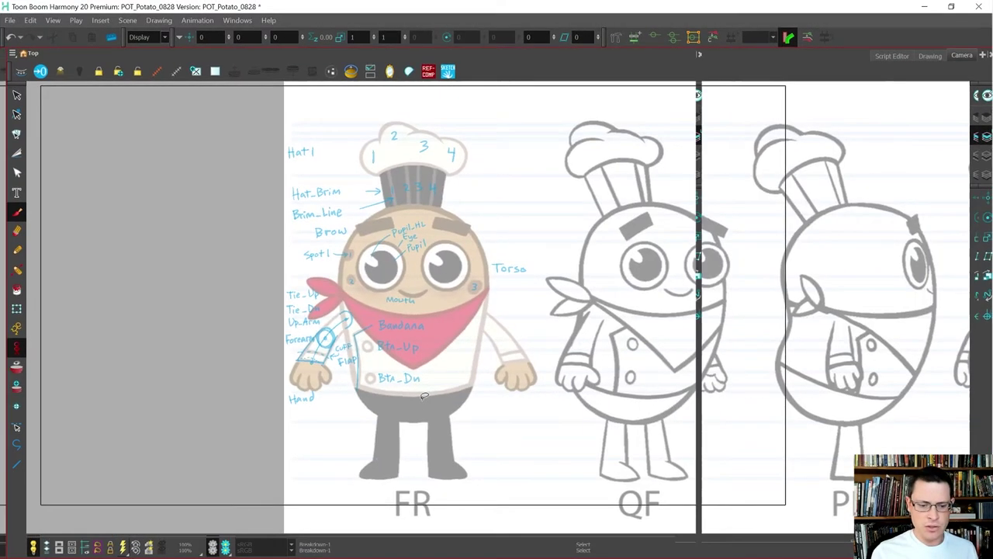
pyautogui.press('`')
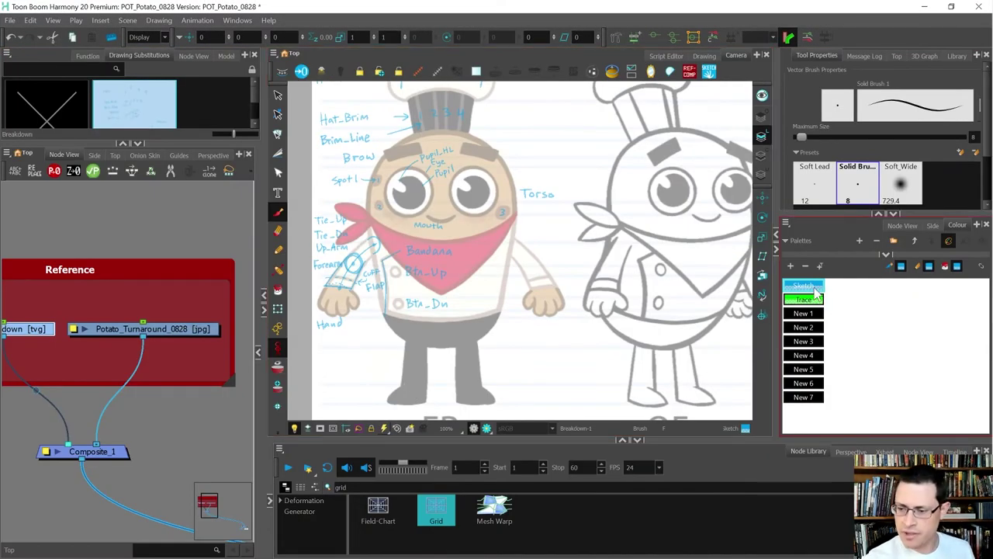
pyautogui.click(791, 265)
pyautogui.doubleClick(805, 412)
pyautogui.write('Sket')
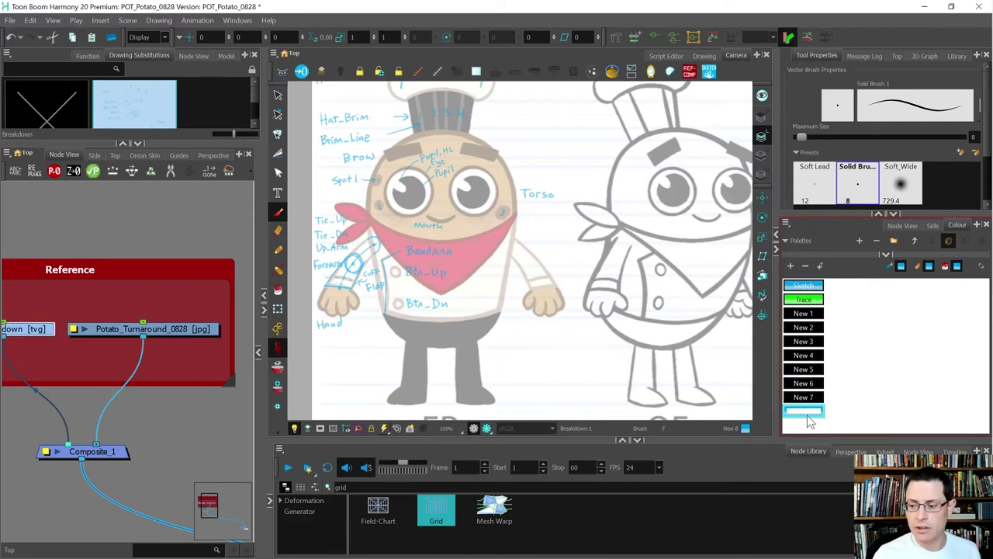
pyautogui.write('Hand')
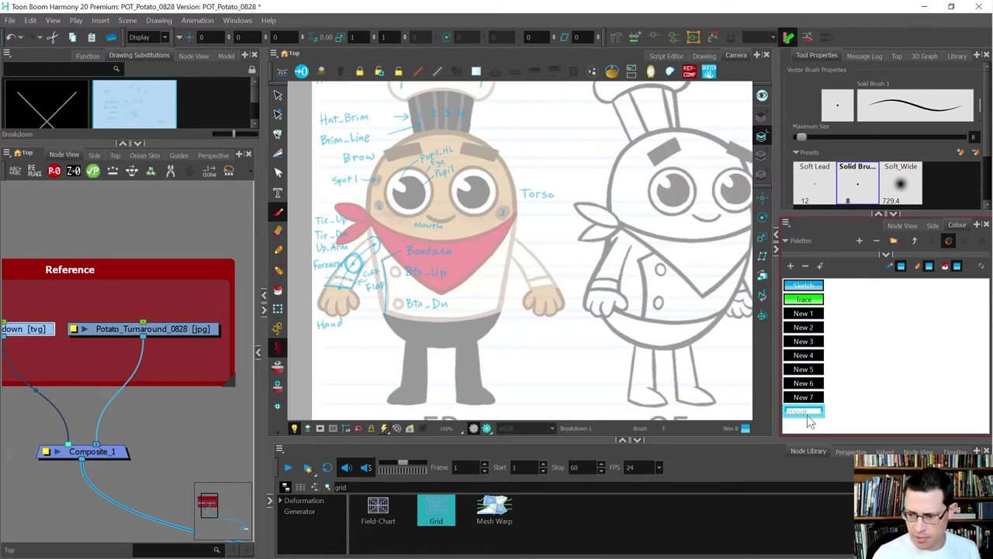
pyautogui.press('Return')
pyautogui.doubleClick(815, 416)
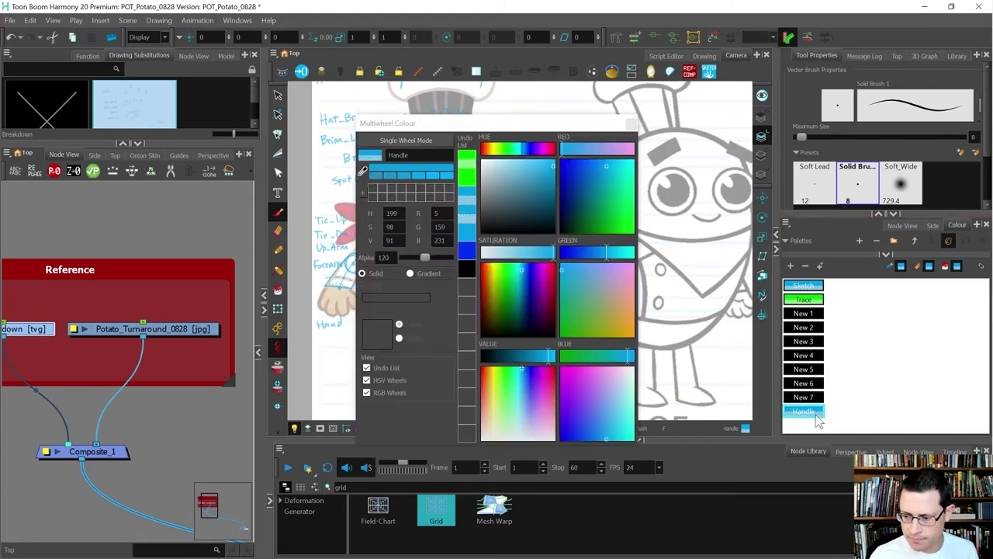
pyautogui.click(537, 273)
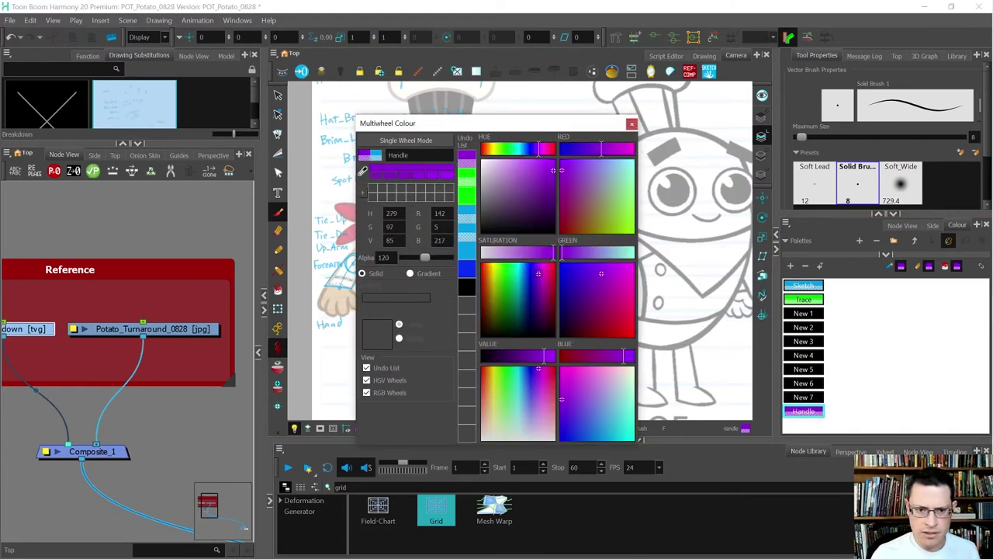
# Close the colour editor and reorder the palette so the Handle swatch sits directly below Trace
pyautogui.click(633, 125)
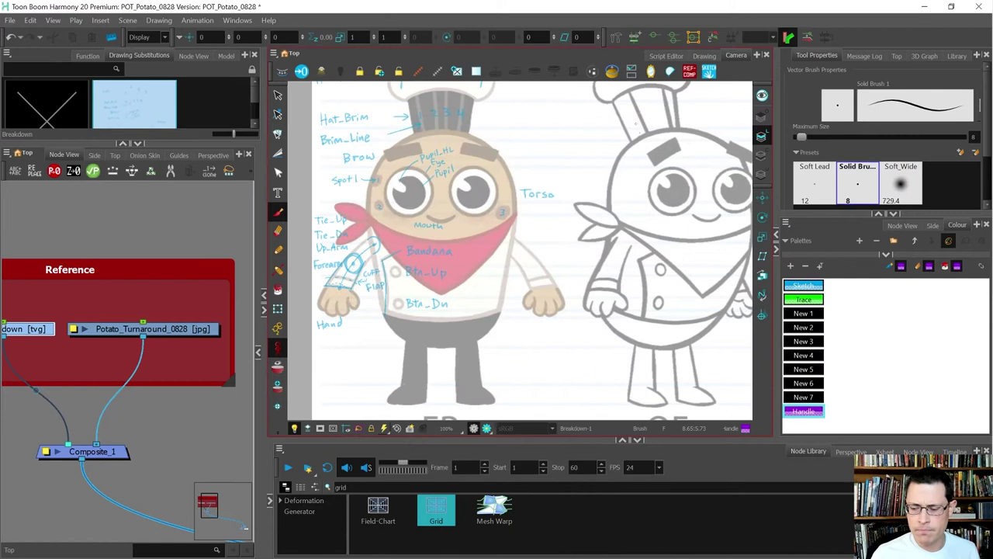
pyautogui.moveTo(822, 411)
pyautogui.mouseDown()
pyautogui.moveTo(824, 284)
pyautogui.moveTo(820, 322)
pyautogui.mouseUp()
pyautogui.doubleClick(820, 316)
pyautogui.moveTo(962, 332)
pyautogui.click(871, 322)
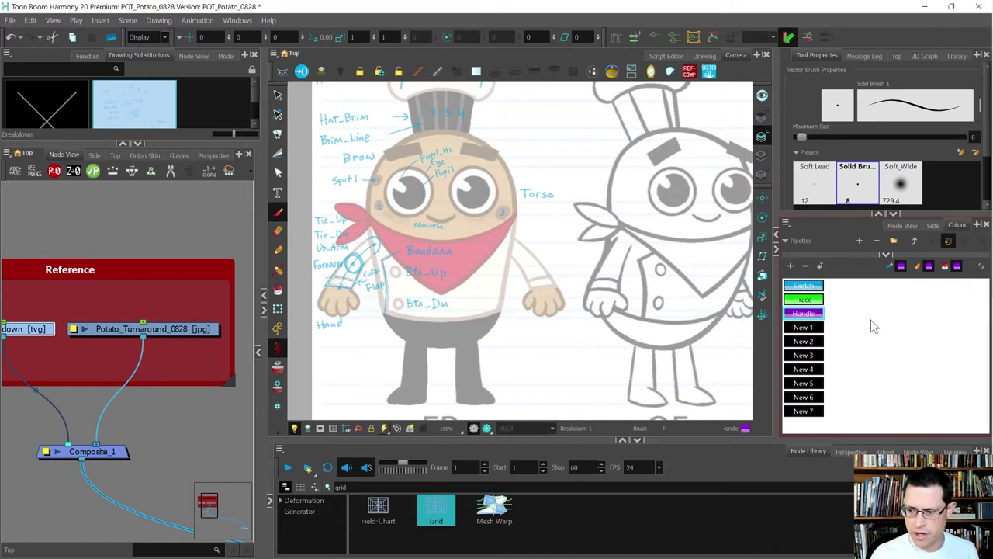
pyautogui.doubleClick(821, 314)
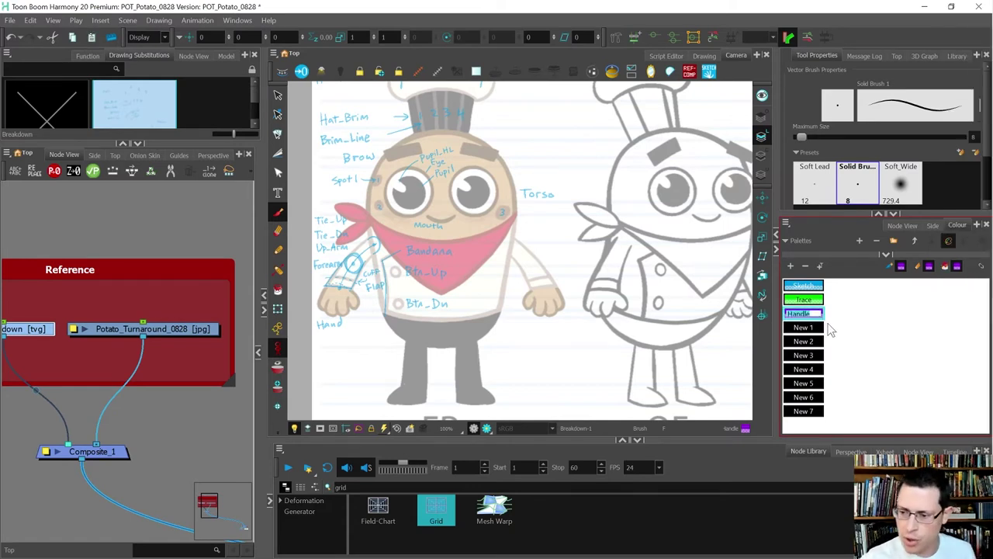
pyautogui.press('Return')
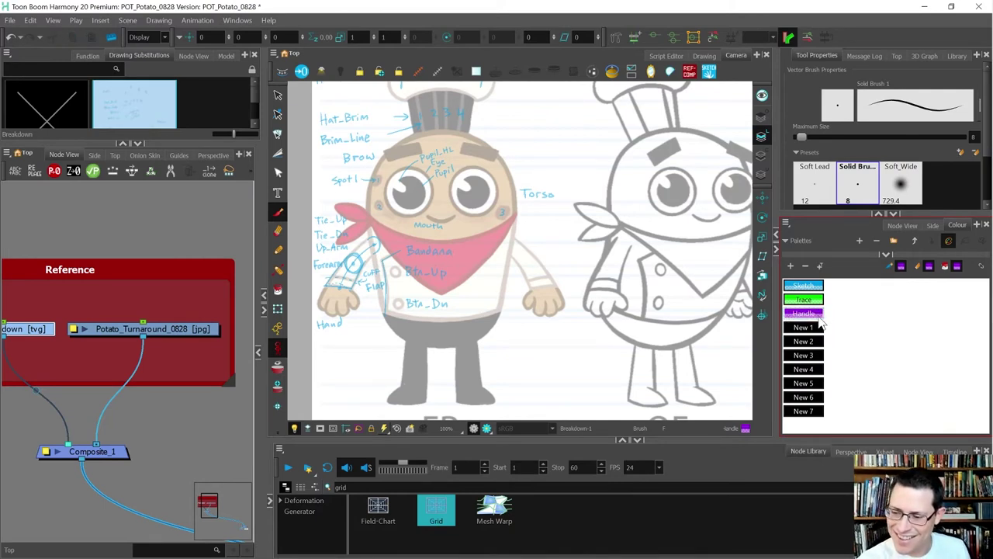
pyautogui.doubleClick(821, 313)
pyautogui.press('Return')
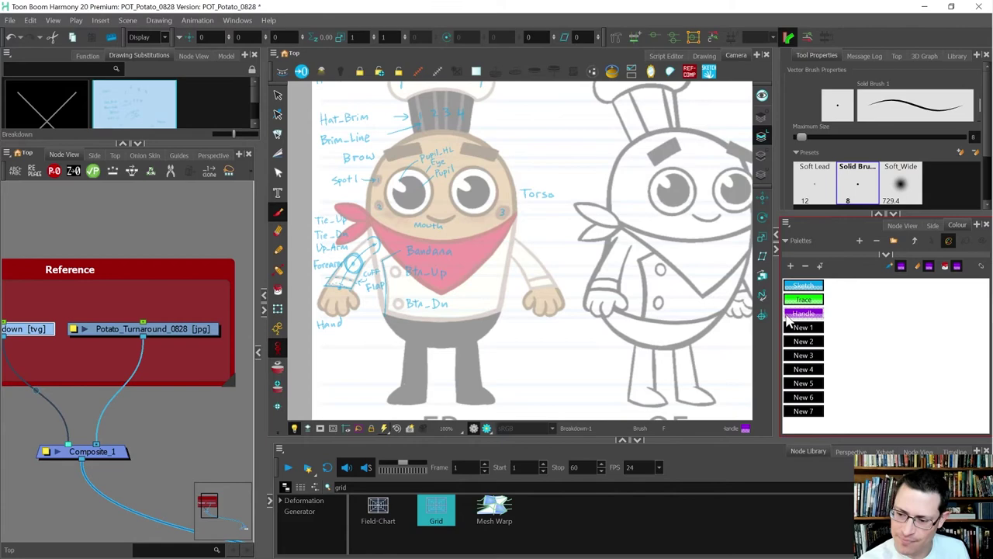
# Open the Handle colour for editing and compare the single wheel and multiple wheel modes, then close the editor
pyautogui.doubleClick(790, 318)
pyautogui.click(405, 140)
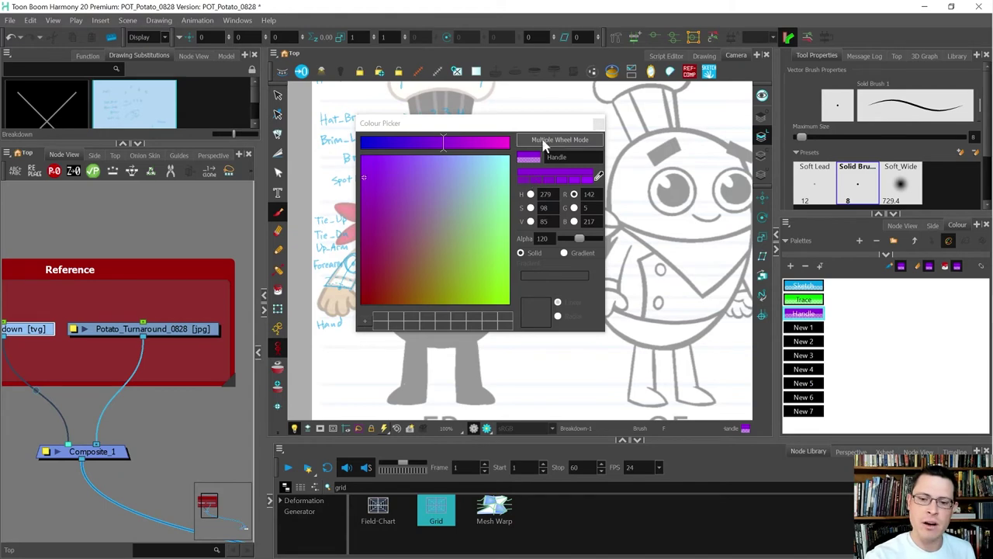
pyautogui.click(552, 142)
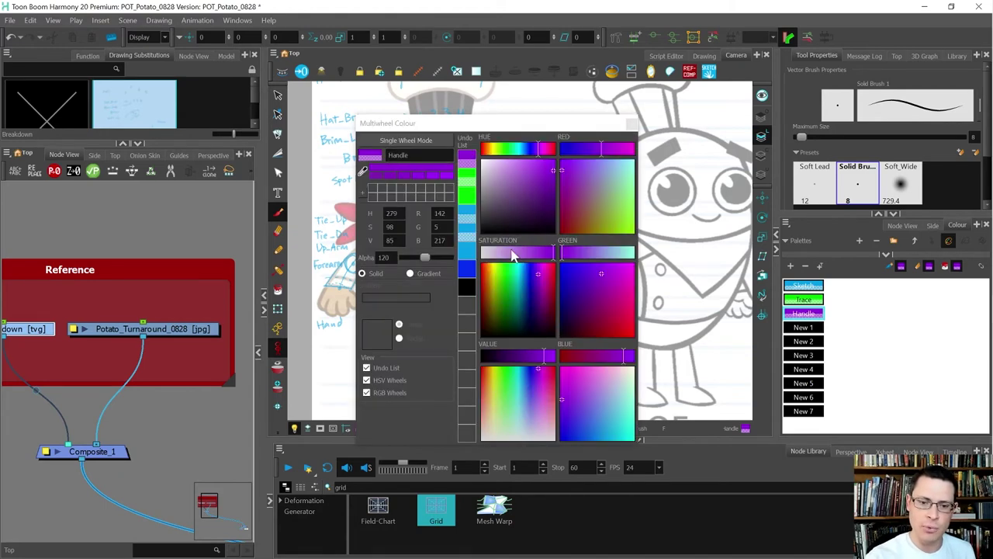
pyautogui.click(406, 141)
pyautogui.click(572, 144)
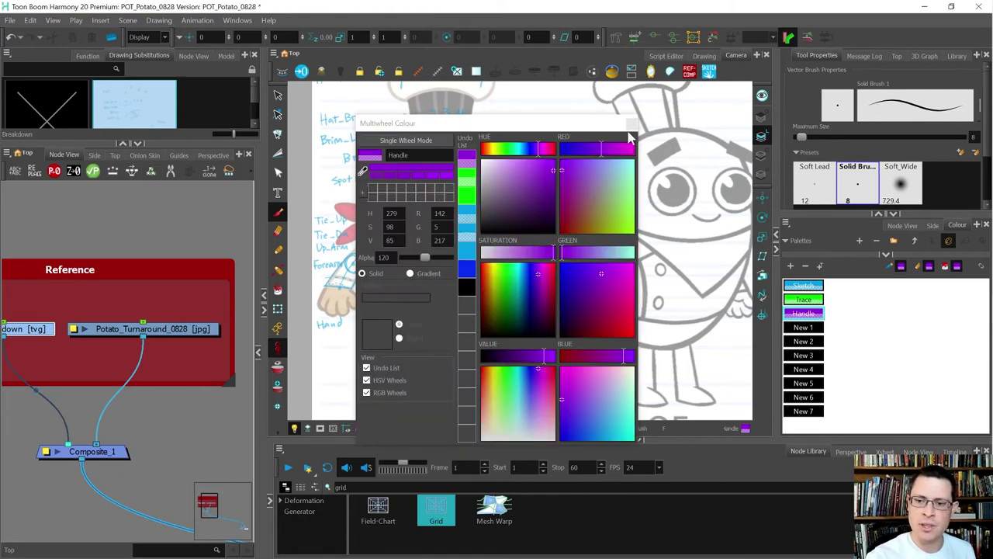
pyautogui.click(632, 124)
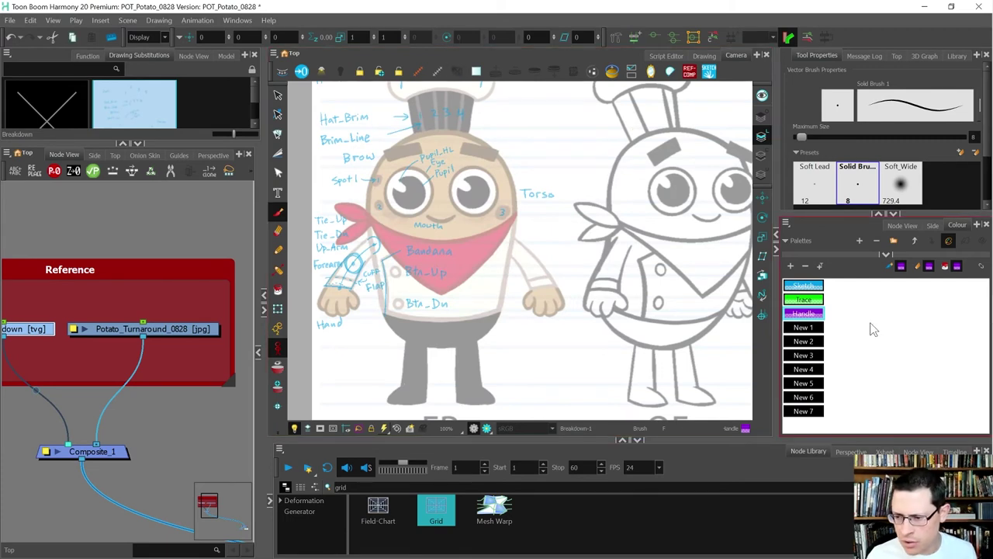
# Switch the palette from swatches to a list display and check the Trace colour in the colour editor
pyautogui.rightClick(816, 313)
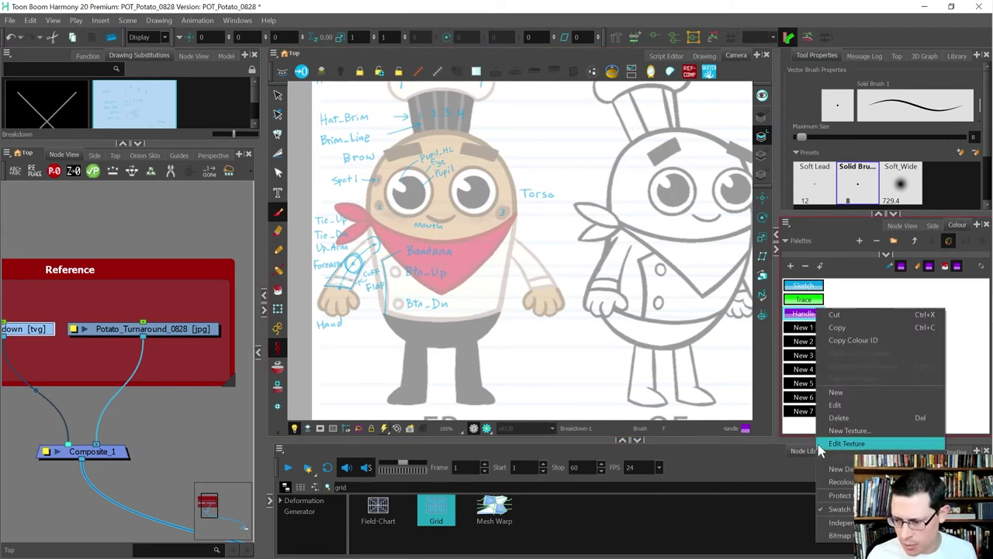
pyautogui.click(838, 509)
pyautogui.click(846, 296)
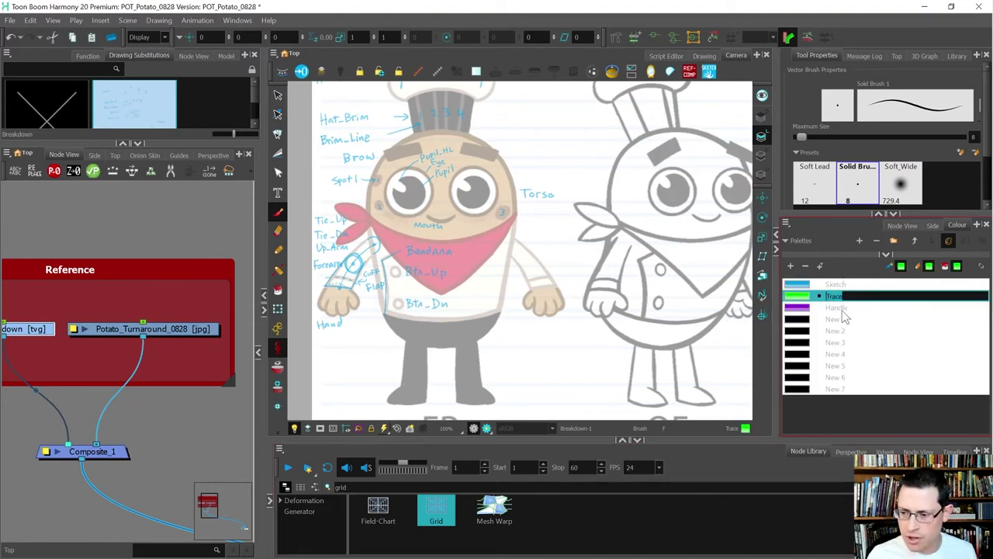
pyautogui.doubleClick(799, 301)
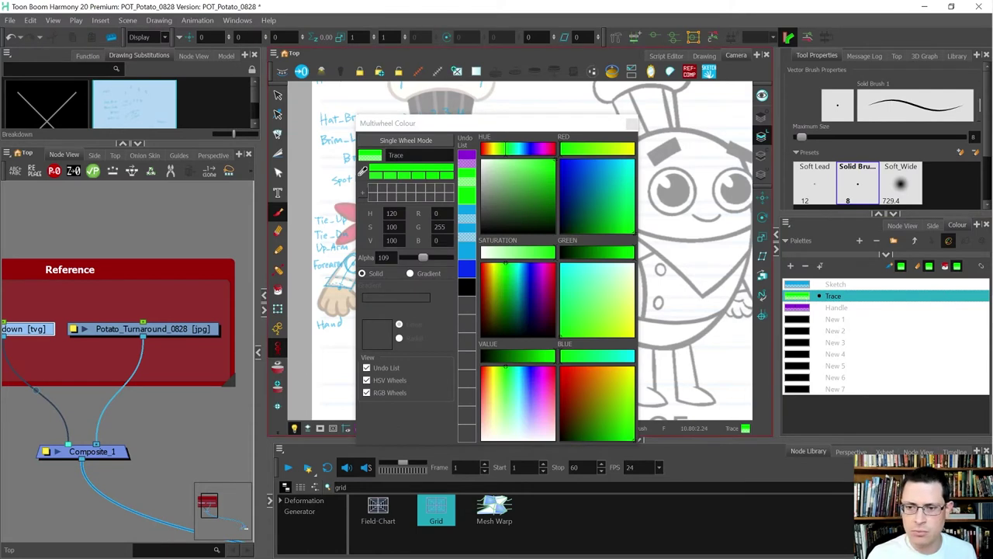
pyautogui.click(631, 124)
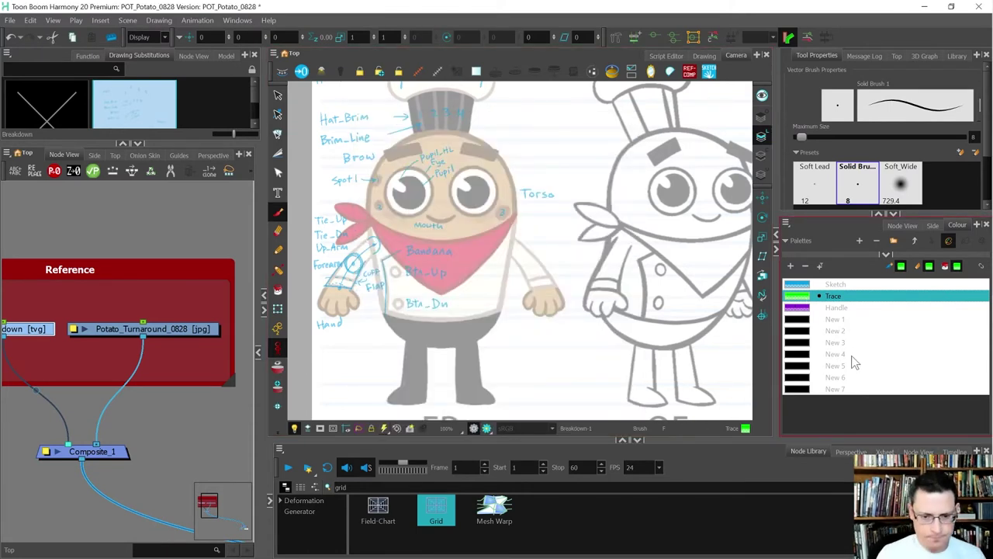
# Recolour the CUFF label, its arrow and the dashed cuff line on the forearm with the purple Handle colour
pyautogui.click(837, 307)
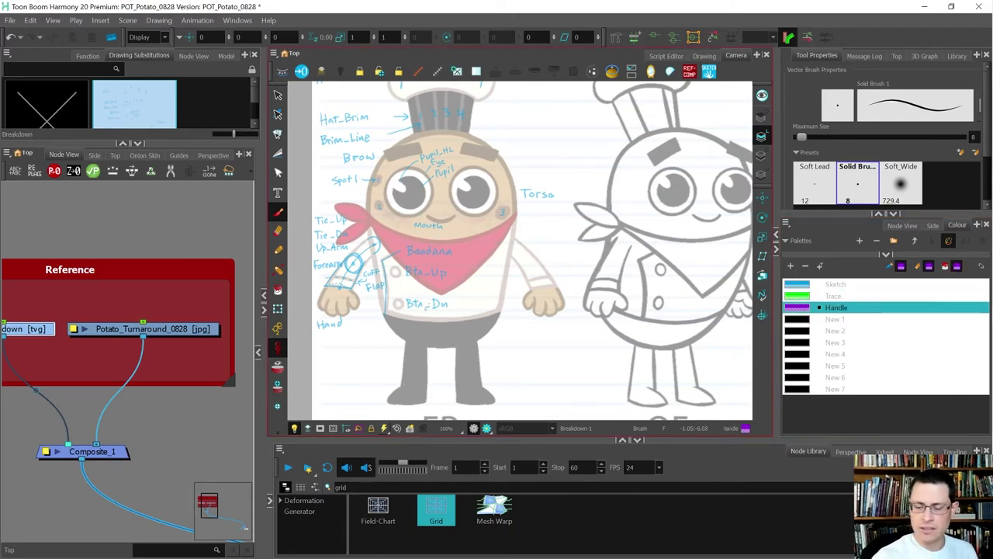
pyautogui.hotkey('alt', 's')
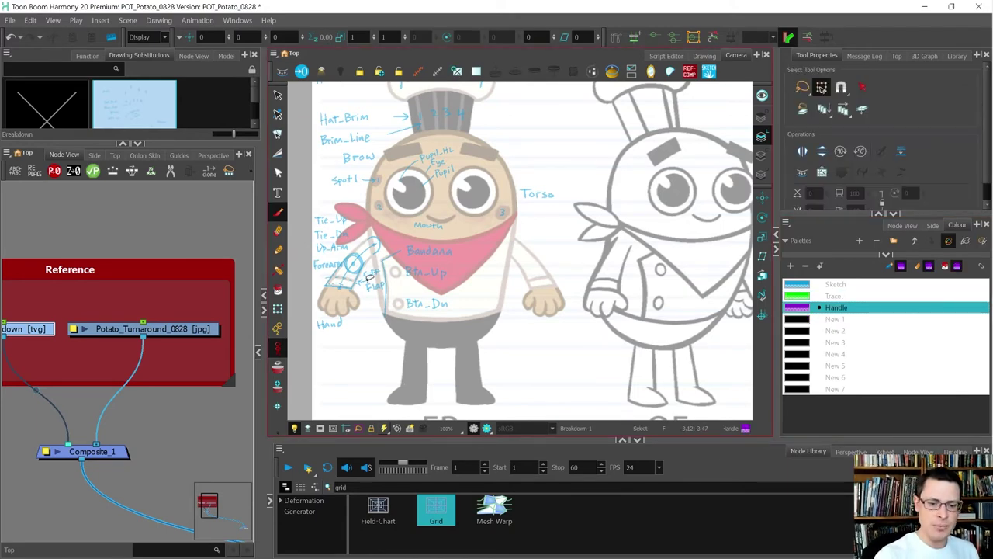
pyautogui.scroll(6, 365, 268)
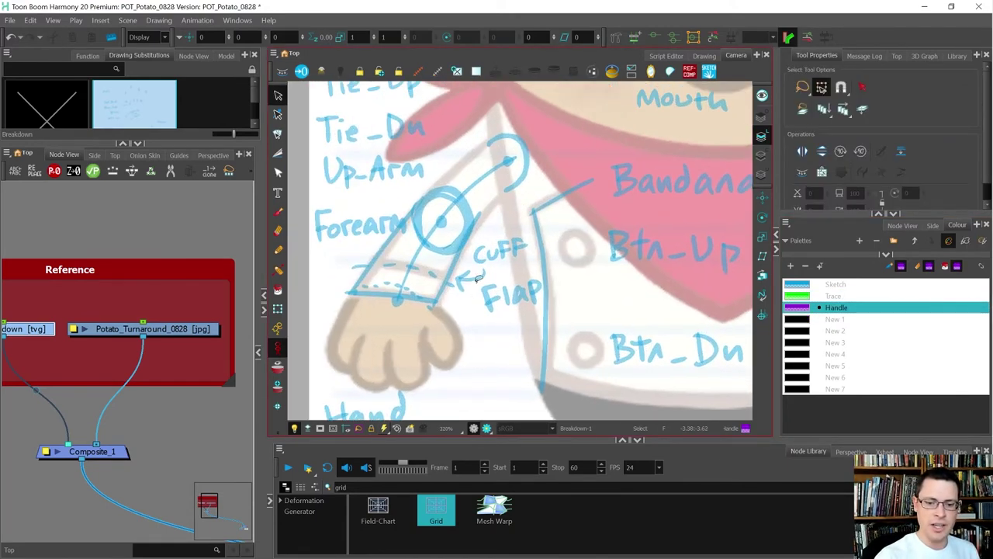
pyautogui.moveTo(479, 277)
pyautogui.mouseDown()
pyautogui.moveTo(503, 264)
pyautogui.moveTo(492, 235)
pyautogui.moveTo(456, 287)
pyautogui.moveTo(509, 234)
pyautogui.mouseUp()
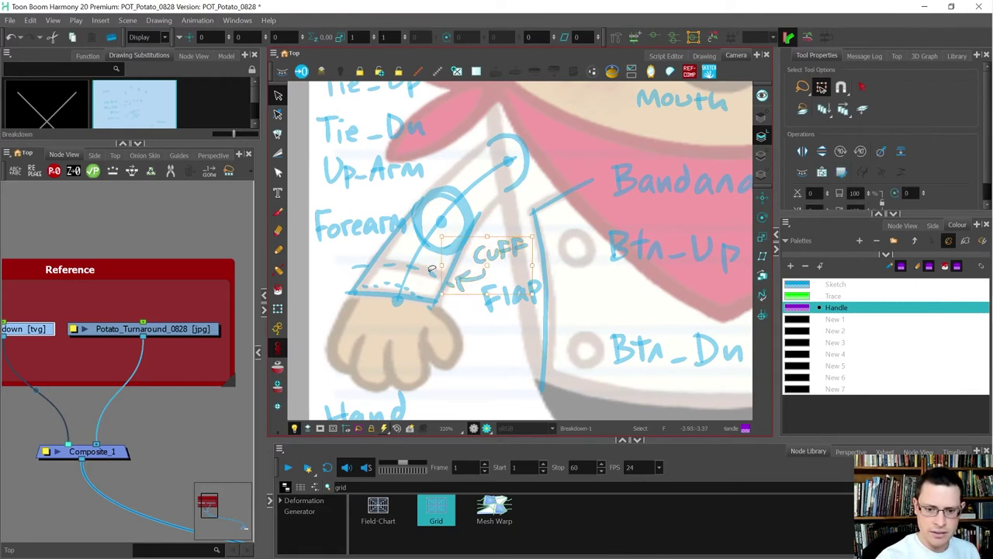
pyautogui.moveTo(384, 269)
pyautogui.mouseDown()
pyautogui.moveTo(379, 293)
pyautogui.moveTo(350, 258)
pyautogui.moveTo(383, 235)
pyautogui.mouseUp()
pyautogui.click(796, 309)
pyautogui.click(490, 342)
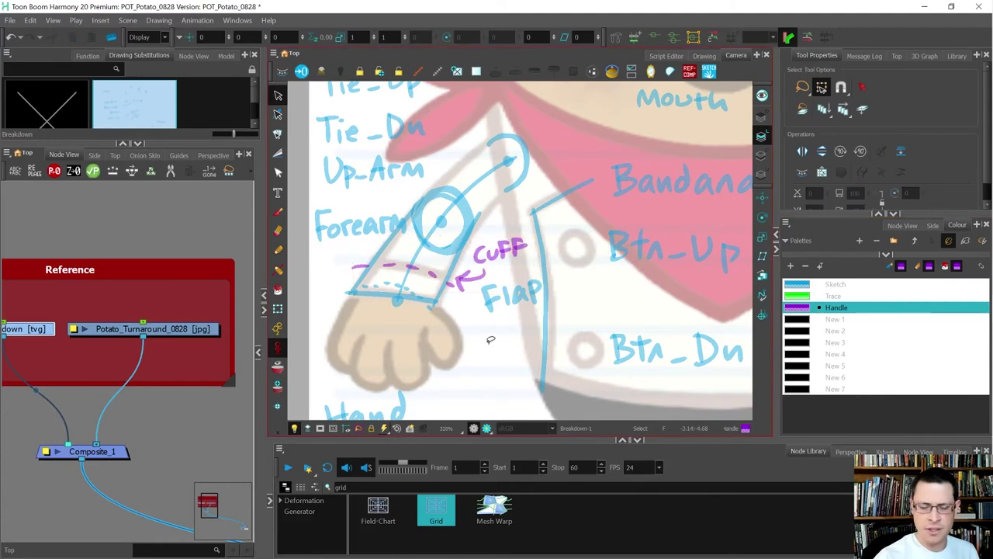
# Move the Flap label to the inner side of the coat's flap line, between the Btn_Up and Btn_Dn labels
pyautogui.scroll(-3, 464, 298)
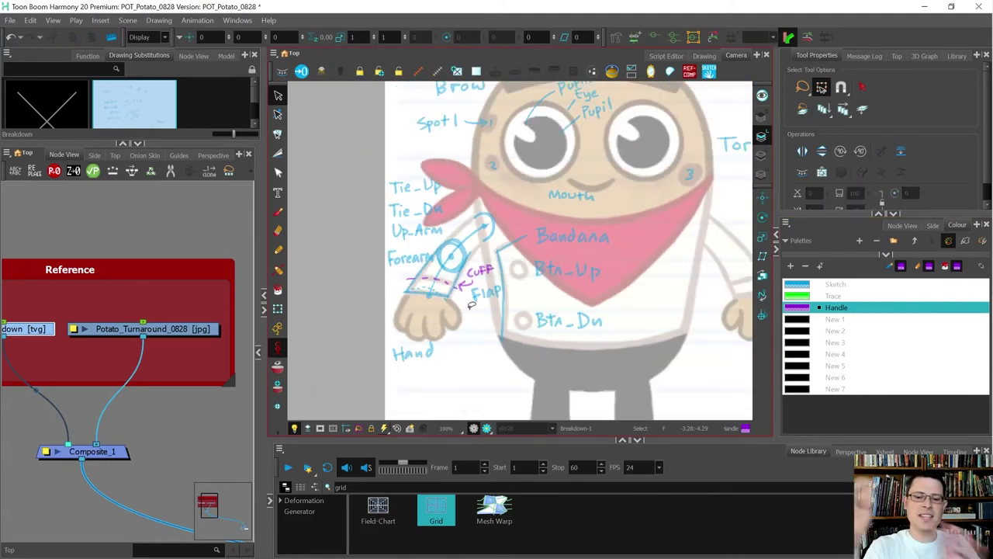
pyautogui.press('space')
pyautogui.moveTo(590, 309); pyautogui.dragTo(532, 319)
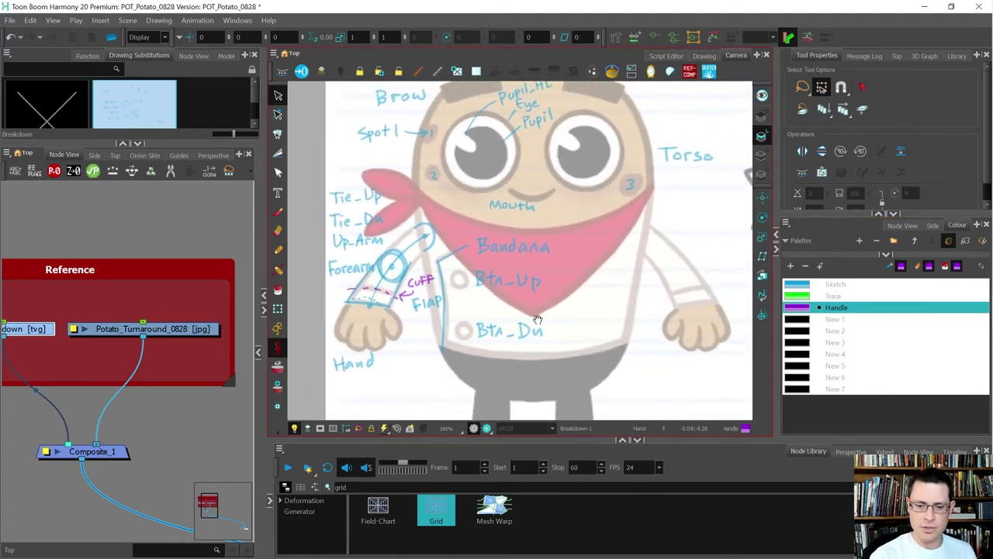
pyautogui.moveTo(578, 349); pyautogui.dragTo(546, 350)
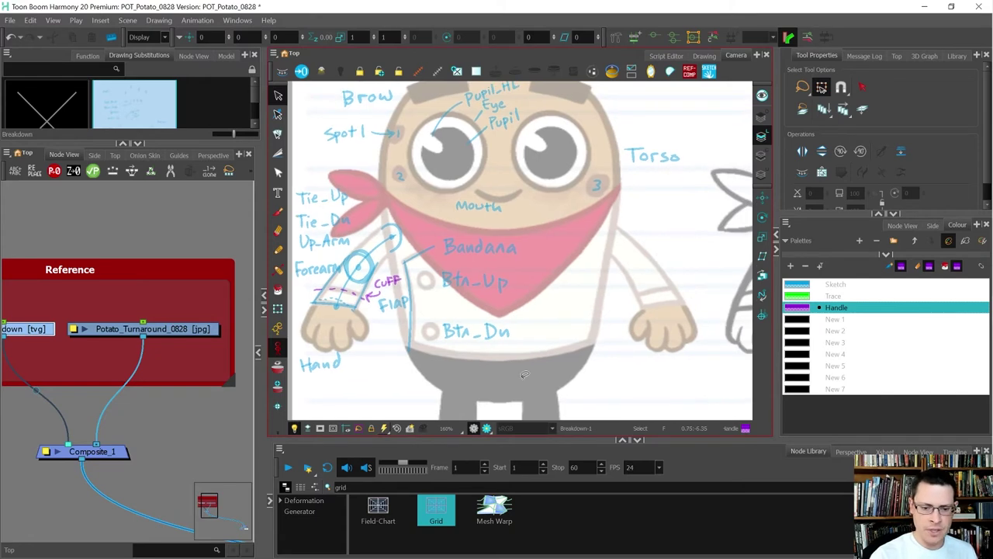
pyautogui.hotkey('alt', 'b')
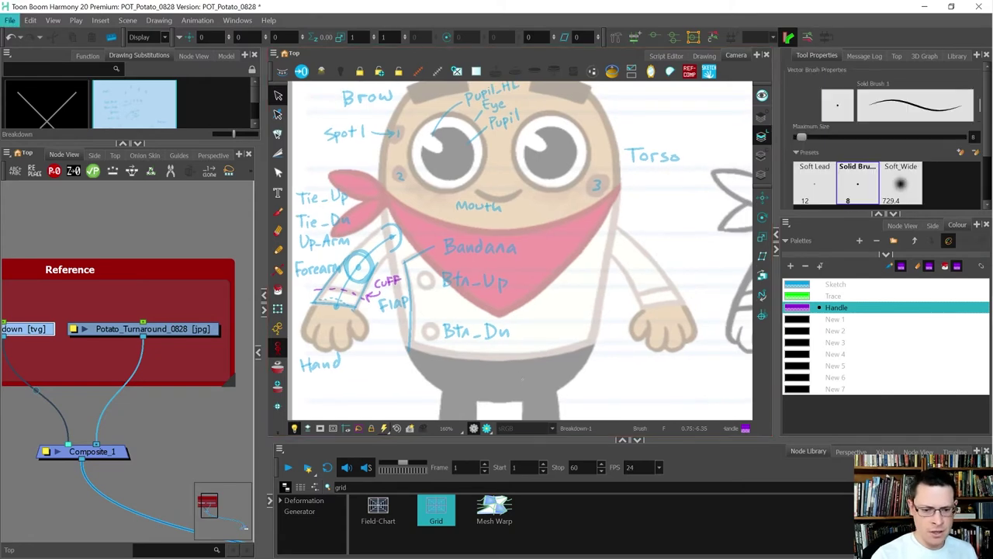
pyautogui.press('space')
pyautogui.moveTo(522, 379); pyautogui.dragTo(541, 359)
pyautogui.scroll(3, 409, 270)
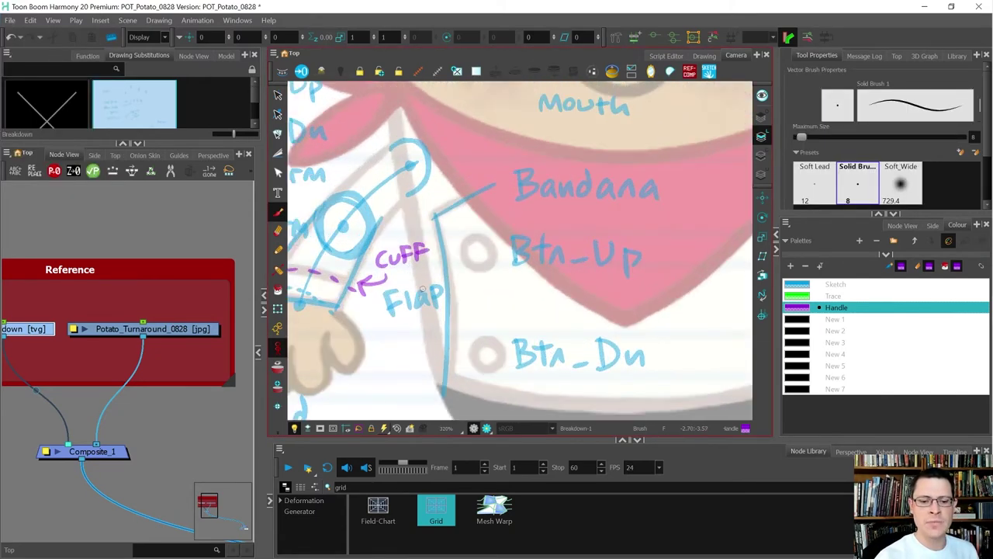
pyautogui.press('space')
pyautogui.moveTo(413, 277)
pyautogui.mouseDown()
pyautogui.moveTo(471, 252)
pyautogui.moveTo(505, 293)
pyautogui.moveTo(533, 276)
pyautogui.moveTo(546, 287)
pyautogui.mouseUp()
pyautogui.hotkey('alt', 's')
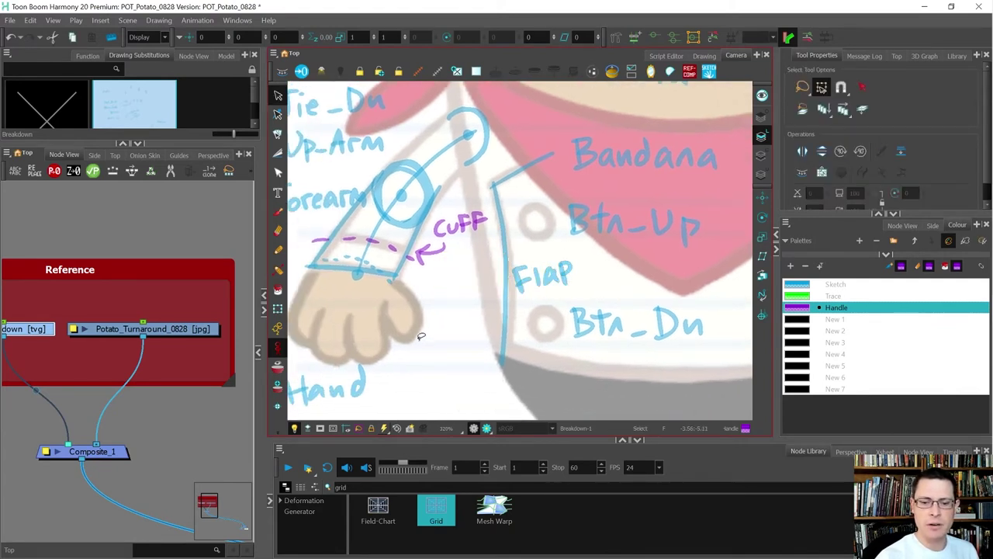
# Handwrite "revealed on forearm" beneath the CUFF label with the brush in the purple Handle colour
pyautogui.hotkey('alt', 'b')
pyautogui.moveTo(434, 258)
pyautogui.mouseDown()
pyautogui.moveTo(441, 271)
pyautogui.moveTo(488, 259)
pyautogui.moveTo(520, 249)
pyautogui.moveTo(517, 236)
pyautogui.mouseUp()
pyautogui.moveTo(431, 280)
pyautogui.mouseDown()
pyautogui.moveTo(425, 289)
pyautogui.moveTo(447, 277)
pyautogui.moveTo(451, 288)
pyautogui.moveTo(423, 314)
pyautogui.moveTo(508, 299)
pyautogui.mouseUp()
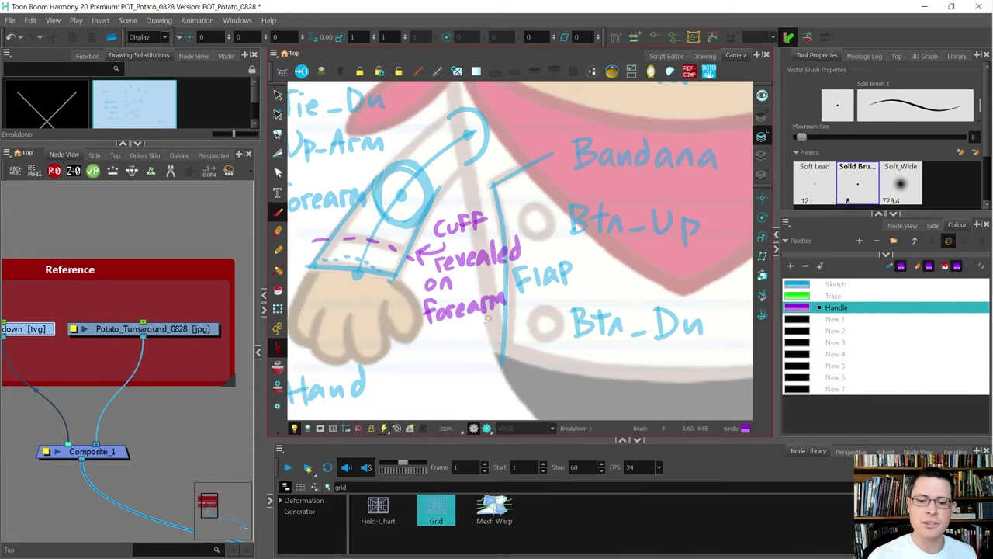
pyautogui.hscroll(5, 530, 293)
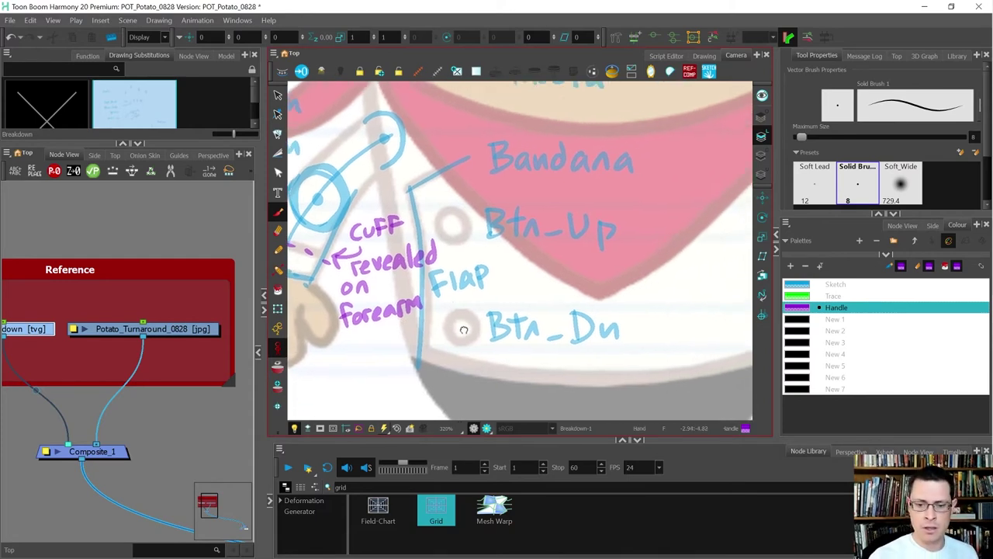
# Brush a purple curve along the coat's bottom hem, extending slightly past both sides, redoing the stroke once
pyautogui.scroll(-4, 511, 243)
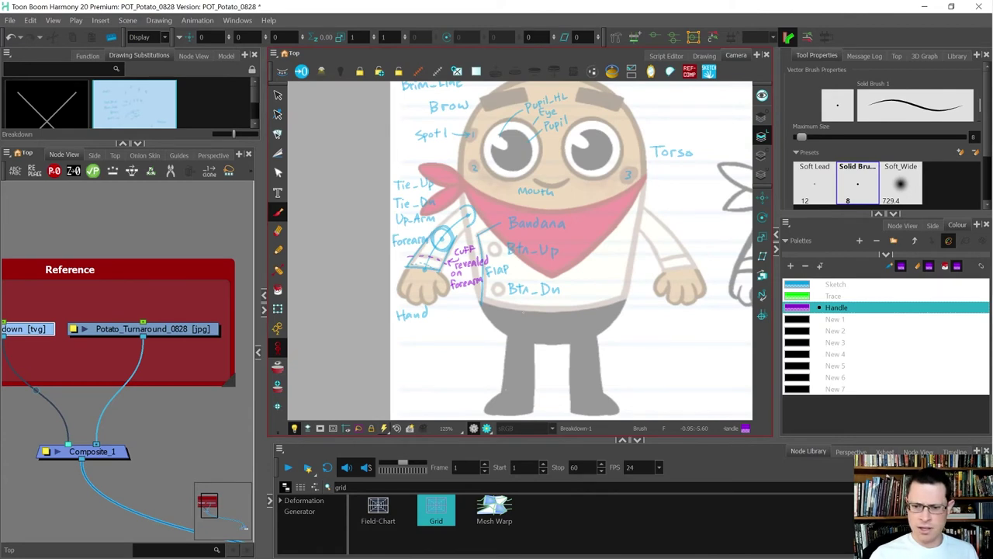
pyautogui.moveTo(608, 317)
pyautogui.mouseDown()
pyautogui.moveTo(579, 243)
pyautogui.moveTo(549, 284)
pyautogui.mouseUp()
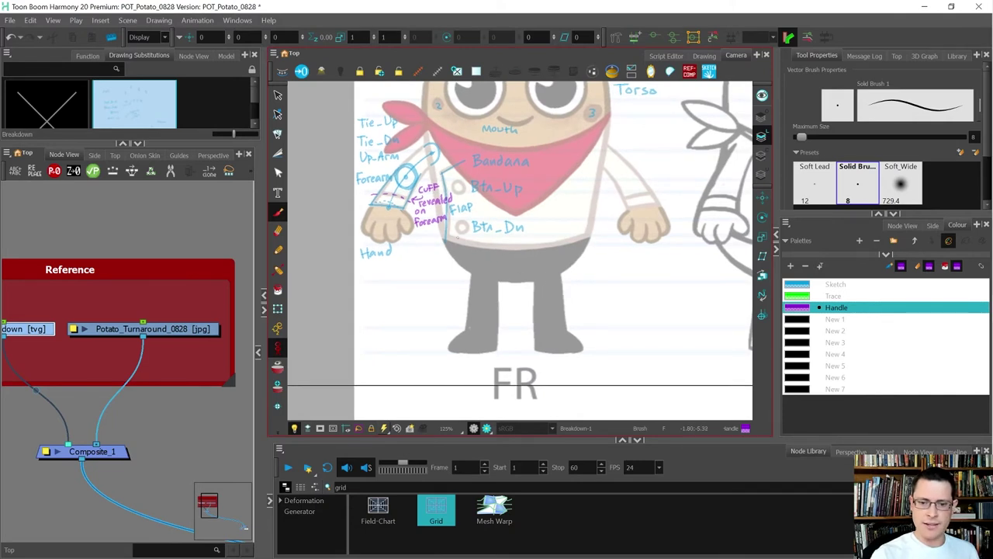
pyautogui.moveTo(433, 233)
pyautogui.mouseDown()
pyautogui.moveTo(510, 243)
pyautogui.moveTo(604, 227)
pyautogui.mouseUp()
pyautogui.hotkey('ctrl', 'z')
pyautogui.moveTo(440, 234)
pyautogui.mouseDown()
pyautogui.moveTo(496, 248)
pyautogui.moveTo(579, 242)
pyautogui.moveTo(610, 224)
pyautogui.mouseUp()
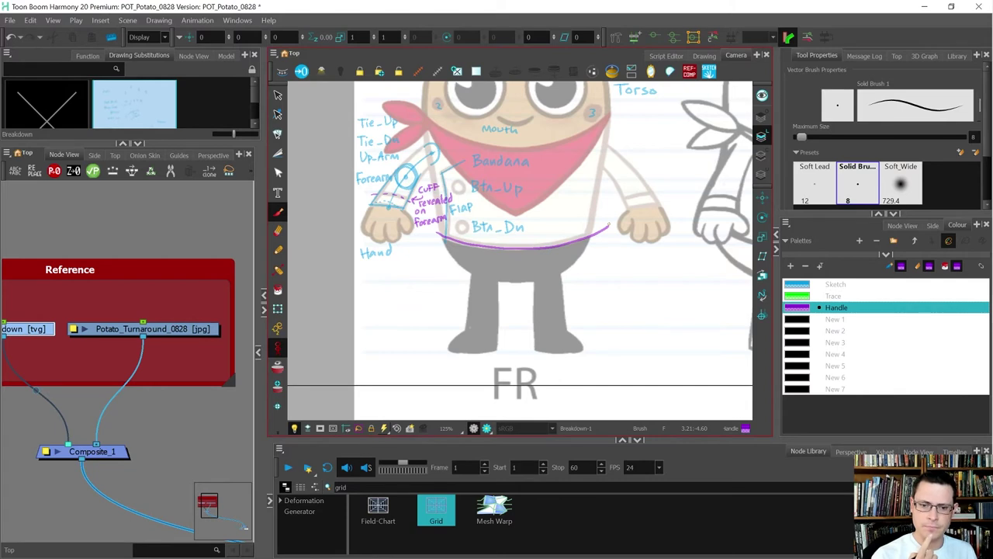
# Shift the Flap label further right and handwrite "Coat_" in front of it in the blue Sketch colour
pyautogui.hotkey('alt', 's')
pyautogui.scroll(3, 470, 206)
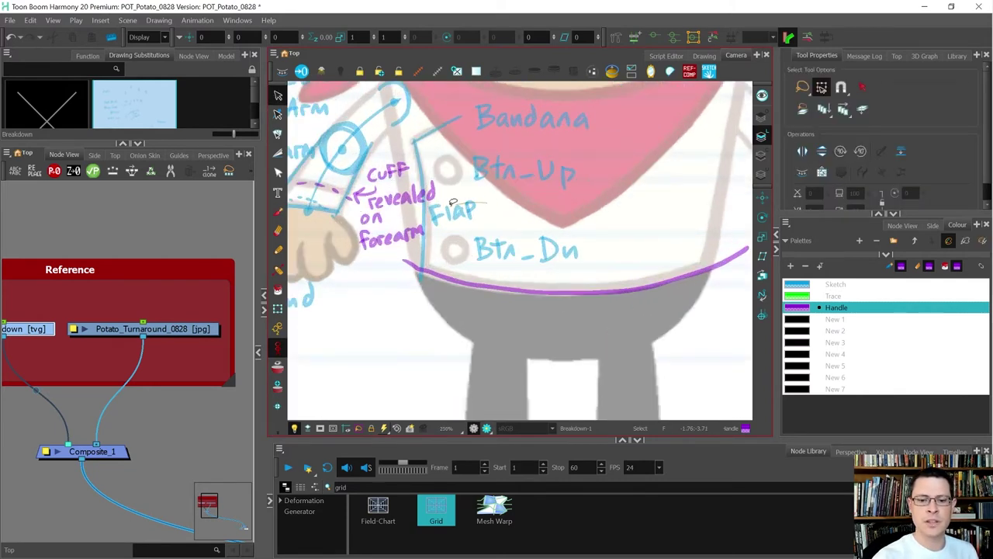
pyautogui.moveTo(477, 208); pyautogui.dragTo(518, 205)
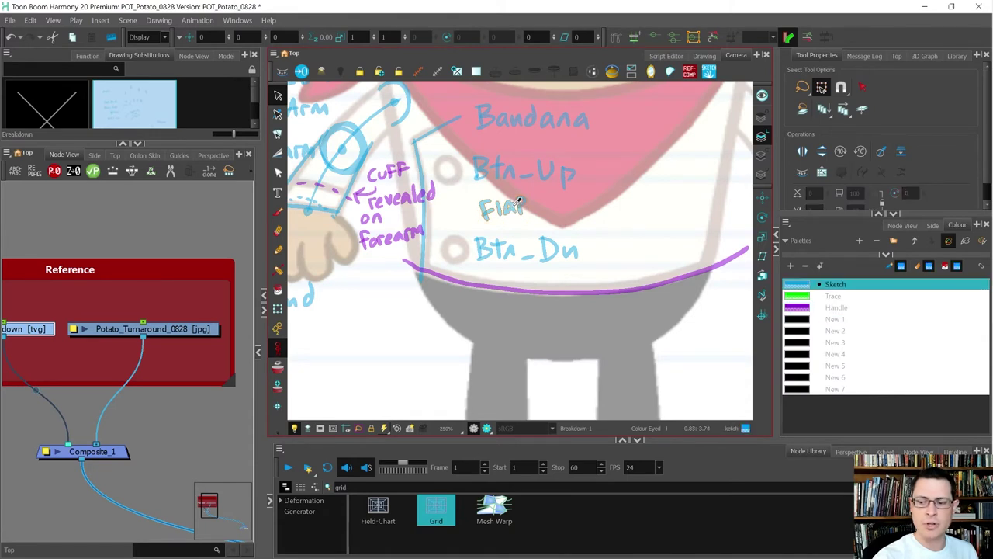
pyautogui.hotkey('alt', 'b')
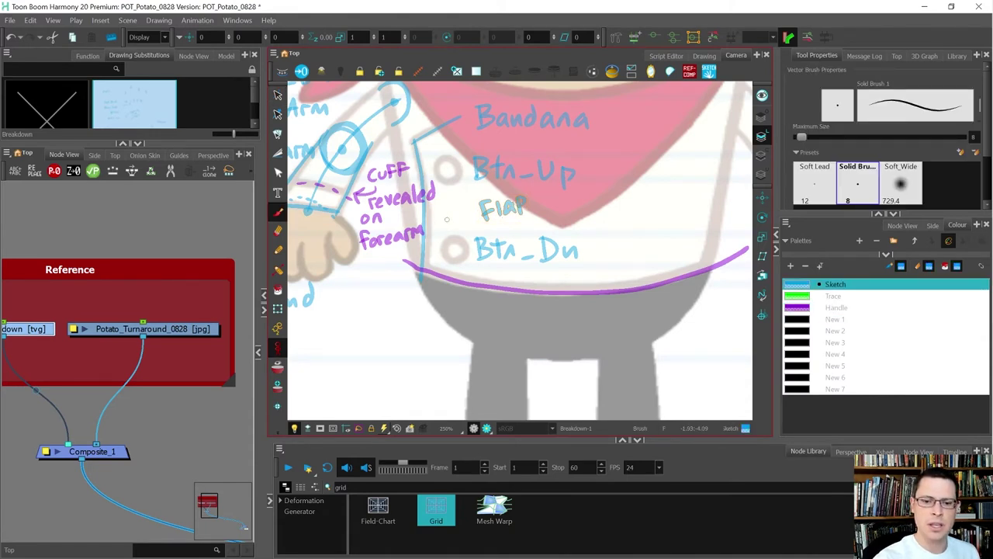
pyautogui.moveTo(443, 215)
pyautogui.mouseDown()
pyautogui.moveTo(434, 228)
pyautogui.moveTo(448, 218)
pyautogui.moveTo(466, 225)
pyautogui.mouseUp()
pyautogui.moveTo(458, 212); pyautogui.dragTo(471, 211)
pyautogui.moveTo(564, 319); pyautogui.dragTo(504, 332)
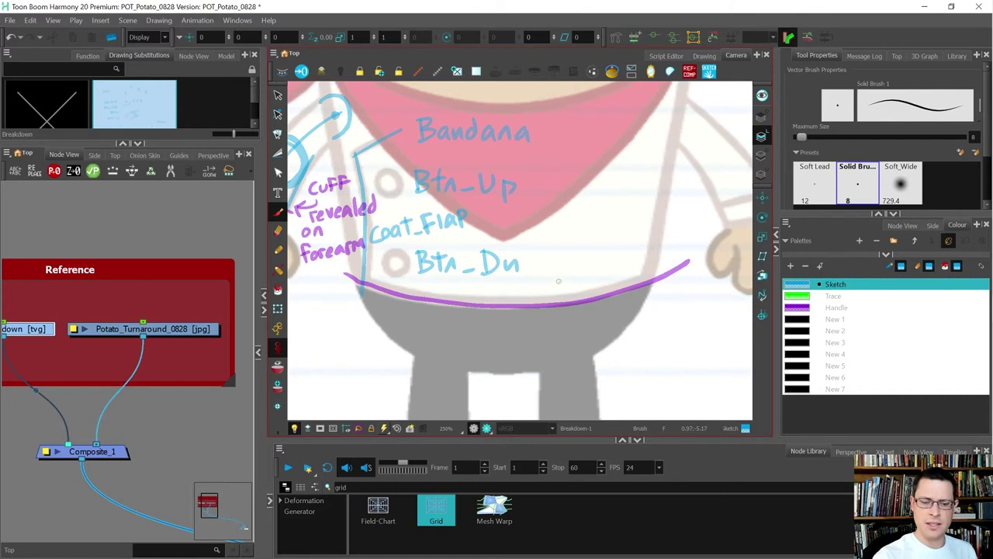
# Brush a curve in the purple Handle colour along the bandana's top edge, extending past the torso towards the Torso label
pyautogui.scroll(-3, 558, 283)
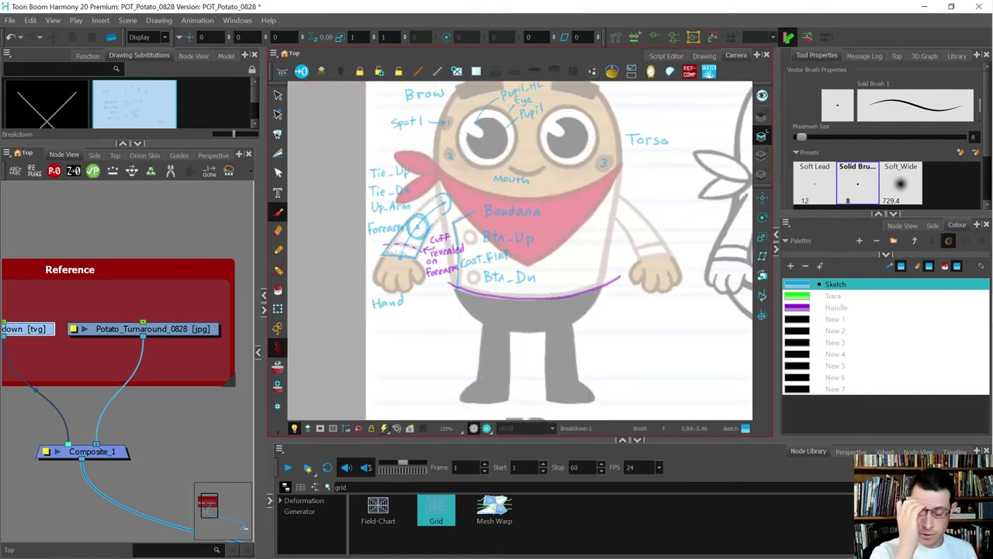
pyautogui.press('d')
pyautogui.click(610, 280)
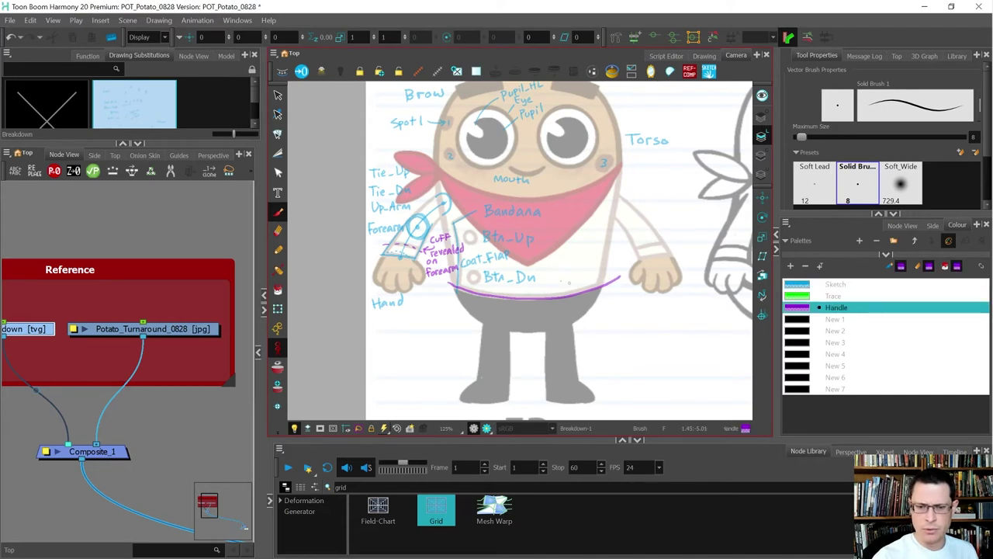
pyautogui.moveTo(436, 170)
pyautogui.mouseDown()
pyautogui.moveTo(460, 189)
pyautogui.moveTo(539, 203)
pyautogui.moveTo(581, 193)
pyautogui.moveTo(643, 152)
pyautogui.mouseUp()
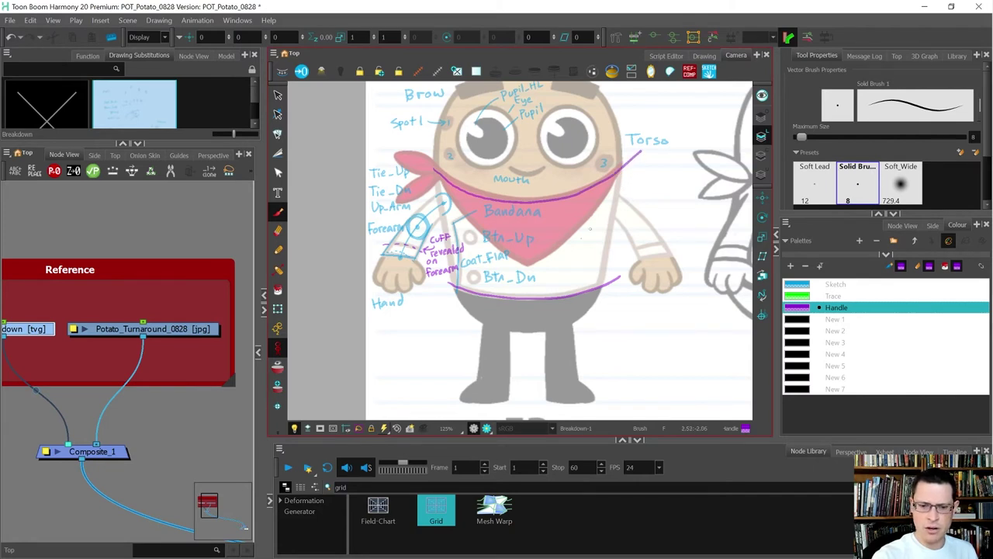
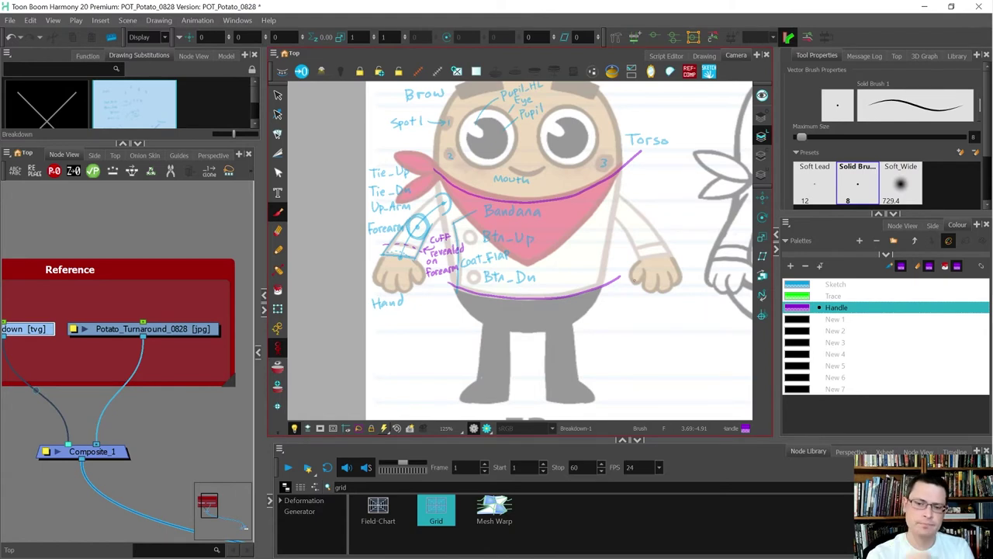
# Brush a leader line in the blue Sketch colour from the potato's head up and outward into the empty area above the Torso label
pyautogui.moveTo(609, 240); pyautogui.dragTo(528, 309)
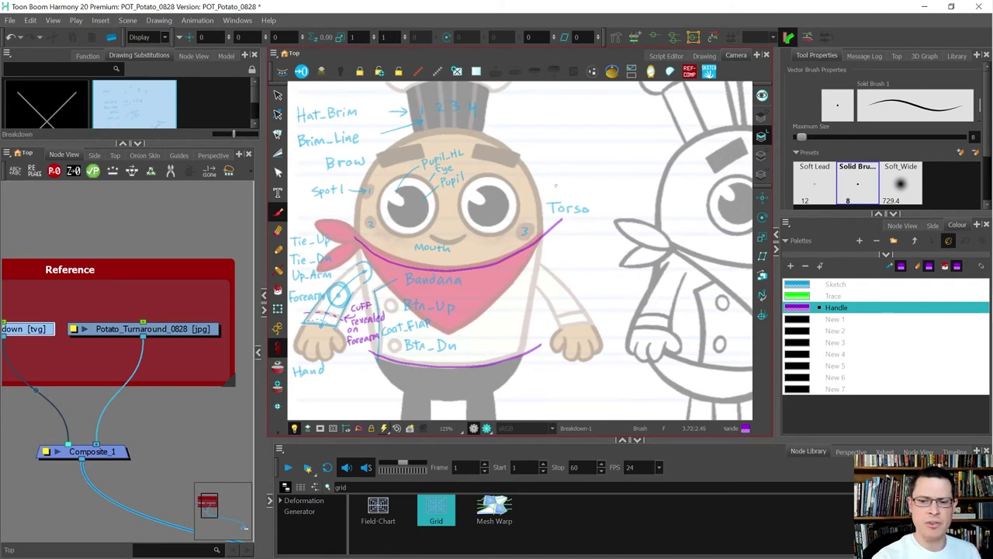
pyautogui.scroll(4, 554, 211)
pyautogui.press('d')
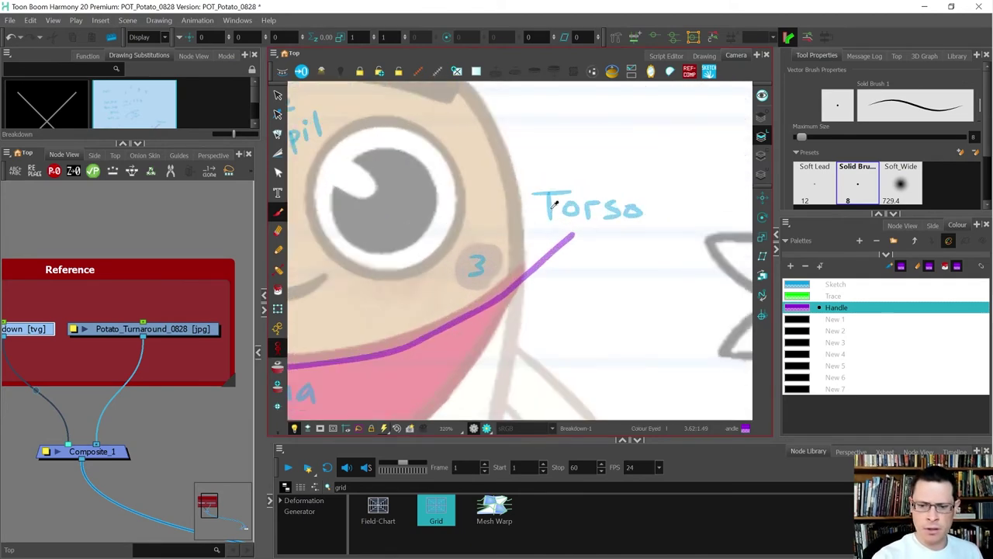
pyautogui.click(551, 210)
pyautogui.press('space')
pyautogui.moveTo(526, 242); pyautogui.dragTo(526, 346)
pyautogui.moveTo(485, 261); pyautogui.dragTo(557, 194)
pyautogui.press('space')
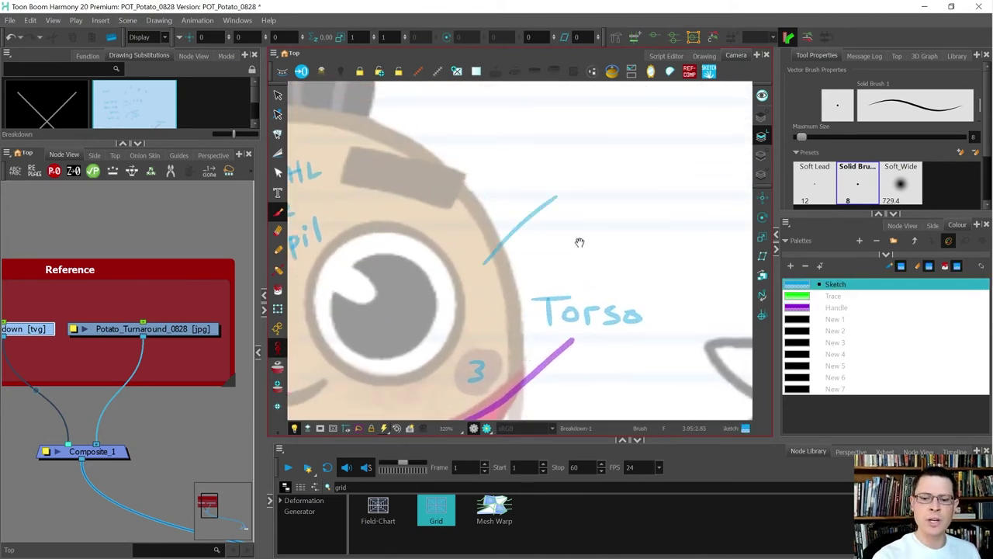
# Handwrite "Potato color as the" at the outer end of the head's leader line
pyautogui.moveTo(580, 242); pyautogui.dragTo(510, 242)
pyautogui.moveTo(493, 161); pyautogui.dragTo(494, 187)
pyautogui.moveTo(488, 163); pyautogui.dragTo(495, 176)
pyautogui.moveTo(507, 171)
pyautogui.mouseDown()
pyautogui.moveTo(512, 180)
pyautogui.moveTo(509, 172)
pyautogui.mouseUp()
pyautogui.moveTo(521, 159)
pyautogui.mouseDown()
pyautogui.moveTo(522, 183)
pyautogui.moveTo(529, 163)
pyautogui.mouseUp()
pyautogui.moveTo(544, 169)
pyautogui.mouseDown()
pyautogui.moveTo(535, 182)
pyautogui.moveTo(552, 183)
pyautogui.mouseUp()
pyautogui.moveTo(558, 157)
pyautogui.mouseDown()
pyautogui.moveTo(558, 181)
pyautogui.moveTo(570, 162)
pyautogui.mouseUp()
pyautogui.moveTo(576, 168)
pyautogui.mouseDown()
pyautogui.moveTo(573, 181)
pyautogui.moveTo(576, 168)
pyautogui.mouseUp()
pyautogui.moveTo(608, 163)
pyautogui.mouseDown()
pyautogui.moveTo(597, 172)
pyautogui.moveTo(607, 180)
pyautogui.mouseUp()
pyautogui.moveTo(616, 166)
pyautogui.mouseDown()
pyautogui.moveTo(631, 180)
pyautogui.moveTo(643, 166)
pyautogui.mouseUp()
pyautogui.moveTo(654, 163)
pyautogui.mouseDown()
pyautogui.moveTo(655, 180)
pyautogui.moveTo(665, 163)
pyautogui.mouseUp()
pyautogui.press('space')
pyautogui.moveTo(665, 205); pyautogui.dragTo(609, 207)
pyautogui.moveTo(638, 166); pyautogui.dragTo(630, 178)
pyautogui.moveTo(640, 166)
pyautogui.mouseDown()
pyautogui.moveTo(639, 178)
pyautogui.moveTo(677, 180)
pyautogui.mouseUp()
pyautogui.moveTo(668, 168)
pyautogui.mouseDown()
pyautogui.moveTo(688, 165)
pyautogui.moveTo(689, 180)
pyautogui.mouseUp()
pyautogui.moveTo(690, 172); pyautogui.dragTo(719, 180)
# Handwrite "base color" as the note's second line and add a circled 1 in front of "Potato"
pyautogui.moveTo(446, 194); pyautogui.dragTo(447, 219)
pyautogui.moveTo(447, 209); pyautogui.dragTo(458, 217)
pyautogui.moveTo(460, 205)
pyautogui.mouseDown()
pyautogui.moveTo(470, 203)
pyautogui.moveTo(475, 217)
pyautogui.mouseUp()
pyautogui.moveTo(492, 200)
pyautogui.mouseDown()
pyautogui.moveTo(478, 217)
pyautogui.moveTo(535, 215)
pyautogui.mouseUp()
pyautogui.moveTo(552, 202); pyautogui.dragTo(556, 201)
pyautogui.moveTo(571, 186)
pyautogui.mouseDown()
pyautogui.moveTo(569, 214)
pyautogui.moveTo(579, 203)
pyautogui.moveTo(590, 214)
pyautogui.mouseUp()
pyautogui.moveTo(590, 207); pyautogui.dragTo(602, 202)
pyautogui.scroll(-4, 602, 222)
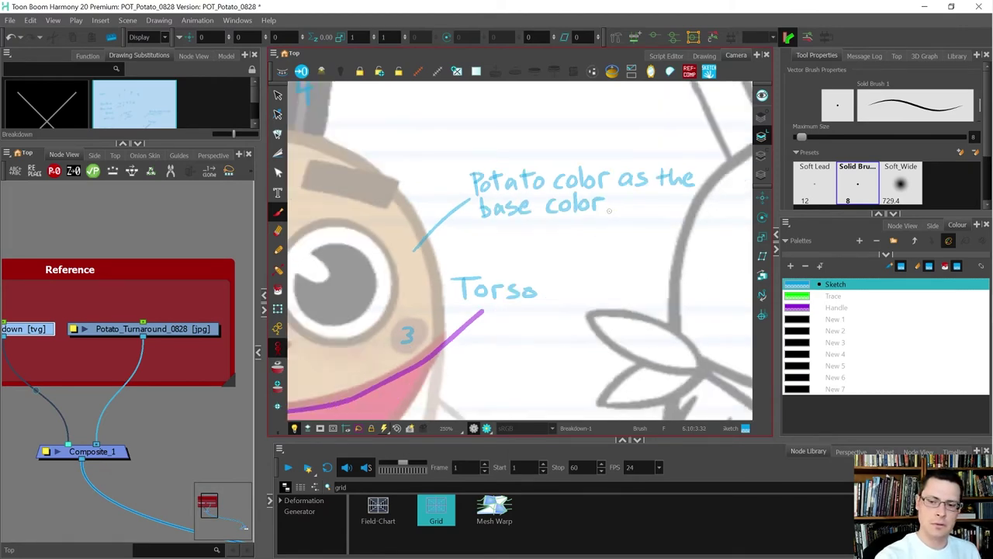
pyautogui.moveTo(578, 312); pyautogui.dragTo(585, 268)
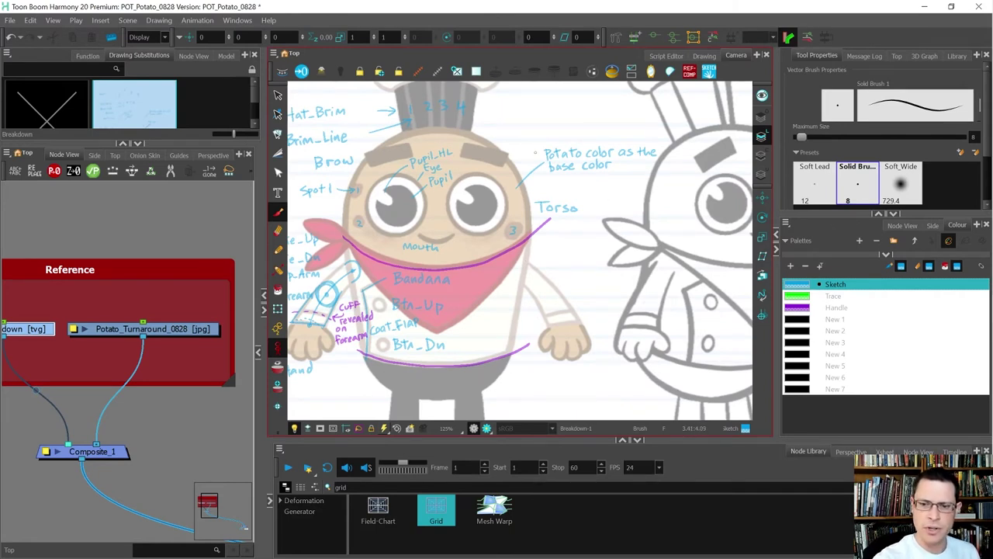
pyautogui.moveTo(540, 146); pyautogui.dragTo(539, 147)
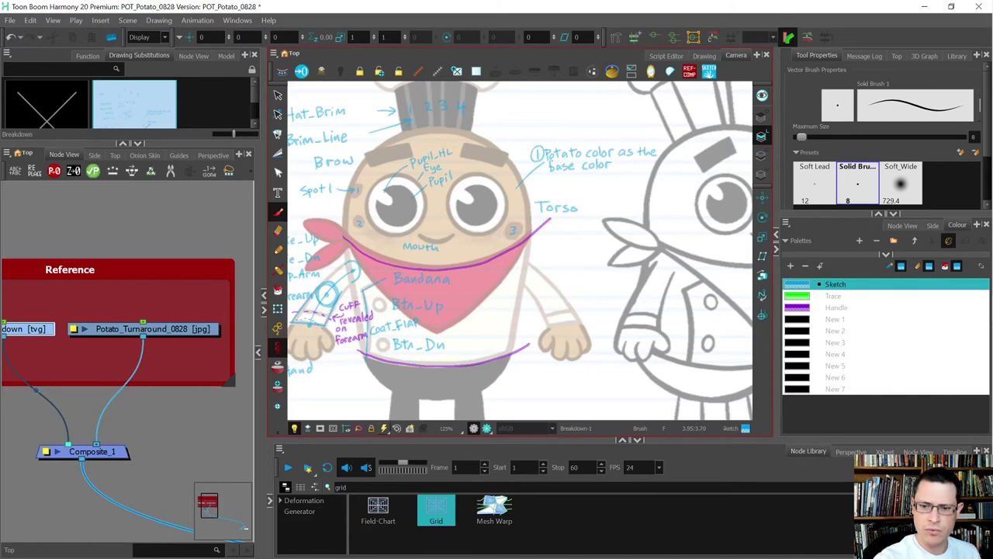
# Handwrite a circled 2 followed by "Black Pants color" beside the front view's pants
pyautogui.scroll(-1, 564, 327)
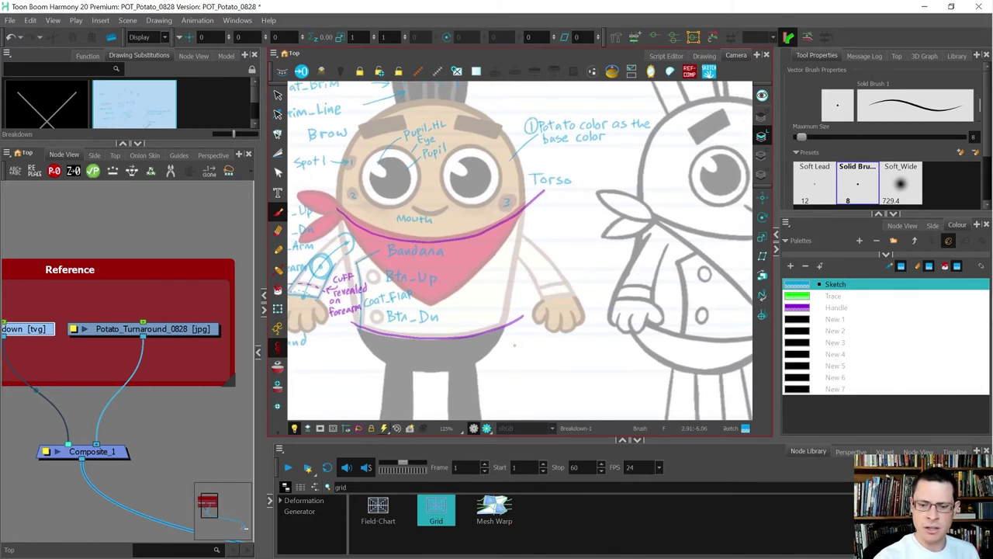
pyautogui.moveTo(512, 348)
pyautogui.mouseDown()
pyautogui.moveTo(520, 357)
pyautogui.moveTo(515, 345)
pyautogui.mouseUp()
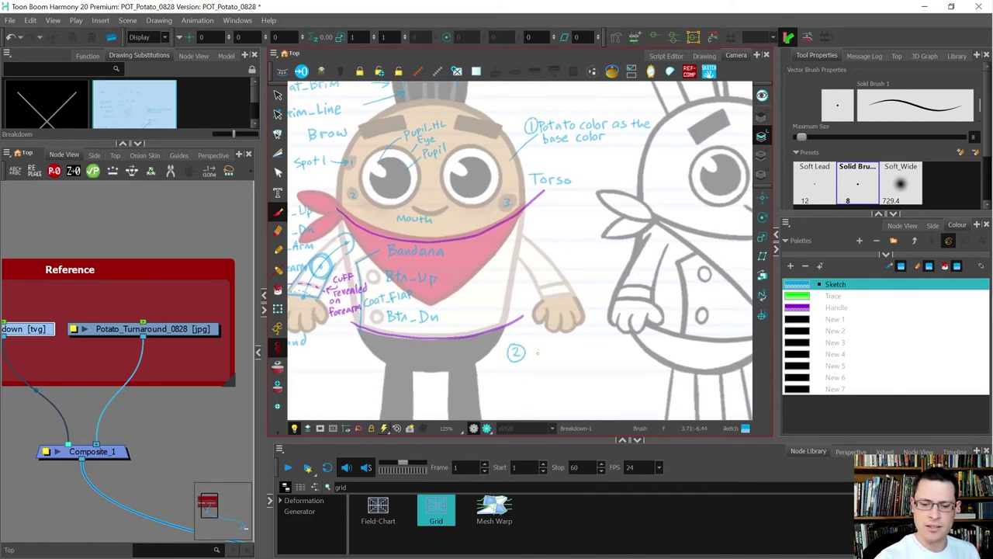
pyautogui.moveTo(533, 347)
pyautogui.mouseDown()
pyautogui.moveTo(533, 360)
pyautogui.moveTo(564, 360)
pyautogui.mouseUp()
pyautogui.moveTo(567, 345)
pyautogui.mouseDown()
pyautogui.moveTo(571, 360)
pyautogui.moveTo(592, 354)
pyautogui.mouseUp()
pyautogui.moveTo(598, 356); pyautogui.dragTo(611, 360)
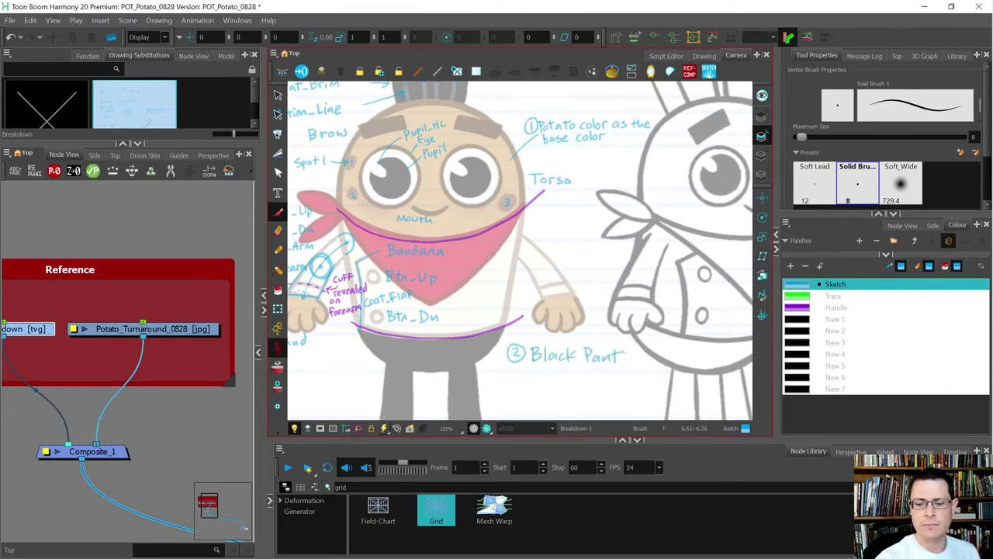
pyautogui.moveTo(554, 371); pyautogui.dragTo(563, 377)
pyautogui.moveTo(568, 371); pyautogui.dragTo(580, 371)
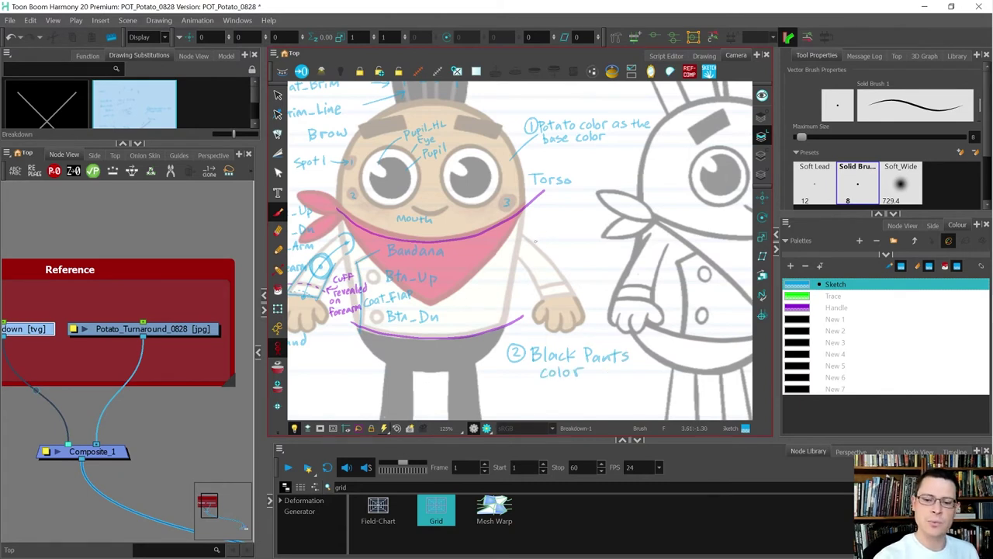
# Handwrite circled notes "3 Coat color" and "4 Bandana" below the Torso label, with arrows pointing to the coat and the bandana
pyautogui.moveTo(551, 213)
pyautogui.mouseDown()
pyautogui.moveTo(500, 268)
pyautogui.moveTo(511, 265)
pyautogui.mouseUp()
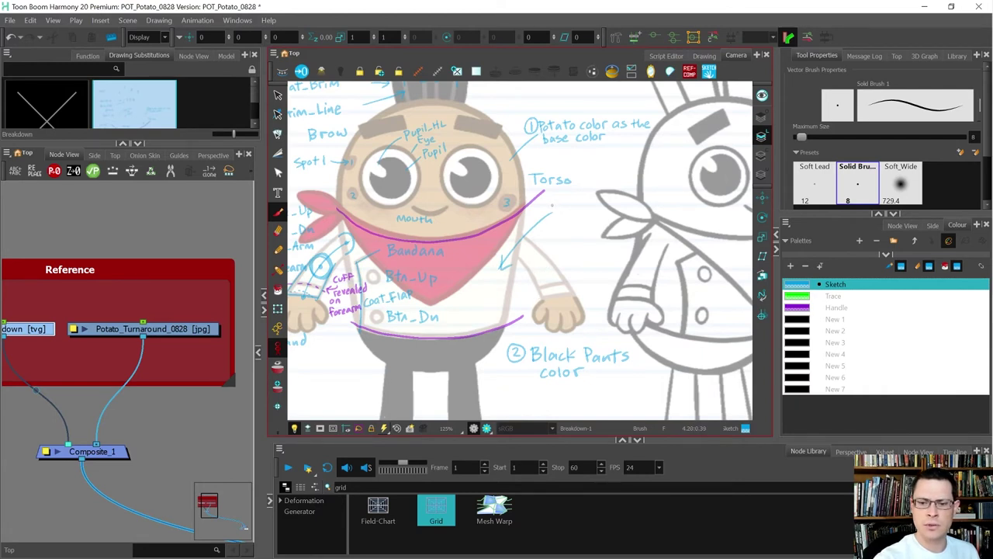
pyautogui.moveTo(556, 199); pyautogui.dragTo(607, 215)
pyautogui.moveTo(609, 201); pyautogui.dragTo(610, 215)
pyautogui.moveTo(606, 207); pyautogui.dragTo(614, 206)
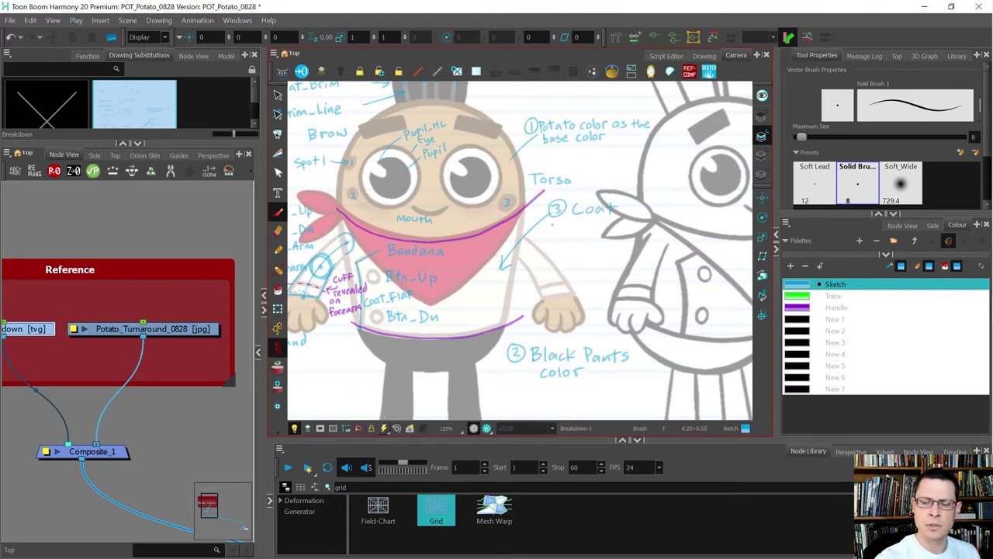
pyautogui.moveTo(557, 223); pyautogui.dragTo(581, 224)
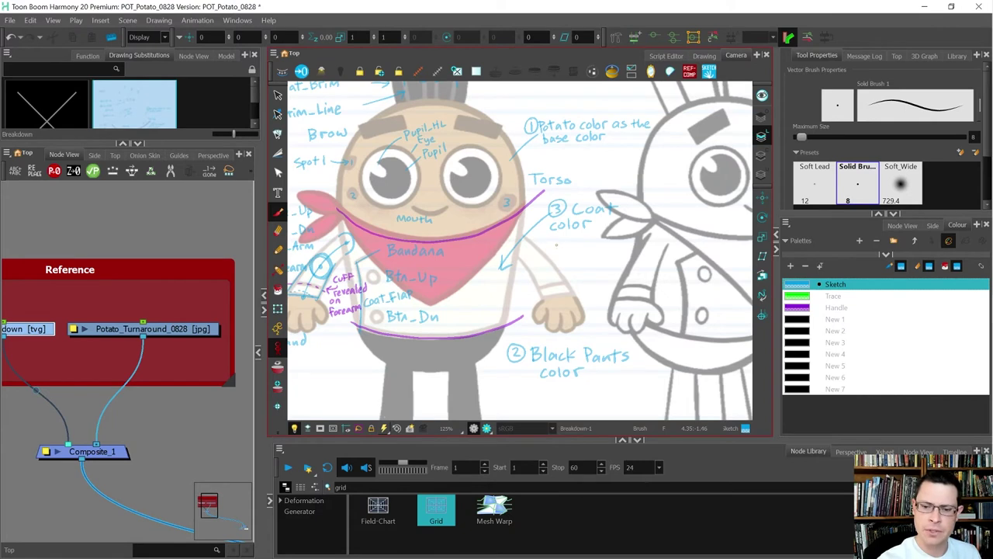
pyautogui.moveTo(567, 238); pyautogui.dragTo(572, 247)
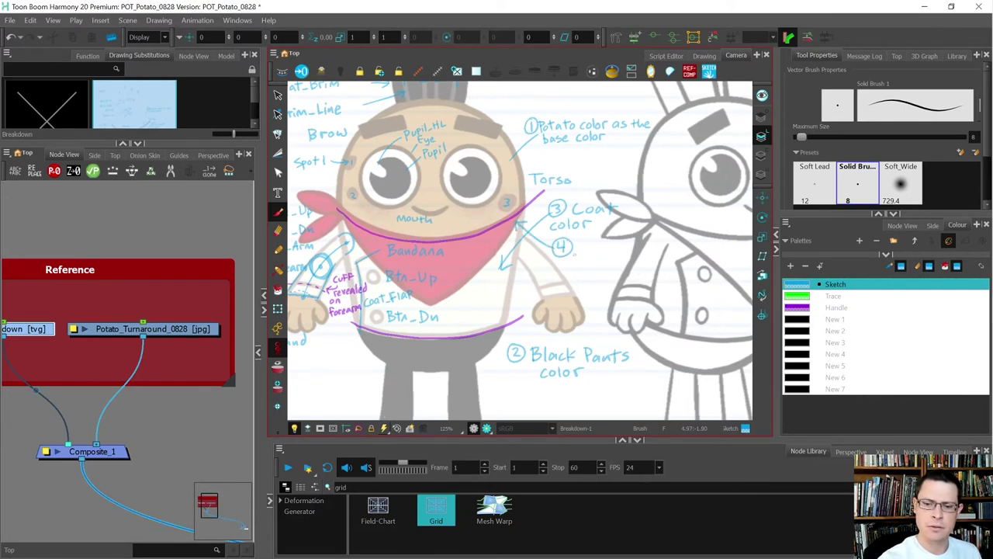
pyautogui.moveTo(581, 241)
pyautogui.mouseDown()
pyautogui.moveTo(582, 254)
pyautogui.moveTo(634, 252)
pyautogui.mouseUp()
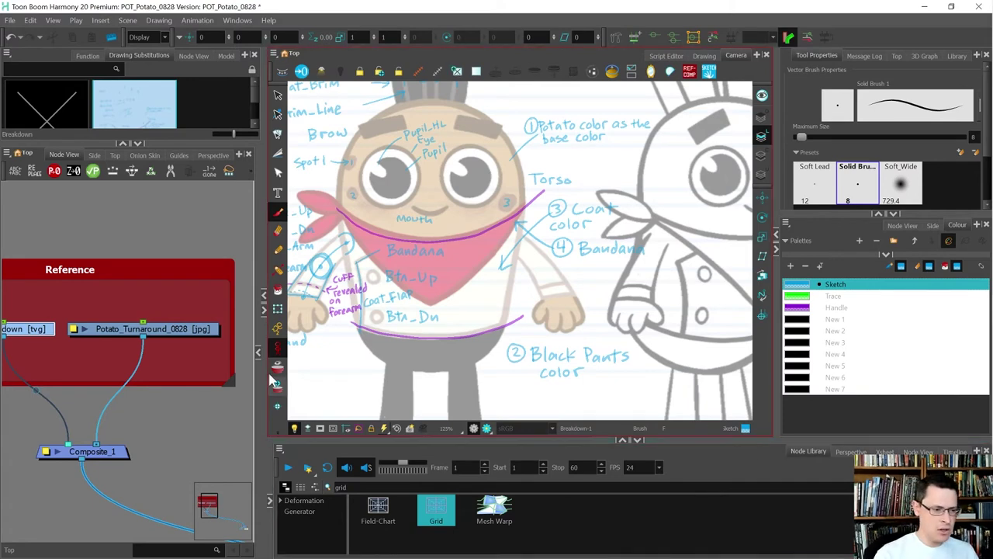
# Disable the Breakdown drawing node in the Reference group to hide the annotations
pyautogui.scroll(-2, 184, 362)
pyautogui.click(45, 300)
pyautogui.click(66, 338)
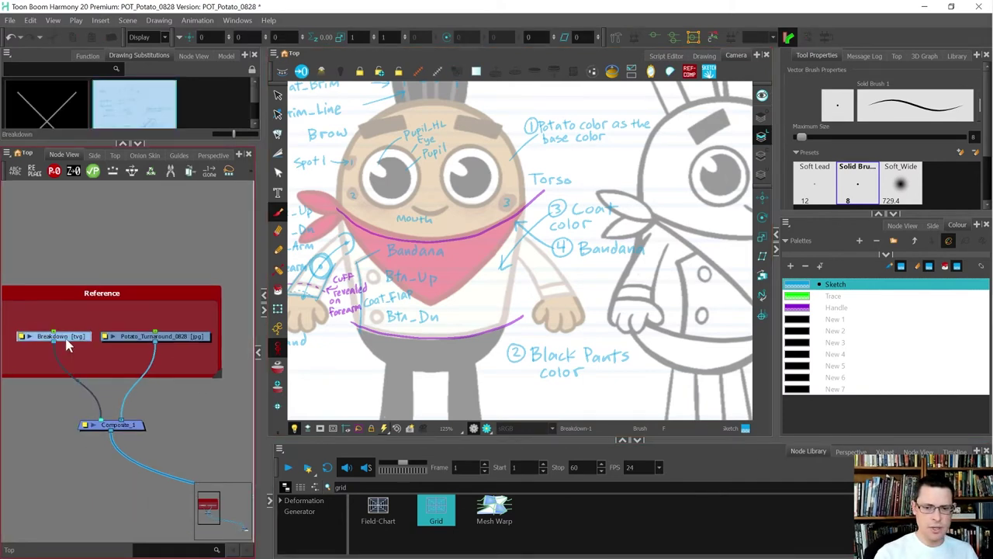
pyautogui.press('d')
# Examine how the bandana and coat edges wrap around the body across the FR, QF, PR and QB turnaround views
pyautogui.scroll(3, 533, 194)
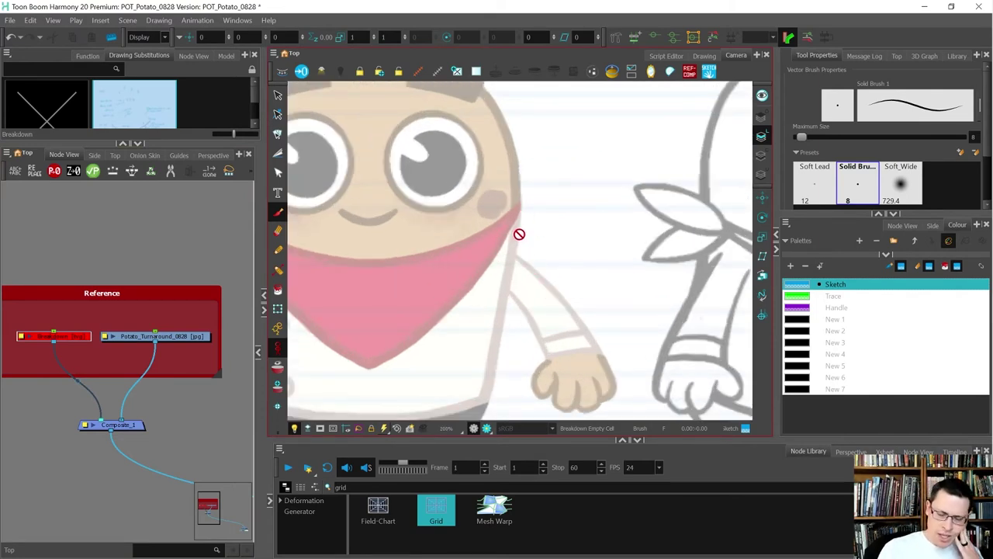
pyautogui.scroll(-3, 518, 232)
pyautogui.scroll(1, 445, 254)
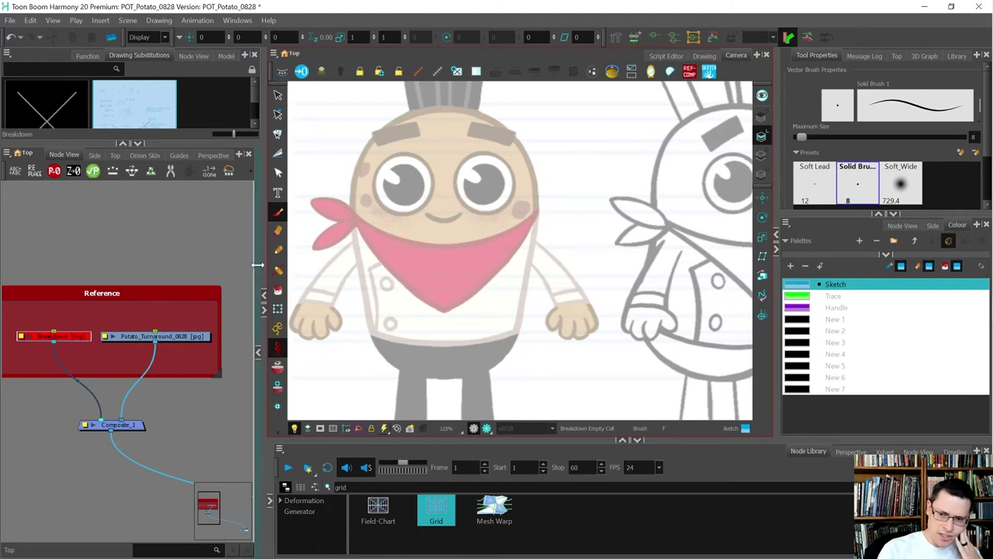
pyautogui.scroll(-3, 290, 264)
pyautogui.scroll(-1, 347, 275)
pyautogui.scroll(3, 554, 270)
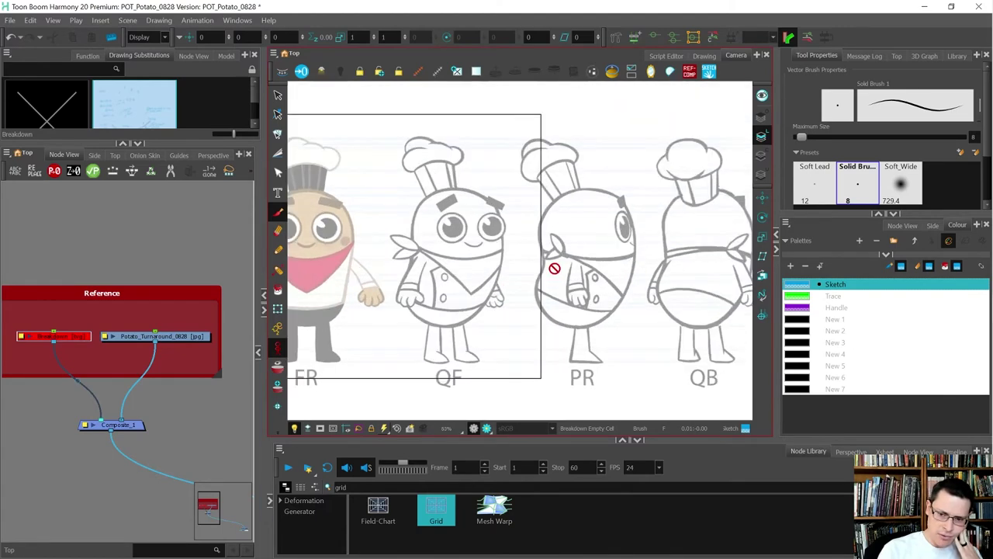
pyautogui.scroll(-2, 458, 292)
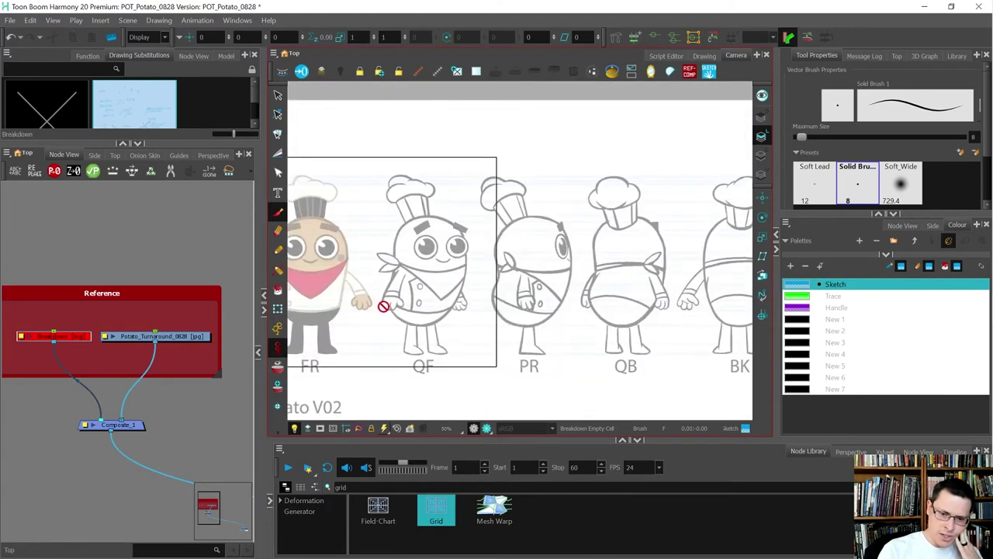
pyautogui.scroll(1, 335, 298)
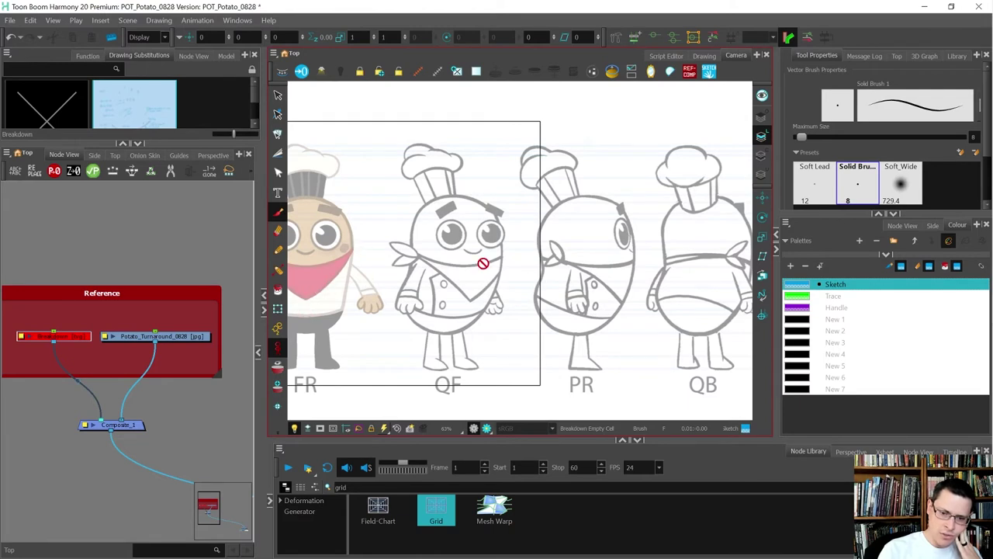
pyautogui.scroll(3, 334, 260)
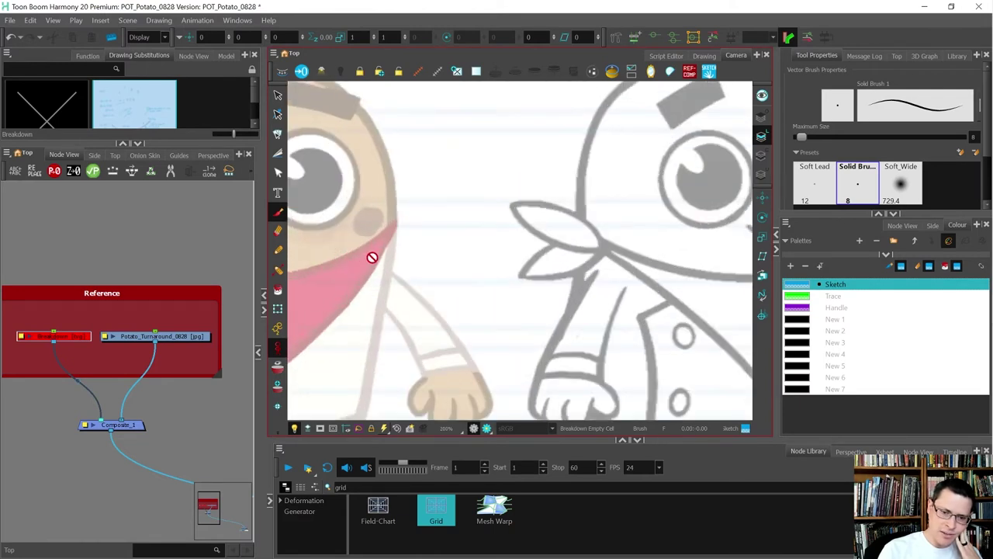
pyautogui.scroll(-2, 363, 282)
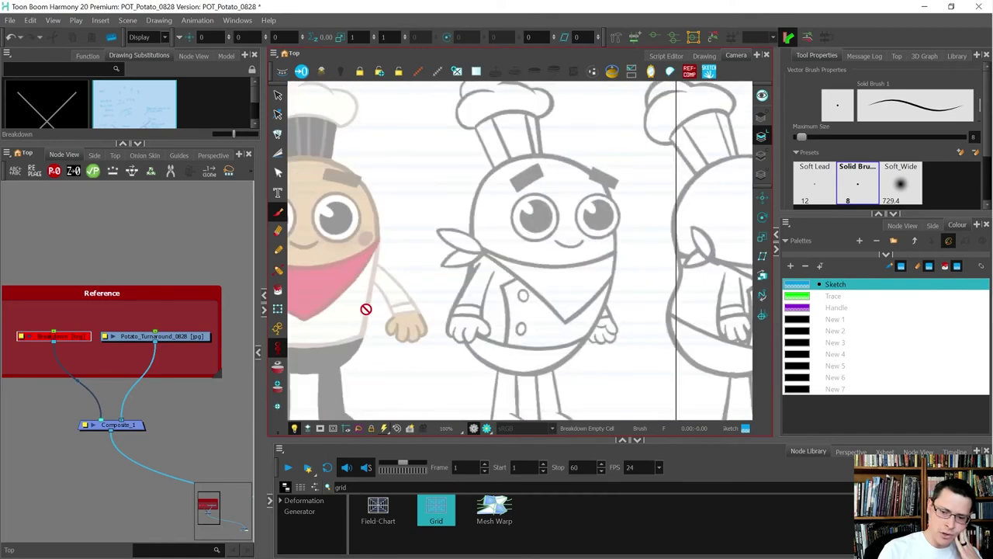
pyautogui.scroll(-2, 365, 308)
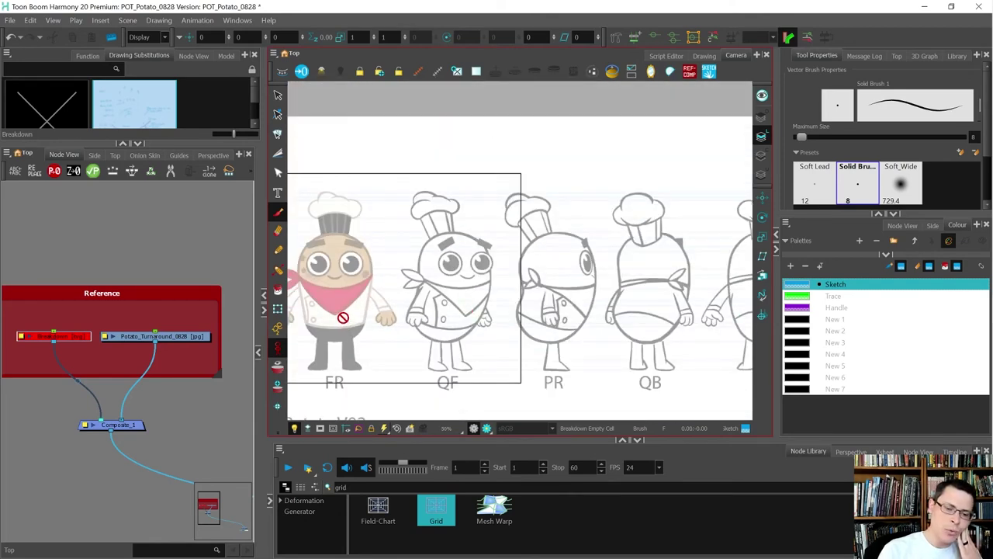
pyautogui.scroll(2, 316, 288)
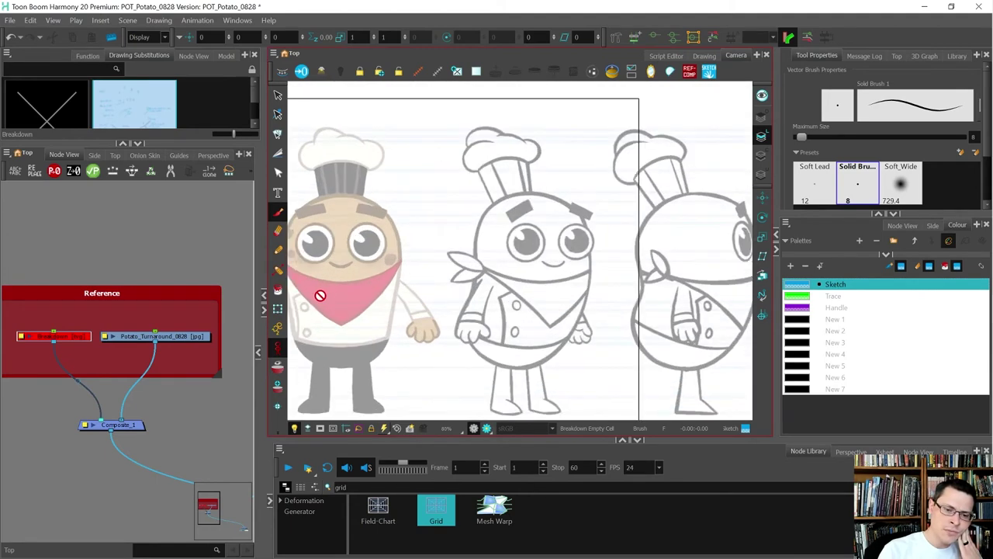
pyautogui.scroll(1, 407, 285)
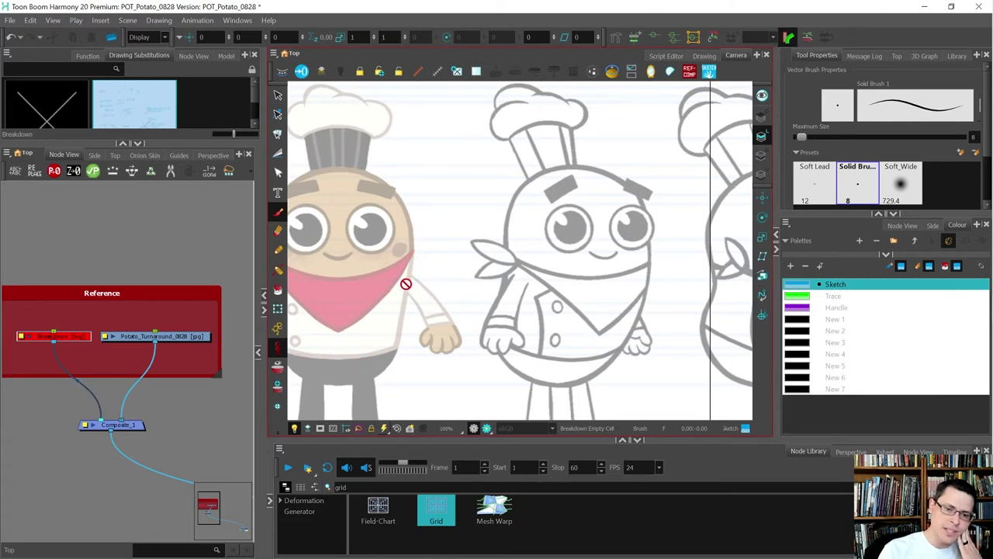
pyautogui.scroll(-2, 492, 269)
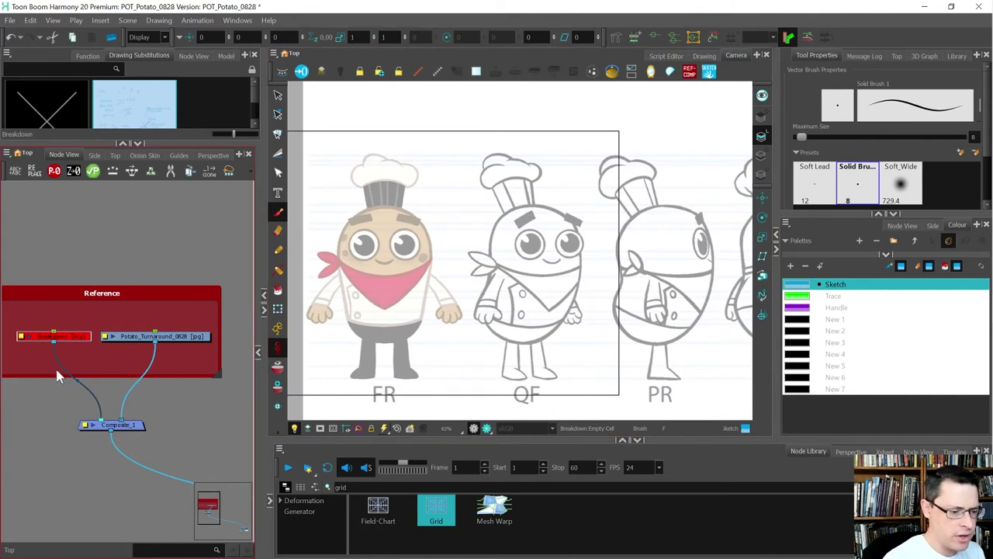
# Re-enable the Breakdown drawing node and clear the node selection
pyautogui.press('a')
pyautogui.click(96, 357)
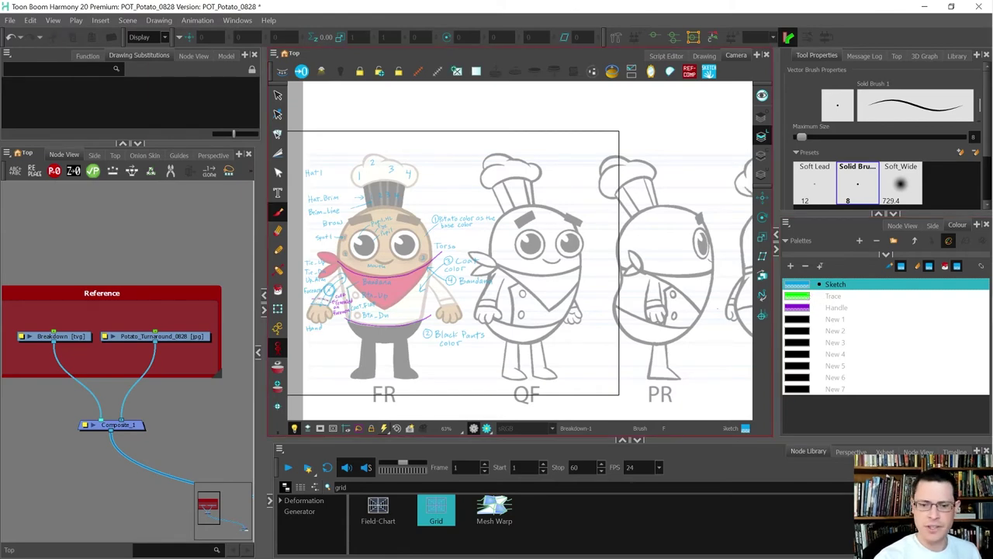
# Brush a line in the purple Handle colour from the head's upper outer edge up beside the chef hat
pyautogui.scroll(3, 427, 222)
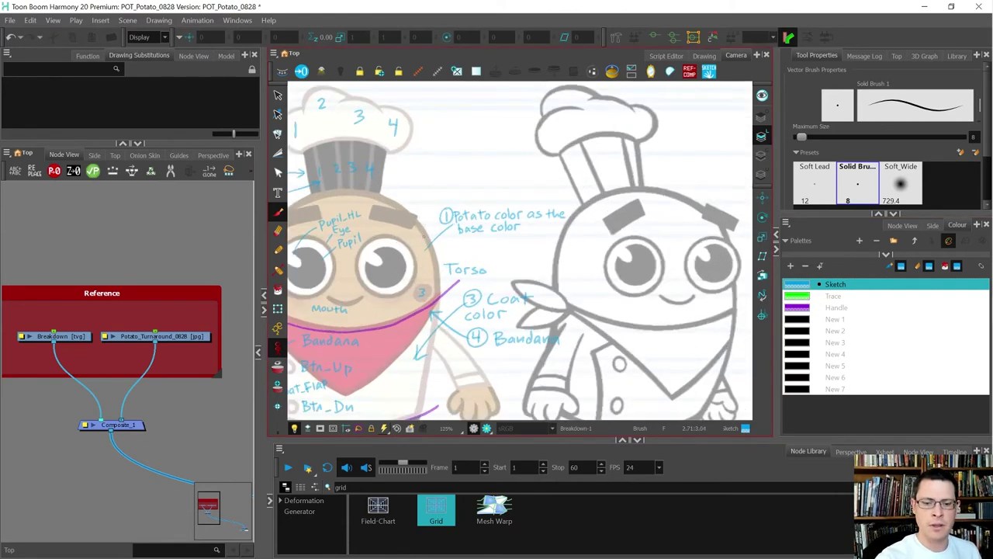
pyautogui.moveTo(424, 237); pyautogui.dragTo(485, 224)
pyautogui.click(802, 309)
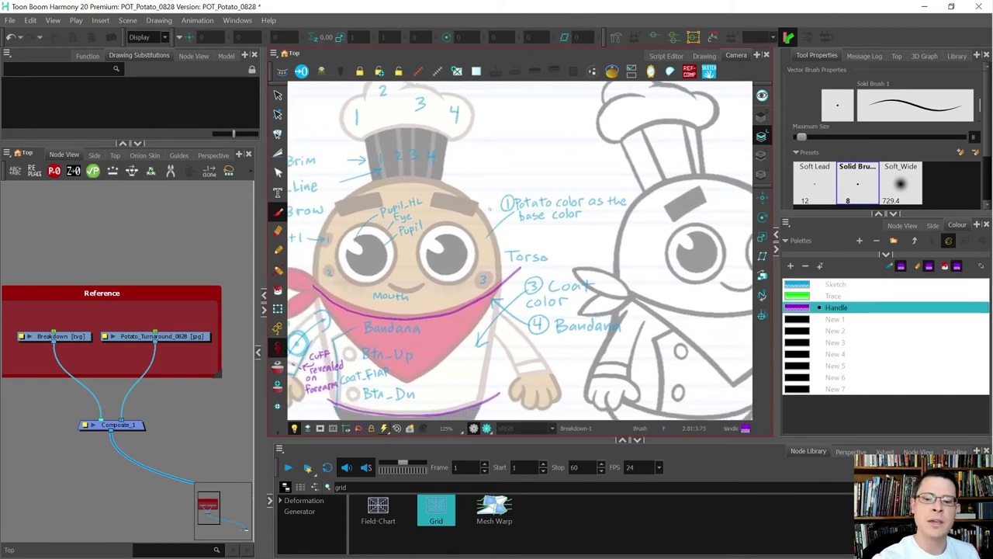
pyautogui.moveTo(481, 210); pyautogui.dragTo(503, 142)
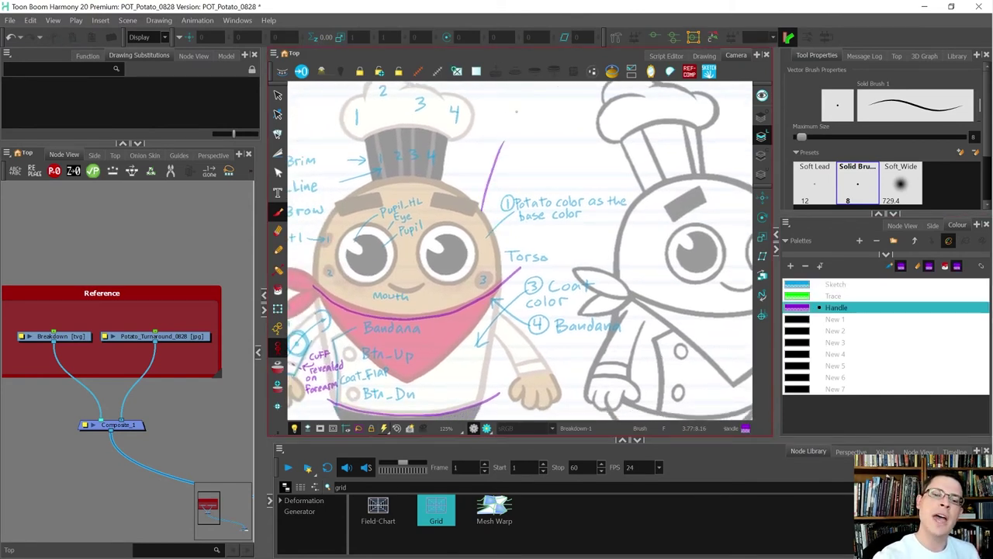
# Redraw the purple line rising from the head's upper outer edge and handwrite "Line of torso" above it
pyautogui.hotkey('ctrl', 'z')
pyautogui.moveTo(463, 192)
pyautogui.mouseDown()
pyautogui.moveTo(491, 107)
pyautogui.moveTo(471, 176)
pyautogui.mouseUp()
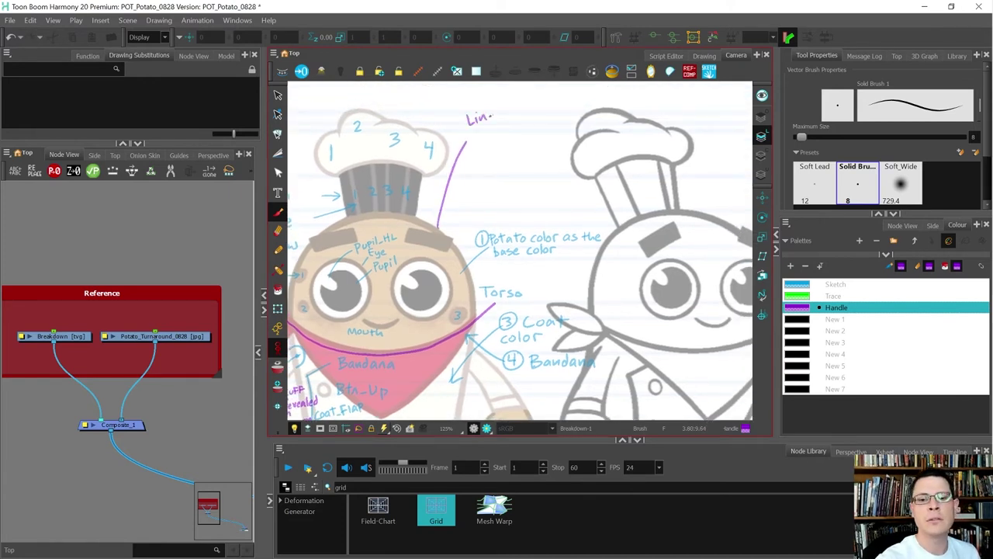
pyautogui.moveTo(488, 114)
pyautogui.mouseDown()
pyautogui.moveTo(517, 104)
pyautogui.moveTo(532, 117)
pyautogui.mouseUp()
pyautogui.moveTo(526, 107); pyautogui.dragTo(551, 106)
pyautogui.moveTo(558, 105)
pyautogui.mouseDown()
pyautogui.moveTo(553, 113)
pyautogui.moveTo(565, 108)
pyautogui.mouseUp()
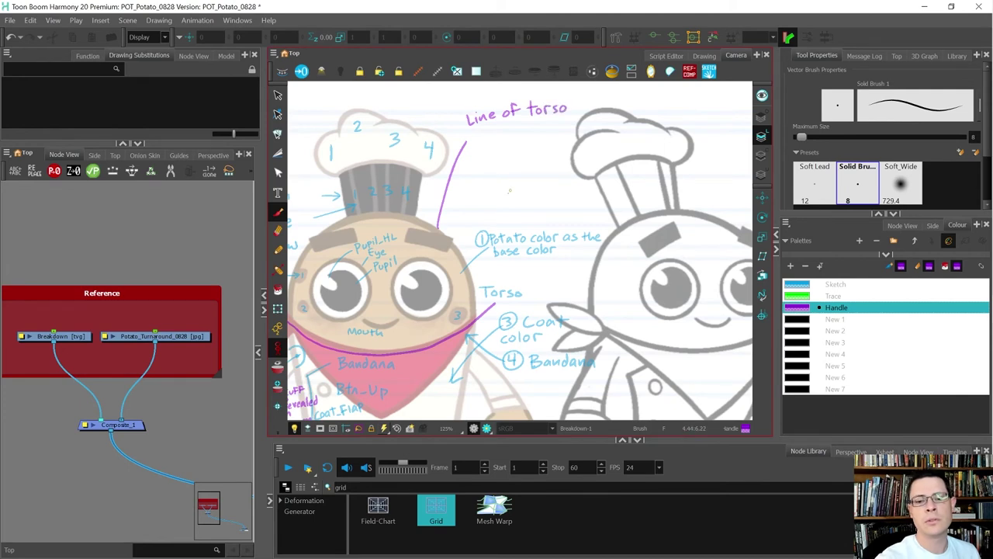
# Move the "Line of torso" label higher above the chef hat, deselect it and return to the Brush tool
pyautogui.moveTo(495, 335); pyautogui.dragTo(500, 289)
pyautogui.press('1')
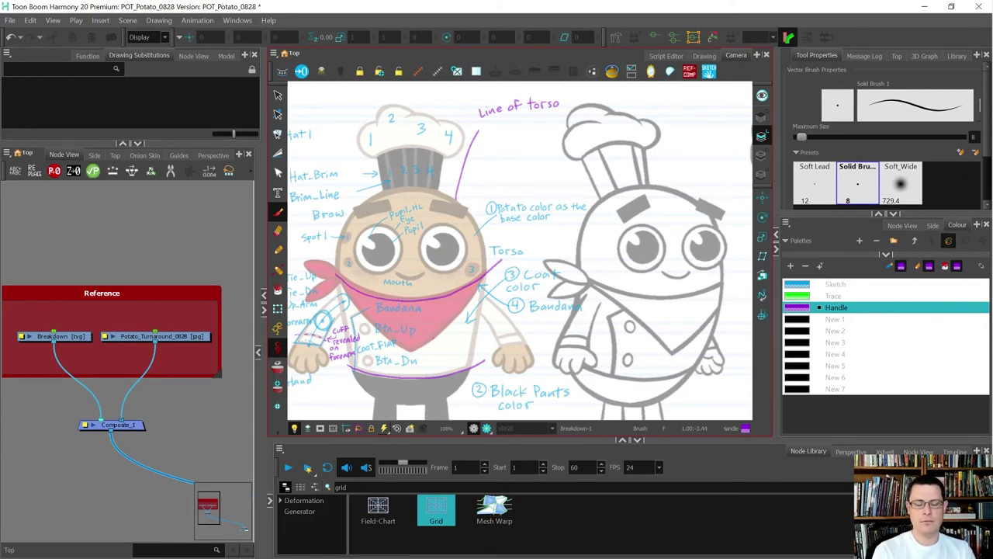
pyautogui.moveTo(528, 132); pyautogui.dragTo(556, 238)
pyautogui.hotkey('alt', 's')
pyautogui.moveTo(594, 197)
pyautogui.mouseDown()
pyautogui.moveTo(526, 199)
pyautogui.moveTo(585, 251)
pyautogui.mouseUp()
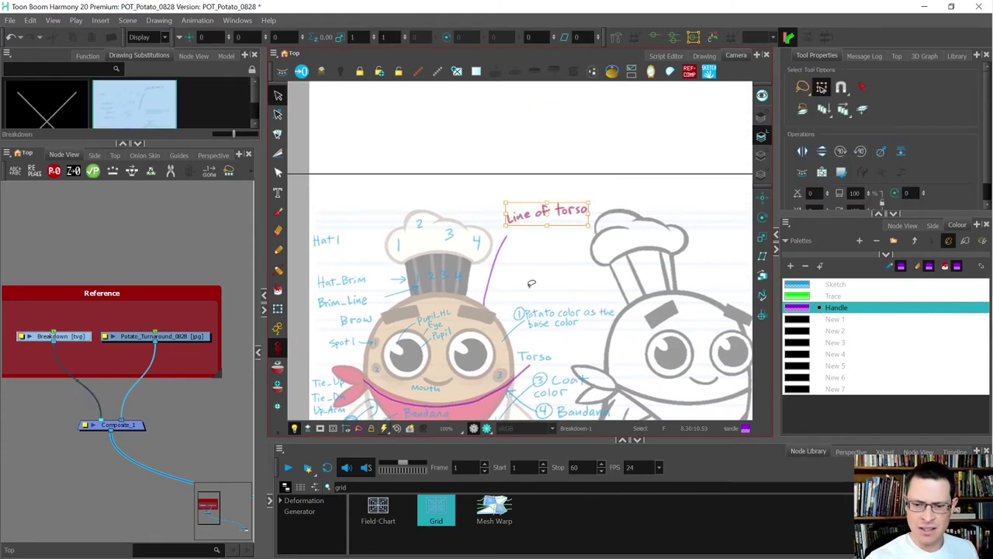
pyautogui.moveTo(560, 211)
pyautogui.mouseDown()
pyautogui.moveTo(517, 184)
pyautogui.moveTo(540, 182)
pyautogui.mouseUp()
pyautogui.click(536, 275)
pyautogui.hotkey('alt', 'b')
# Start a purple text note in the blank area above the front-view character with the heading "Bandana-"
pyautogui.press('2')
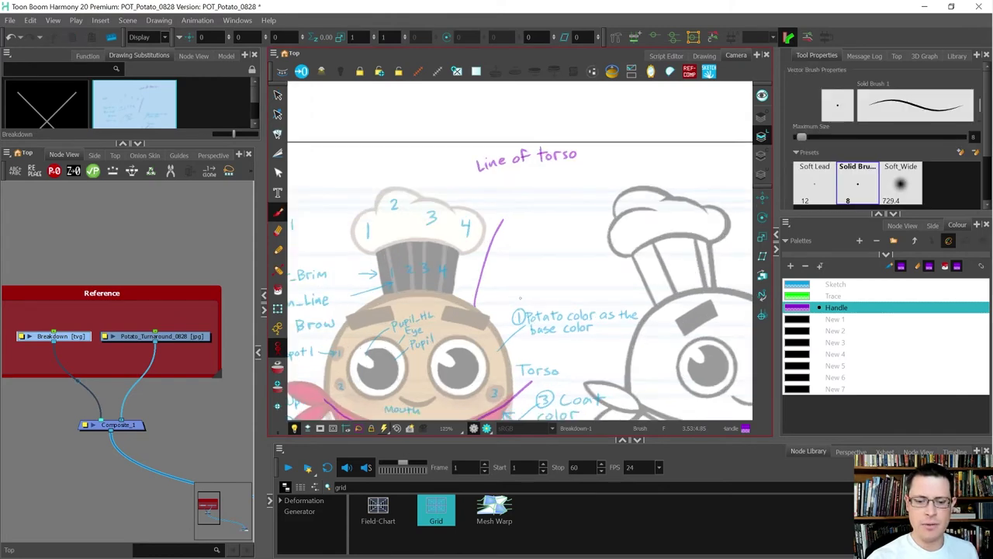
pyautogui.scroll(-4, 520, 299)
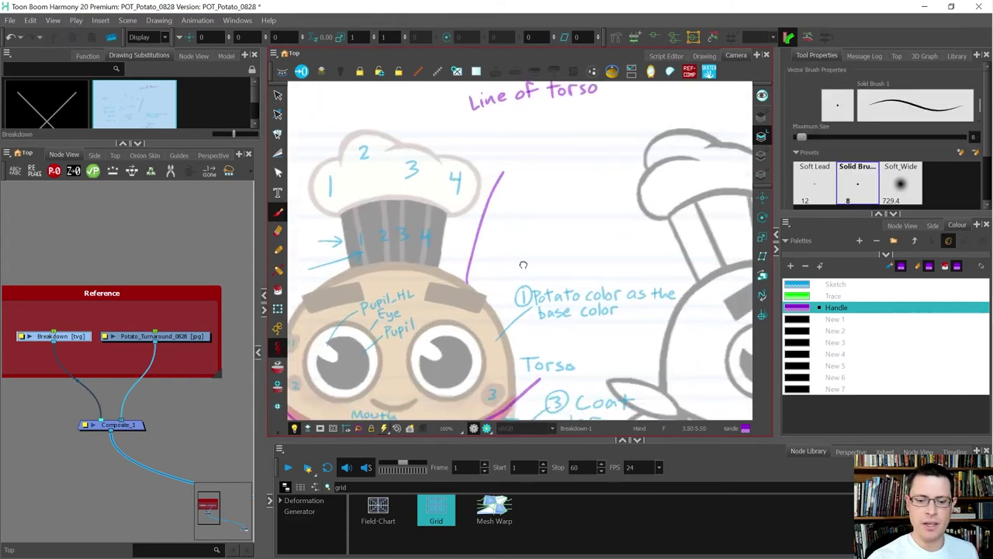
pyautogui.moveTo(509, 332); pyautogui.dragTo(496, 311)
pyautogui.scroll(-3, 494, 306)
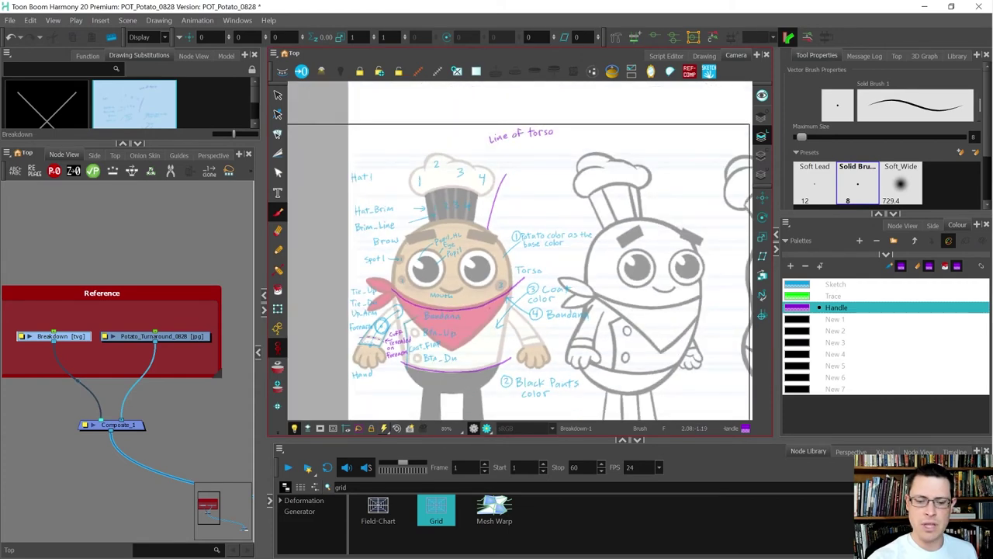
pyautogui.moveTo(534, 272); pyautogui.dragTo(530, 220)
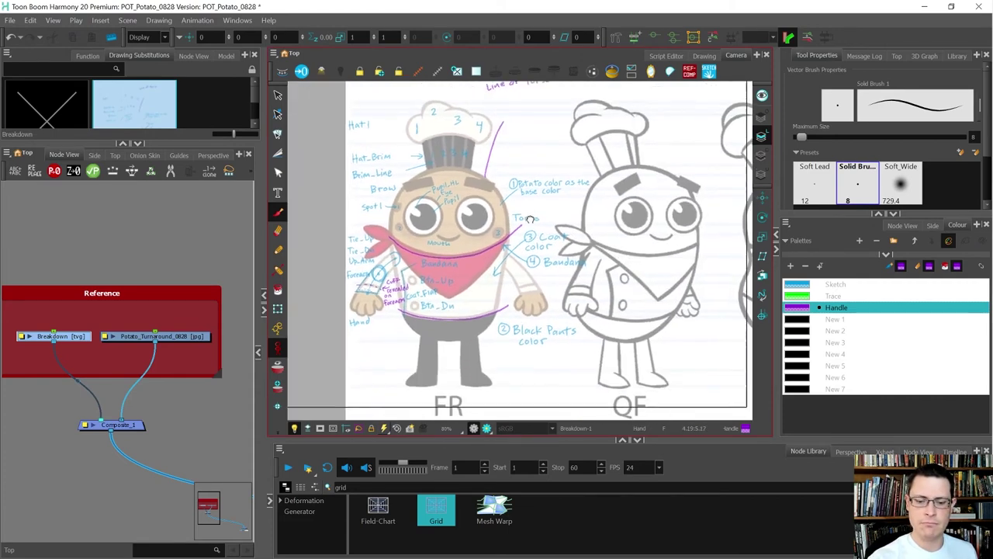
pyautogui.moveTo(537, 170); pyautogui.dragTo(543, 304)
pyautogui.moveTo(554, 239); pyautogui.dragTo(556, 223)
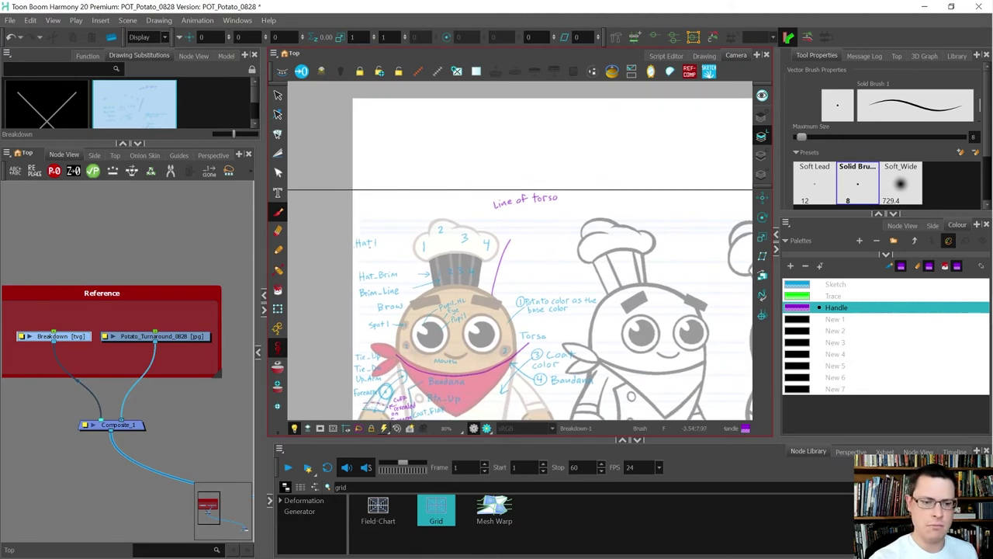
pyautogui.click(277, 192)
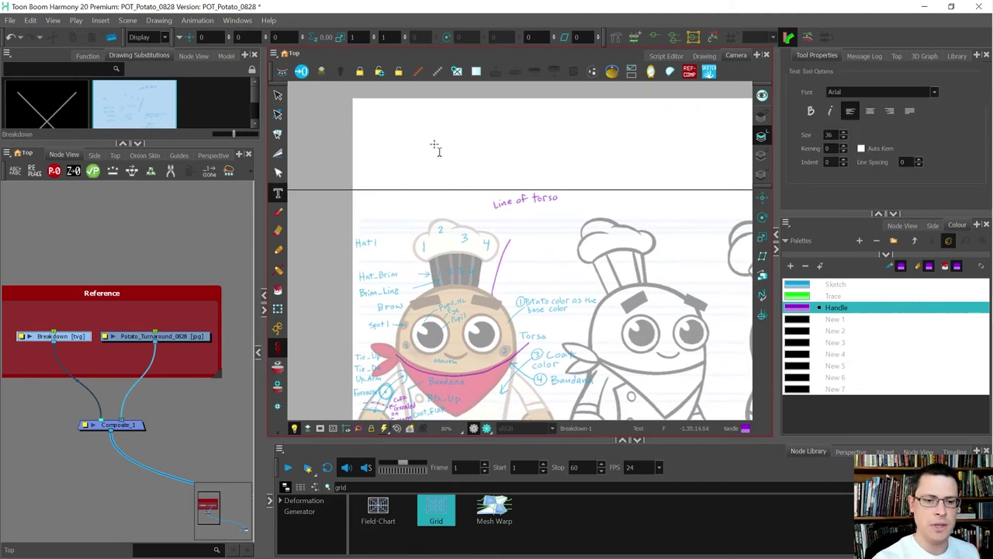
pyautogui.moveTo(386, 111); pyautogui.dragTo(583, 319)
pyautogui.write('Bandana-')
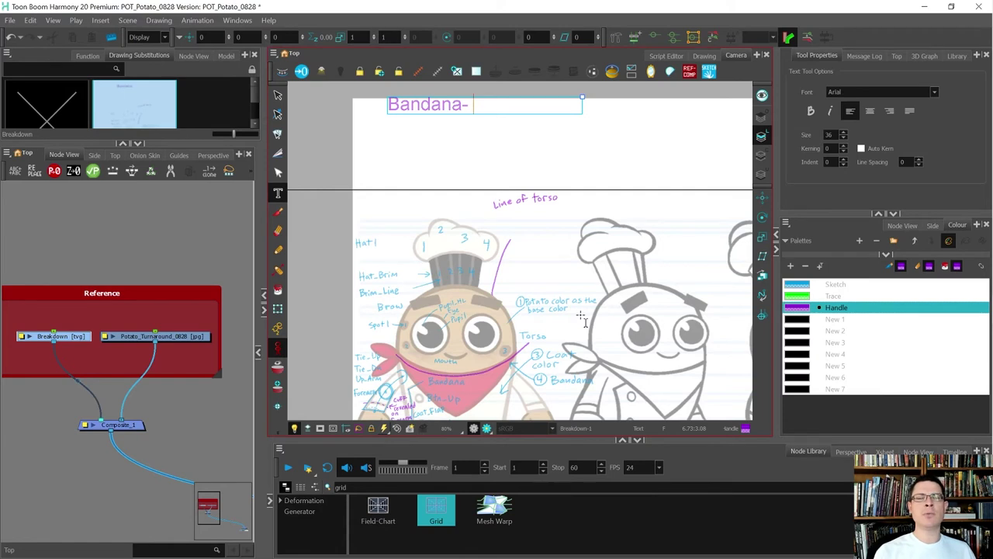
# Add the lines "OL- Dark fill color", "LA- Dark Line color" and "CA- Red fill color" below the Bandana heading
pyautogui.press('Return')
pyautogui.write('OL')
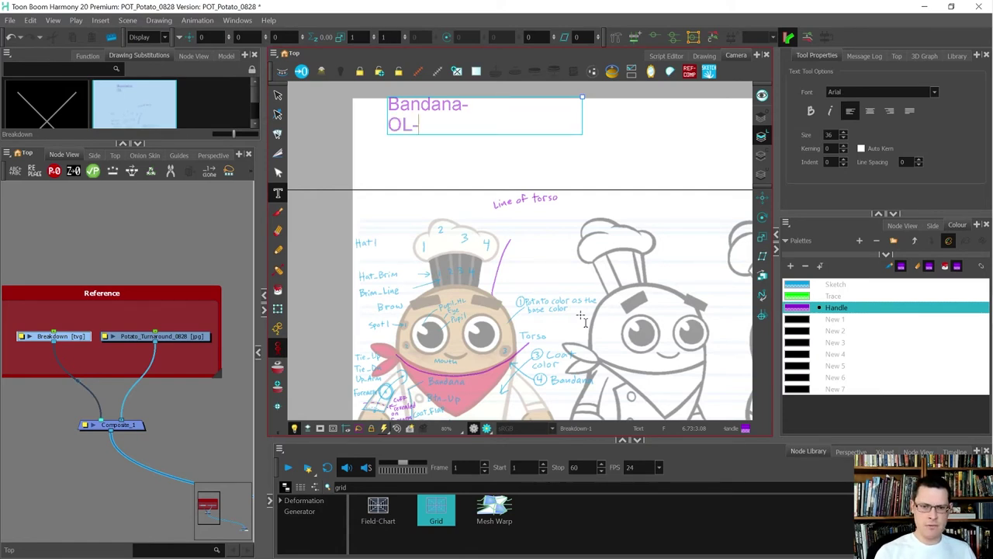
pyautogui.write('-')
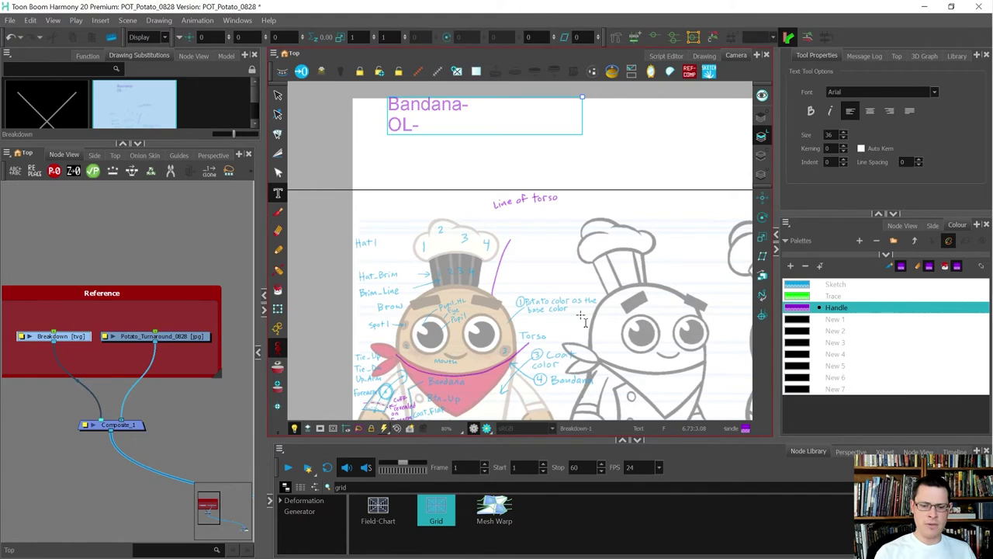
pyautogui.write(' Dark fill color')
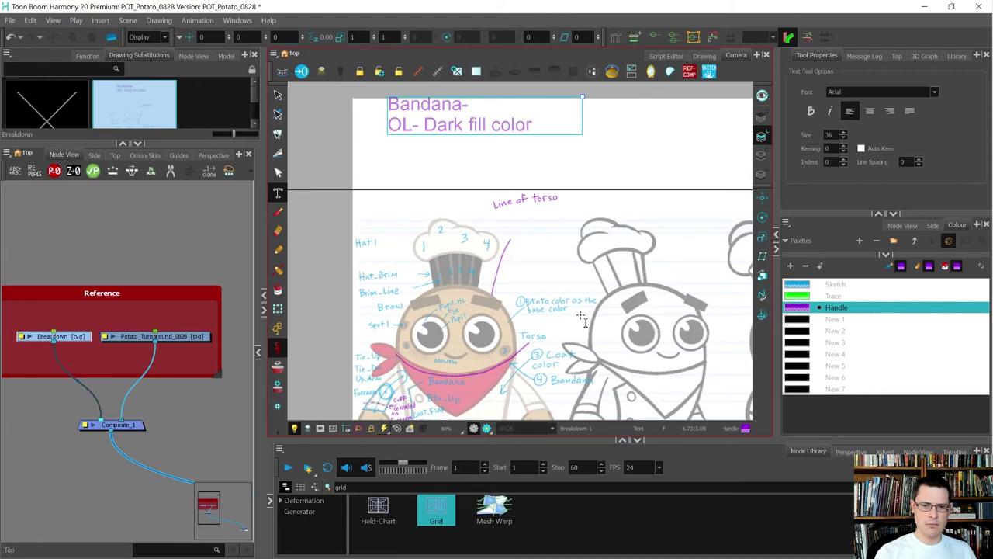
pyautogui.press('Return')
pyautogui.write('LA-')
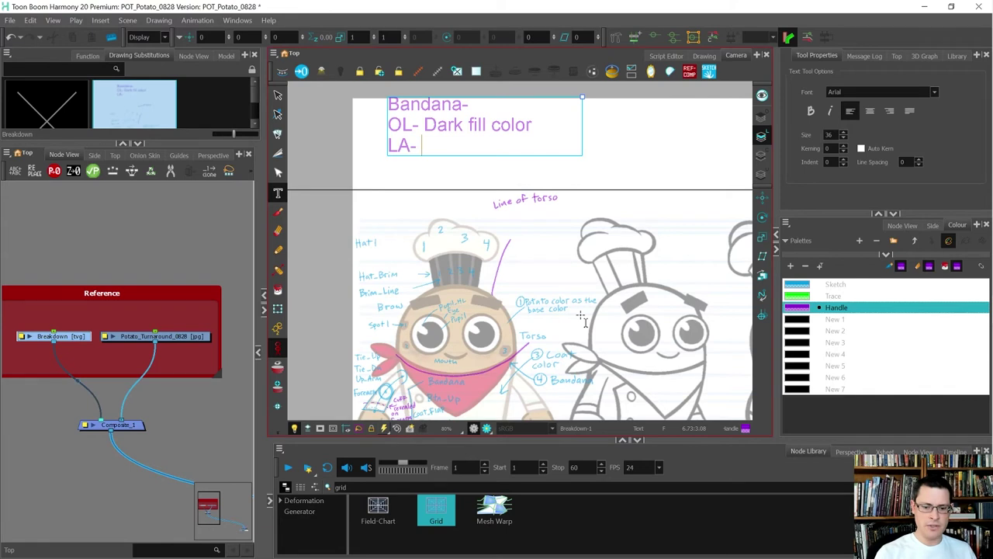
pyautogui.write(' Dark Line color')
pyautogui.press('Return')
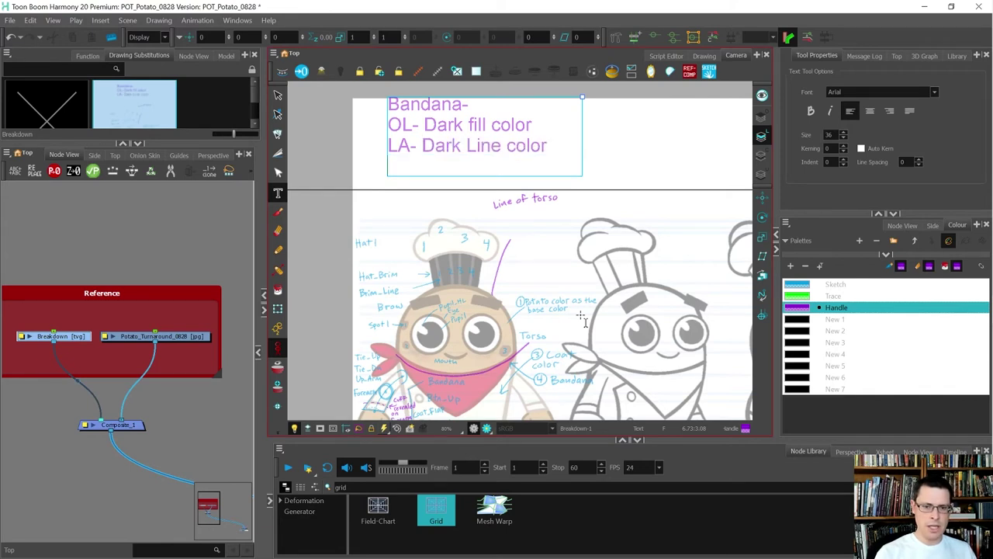
pyautogui.write('CA')
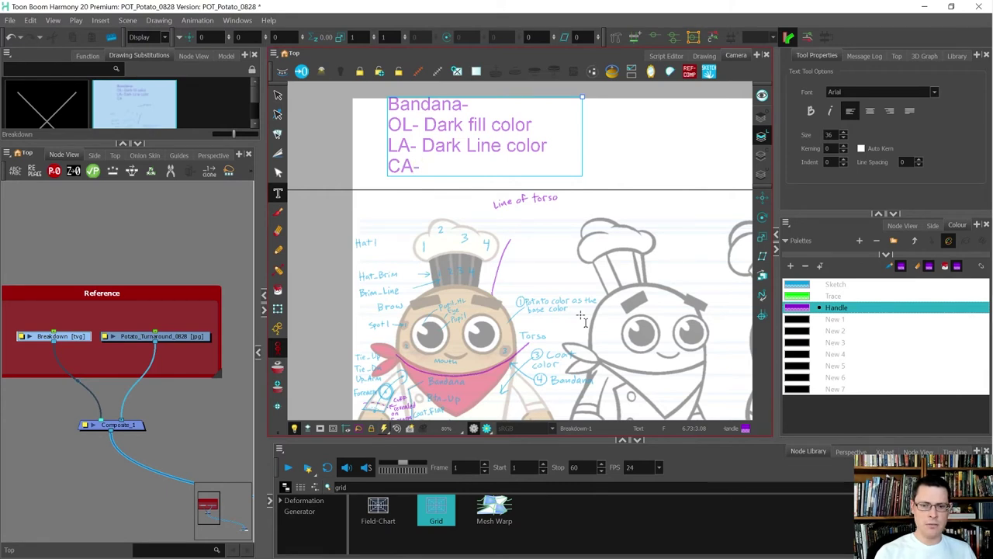
pyautogui.write('- Red fill color')
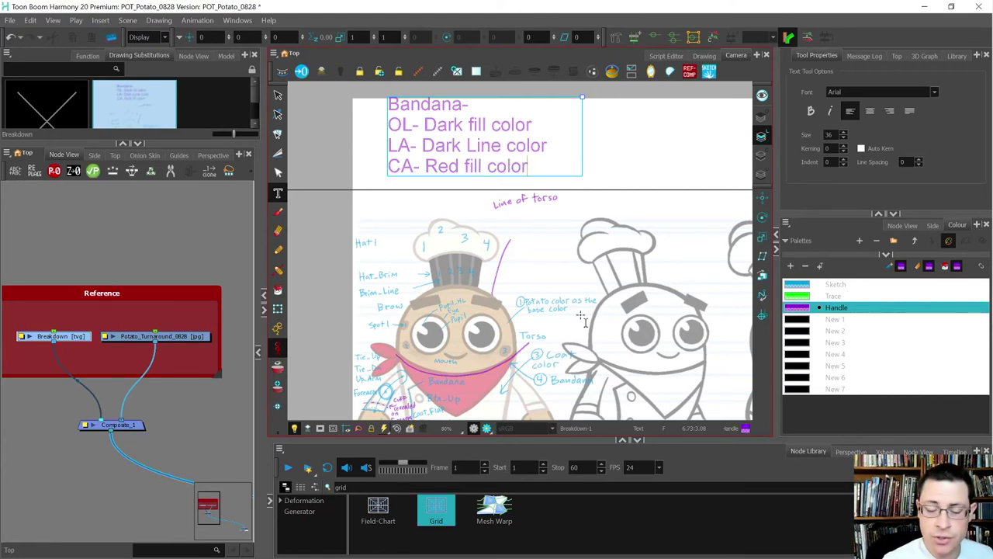
# Add the line "Copy copy red fill to OL and use darker swatch." to the Bandana note
pyautogui.press('Return')
pyautogui.write('Copy')
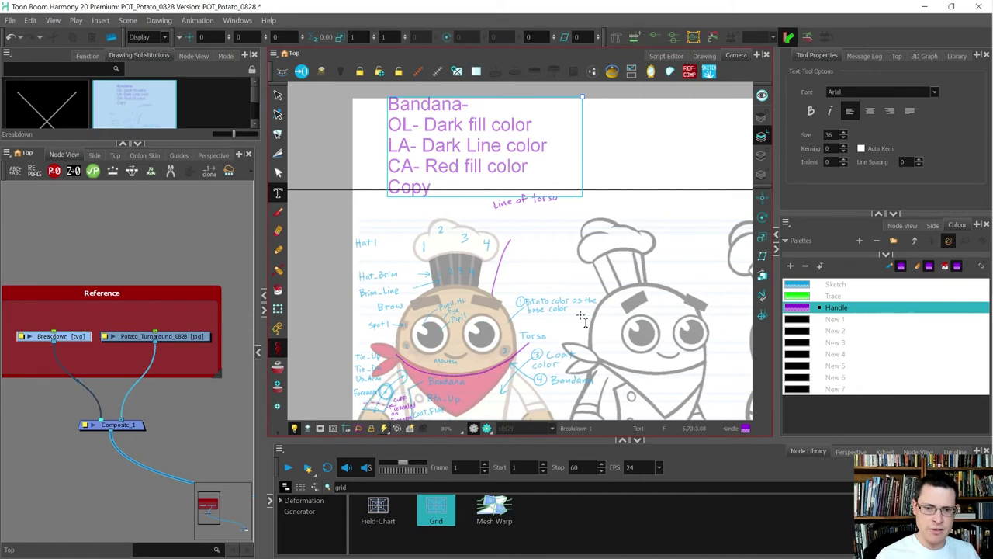
pyautogui.write(' copy red')
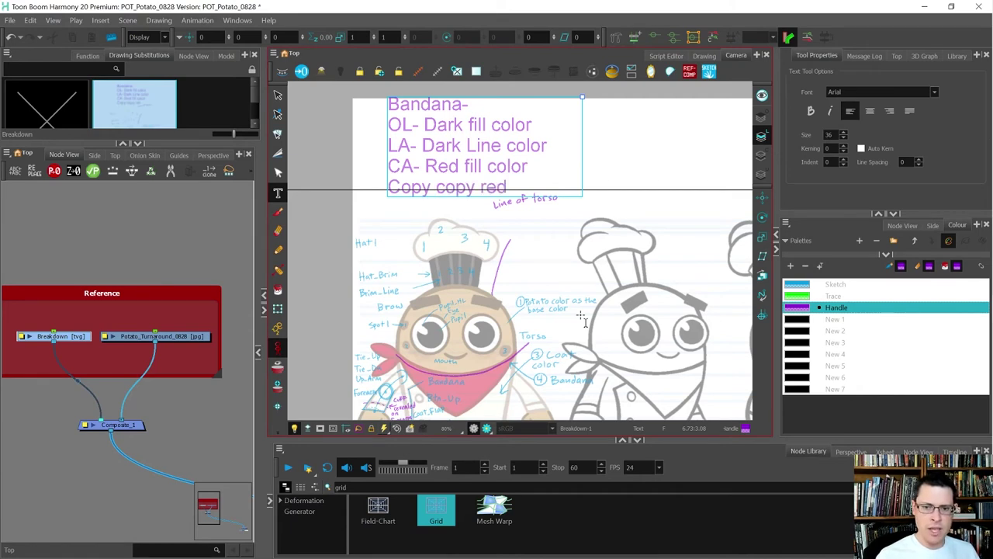
pyautogui.write(' fill to OL')
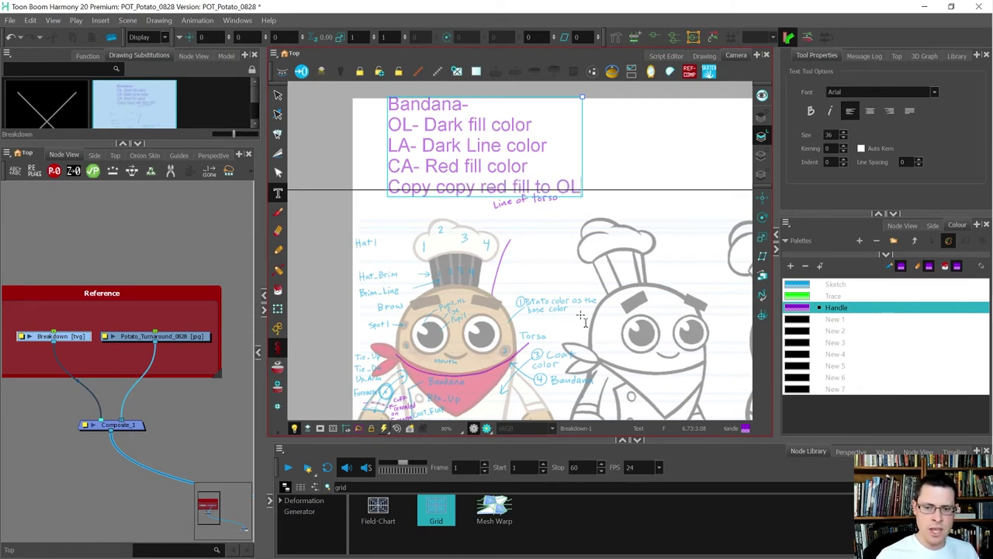
pyautogui.press('Return')
pyautogui.write('and use darker sp')
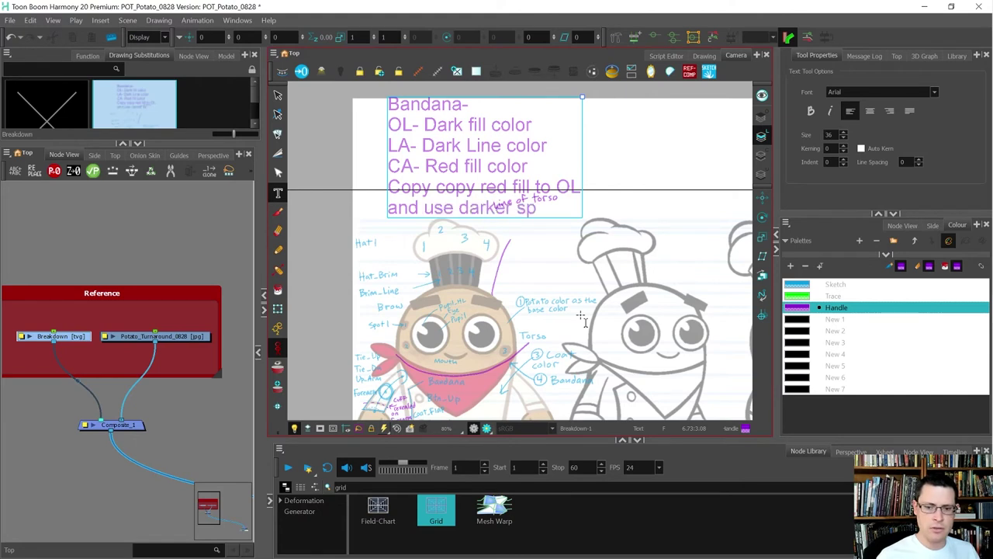
pyautogui.press('BackSpace')
pyautogui.write('watch.')
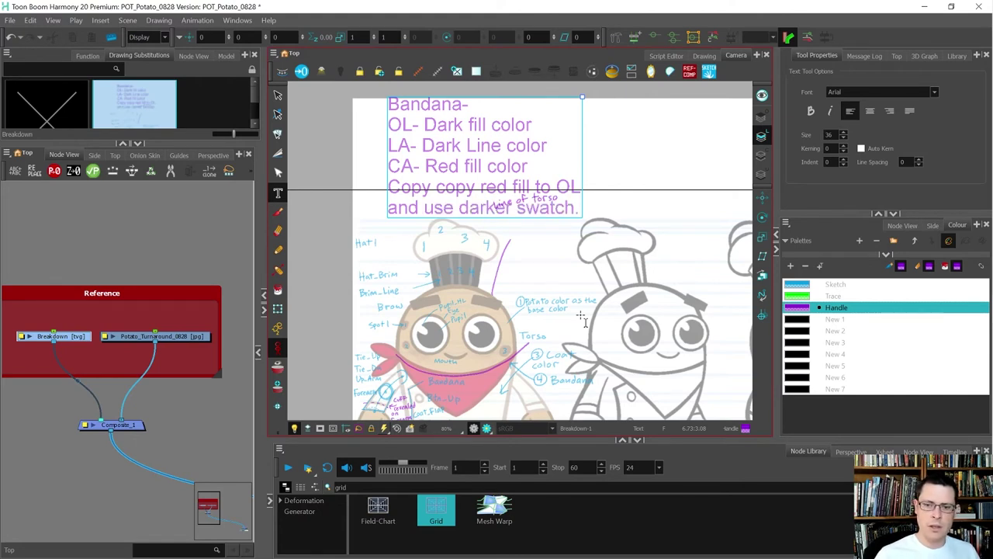
# Widen the Bandana note's text box and set all of its text to size 20
pyautogui.moveTo(582, 97); pyautogui.dragTo(706, 118)
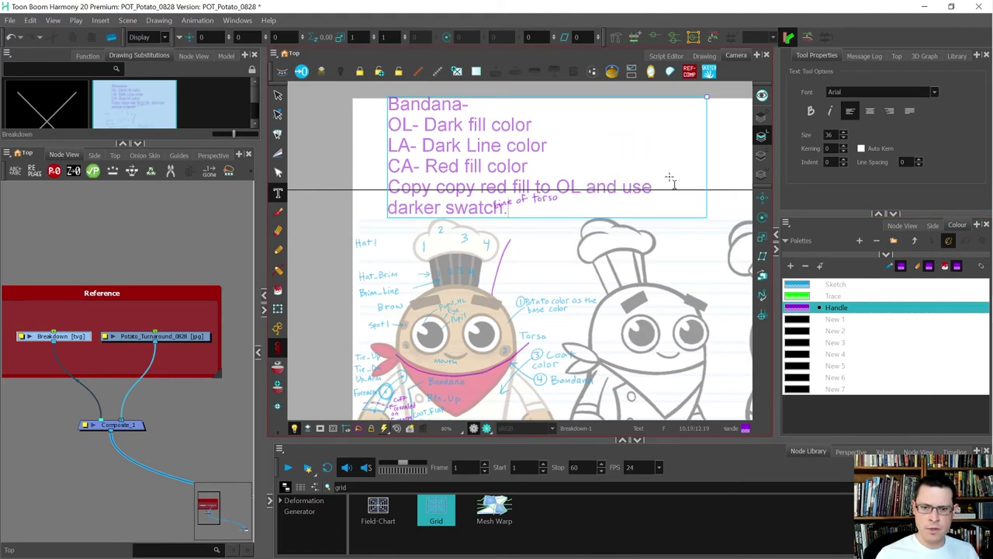
pyautogui.moveTo(707, 97); pyautogui.dragTo(729, 97)
pyautogui.hotkey('ctrl', 'a')
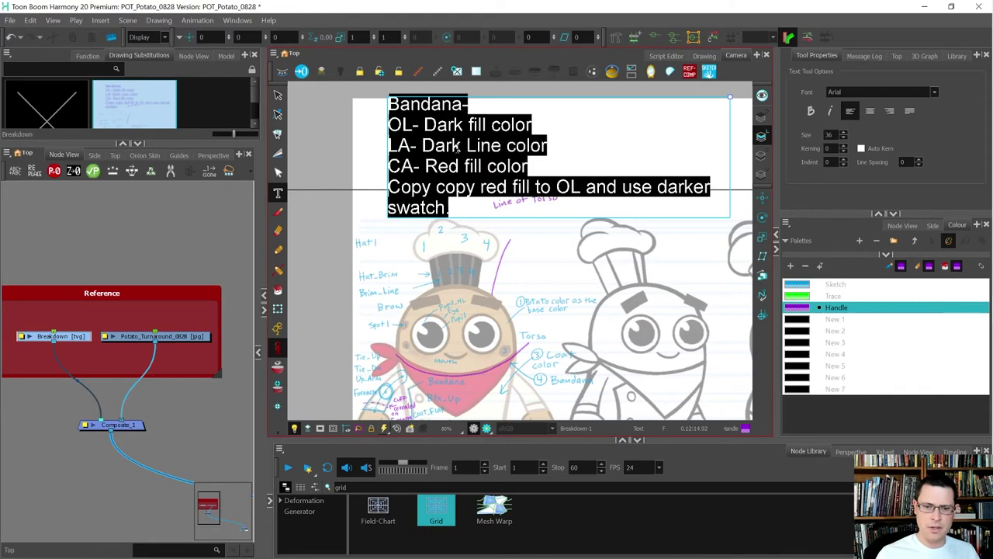
pyautogui.click(843, 138)
pyautogui.click(844, 138)
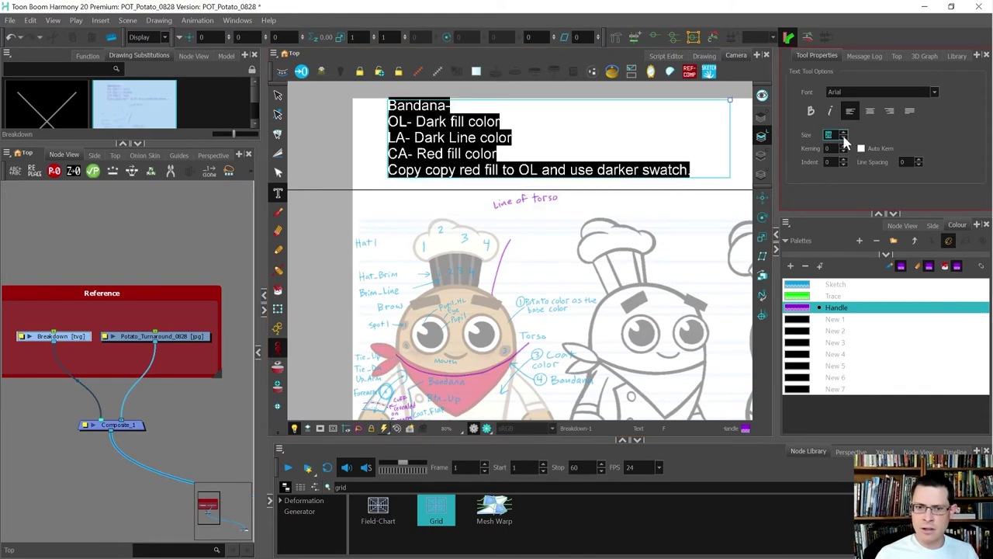
pyautogui.click(843, 138)
pyautogui.click(844, 138)
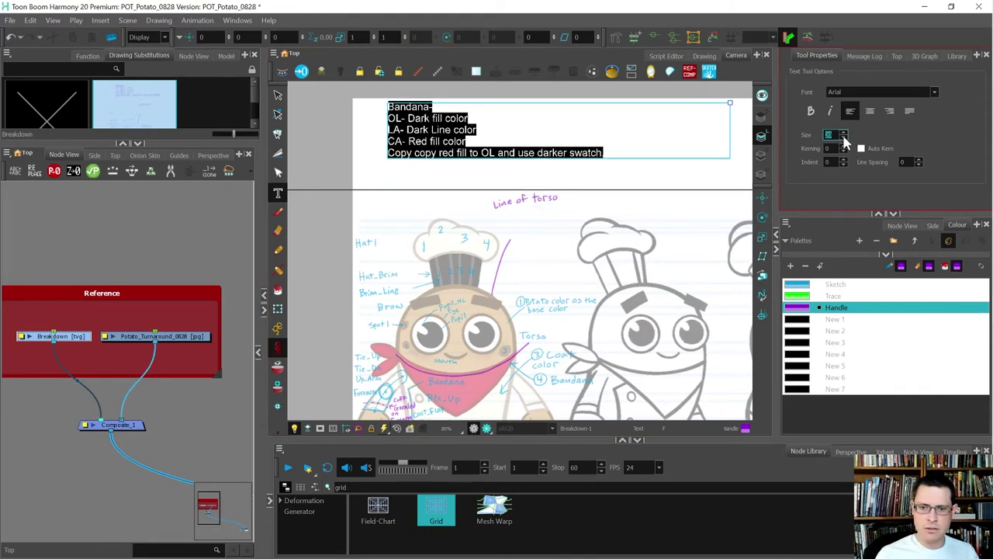
# Append "OL will only show up/ be revealed by the LA of the torso." to the end of the Bandana note
pyautogui.click(601, 152)
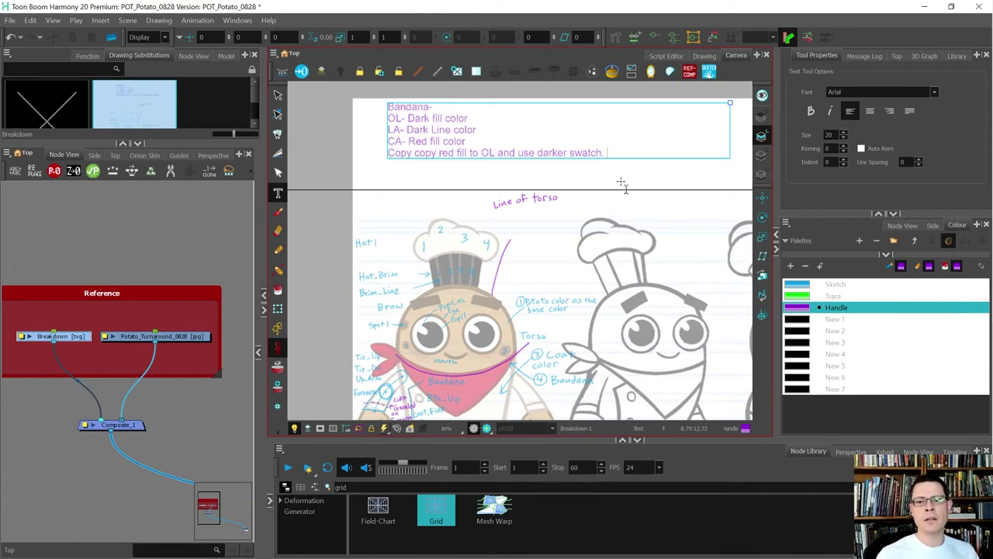
pyautogui.write('OL')
pyautogui.write(' will only show up/ be revealed')
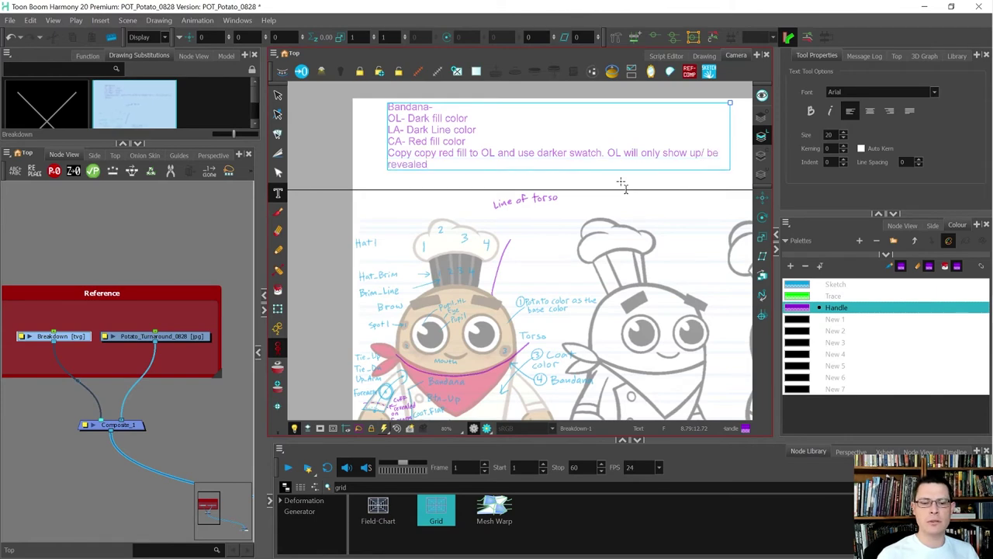
pyautogui.write(' by the')
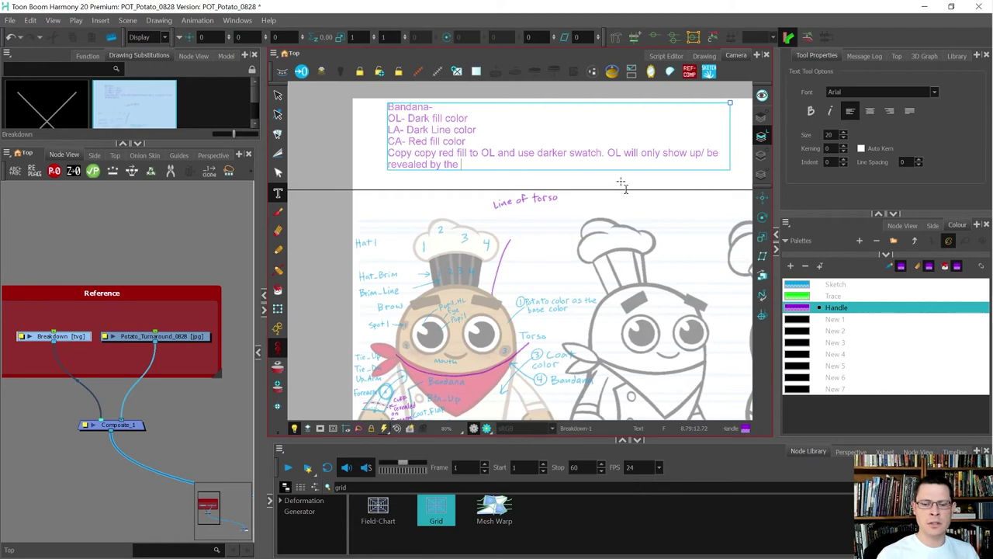
pyautogui.write(' LA')
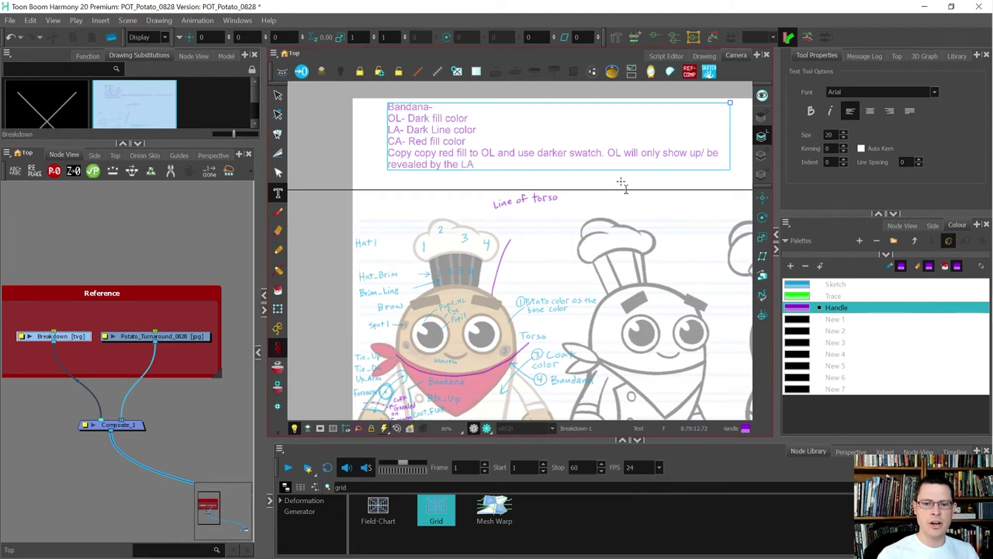
pyautogui.write(' of the torso.')
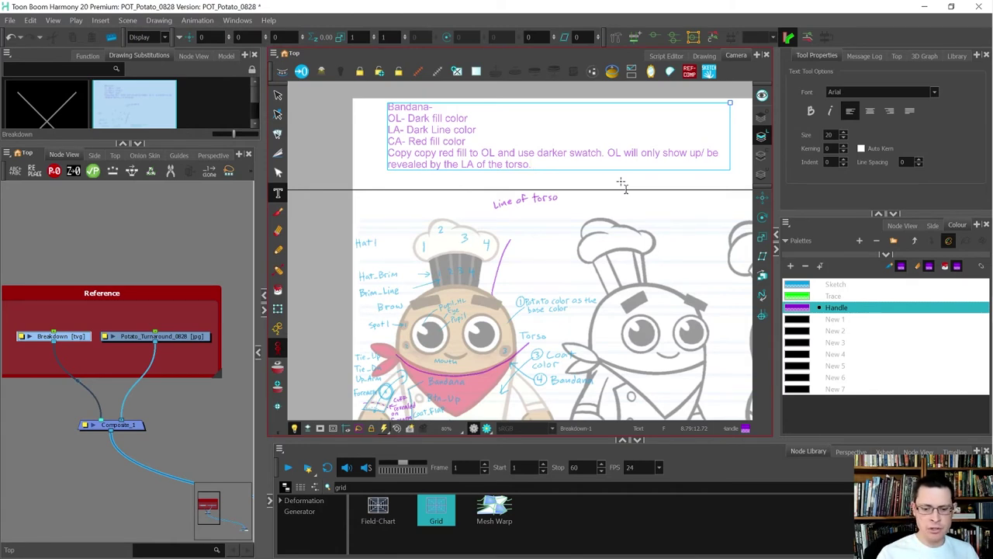
pyautogui.scroll(-3, 477, 303)
pyautogui.scroll(2, 464, 345)
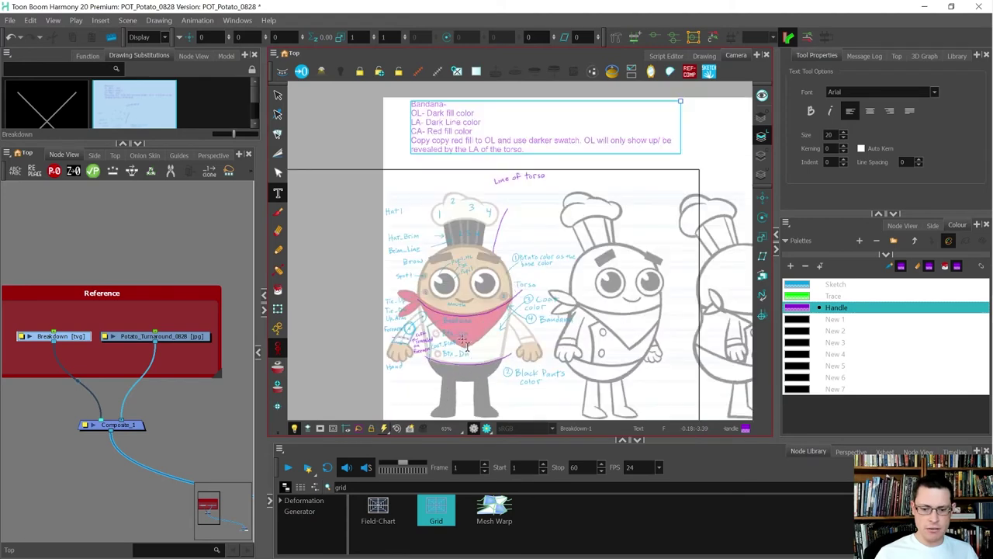
pyautogui.scroll(1, 464, 345)
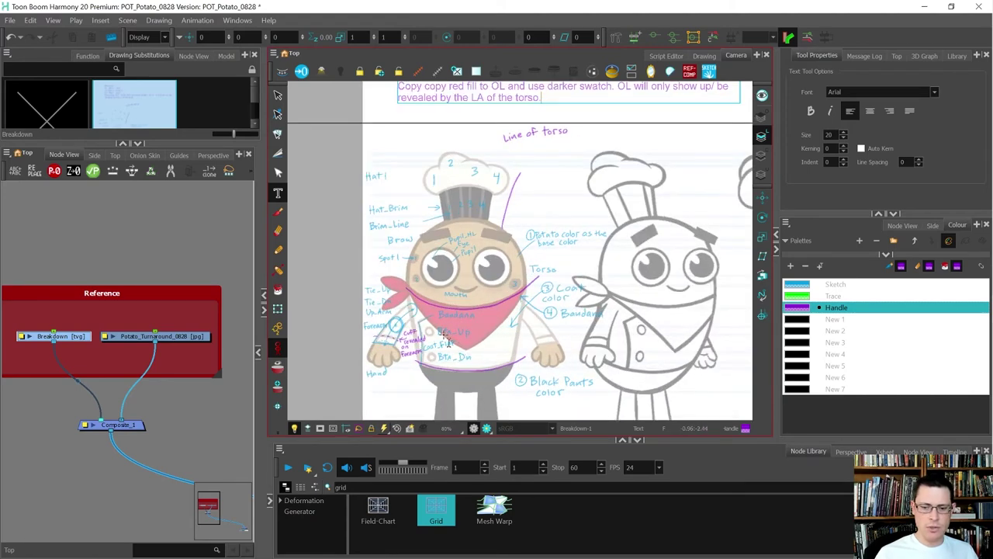
pyautogui.scroll(-1, 454, 343)
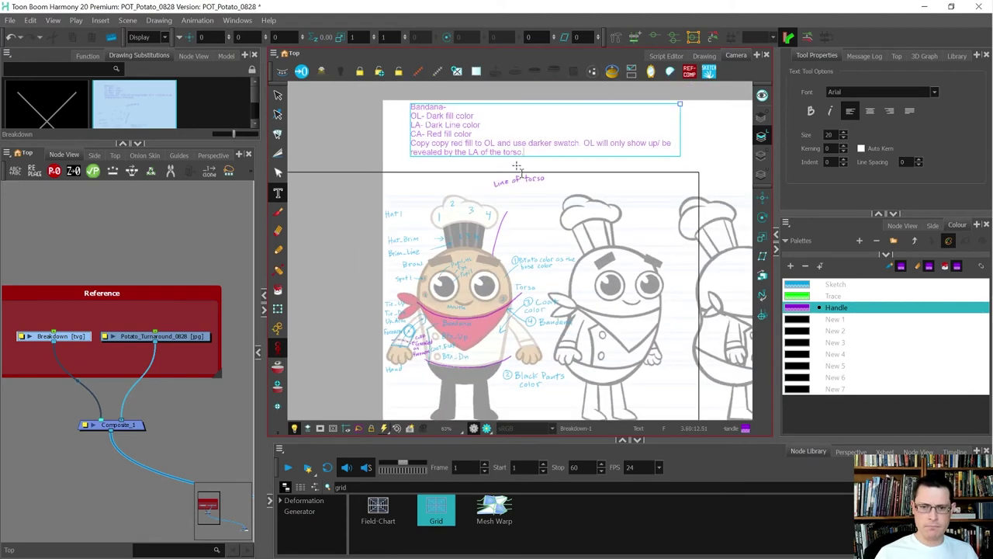
# Add the line "Coat- similar to Bandana" at the end of the Bandana note
pyautogui.press('Return')
pyautogui.write('Coat- similar to Bandana')
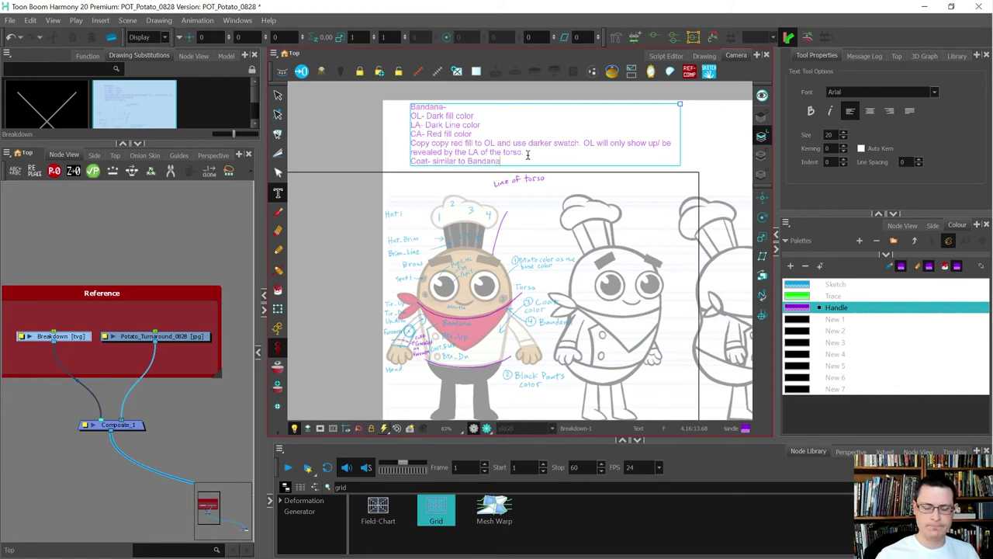
pyautogui.click(278, 94)
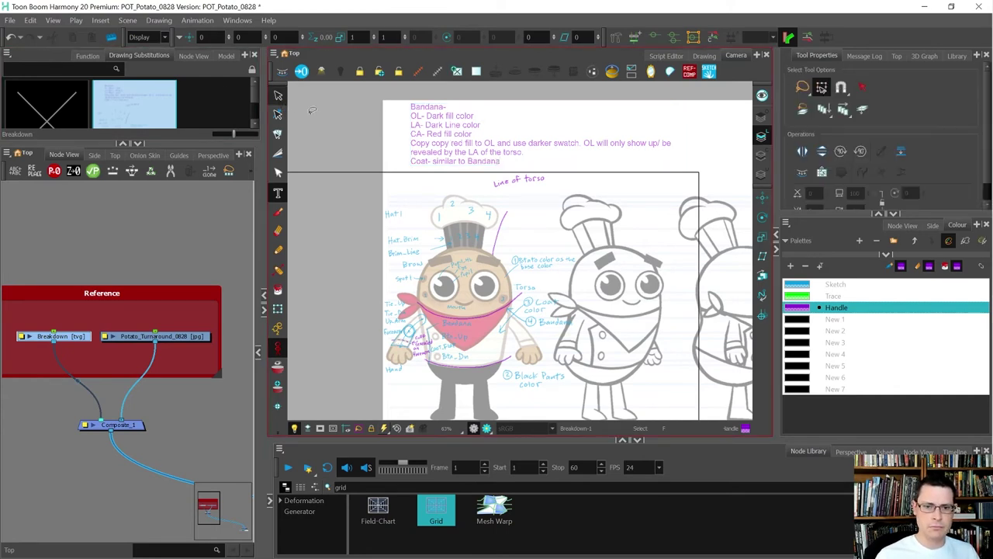
# Move the Bandana note into the empty space beside the front view and narrow its text box so it clears the chef's labels
pyautogui.scroll(-1, 589, 182)
pyautogui.click(485, 169)
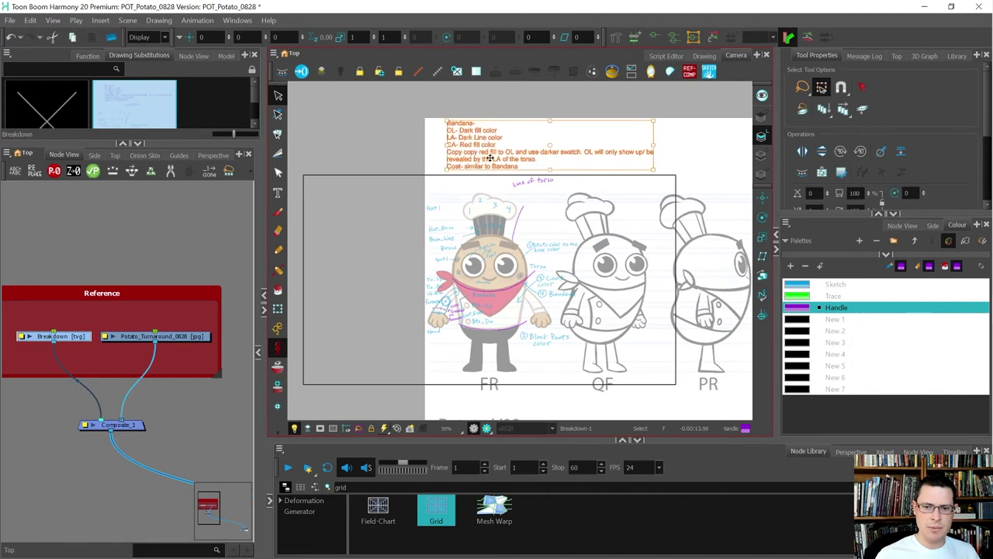
pyautogui.moveTo(485, 169); pyautogui.dragTo(357, 233)
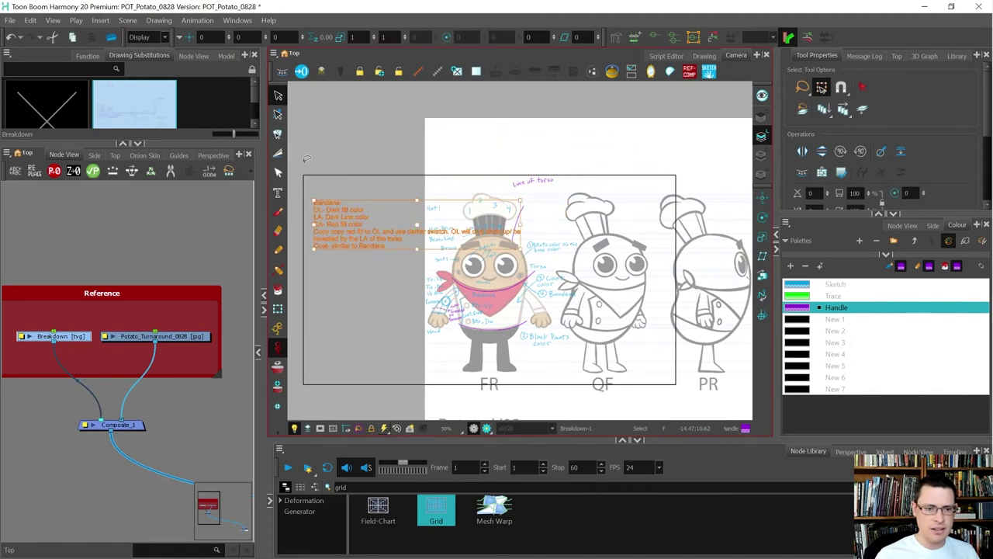
pyautogui.click(278, 192)
pyautogui.click(349, 231)
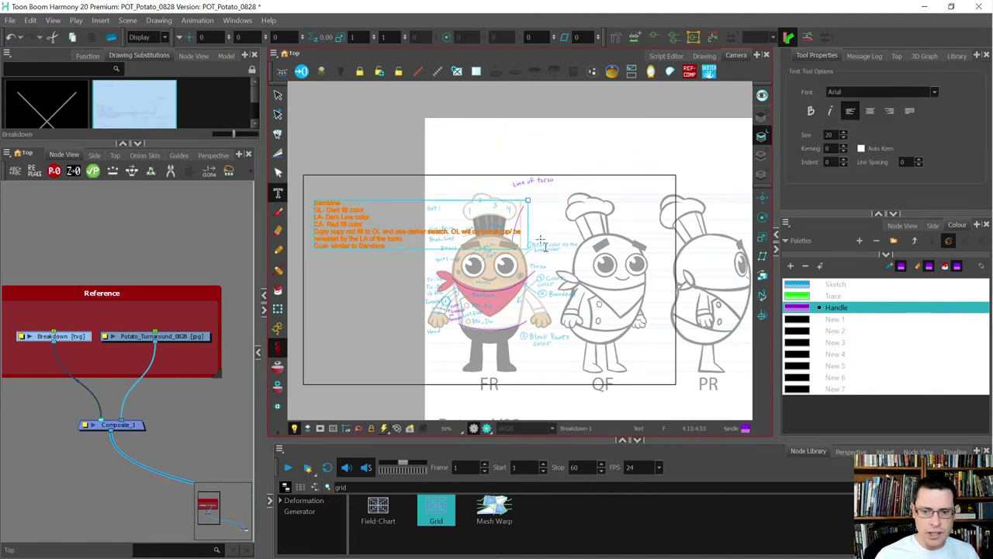
pyautogui.moveTo(521, 207); pyautogui.dragTo(421, 219)
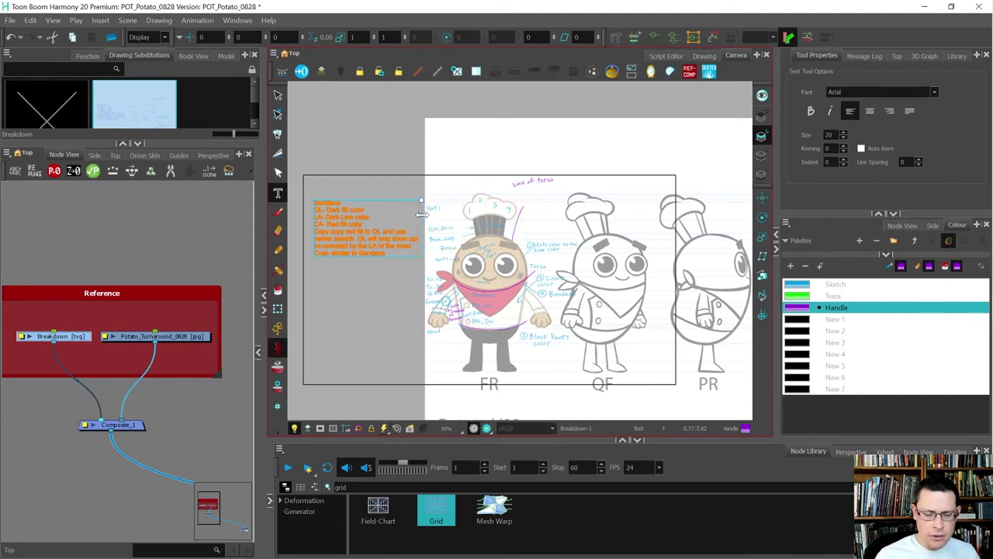
pyautogui.click(278, 95)
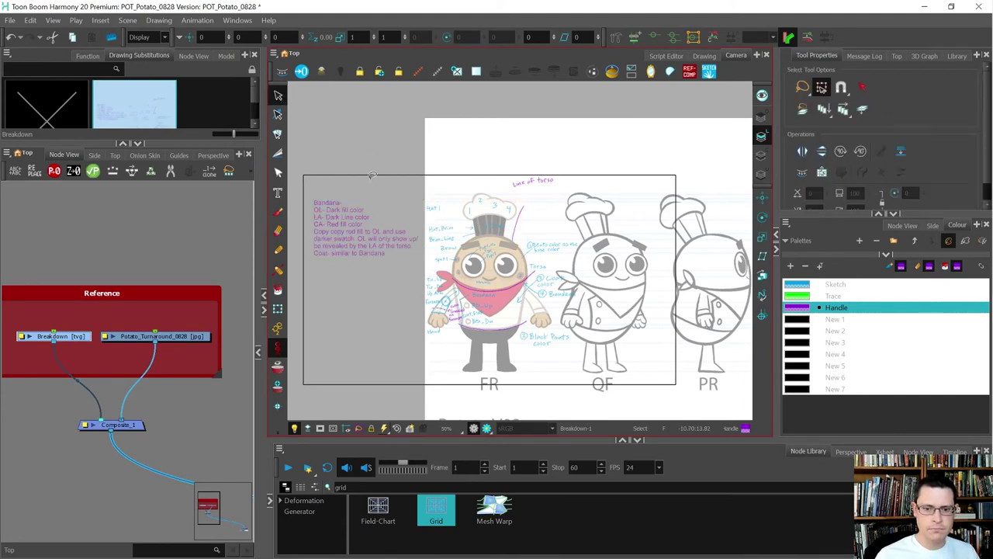
# Draw purple dashed lines down both sides of the front view's coat, joining the bandana's upper curve to the coat's hem curve
pyautogui.scroll(1, 361, 293)
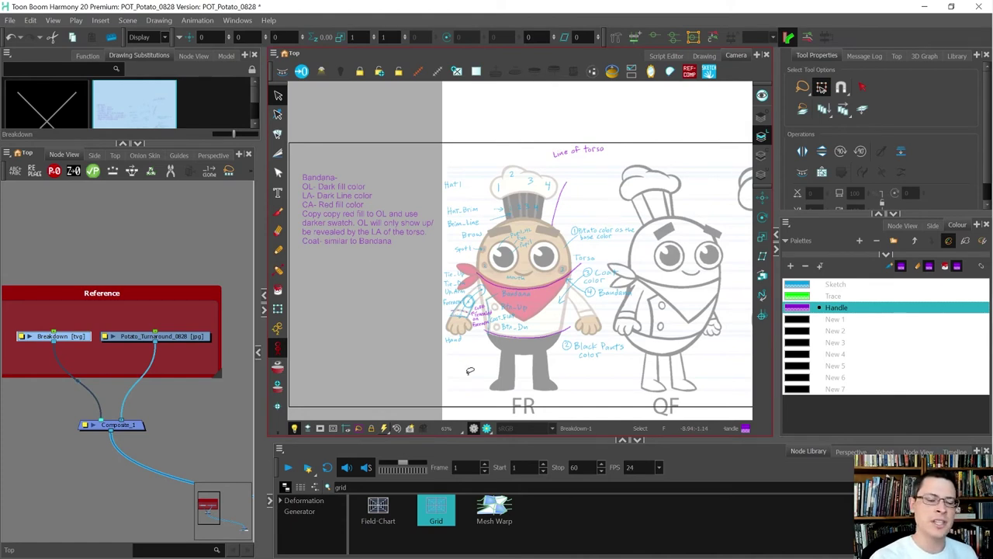
pyautogui.scroll(2, 569, 266)
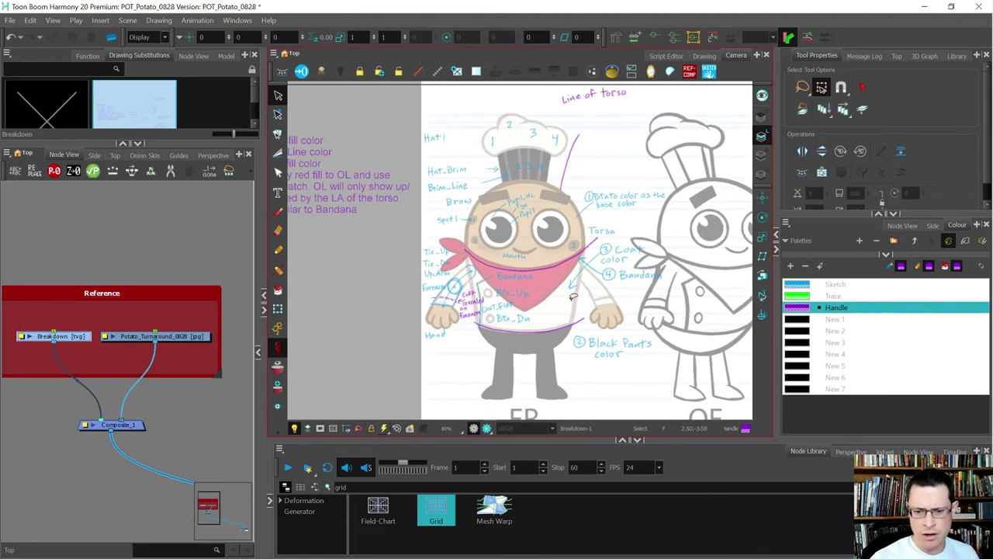
pyautogui.scroll(3, 569, 257)
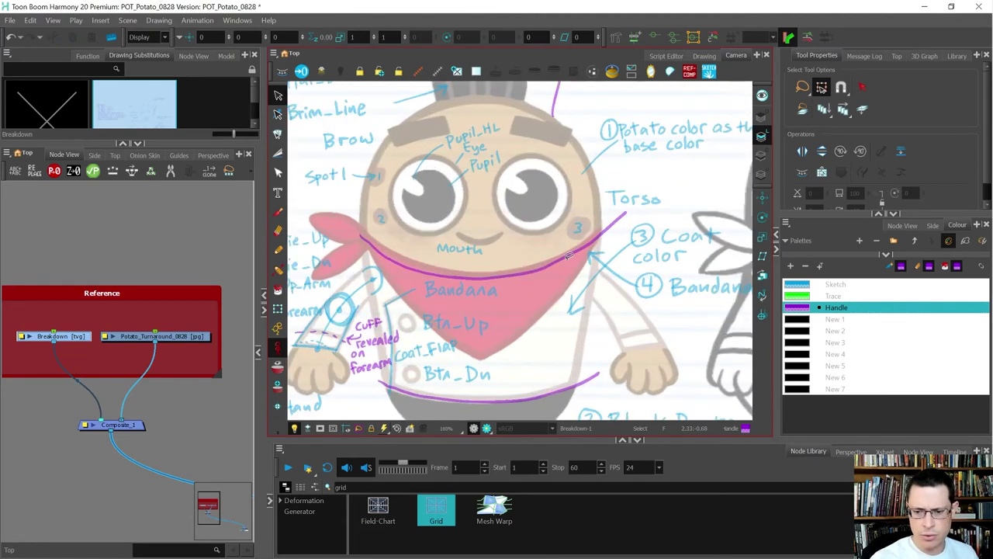
pyautogui.press('d')
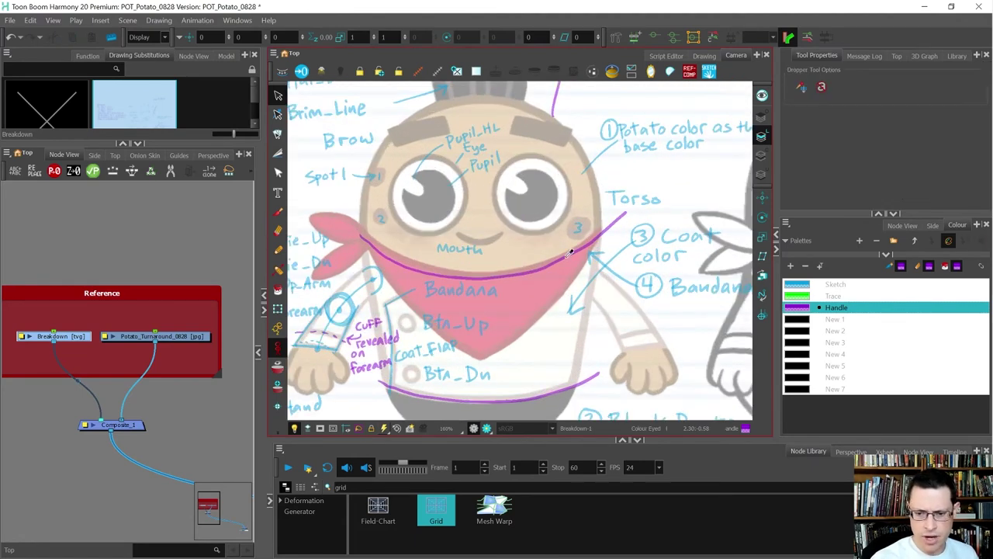
pyautogui.click(277, 211)
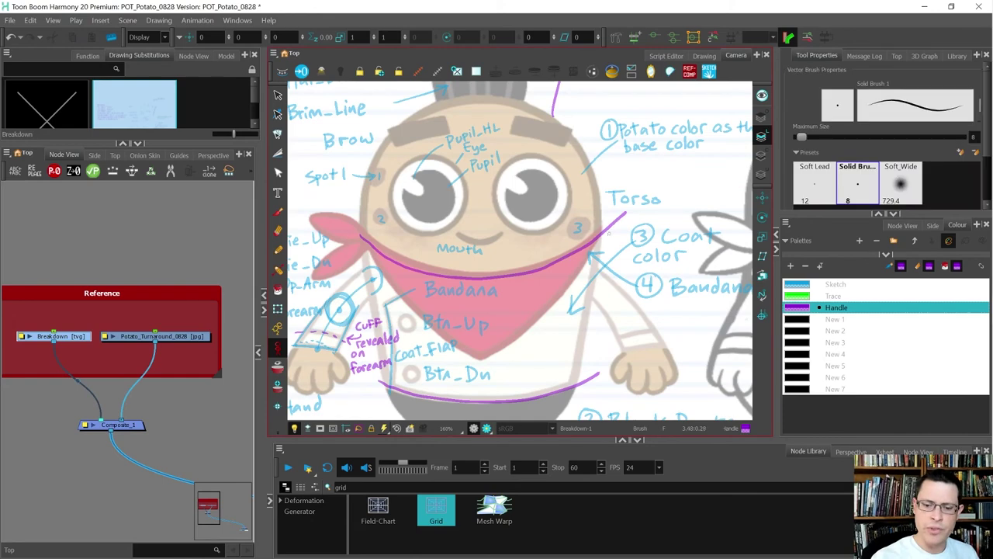
pyautogui.scroll(1, 524, 365)
pyautogui.scroll(-1, 566, 306)
pyautogui.scroll(-2, 566, 306)
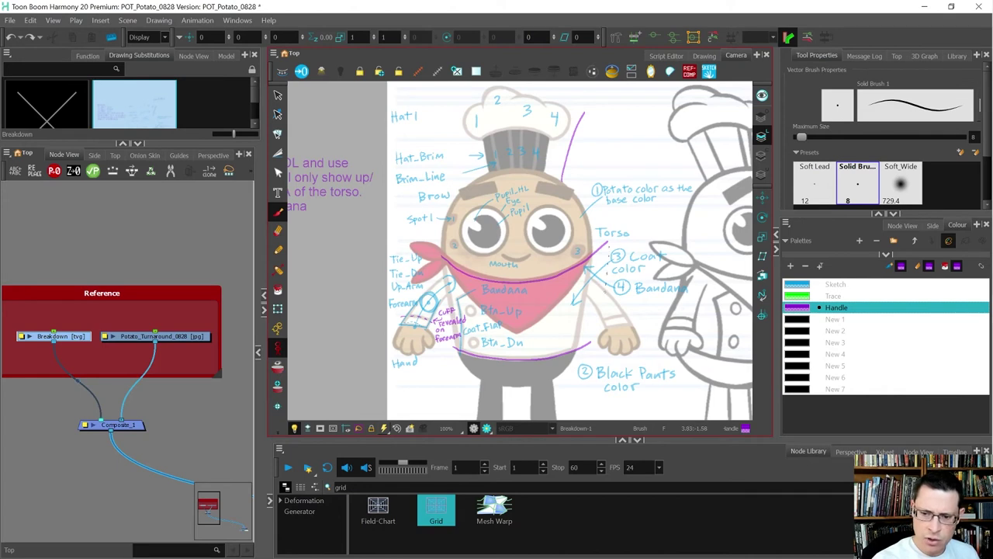
pyautogui.moveTo(605, 285); pyautogui.dragTo(595, 339)
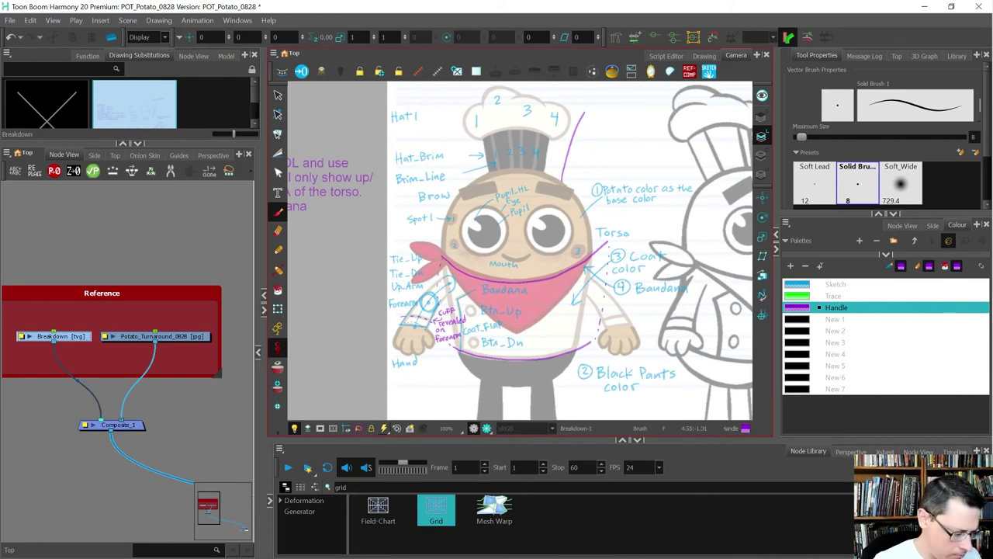
# Change the brush colour to the Sketch swatch for annotating the front view's lower body
pyautogui.scroll(-5, 353, 255)
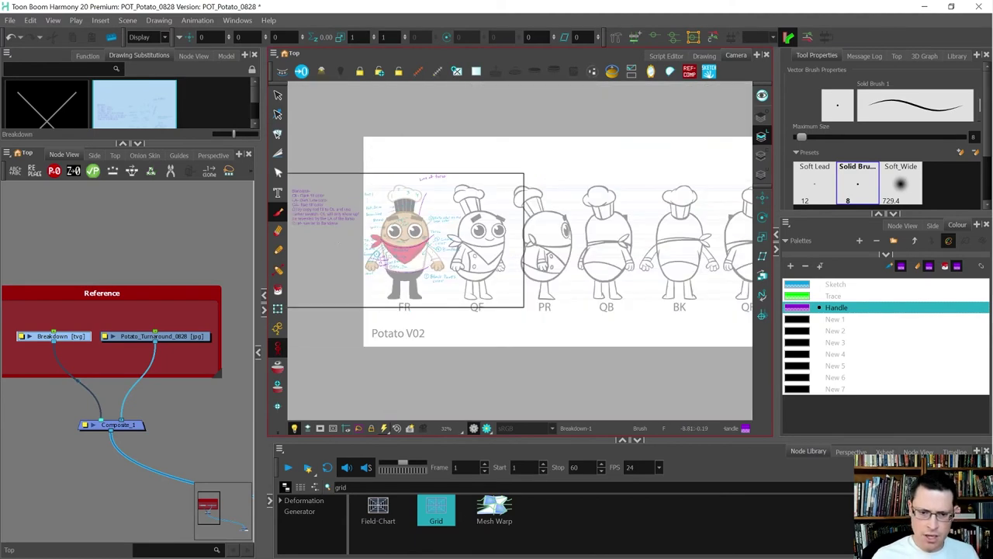
pyautogui.scroll(1, 344, 248)
pyautogui.scroll(2, 357, 258)
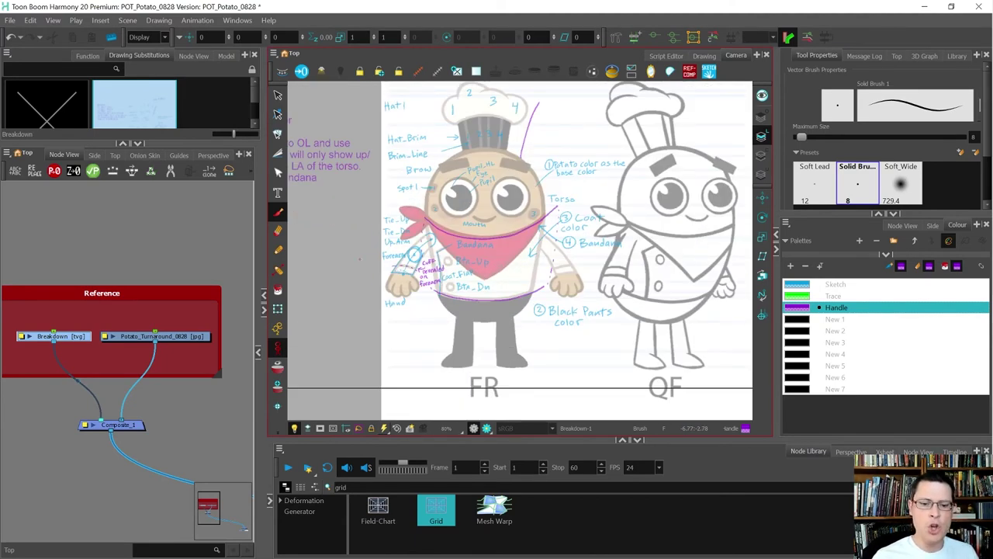
pyautogui.press('2')
pyautogui.press('2')
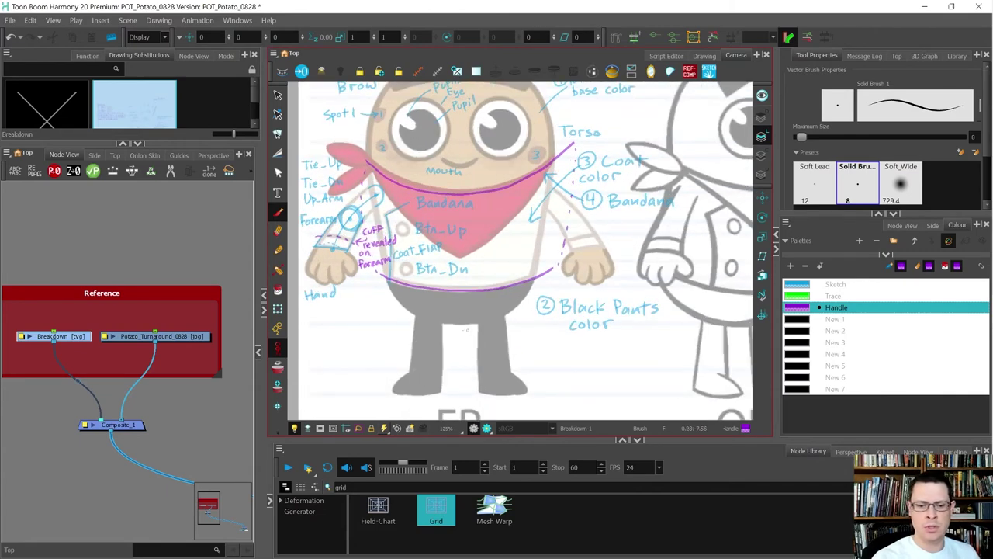
pyautogui.moveTo(465, 321); pyautogui.dragTo(479, 307)
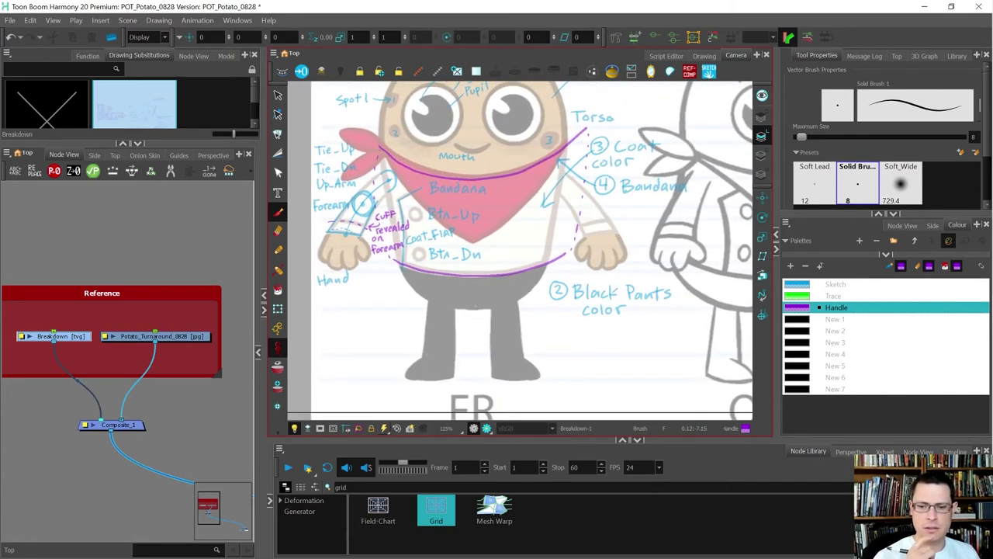
pyautogui.click(801, 285)
pyautogui.moveTo(356, 299); pyautogui.dragTo(387, 308)
pyautogui.moveTo(382, 301); pyautogui.dragTo(391, 308)
pyautogui.hotkey('ctrl', 'z')
pyautogui.hotkey('ctrl', 'z')
pyautogui.hotkey('ctrl', 'z')
pyautogui.hotkey('ctrl', 'z')
pyautogui.hotkey('ctrl', 'z')
pyautogui.hotkey('ctrl', 'z')
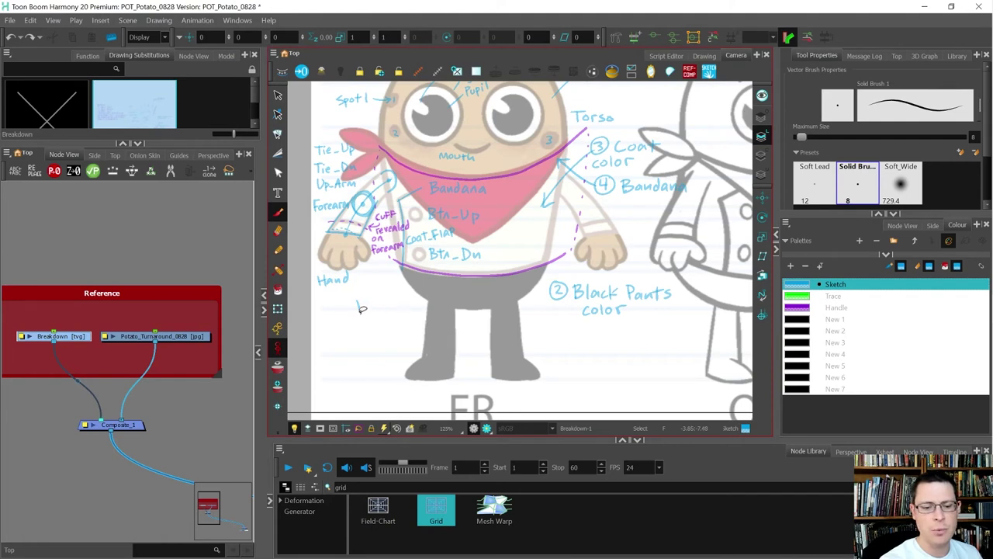
# Write the label "Waist" under "Hand" and outline the waist in blue, with a dashed upper edge behind the coat
pyautogui.moveTo(361, 311)
pyautogui.mouseDown()
pyautogui.moveTo(370, 299)
pyautogui.moveTo(399, 309)
pyautogui.mouseUp()
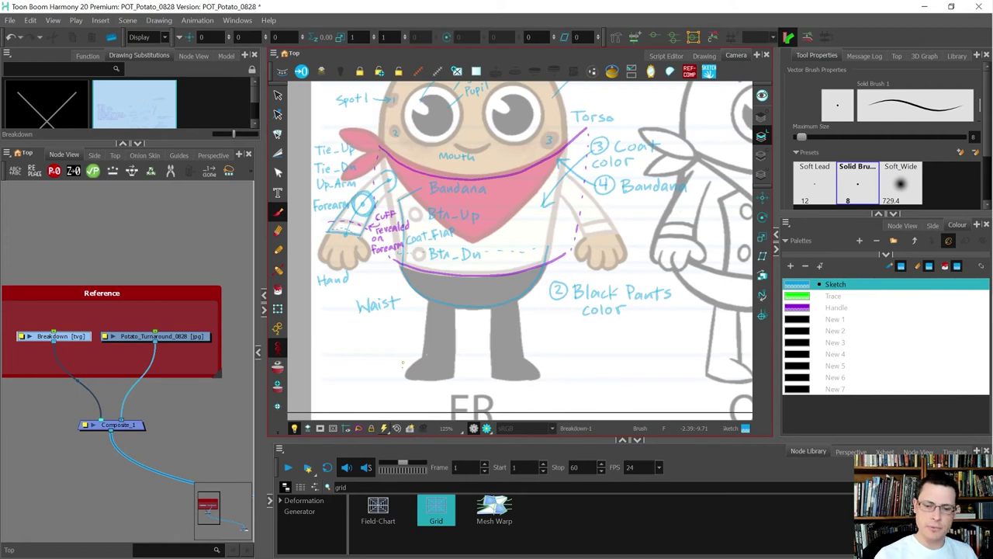
pyautogui.scroll(-4, 405, 287)
pyautogui.scroll(5, 429, 299)
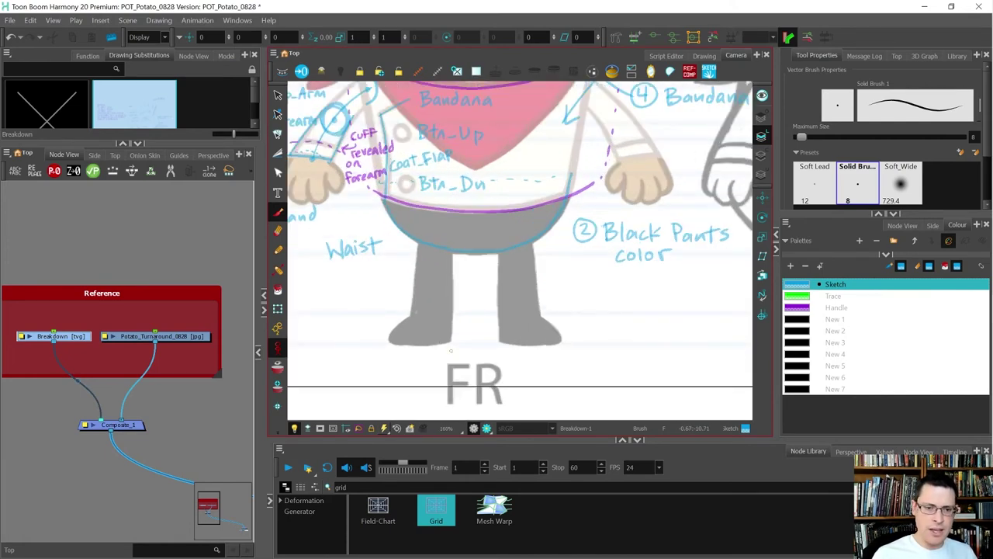
# Mark the hip and ankle pivots on the leg nearest the Waist label and place a knee dot midway along a straight guide line between them
pyautogui.scroll(-2, 451, 350)
pyautogui.scroll(2, 504, 307)
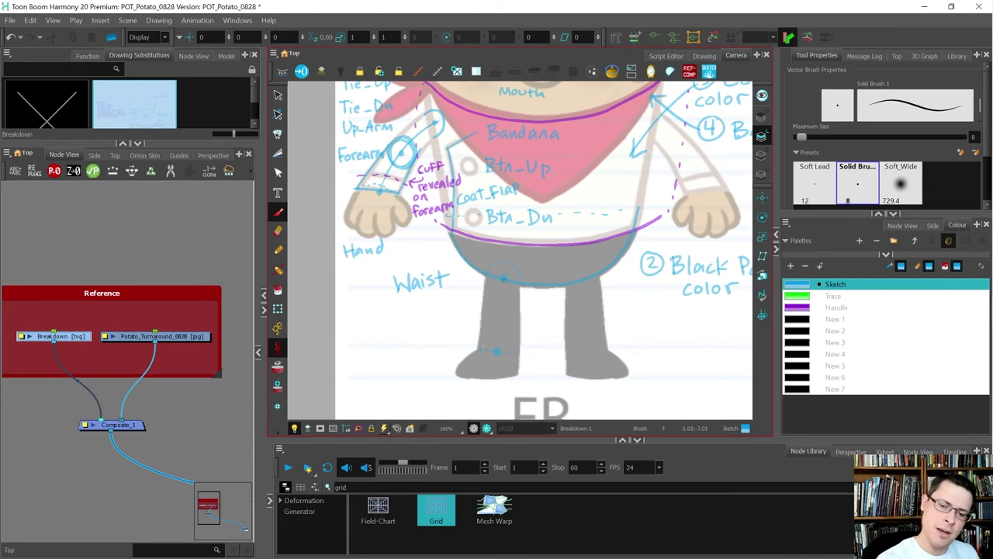
pyautogui.moveTo(499, 328); pyautogui.dragTo(497, 351)
pyautogui.hotkey('alt', 's')
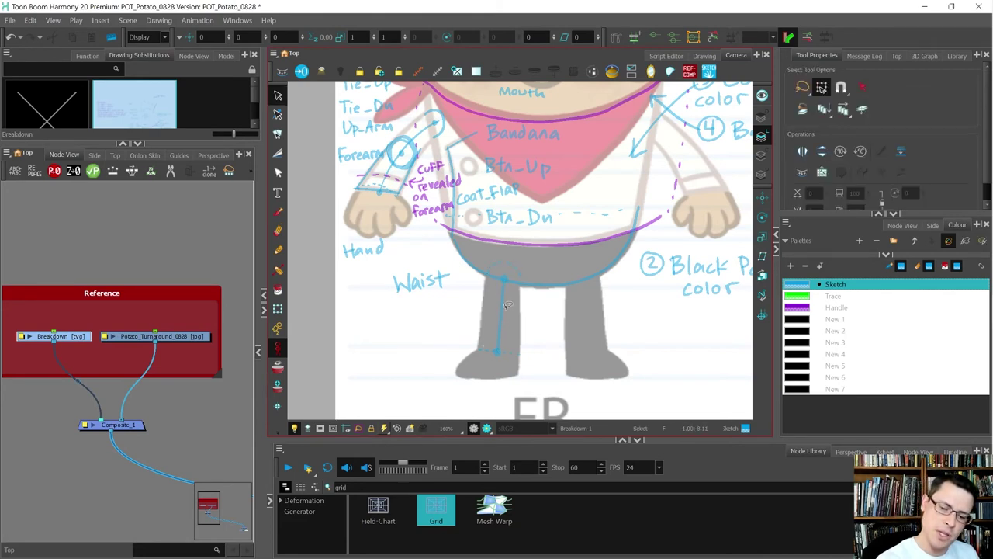
pyautogui.click(501, 314)
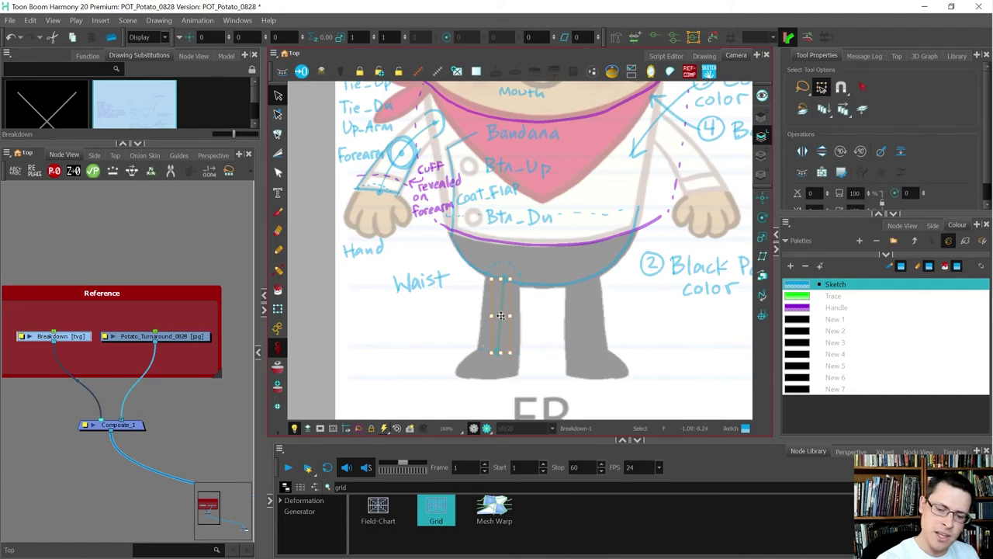
pyautogui.hotkey('alt', 'b')
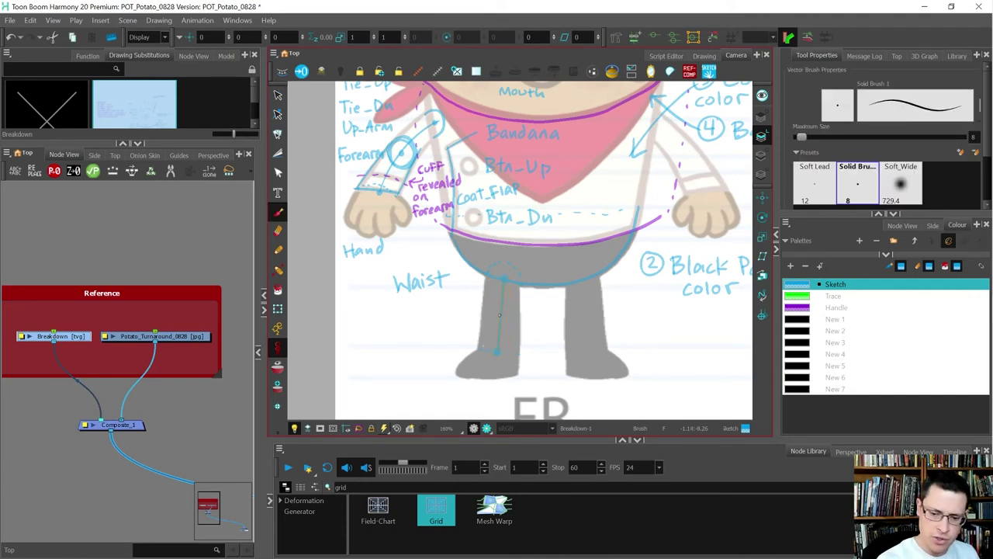
# Remove the straight guide line from the leg and draw a circle around the knee pivot
pyautogui.hotkey('alt', 's')
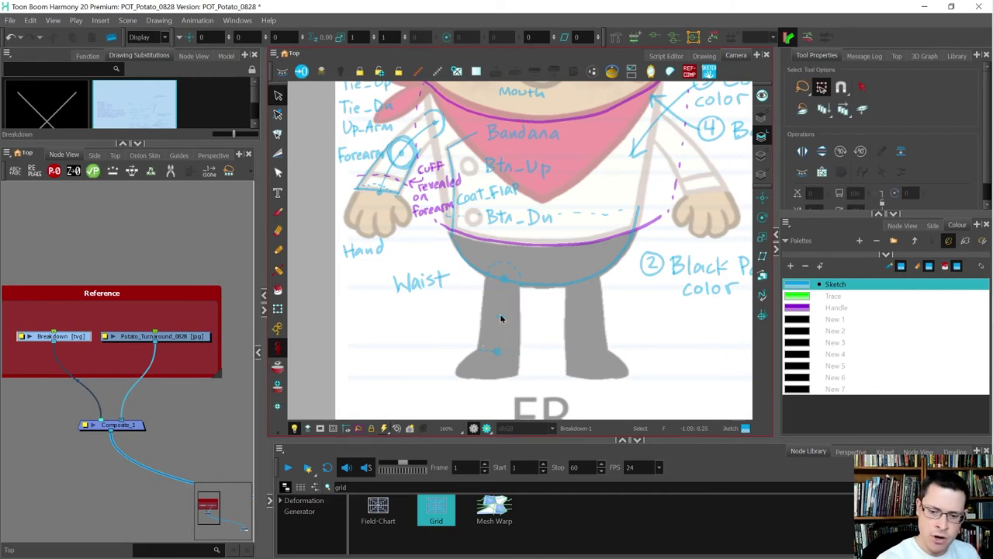
pyautogui.hotkey('alt', 'b')
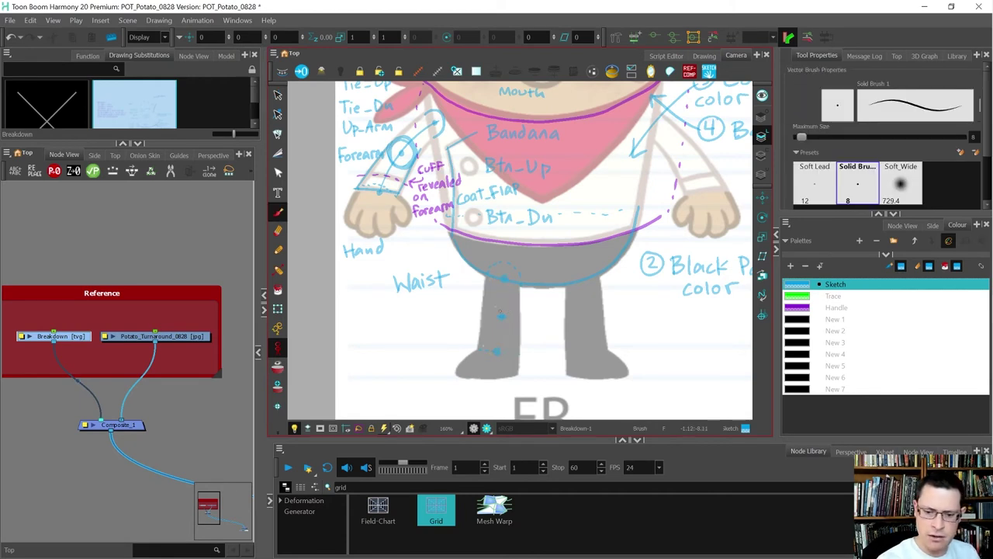
pyautogui.moveTo(503, 300)
pyautogui.mouseDown()
pyautogui.moveTo(513, 332)
pyautogui.moveTo(487, 305)
pyautogui.mouseUp()
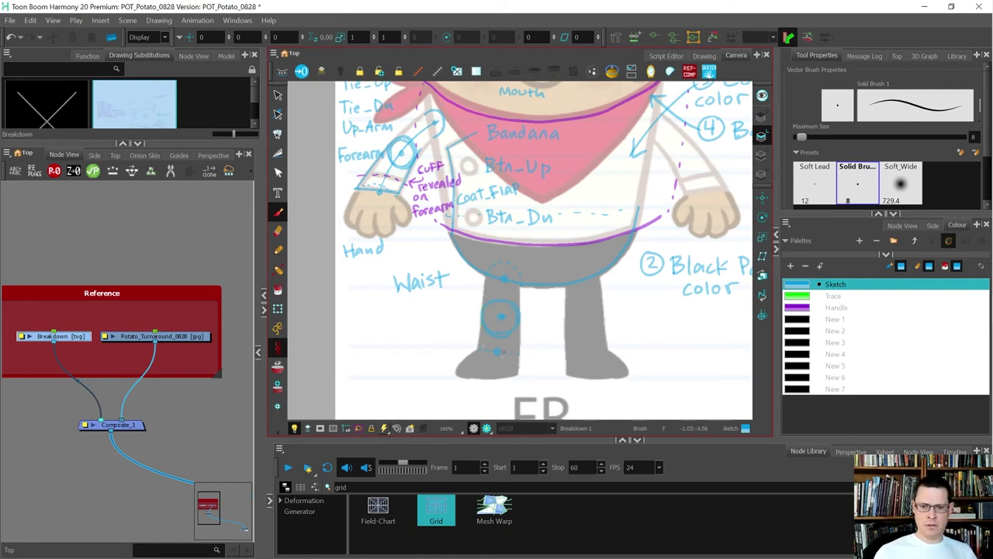
# Write the labels "Up_Leg", "Shin" and "Shoe" in a column below the Waist label beside the leg
pyautogui.moveTo(457, 311); pyautogui.dragTo(499, 269)
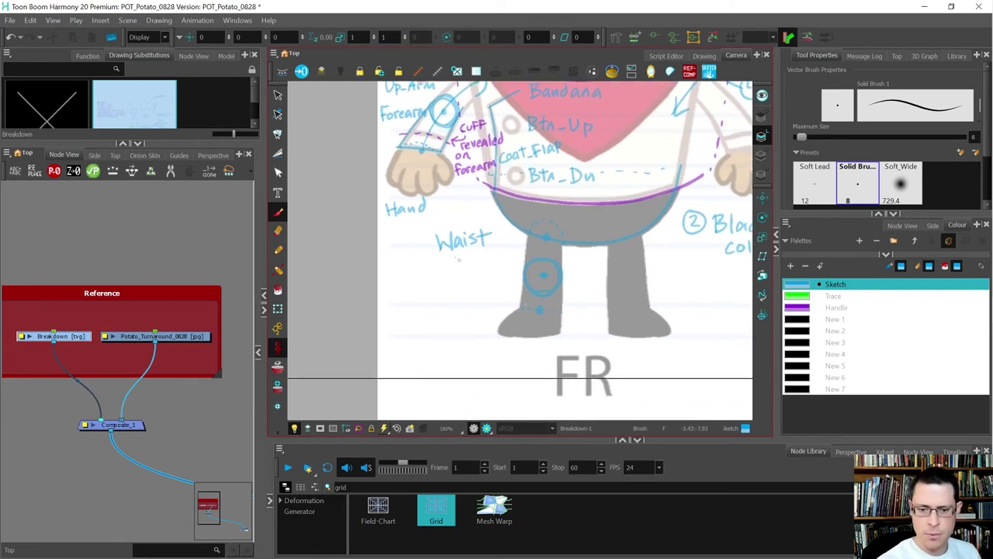
pyautogui.moveTo(428, 259)
pyautogui.mouseDown()
pyautogui.moveTo(489, 266)
pyautogui.moveTo(443, 293)
pyautogui.moveTo(448, 284)
pyautogui.moveTo(478, 295)
pyautogui.mouseUp()
pyautogui.moveTo(479, 331)
pyautogui.mouseDown()
pyautogui.moveTo(462, 298)
pyautogui.moveTo(412, 295)
pyautogui.moveTo(399, 276)
pyautogui.moveTo(399, 285)
pyautogui.moveTo(453, 283)
pyautogui.mouseUp()
pyautogui.press('1')
pyautogui.press('1')
pyautogui.press('1')
pyautogui.press('1')
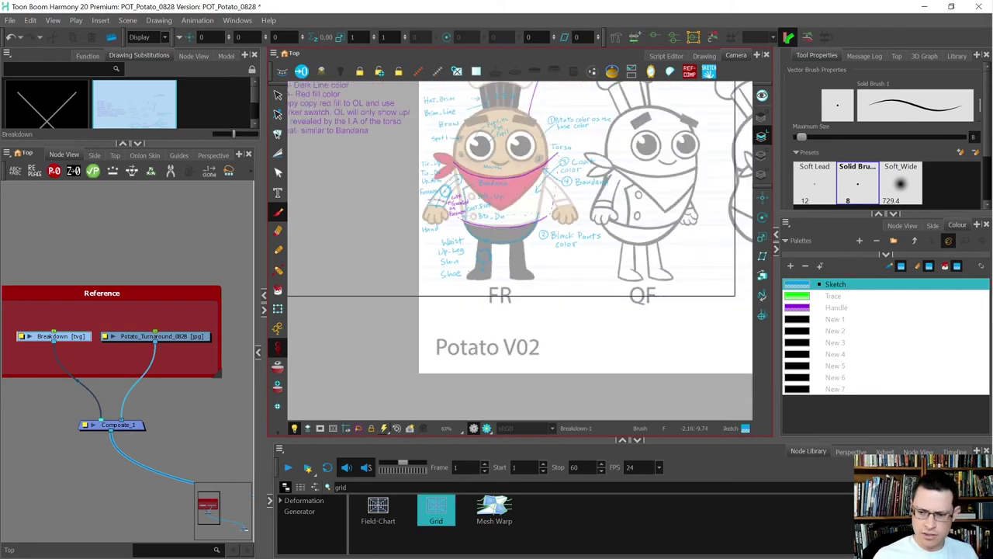
# Draw a blue rounded curve under the ankle pivot on the front-view leg beside the Shoe label
pyautogui.moveTo(535, 289); pyautogui.dragTo(303, 304)
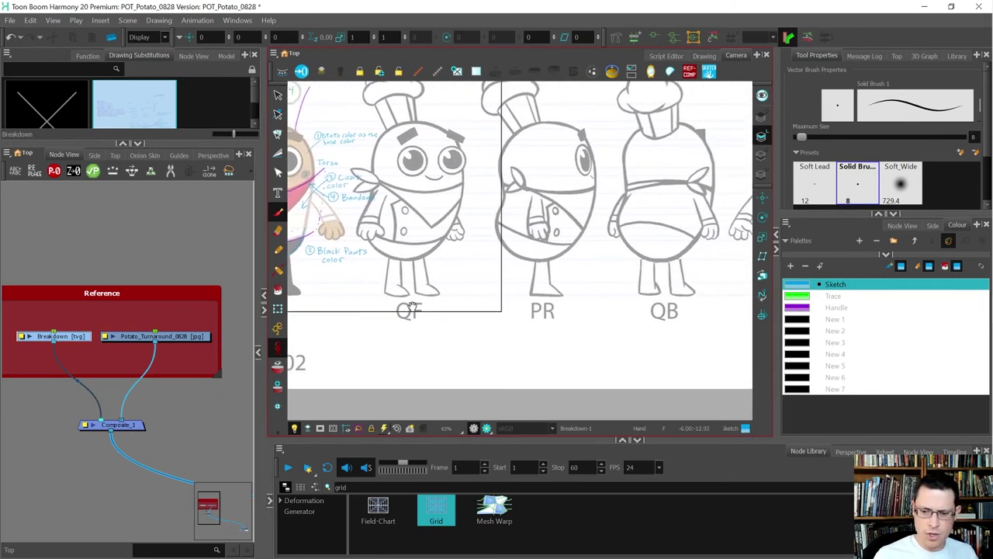
pyautogui.scroll(-2, 487, 291)
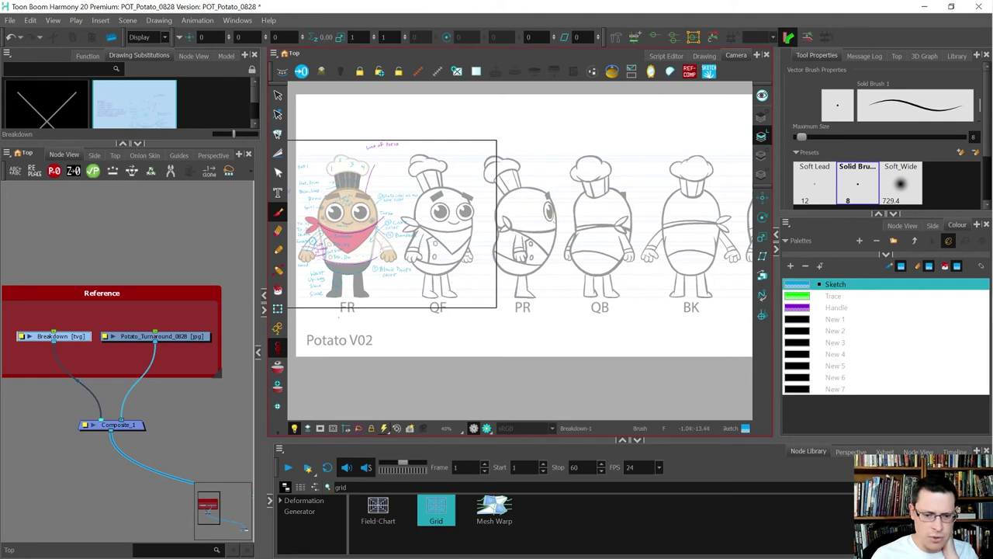
pyautogui.scroll(-1, 719, 285)
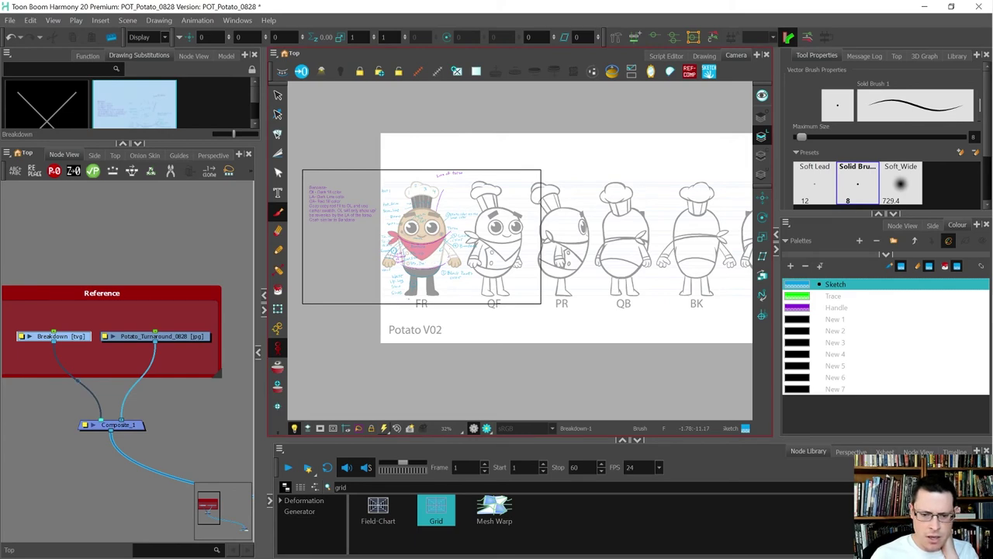
pyautogui.scroll(6, 408, 294)
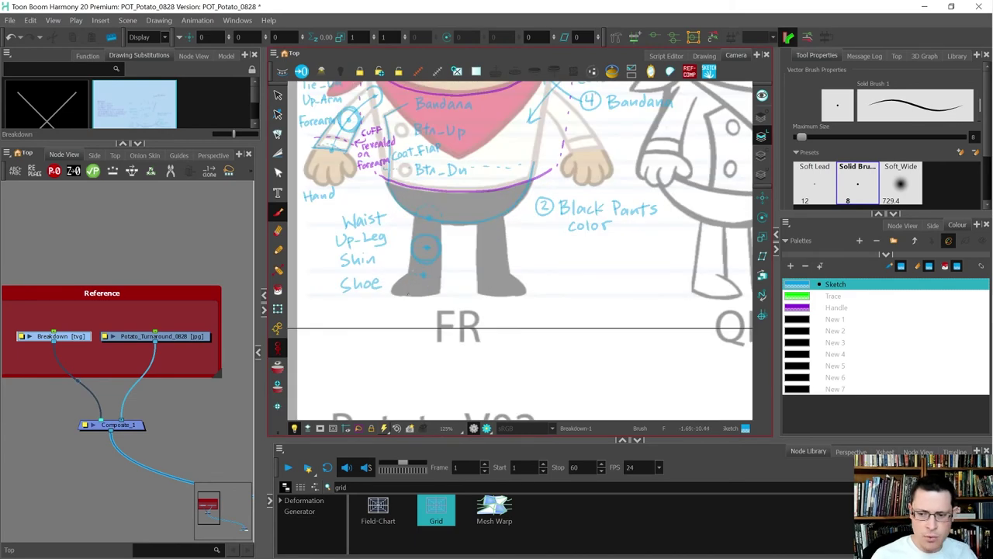
pyautogui.moveTo(408, 273); pyautogui.dragTo(407, 284)
pyautogui.scroll(-1, 408, 295)
pyautogui.scroll(1, 409, 297)
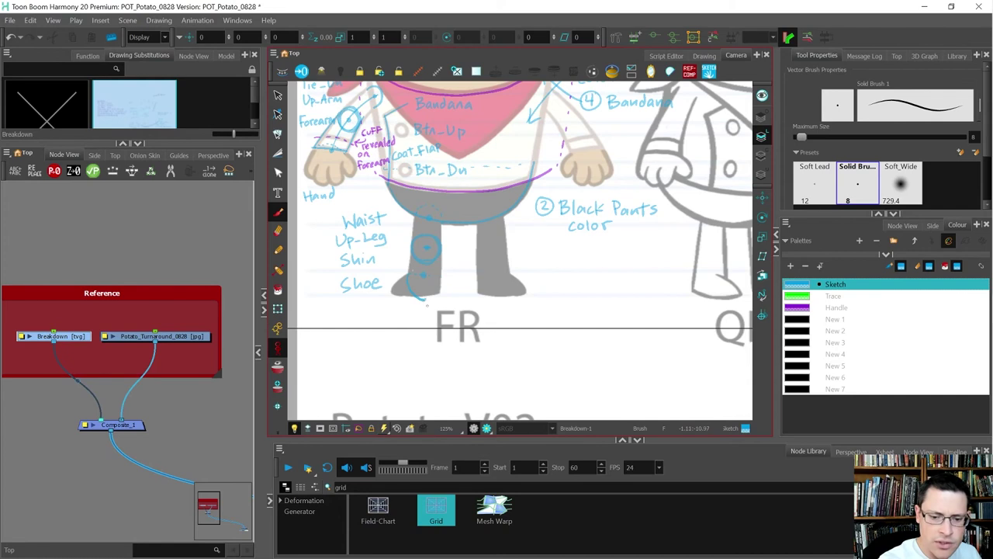
pyautogui.moveTo(424, 301); pyautogui.dragTo(442, 283)
# Switch to the Trace colour and mark four green points on the ankle pivot and on the ends and lowest point of its curve
pyautogui.click(805, 295)
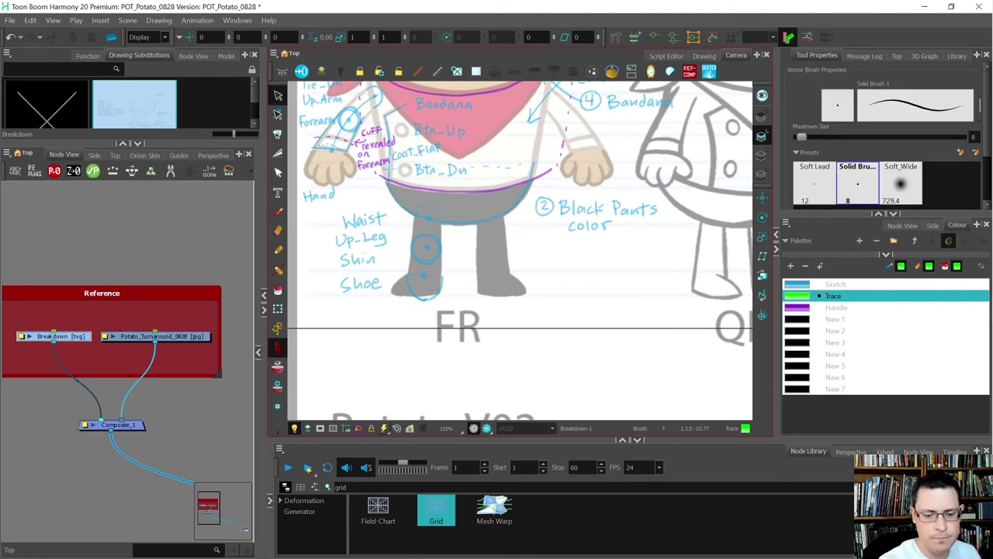
pyautogui.hotkey('alt', 'b')
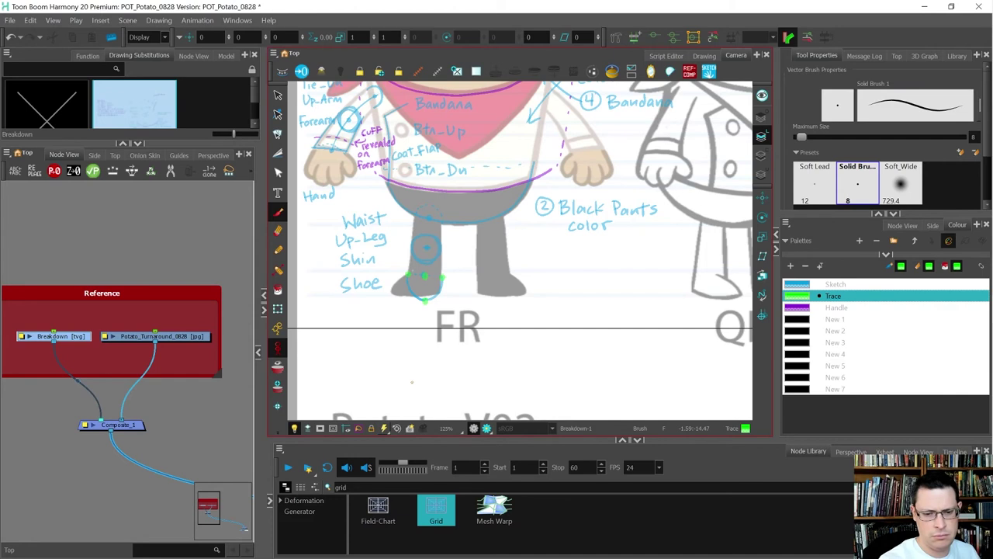
# Try green strokes around the ankle and sole, save the scene, and undo the strokes back to the four green points
pyautogui.moveTo(446, 275)
pyautogui.mouseDown()
pyautogui.moveTo(442, 297)
pyautogui.moveTo(397, 305)
pyautogui.moveTo(388, 294)
pyautogui.mouseUp()
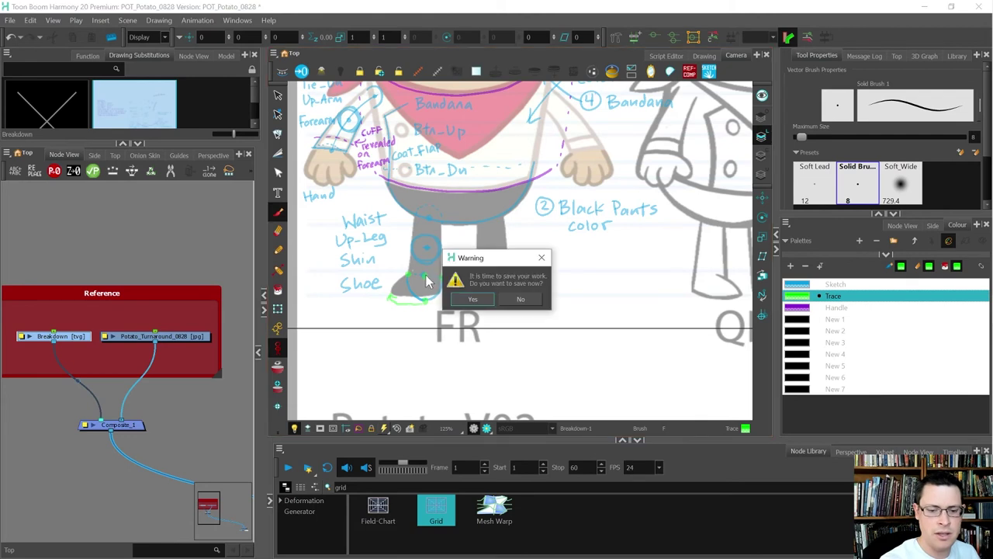
pyautogui.click(484, 302)
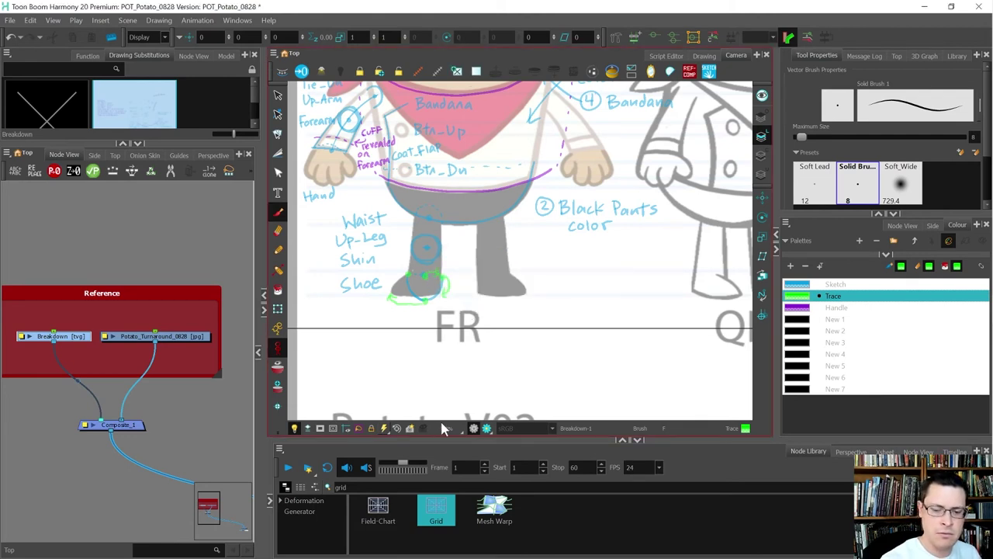
pyautogui.hotkey('alt', 's')
pyautogui.hotkey('ctrl', 'z')
pyautogui.hotkey('ctrl', 'z')
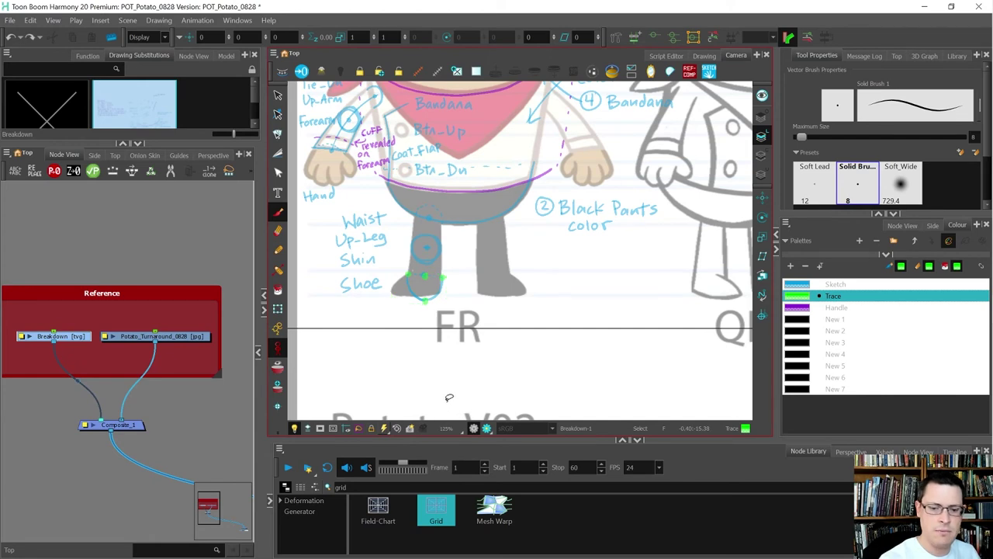
# Try green curved direction strokes sweeping from the lowest ankle point to both sides of the shoe, and undo them
pyautogui.hotkey('alt', 'b')
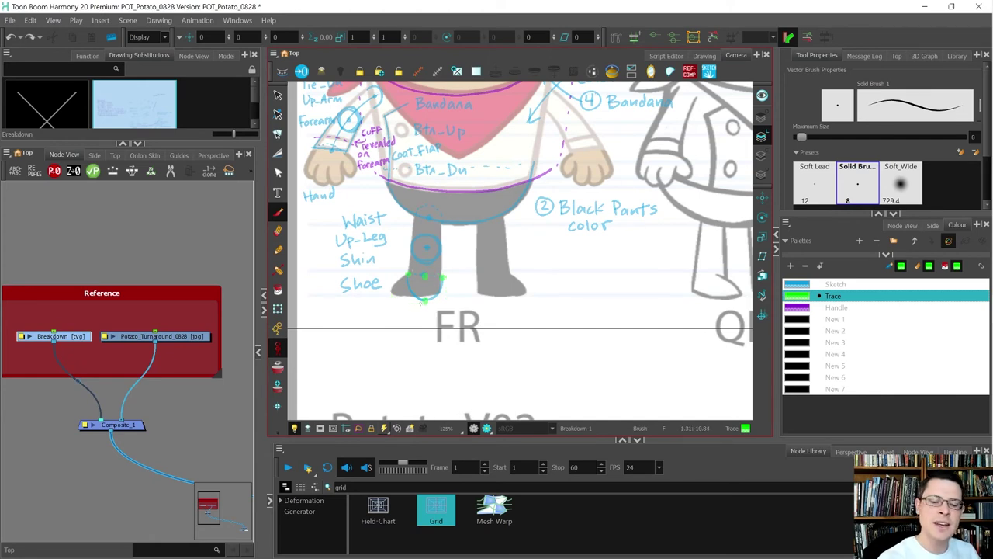
pyautogui.scroll(2, 419, 301)
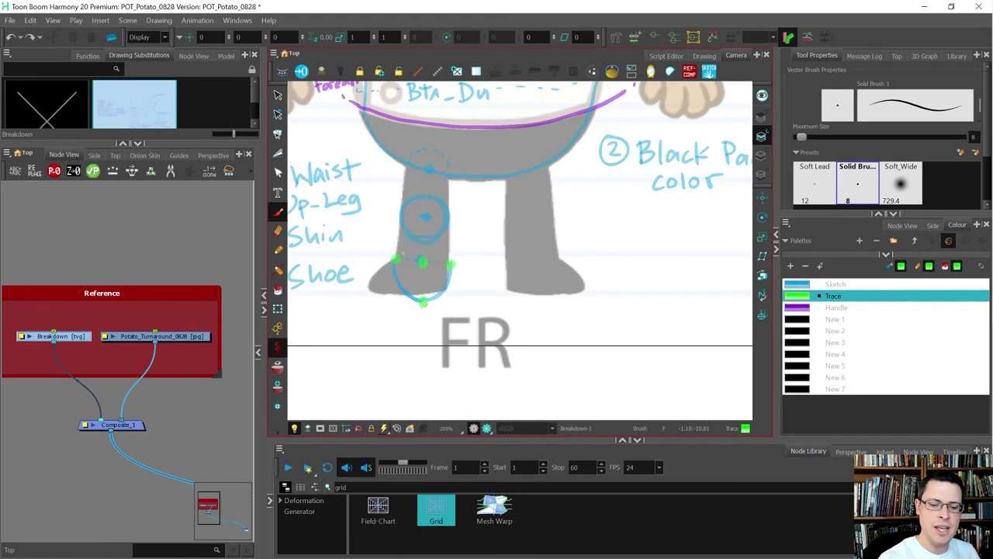
pyautogui.moveTo(419, 302); pyautogui.dragTo(371, 294)
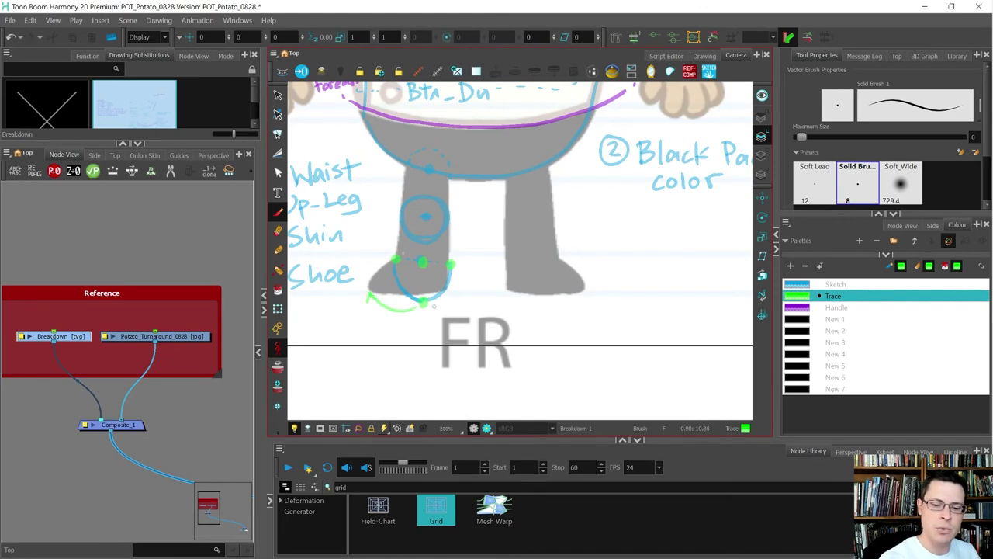
pyautogui.moveTo(438, 311)
pyautogui.mouseDown()
pyautogui.moveTo(480, 295)
pyautogui.moveTo(482, 303)
pyautogui.mouseUp()
pyautogui.hotkey('ctrl', 'z')
pyautogui.hotkey('ctrl', 'z')
pyautogui.hotkey('ctrl', 'z')
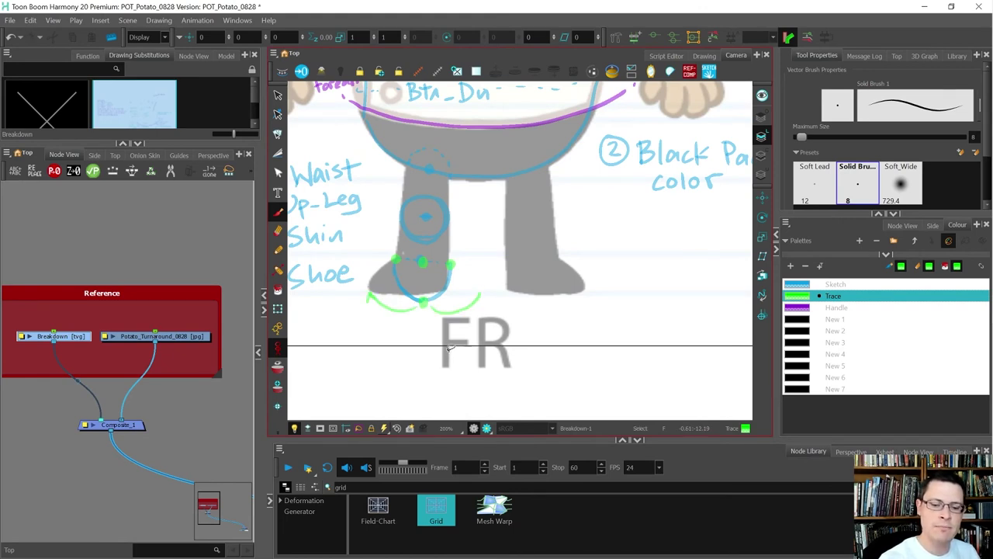
pyautogui.hotkey('ctrl', 'z')
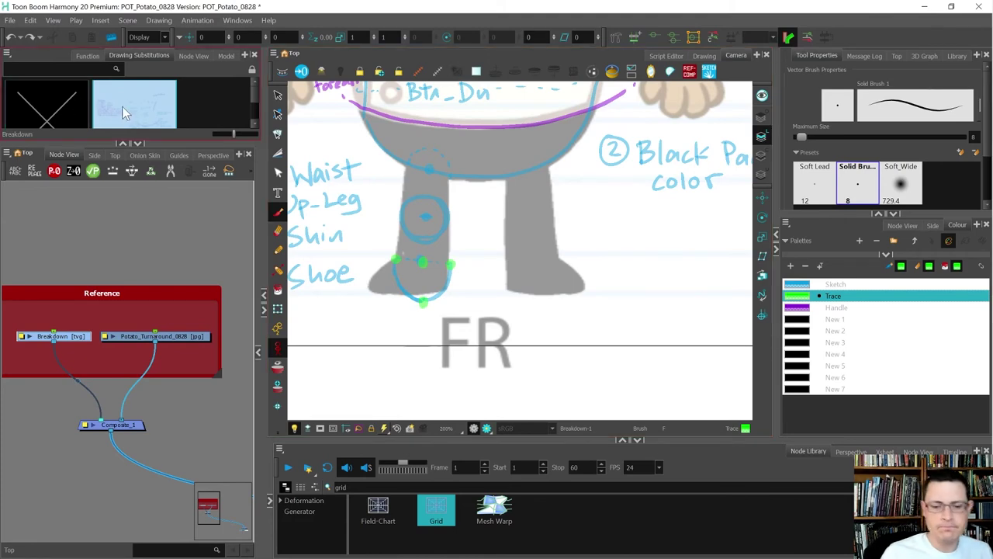
pyautogui.press('1')
pyautogui.press('1')
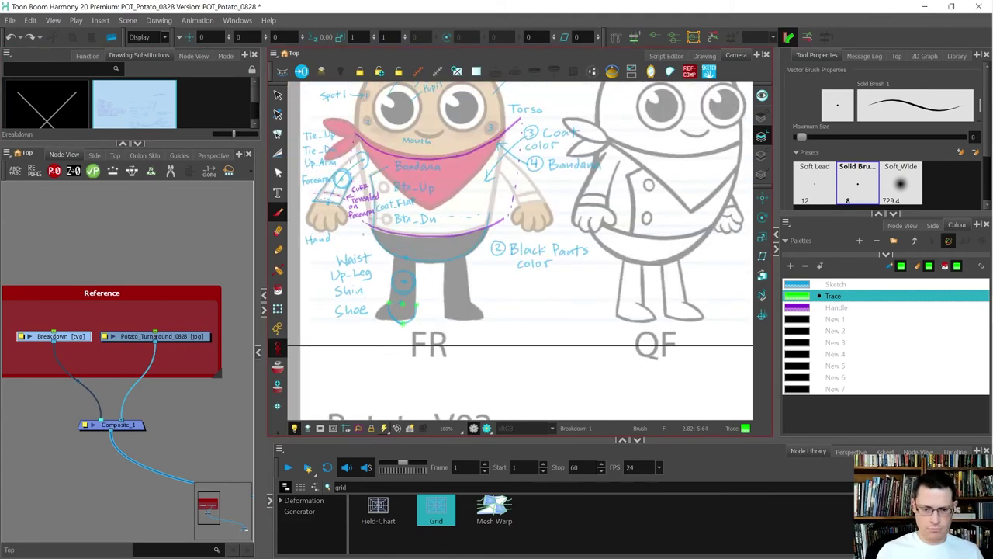
pyautogui.press('1')
pyautogui.press('1')
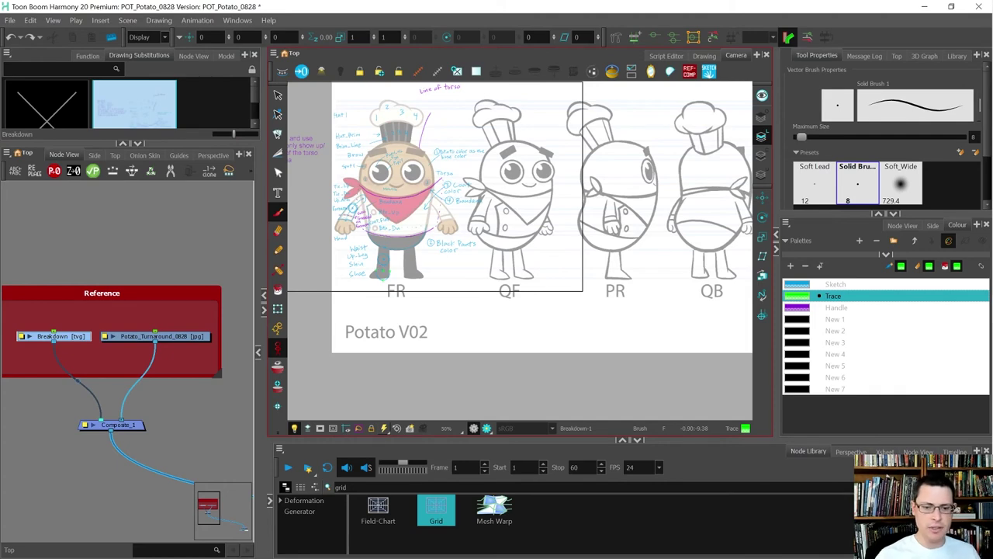
pyautogui.scroll(2, 383, 266)
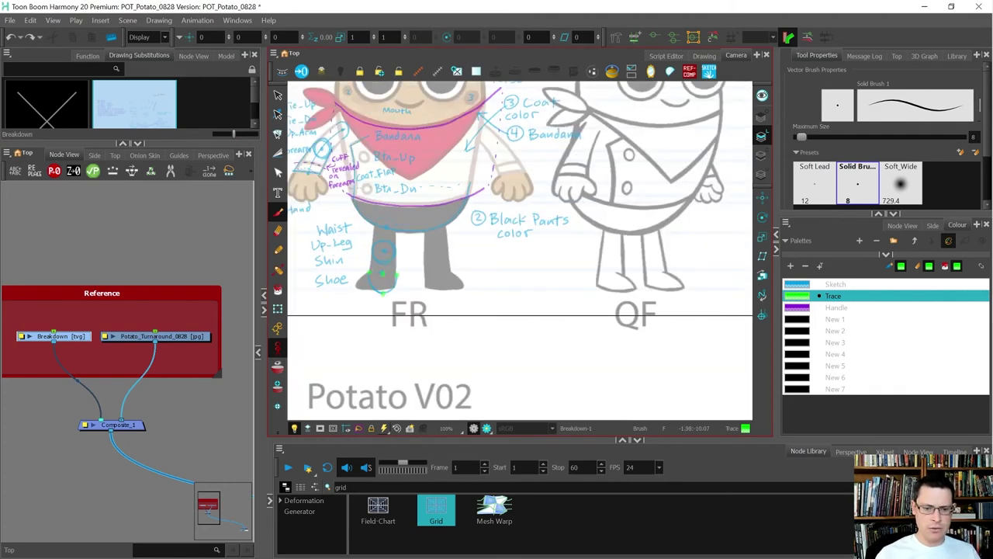
pyautogui.scroll(1, 337, 277)
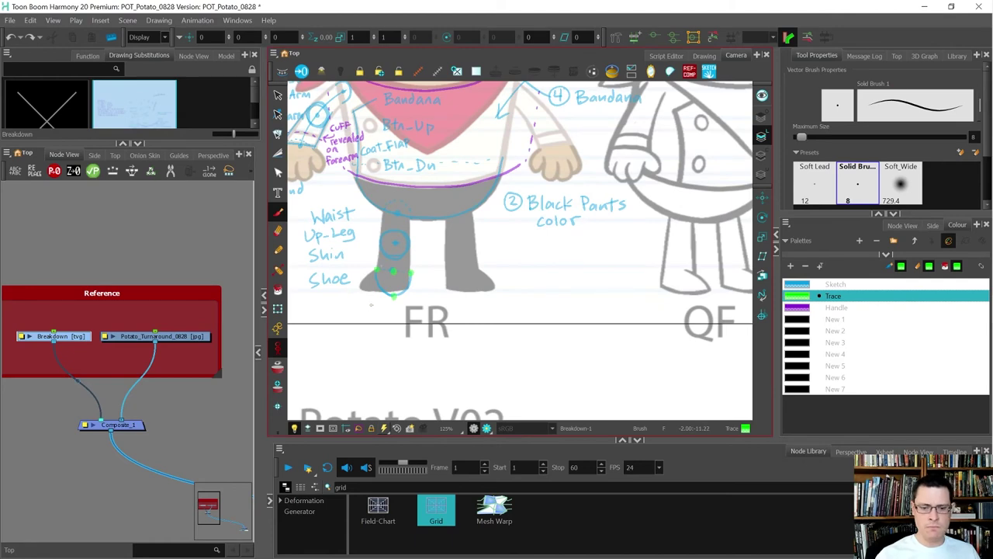
pyautogui.scroll(-5, 361, 311)
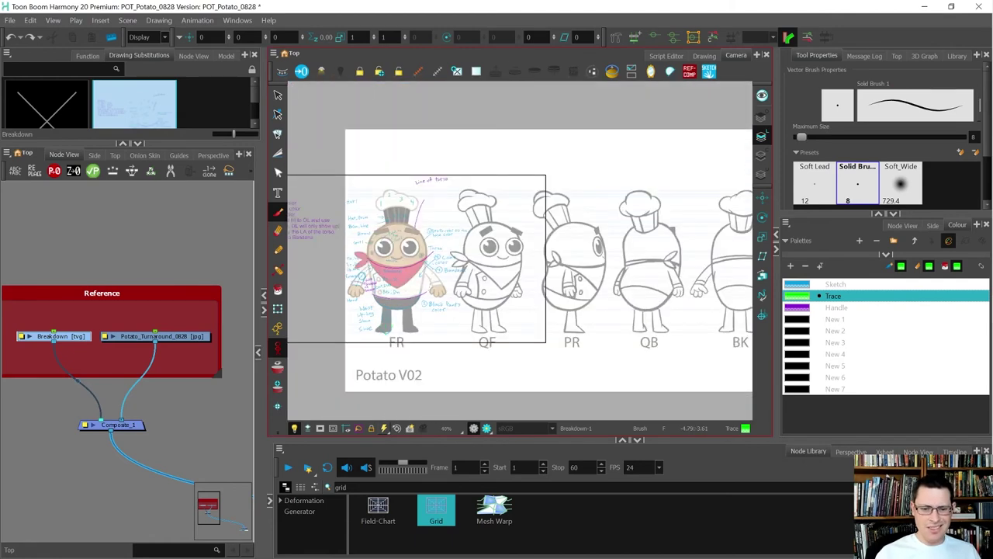
pyautogui.scroll(3, 349, 280)
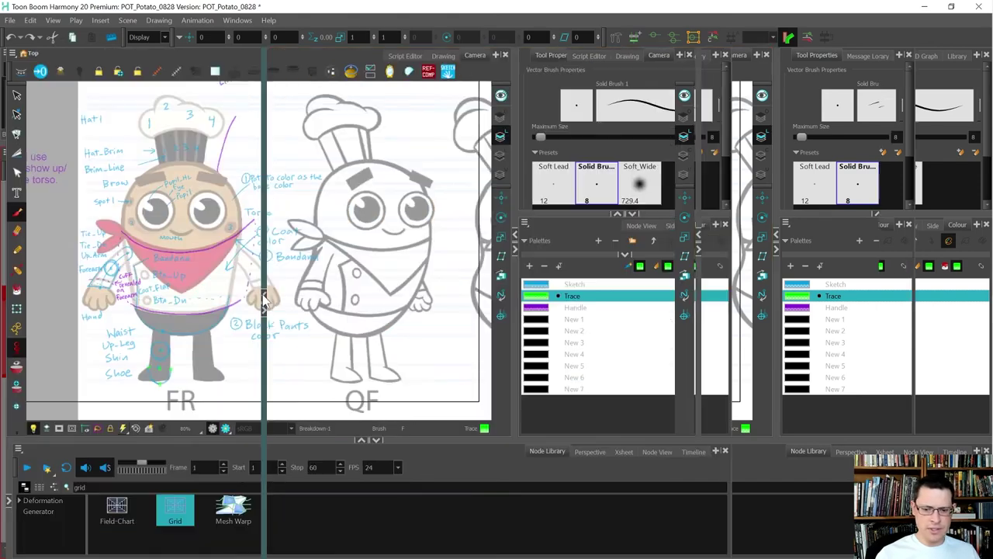
# Collapse the node area to widen the camera view, and write "deforms thru turnaround" in green below the Shoe label
pyautogui.click(264, 295)
pyautogui.scroll(-3, 399, 307)
pyautogui.moveTo(512, 350); pyautogui.dragTo(422, 338)
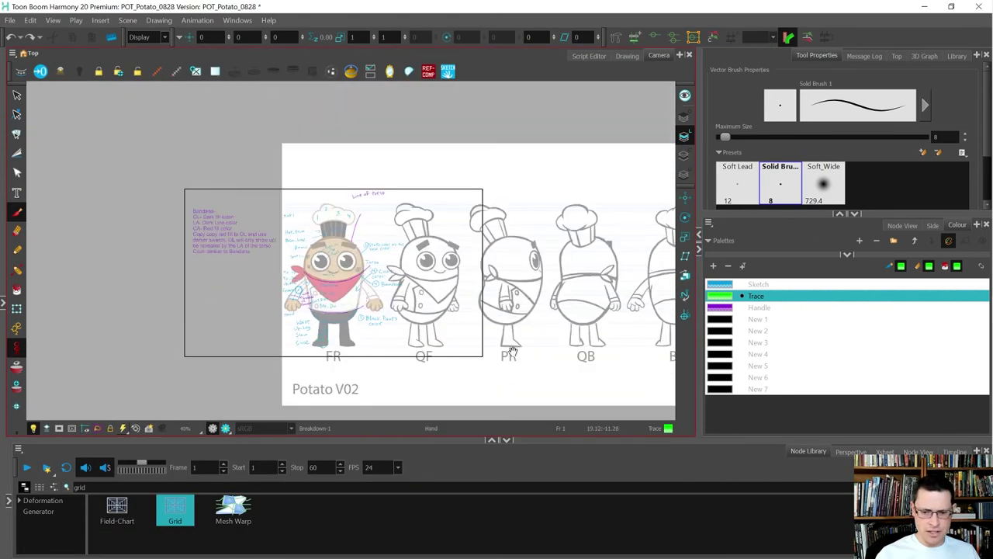
pyautogui.scroll(5, 159, 342)
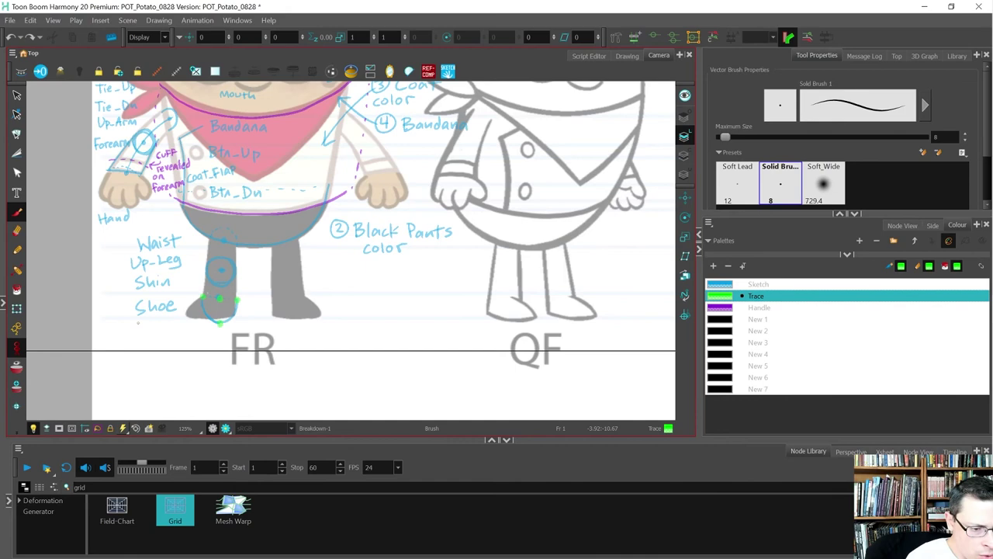
pyautogui.moveTo(143, 322); pyautogui.dragTo(145, 329)
pyautogui.moveTo(145, 326)
pyautogui.mouseDown()
pyautogui.moveTo(189, 324)
pyautogui.moveTo(146, 339)
pyautogui.moveTo(186, 337)
pyautogui.mouseUp()
pyautogui.moveTo(184, 336); pyautogui.dragTo(213, 343)
pyautogui.moveTo(209, 343); pyautogui.dragTo(252, 342)
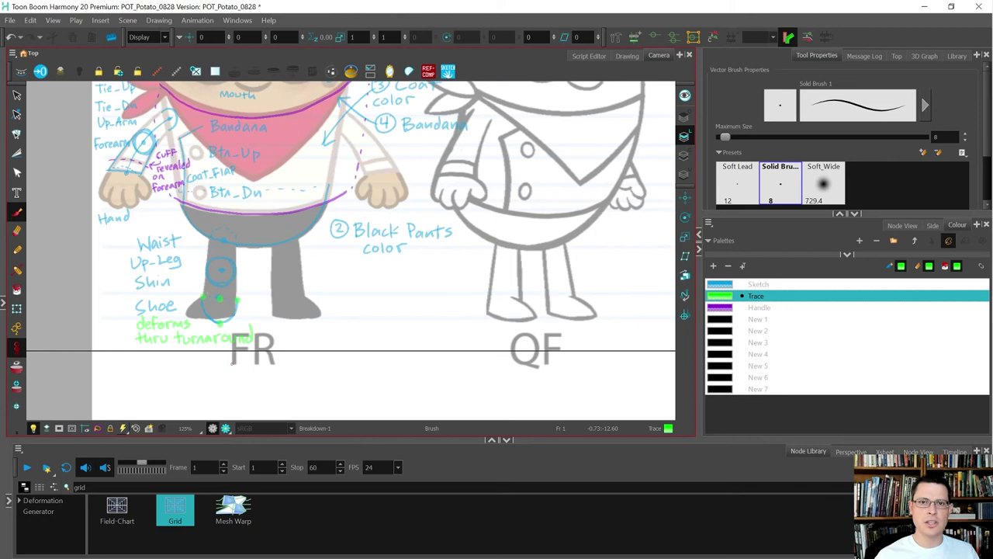
# Recolour the Torso label with the green Trace colour, and outline the front view's whole torso in green with points along the outline
pyautogui.scroll(-5, 229, 360)
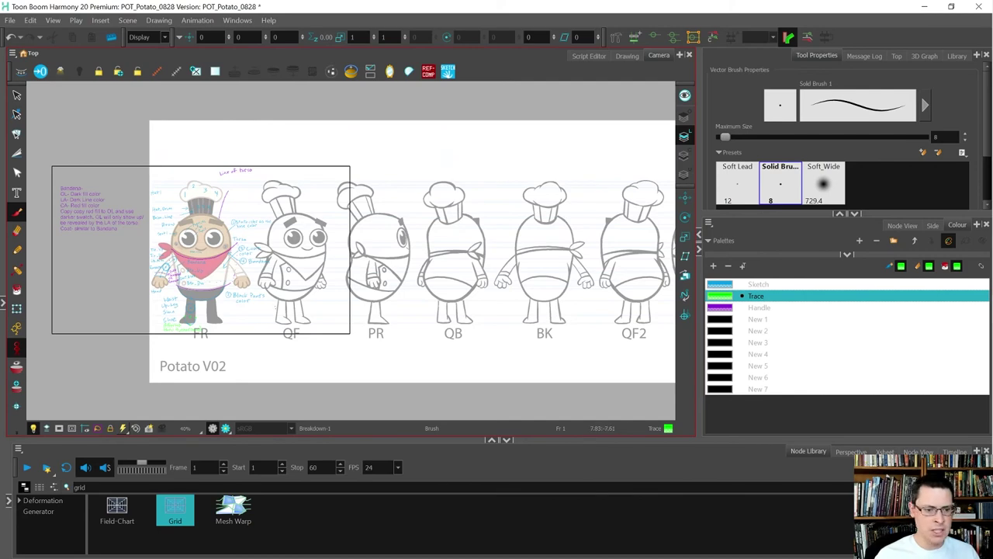
pyautogui.scroll(1, 197, 233)
pyautogui.scroll(1, 197, 233)
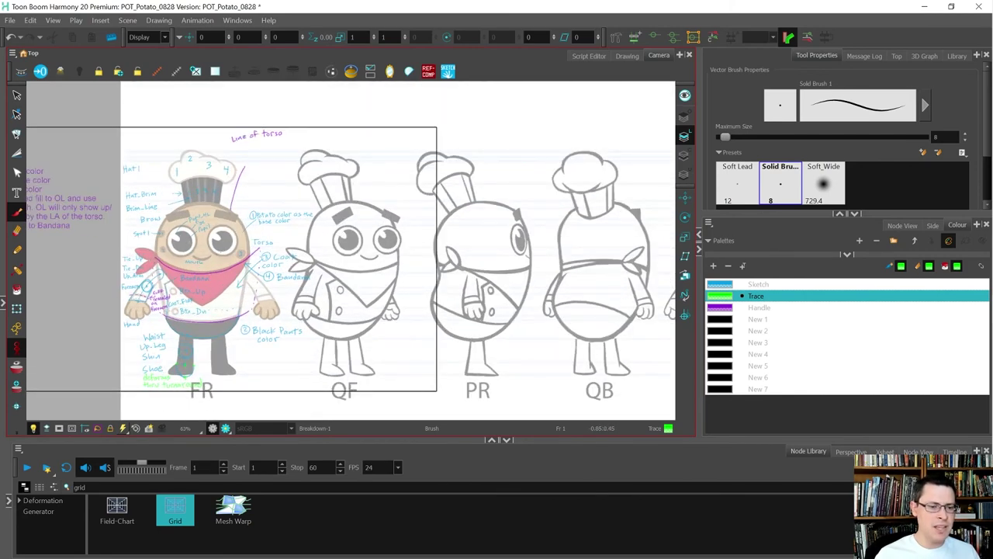
pyautogui.scroll(1, 244, 243)
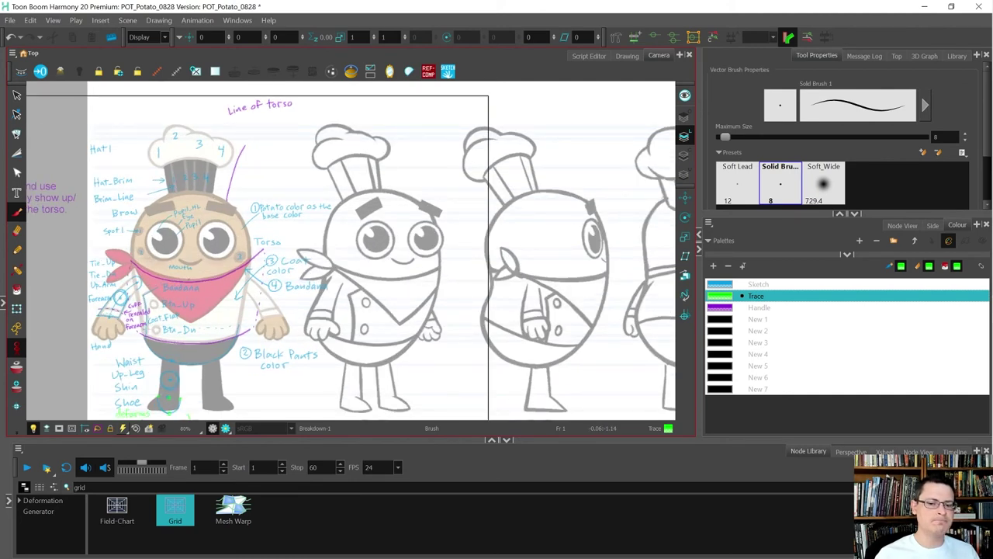
pyautogui.scroll(-1, 193, 278)
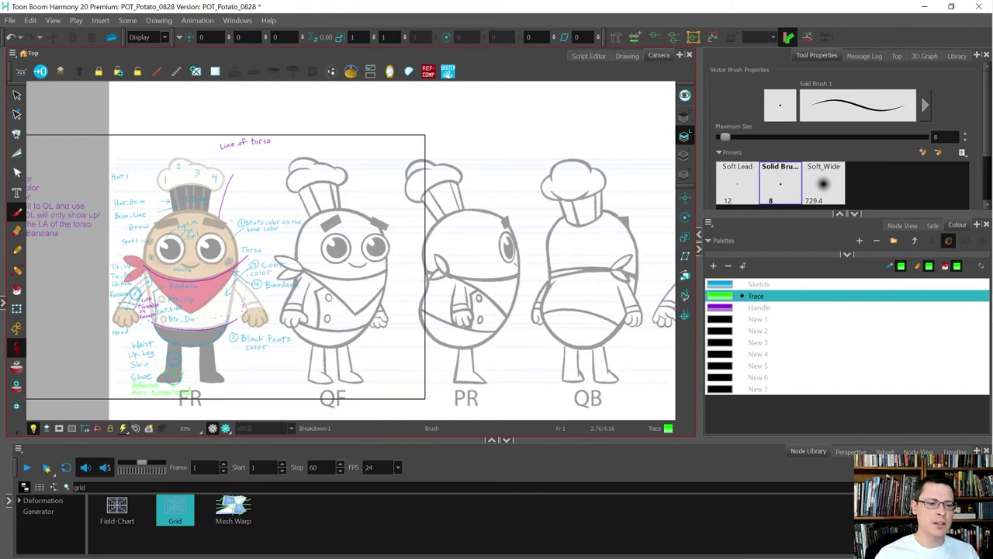
pyautogui.scroll(1, 177, 353)
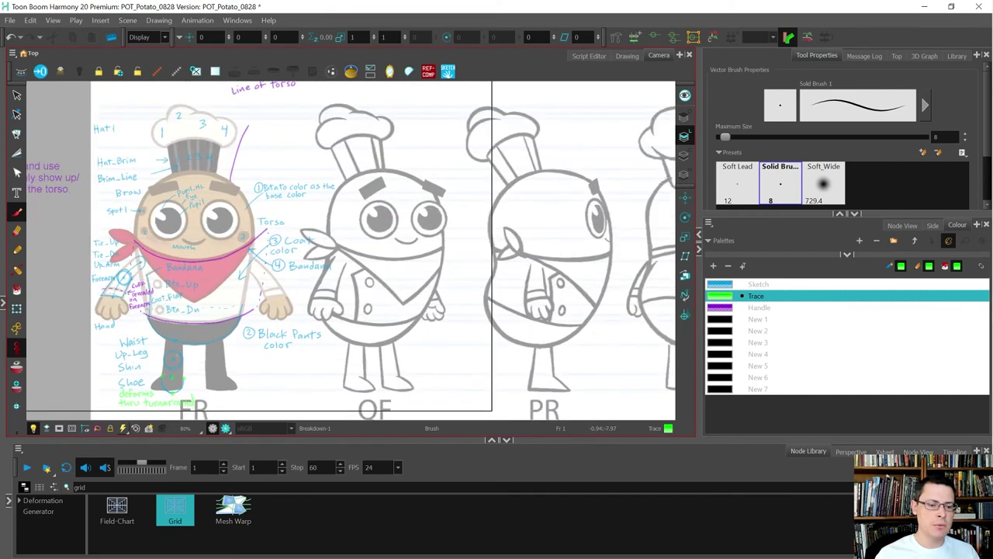
pyautogui.hotkey('alt', 's')
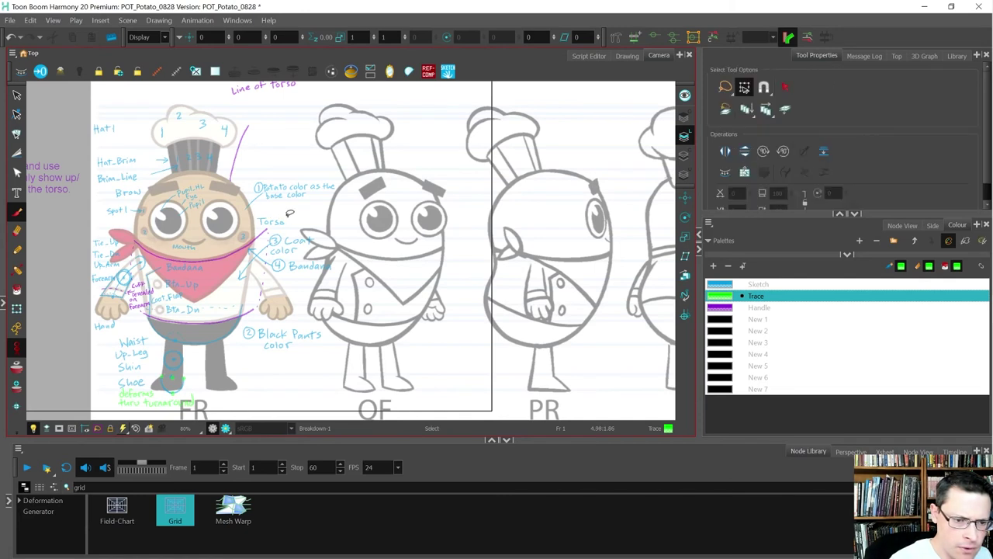
pyautogui.click(272, 222)
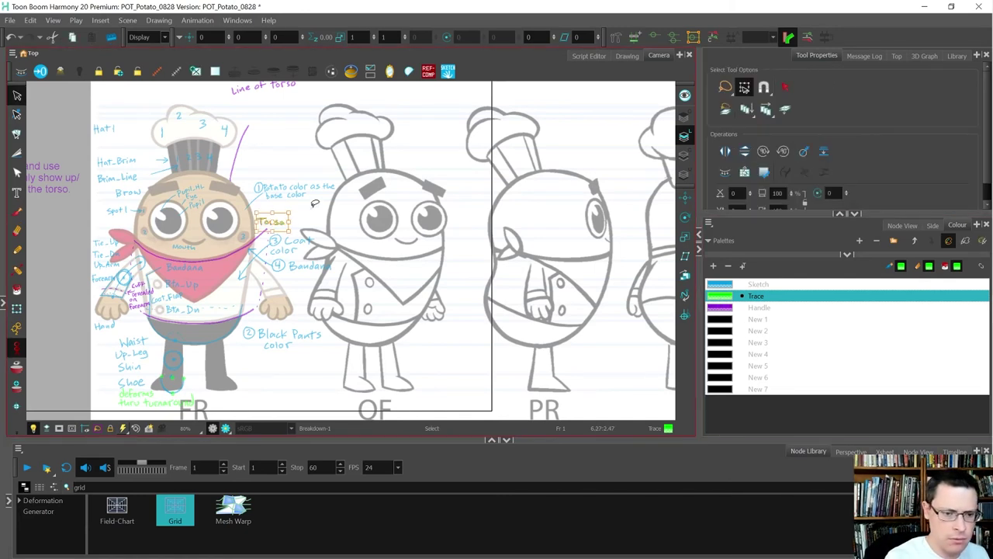
pyautogui.hotkey('alt', 'b')
pyautogui.moveTo(231, 337); pyautogui.dragTo(251, 254)
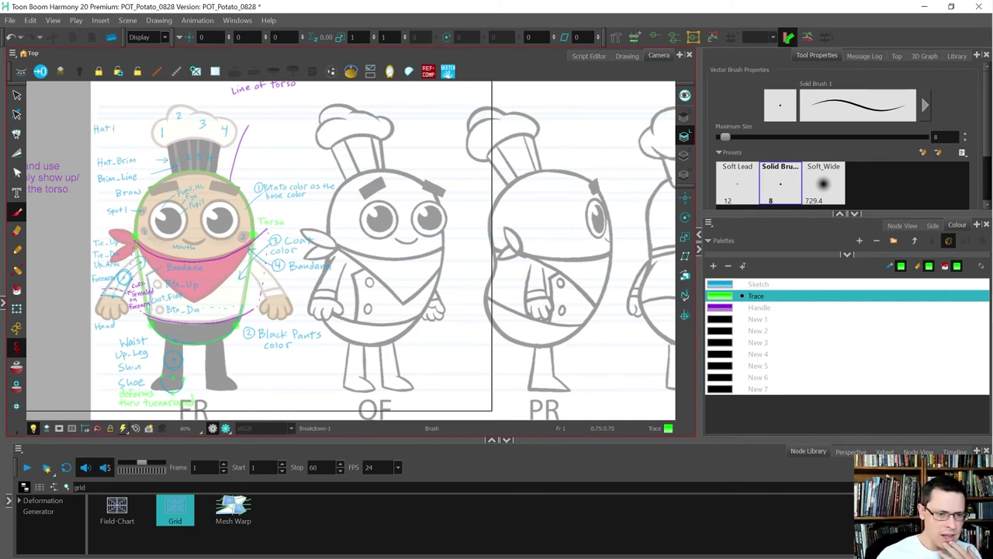
# Mark four green points around the torso outline of the rear three-quarter view labelled QF2
pyautogui.scroll(-2, 205, 233)
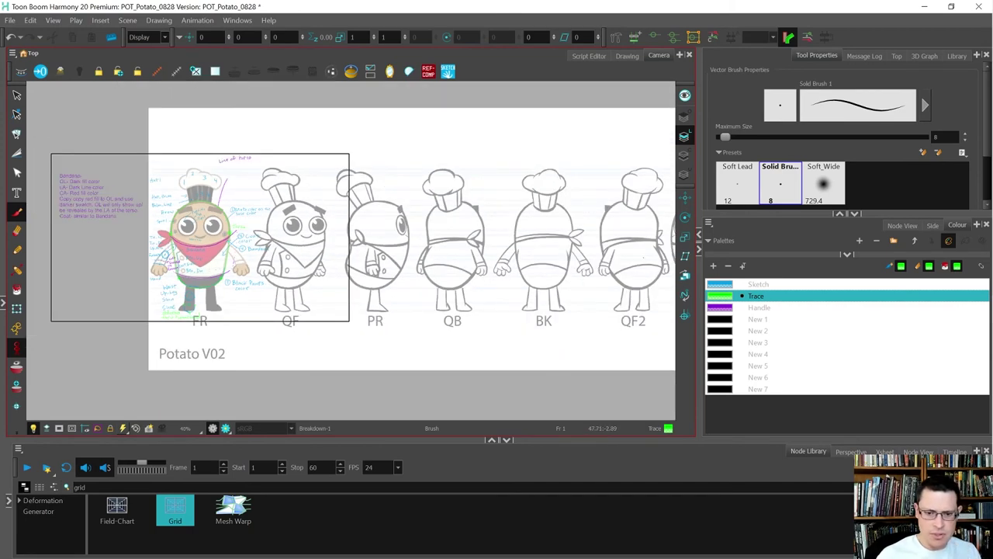
pyautogui.press('space')
pyautogui.moveTo(532, 286); pyautogui.dragTo(378, 292)
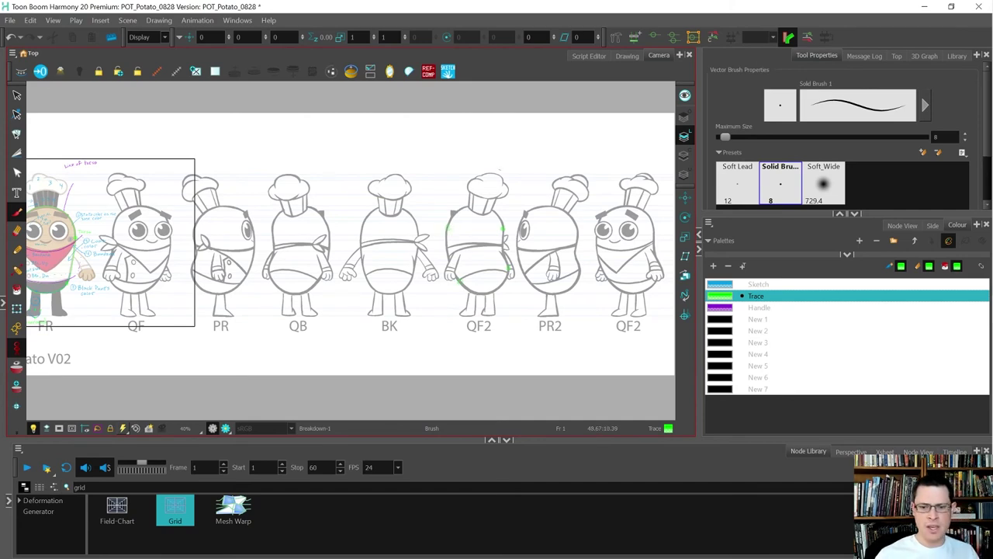
pyautogui.scroll(2, 481, 255)
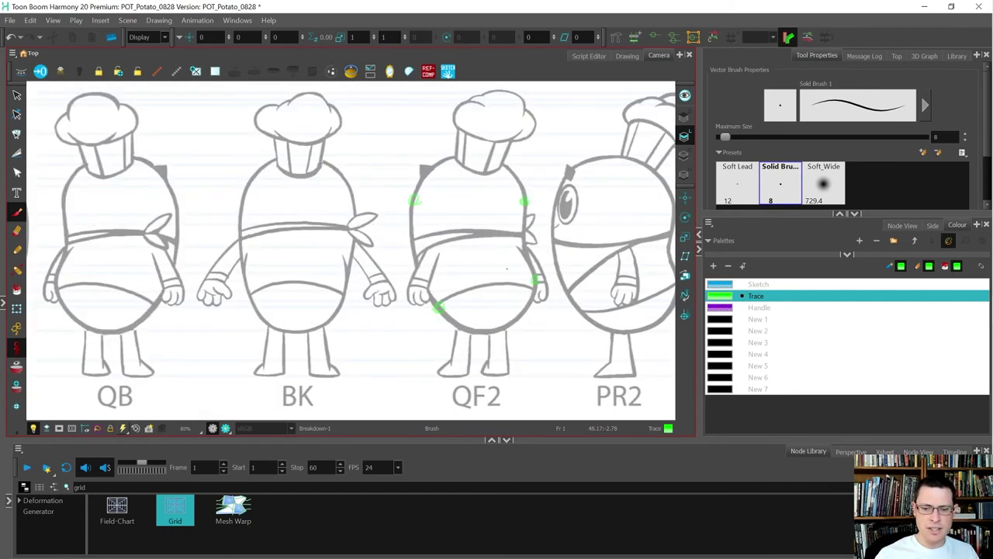
# With the blue Sketch colour, draw arrows to the sleeve creases on the QF2 and QB rear views, and write "Crease" on QB
pyautogui.click(724, 285)
pyautogui.moveTo(482, 256)
pyautogui.mouseDown()
pyautogui.moveTo(518, 254)
pyautogui.moveTo(510, 259)
pyautogui.mouseUp()
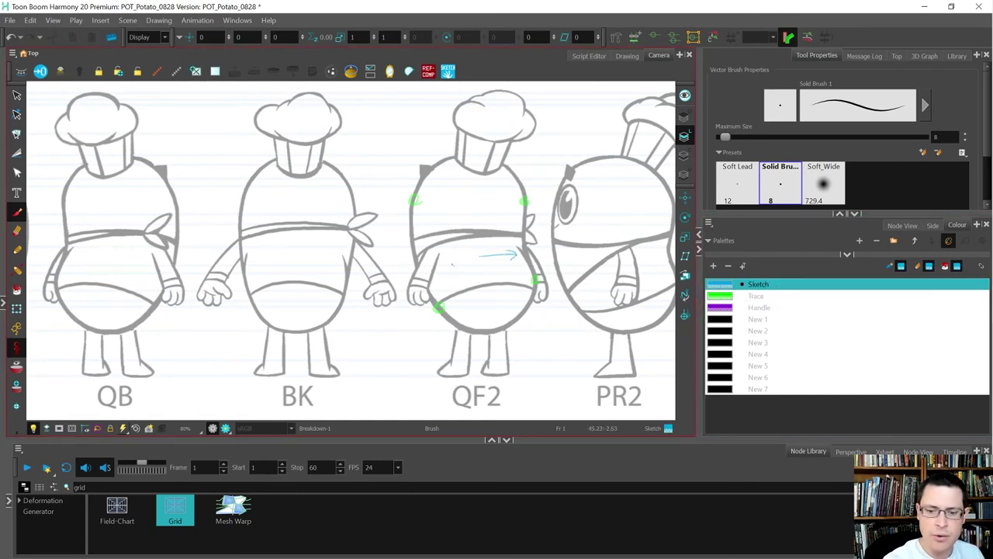
pyautogui.moveTo(222, 309); pyautogui.dragTo(317, 295)
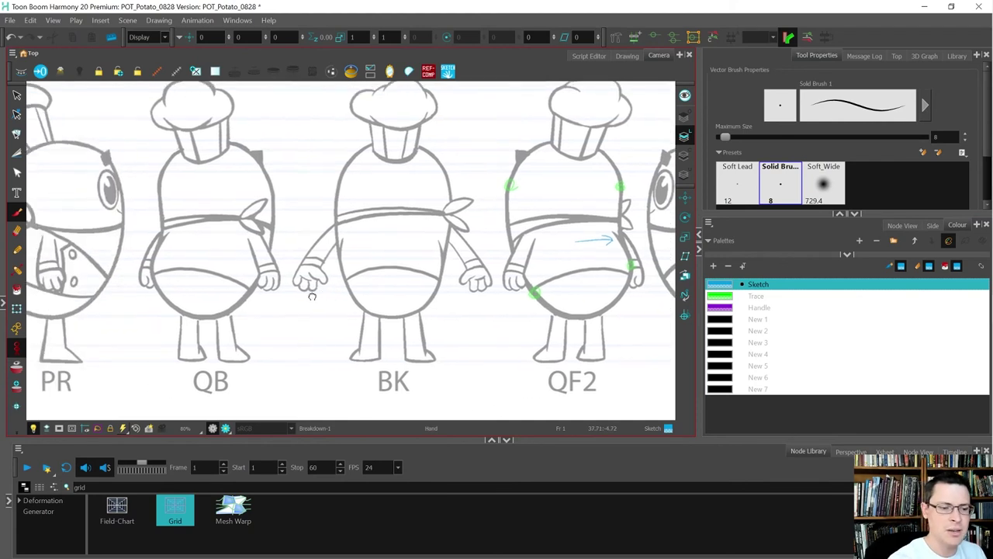
pyautogui.moveTo(210, 232)
pyautogui.mouseDown()
pyautogui.moveTo(174, 240)
pyautogui.moveTo(184, 242)
pyautogui.moveTo(165, 254)
pyautogui.moveTo(174, 248)
pyautogui.mouseUp()
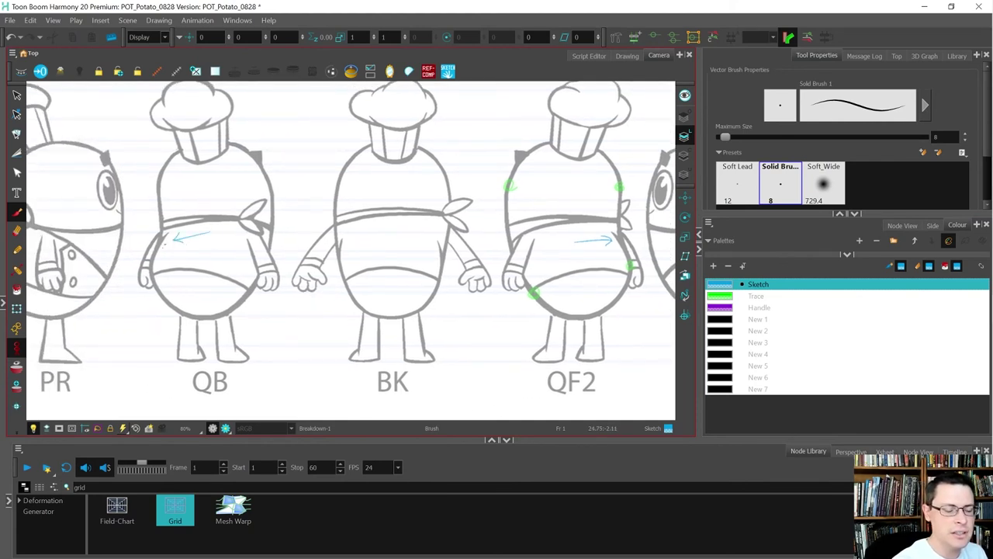
pyautogui.moveTo(175, 252); pyautogui.dragTo(202, 253)
# Label the two creases on the BK view's torso "Crease1" and "Crease2" in blue, with an arrow to the first
pyautogui.moveTo(204, 289); pyautogui.dragTo(332, 307)
pyautogui.moveTo(242, 300); pyautogui.dragTo(438, 293)
pyautogui.scroll(-4, 439, 293)
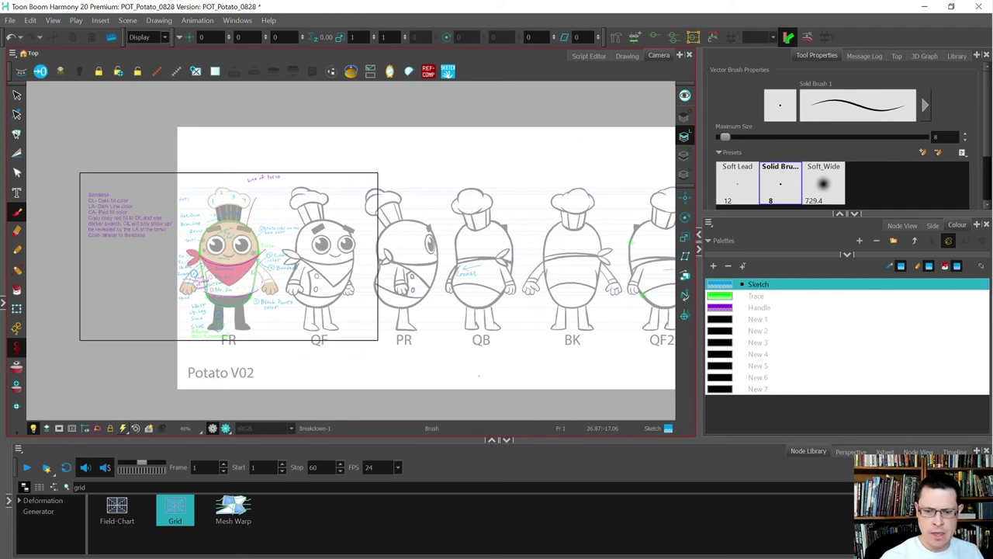
pyautogui.press('space')
pyautogui.moveTo(541, 308); pyautogui.dragTo(473, 308)
pyautogui.moveTo(548, 314); pyautogui.dragTo(460, 323)
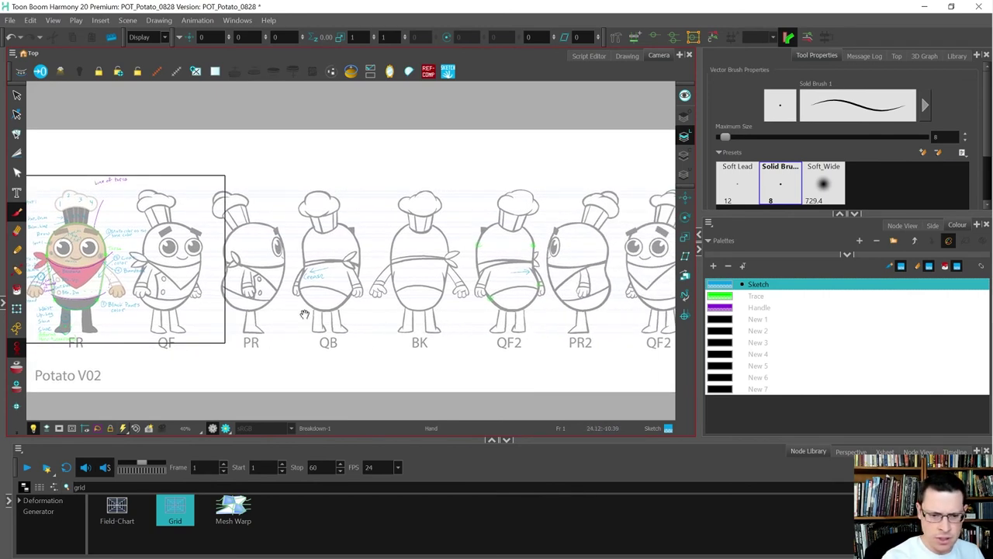
pyautogui.scroll(2, 419, 283)
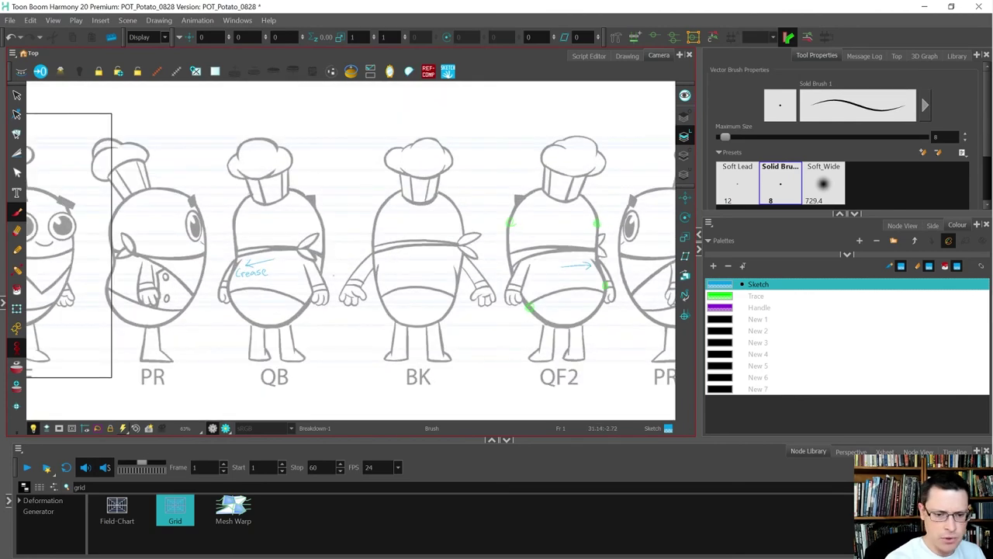
pyautogui.moveTo(391, 262)
pyautogui.mouseDown()
pyautogui.moveTo(383, 268)
pyautogui.moveTo(558, 261)
pyautogui.moveTo(495, 262)
pyautogui.moveTo(528, 253)
pyautogui.mouseUp()
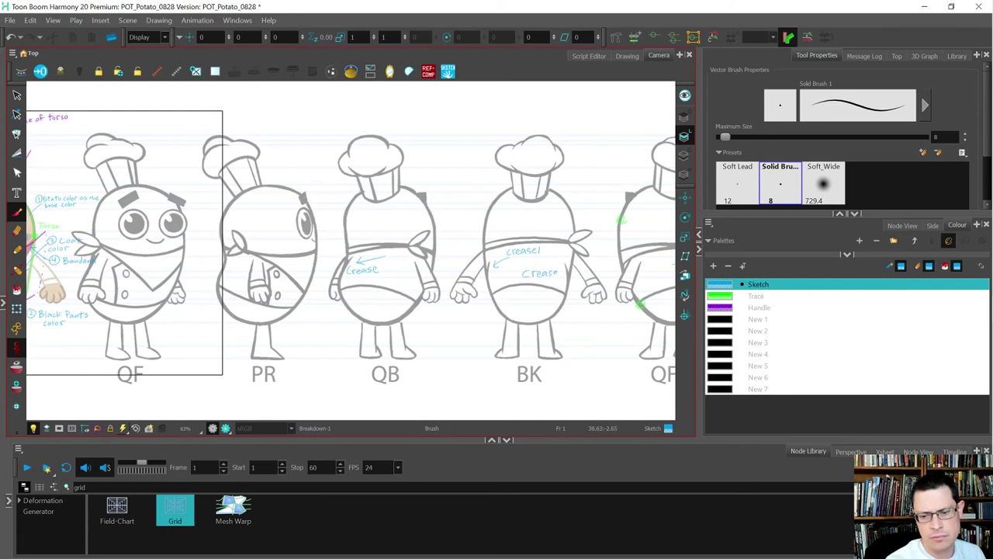
pyautogui.press('2')
pyautogui.press('2')
pyautogui.press('2')
pyautogui.press('2')
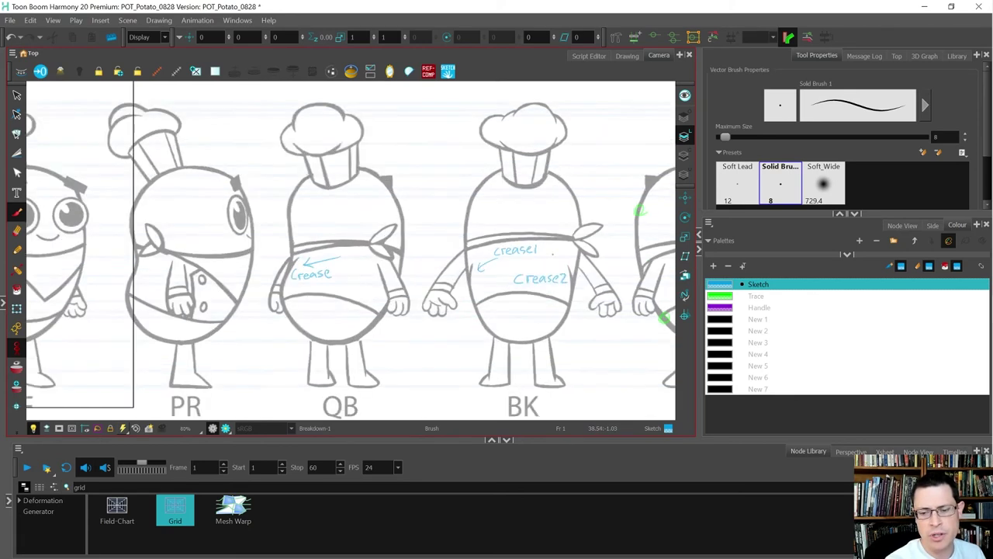
# Shift the numeral of the first crease label on the BK view and add an underscore so it reads "Crease_1"
pyautogui.hotkey('alt', 's')
pyautogui.click(527, 248)
pyautogui.click(538, 246)
pyautogui.click(527, 248)
pyautogui.click(526, 249)
pyautogui.moveTo(526, 249); pyautogui.dragTo(531, 252)
pyautogui.click(532, 266)
pyautogui.hotkey('alt', 'b')
# Rework the second crease label on the BK view the same way so it reads "Crease_2"
pyautogui.hotkey('alt', 's')
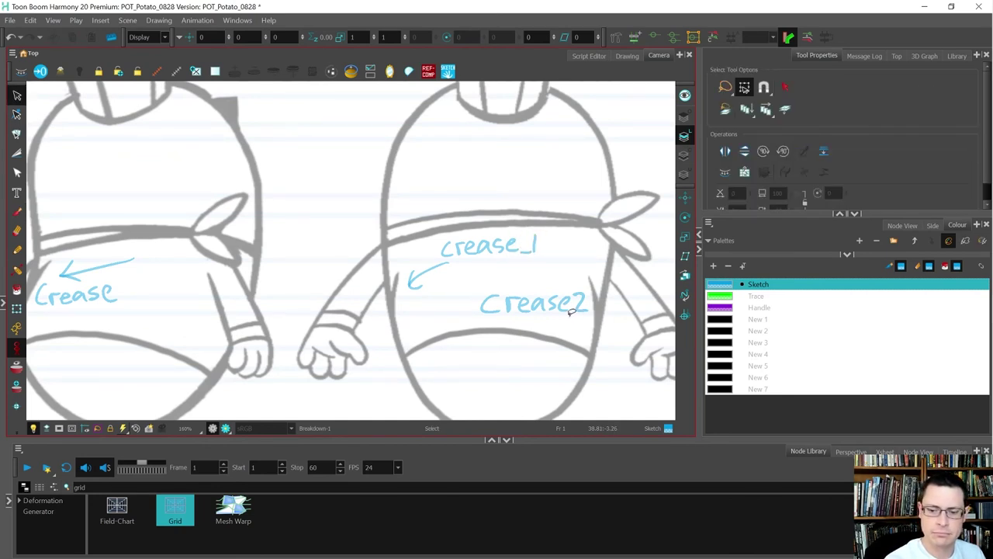
pyautogui.click(584, 305)
pyautogui.moveTo(593, 310)
pyautogui.mouseDown()
pyautogui.moveTo(575, 312)
pyautogui.moveTo(584, 311)
pyautogui.mouseUp()
pyautogui.hotkey('alt', 'b')
pyautogui.press('1')
pyautogui.press('1')
pyautogui.scroll(-2, 462, 301)
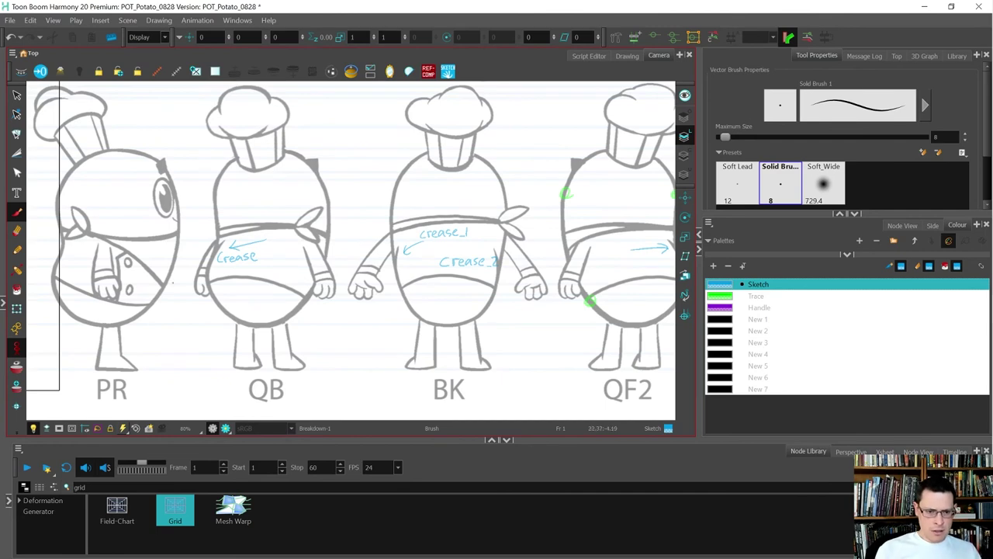
# Try blue strokes extending the coat flap line across the PR2 profile view, and undo them
pyautogui.scroll(-2, 172, 282)
pyautogui.scroll(-6, 576, 353)
pyautogui.scroll(6, 377, 381)
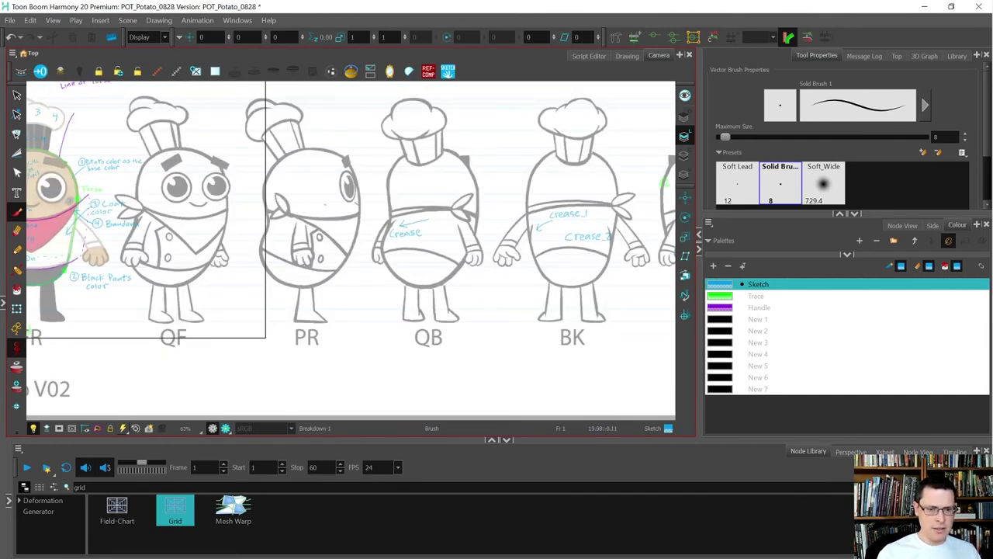
pyautogui.moveTo(513, 214); pyautogui.dragTo(375, 226)
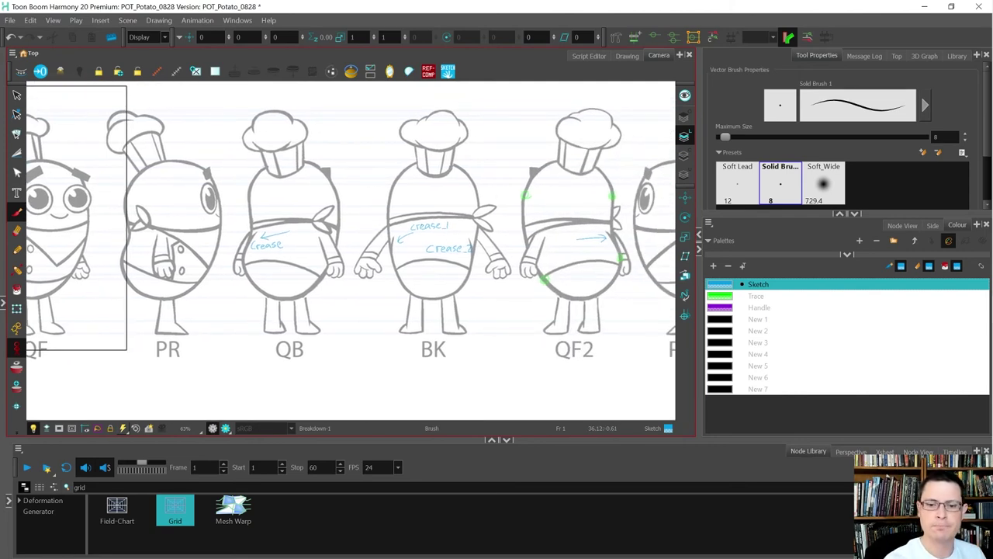
pyautogui.scroll(2, 445, 211)
pyautogui.moveTo(489, 246); pyautogui.dragTo(215, 272)
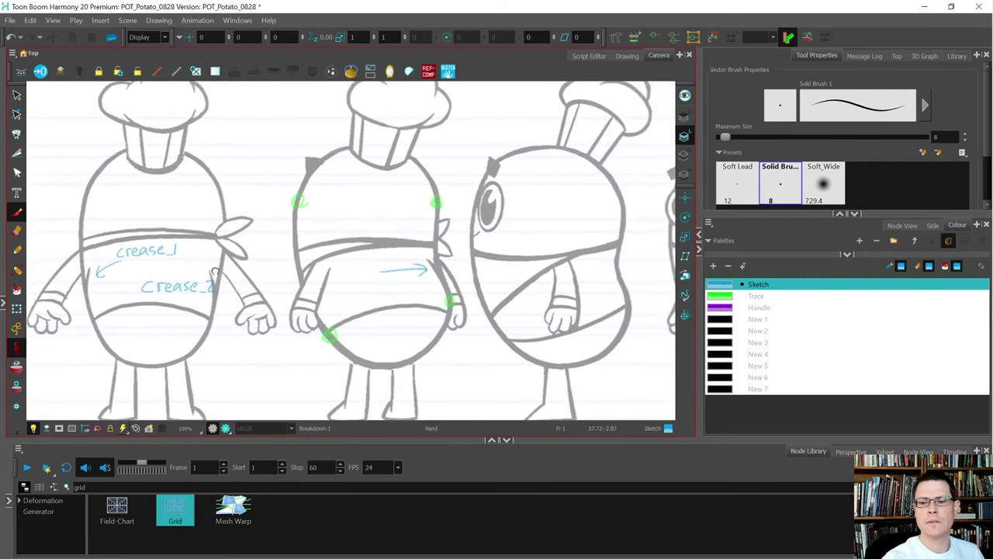
pyautogui.moveTo(587, 250); pyautogui.dragTo(638, 235)
pyautogui.moveTo(576, 253); pyautogui.dragTo(650, 248)
pyautogui.moveTo(574, 255)
pyautogui.mouseDown()
pyautogui.moveTo(490, 319)
pyautogui.moveTo(452, 256)
pyautogui.mouseUp()
pyautogui.hotkey('ctrl', 'z')
pyautogui.hotkey('ctrl', 'z')
pyautogui.hotkey('ctrl', 'z')
pyautogui.hotkey('ctrl', 'z')
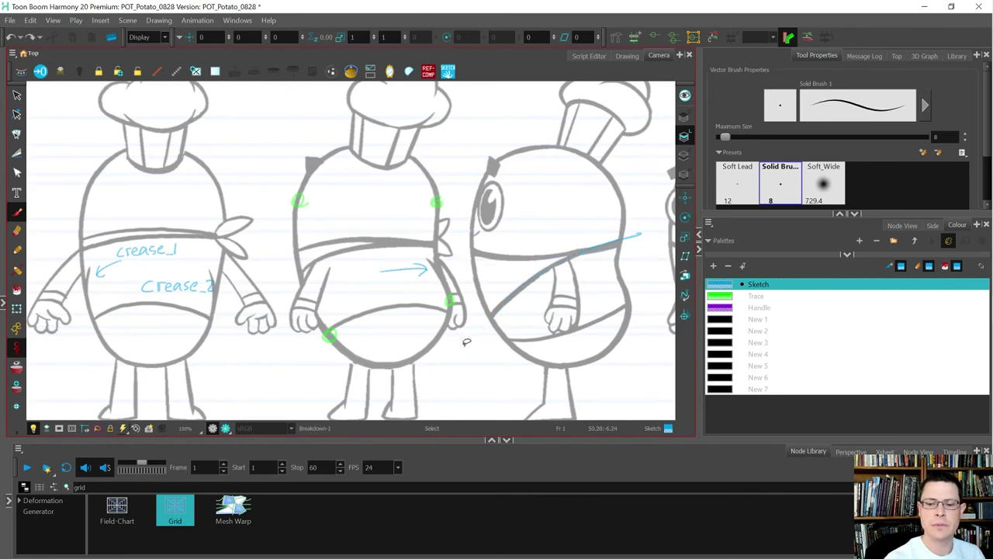
# Trace the bandana band across the BK view in blue and label it "Bandana_BK" above the line
pyautogui.moveTo(110, 327); pyautogui.dragTo(474, 320)
pyautogui.moveTo(323, 326); pyautogui.dragTo(295, 324)
pyautogui.hotkey('alt', 'b')
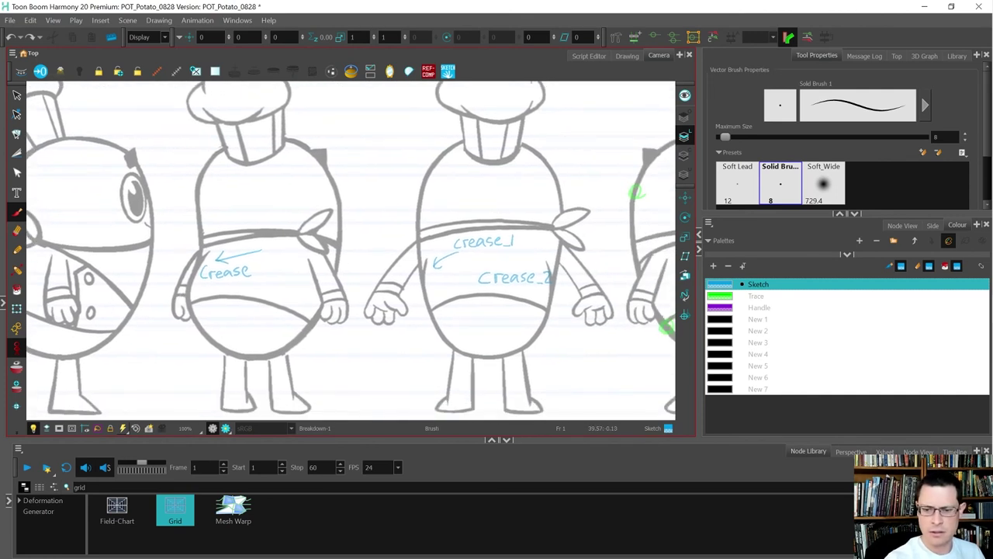
pyautogui.moveTo(513, 228); pyautogui.dragTo(376, 257)
pyautogui.moveTo(554, 227)
pyautogui.mouseDown()
pyautogui.moveTo(393, 236)
pyautogui.moveTo(425, 210)
pyautogui.moveTo(439, 219)
pyautogui.mouseUp()
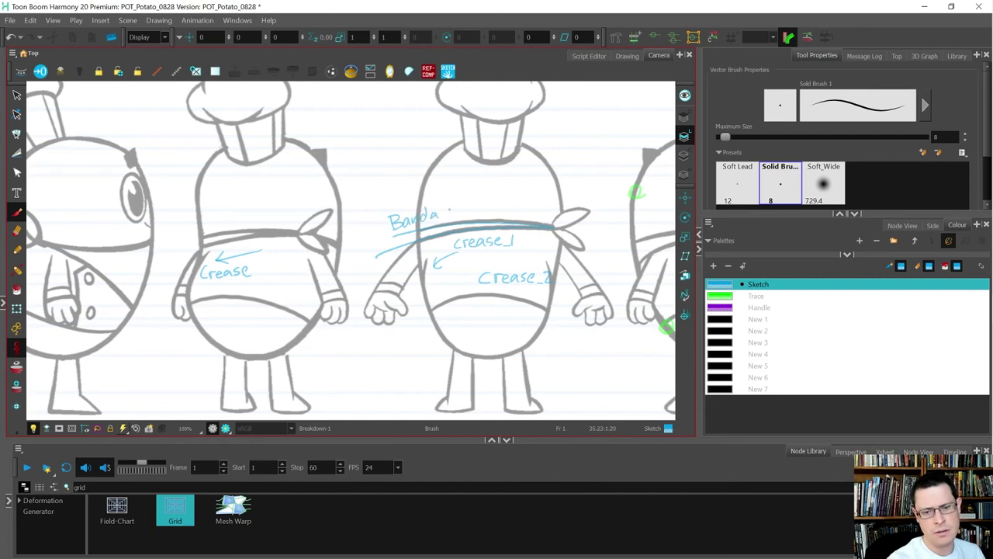
pyautogui.moveTo(443, 217); pyautogui.dragTo(482, 213)
pyautogui.moveTo(478, 206); pyautogui.dragTo(486, 206)
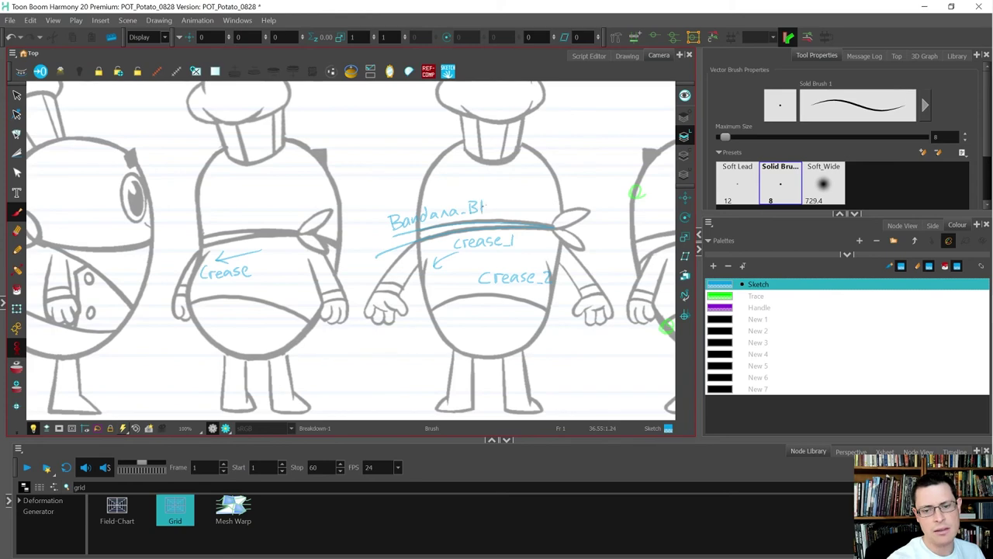
# Review the whole turnaround from the FR view to the last QF2 view, checking the annotations on each pose
pyautogui.press('1')
pyautogui.press('1')
pyautogui.press('1')
pyautogui.press('1')
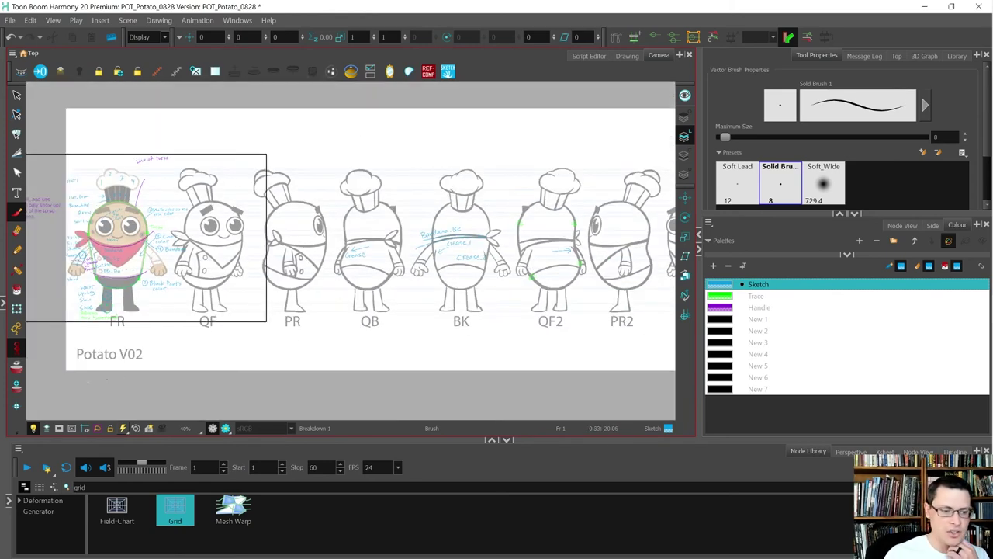
pyautogui.scroll(1, 75, 336)
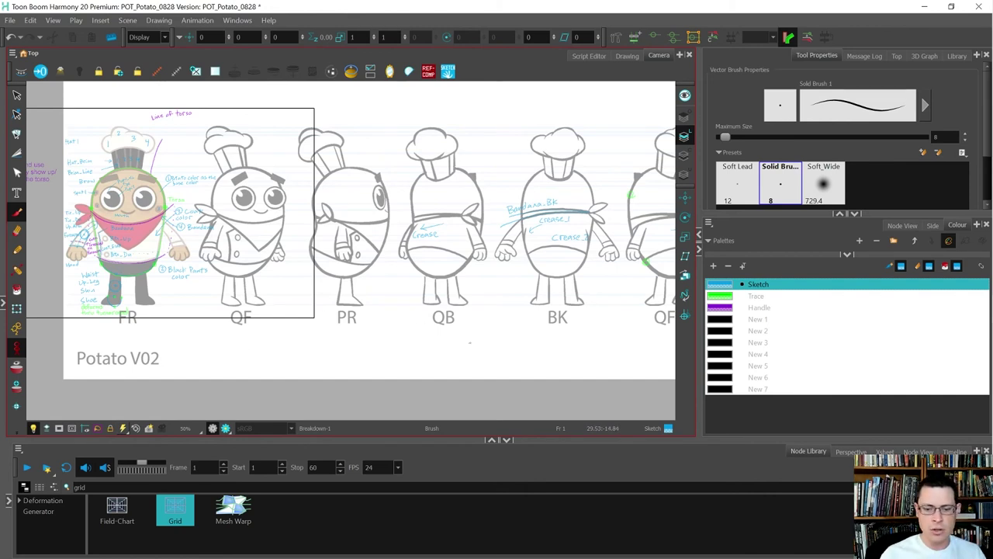
pyautogui.moveTo(538, 343); pyautogui.dragTo(390, 339)
pyautogui.moveTo(592, 325); pyautogui.dragTo(381, 337)
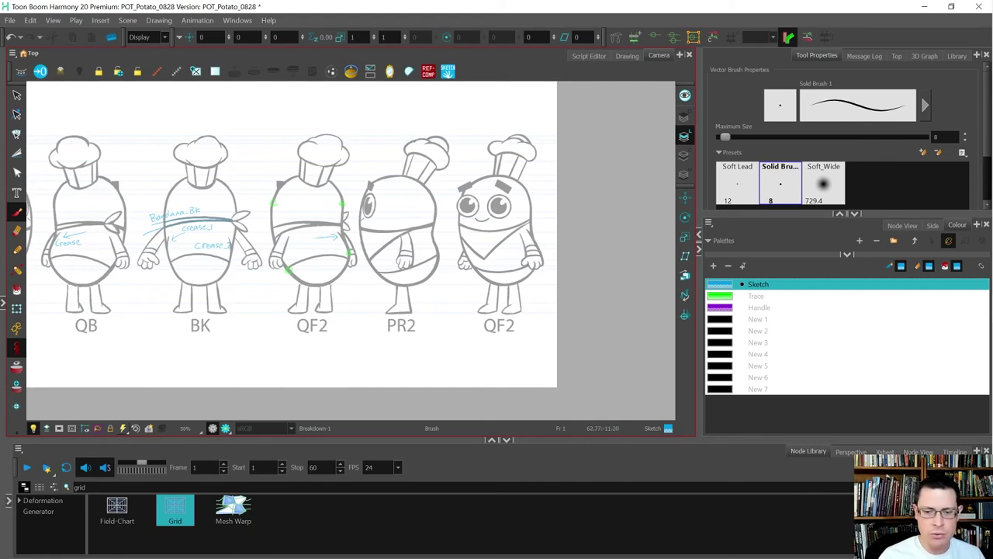
pyautogui.scroll(-3, 574, 306)
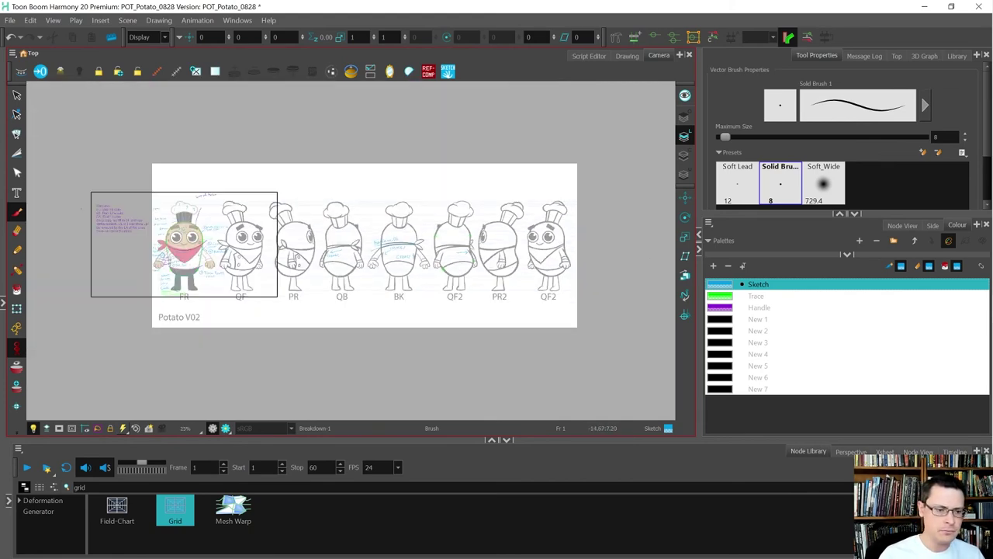
pyautogui.scroll(1, 116, 227)
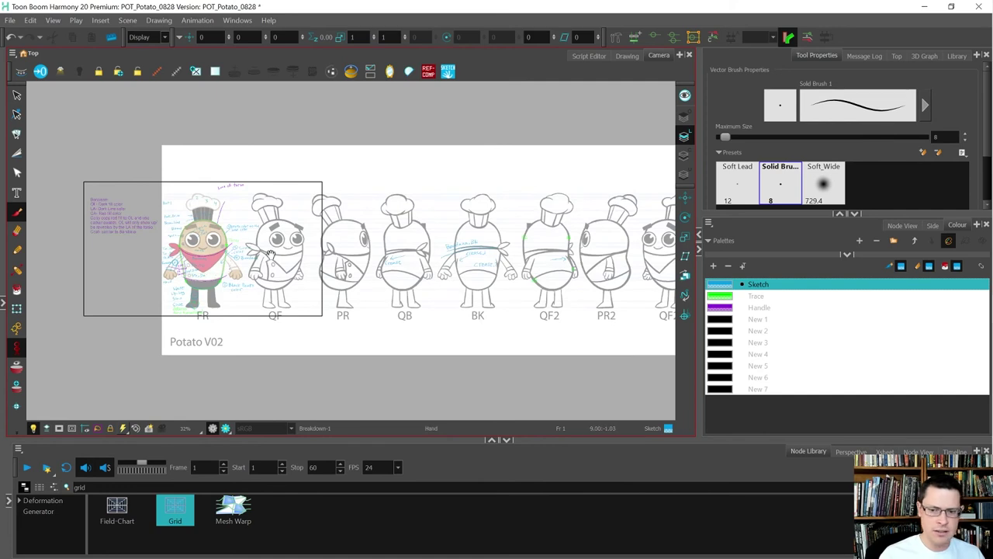
pyautogui.moveTo(271, 254); pyautogui.dragTo(189, 242)
pyautogui.press('space')
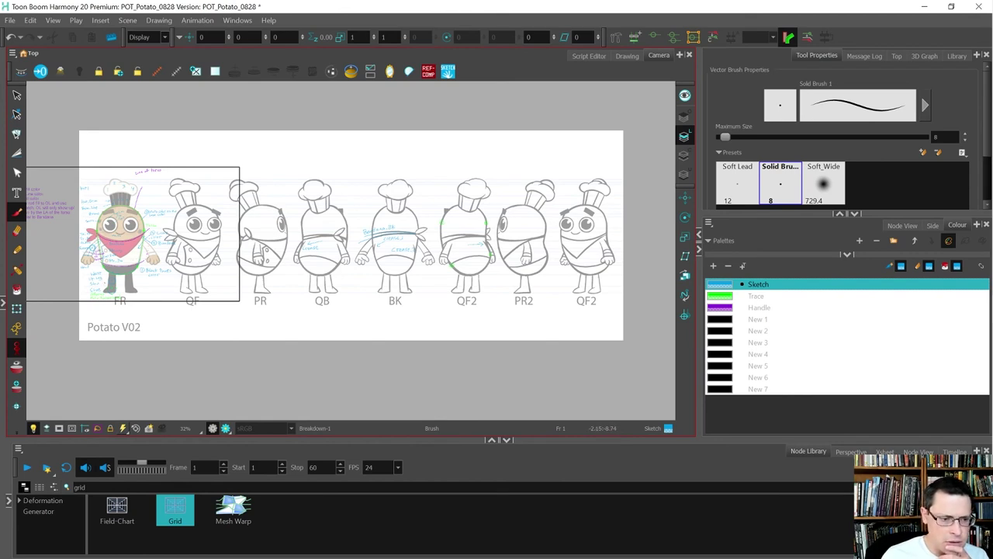
pyautogui.scroll(3, 102, 263)
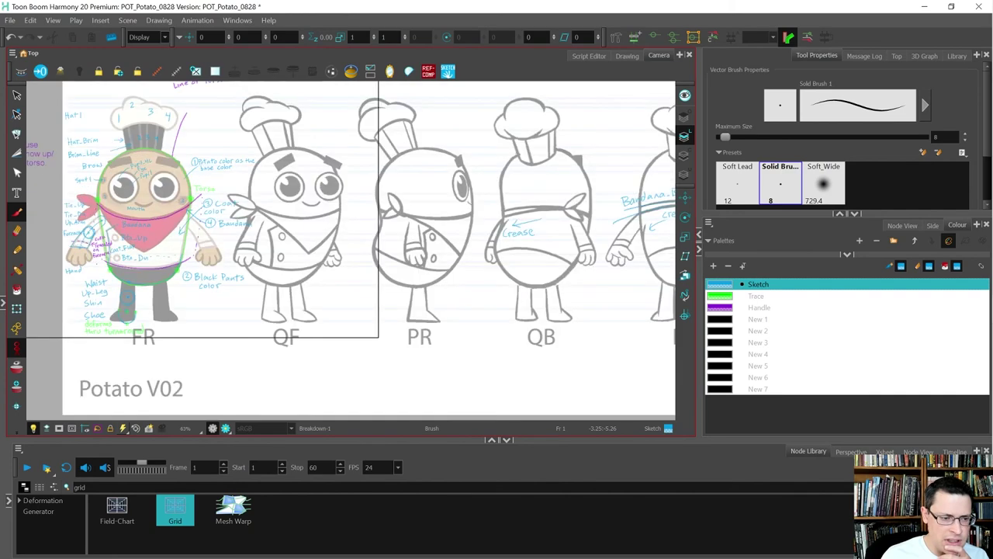
pyautogui.scroll(1, 128, 263)
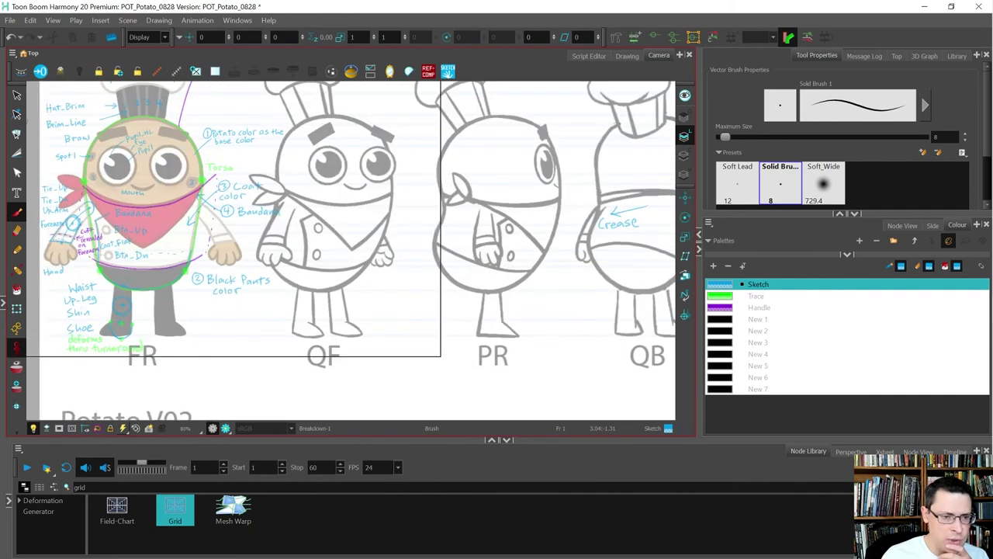
pyautogui.scroll(-2, 85, 272)
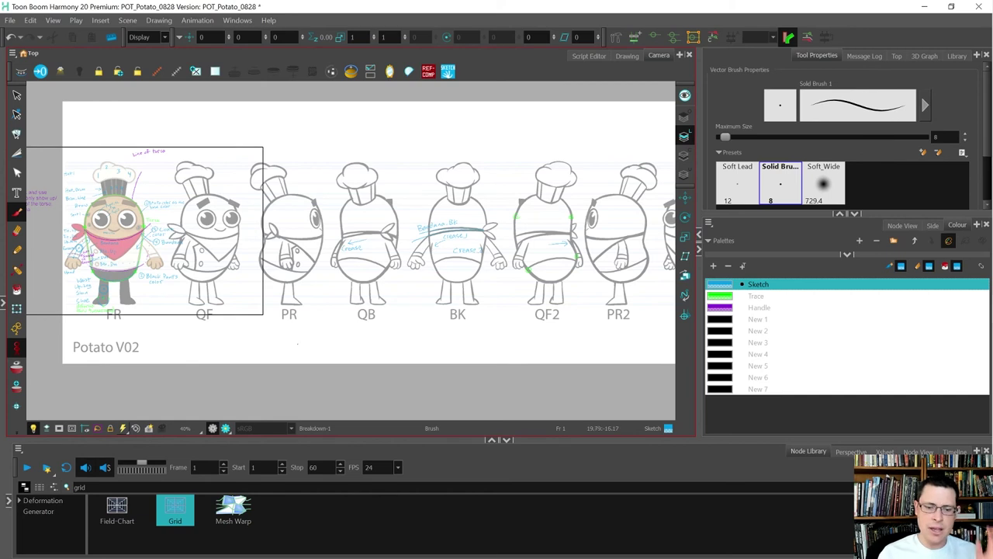
# Try blue curves linking the waist and bandana lines across neighbouring rear views, and delete them
pyautogui.moveTo(219, 278)
pyautogui.mouseDown()
pyautogui.moveTo(259, 269)
pyautogui.moveTo(202, 287)
pyautogui.moveTo(190, 280)
pyautogui.mouseUp()
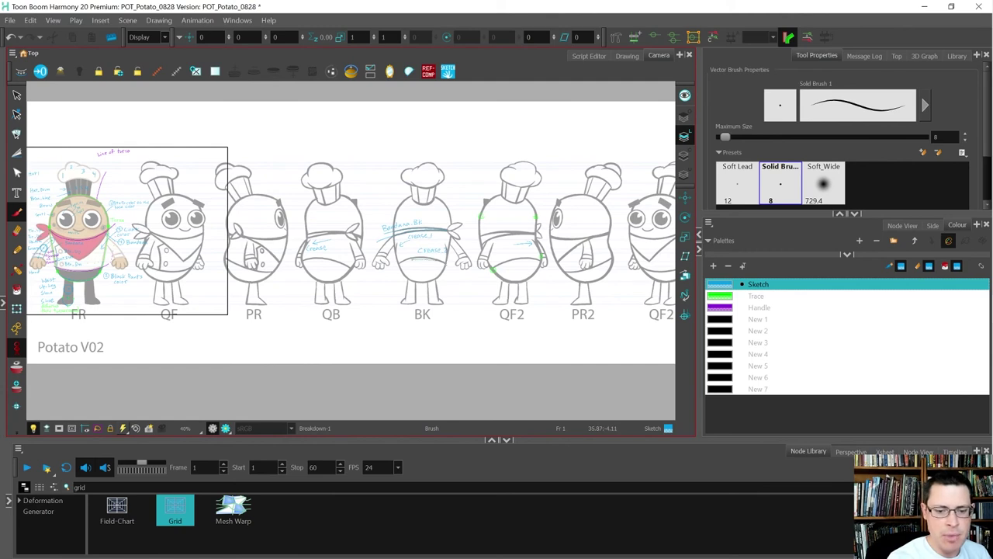
pyautogui.moveTo(392, 270); pyautogui.dragTo(341, 279)
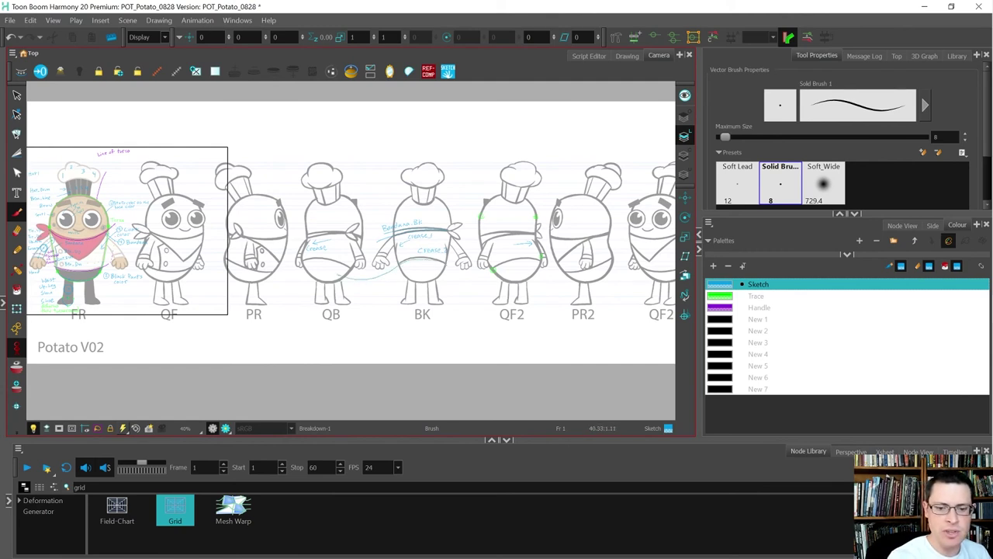
pyautogui.moveTo(421, 228)
pyautogui.mouseDown()
pyautogui.moveTo(335, 236)
pyautogui.moveTo(389, 274)
pyautogui.moveTo(465, 269)
pyautogui.moveTo(104, 259)
pyautogui.mouseUp()
pyautogui.hotkey('alt', 's')
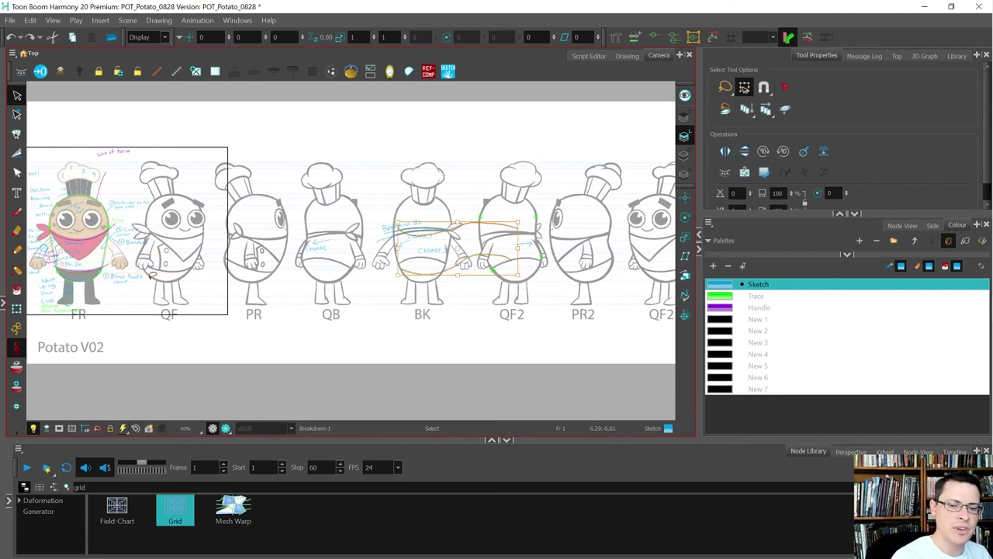
pyautogui.press('Delete')
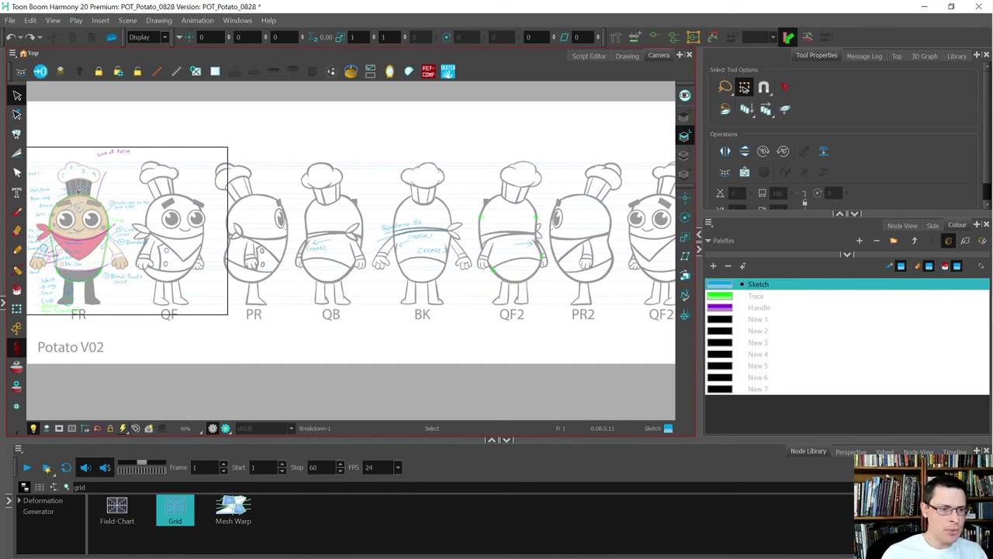
# Outline the four numbered puffs of the front view's chef hat with overlapping blue rounded shapes
pyautogui.hotkey('alt', 'b')
pyautogui.scroll(2, 124, 175)
pyautogui.moveTo(39, 184)
pyautogui.mouseDown()
pyautogui.moveTo(178, 178)
pyautogui.moveTo(189, 160)
pyautogui.mouseUp()
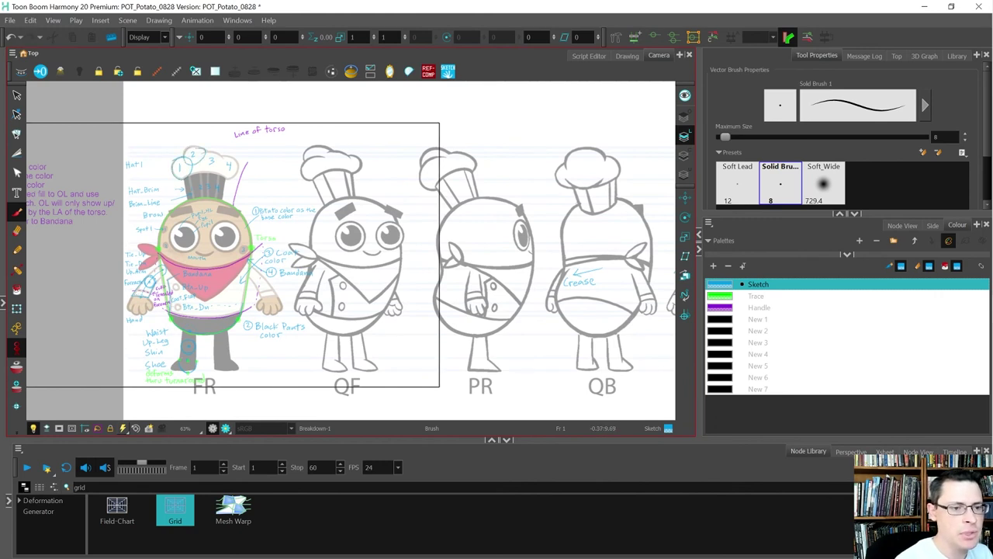
pyautogui.moveTo(199, 157)
pyautogui.mouseDown()
pyautogui.moveTo(195, 171)
pyautogui.moveTo(220, 157)
pyautogui.moveTo(208, 152)
pyautogui.mouseUp()
pyautogui.hotkey('ctrl', 'z')
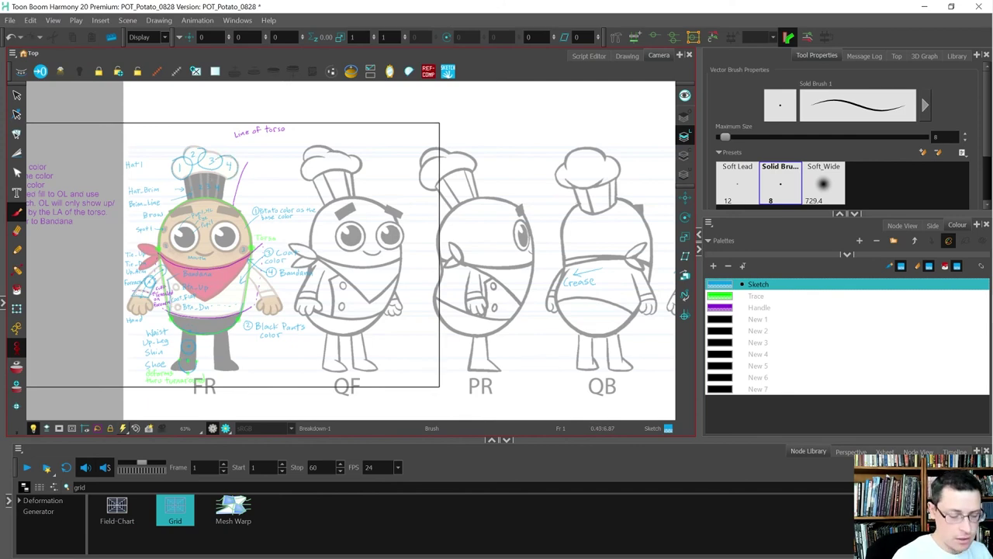
pyautogui.scroll(4, 215, 179)
pyautogui.moveTo(237, 206)
pyautogui.mouseDown()
pyautogui.moveTo(221, 214)
pyautogui.moveTo(260, 221)
pyautogui.mouseUp()
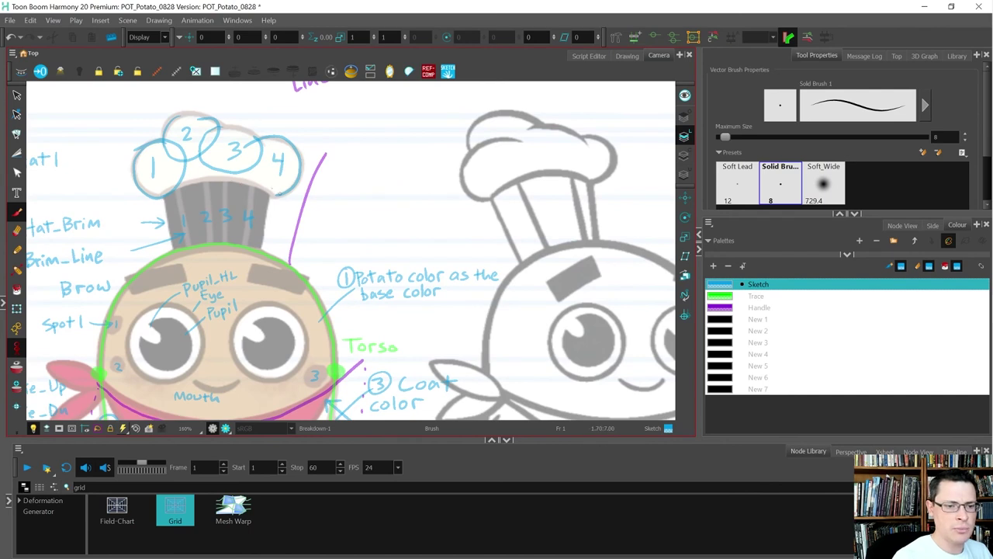
pyautogui.moveTo(255, 227); pyautogui.dragTo(355, 240)
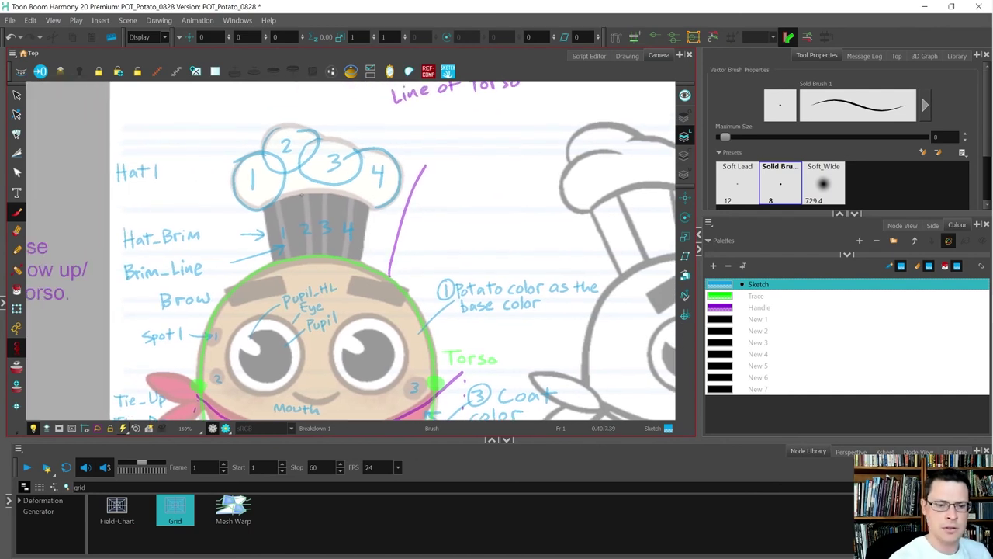
# Draw a curve in the purple Handle colour where the front view's hat puffs meet the dark brim
pyautogui.click(727, 308)
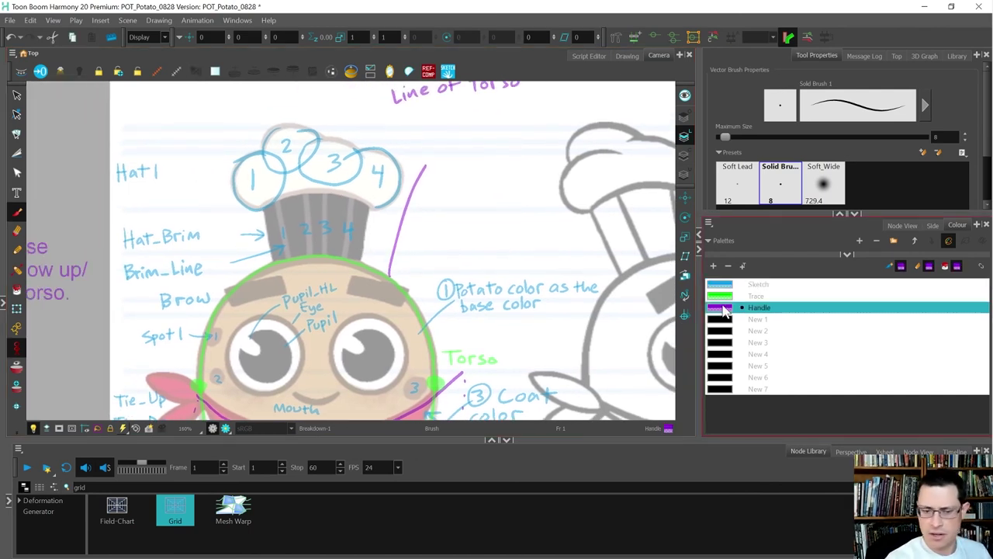
pyautogui.moveTo(260, 208)
pyautogui.mouseDown()
pyautogui.moveTo(332, 192)
pyautogui.moveTo(374, 205)
pyautogui.mouseUp()
pyautogui.hotkey('ctrl', 'z')
pyautogui.moveTo(502, 207); pyautogui.dragTo(484, 168)
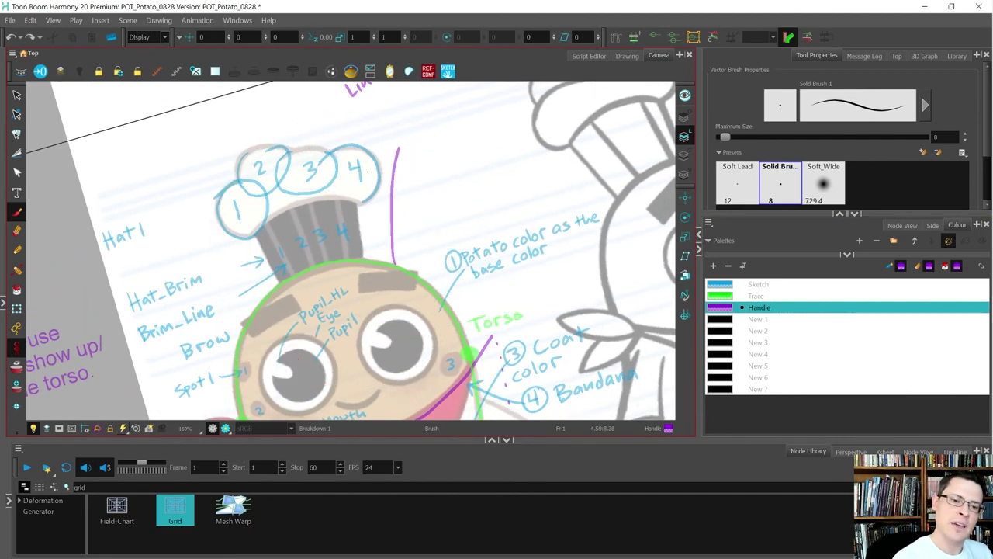
pyautogui.moveTo(363, 202)
pyautogui.mouseDown()
pyautogui.moveTo(308, 200)
pyautogui.moveTo(256, 229)
pyautogui.mouseUp()
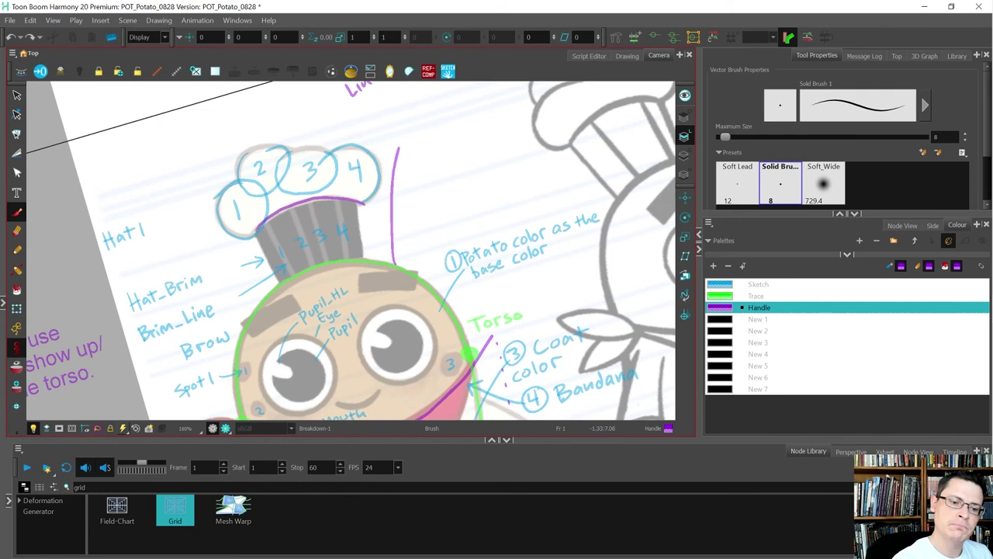
# Add a dashed purple arc through the four numbered hat puffs above the brim curve
pyautogui.moveTo(268, 170); pyautogui.dragTo(273, 168)
pyautogui.moveTo(282, 164); pyautogui.dragTo(294, 163)
pyautogui.moveTo(304, 163); pyautogui.dragTo(327, 164)
pyautogui.moveTo(332, 166); pyautogui.dragTo(338, 170)
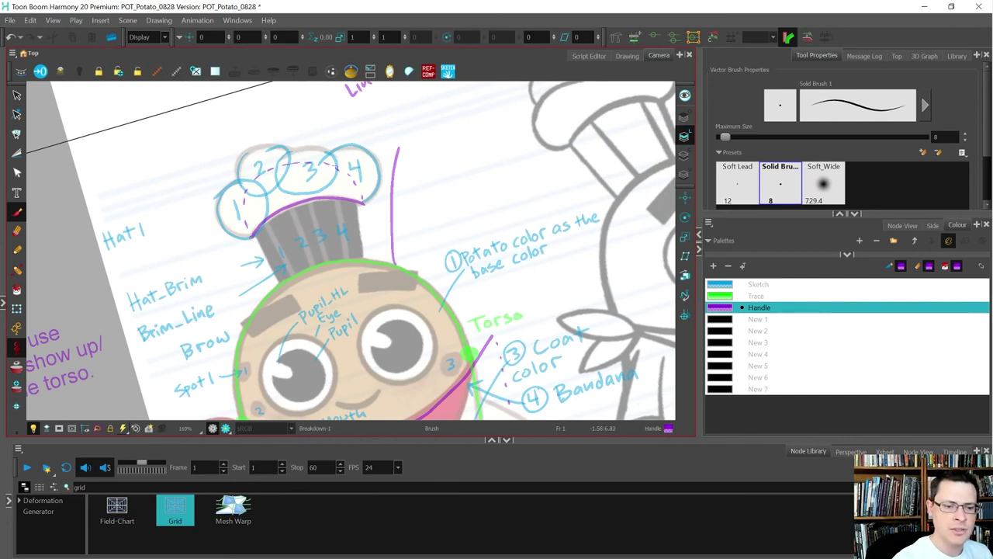
# Write the purple label "Hat_Top_Line" between the Hat1 and Hat_Brim labels
pyautogui.moveTo(261, 260); pyautogui.dragTo(357, 229)
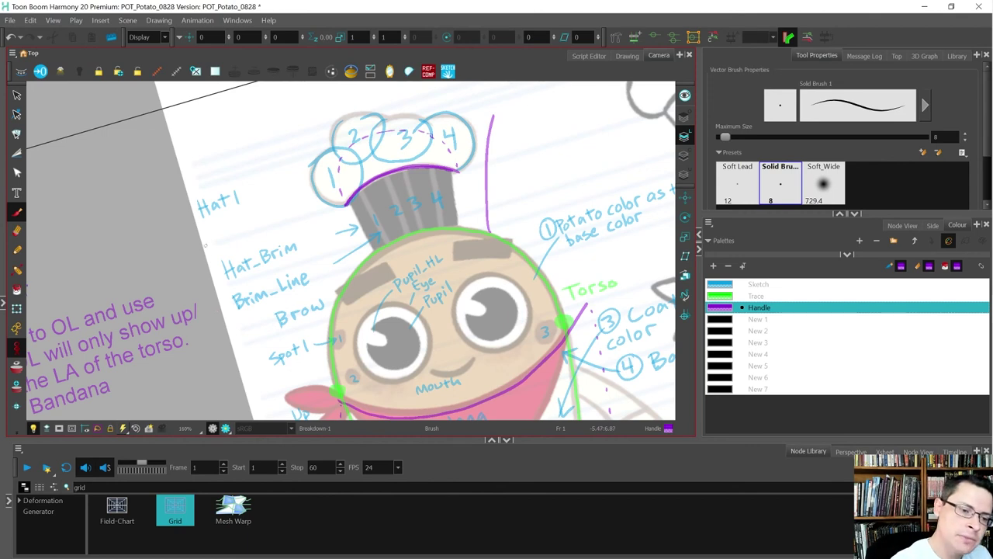
pyautogui.moveTo(205, 244)
pyautogui.mouseDown()
pyautogui.moveTo(252, 227)
pyautogui.moveTo(227, 227)
pyautogui.moveTo(235, 240)
pyautogui.moveTo(258, 222)
pyautogui.moveTo(287, 227)
pyautogui.moveTo(304, 208)
pyautogui.mouseUp()
pyautogui.moveTo(306, 211); pyautogui.dragTo(315, 203)
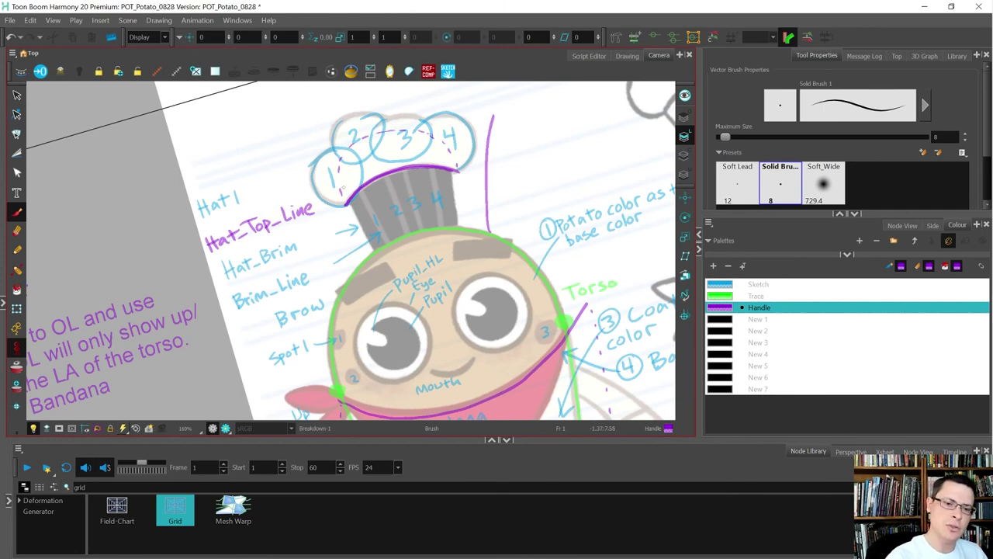
# Try shifting the outline of hat puff 1 down over the brim curve, and move it back
pyautogui.hotkey('alt', 's')
pyautogui.click(342, 207)
pyautogui.moveTo(342, 209); pyautogui.dragTo(350, 218)
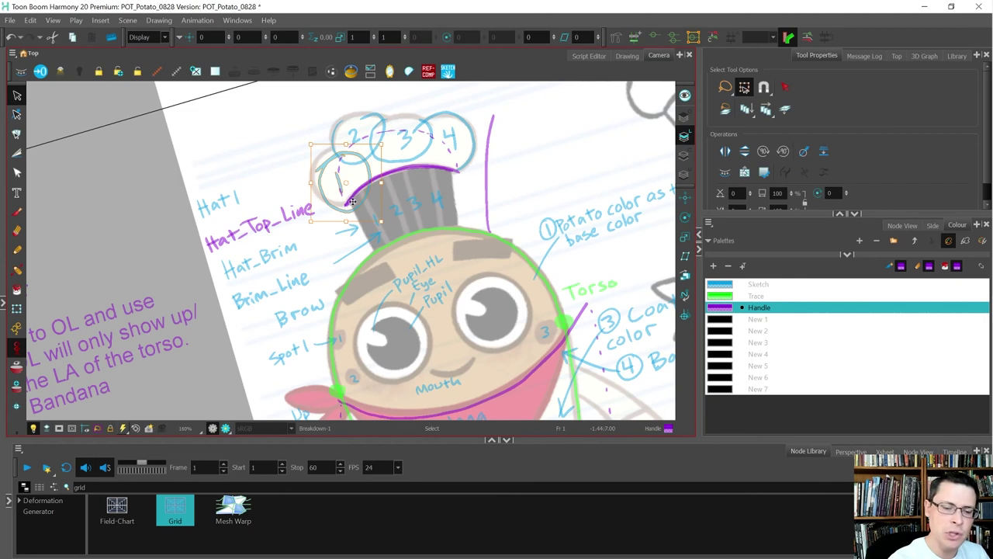
pyautogui.moveTo(353, 200); pyautogui.dragTo(347, 196)
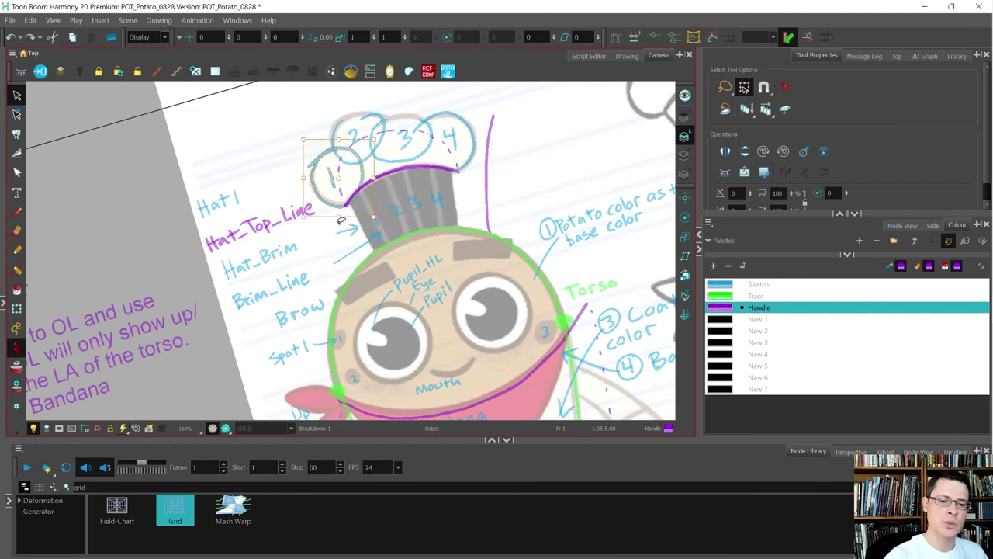
# Hatch the area just below the purple hat curve in the green Trace colour, extending past both sides of the brim
pyautogui.hotkey('alt', 'b')
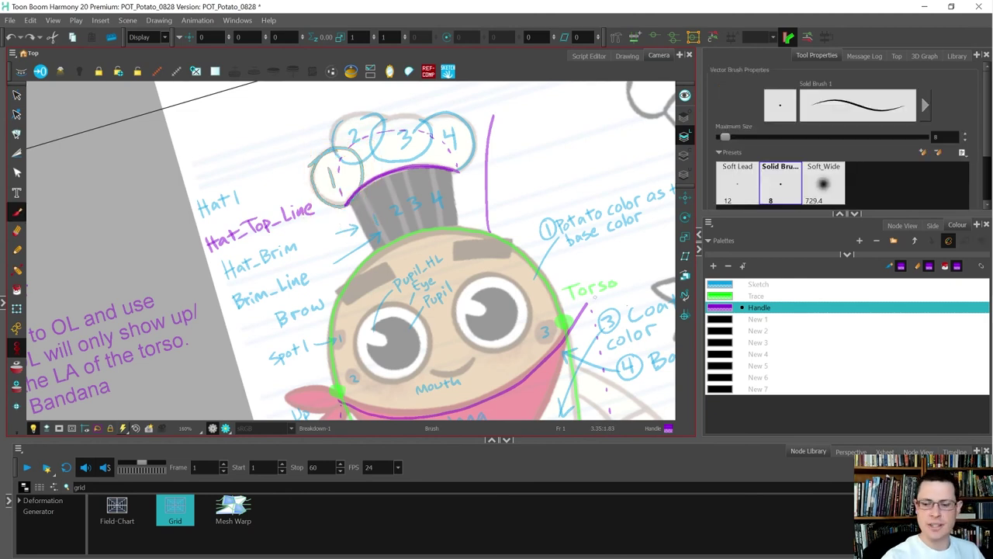
pyautogui.click(745, 296)
pyautogui.moveTo(352, 197); pyautogui.dragTo(361, 215)
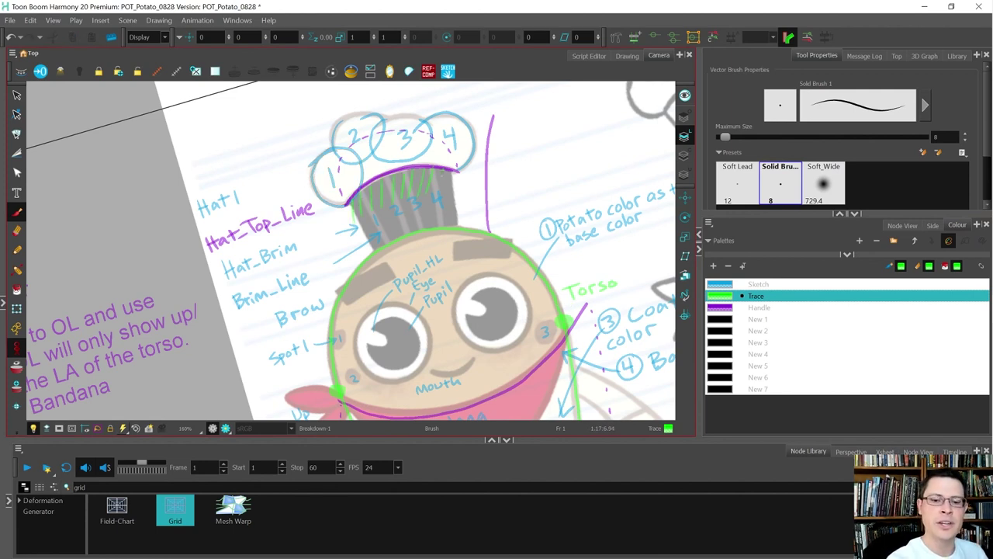
pyautogui.moveTo(350, 213); pyautogui.dragTo(338, 230)
pyautogui.moveTo(336, 224); pyautogui.dragTo(332, 234)
pyautogui.moveTo(461, 176)
pyautogui.mouseDown()
pyautogui.moveTo(456, 195)
pyautogui.moveTo(465, 191)
pyautogui.mouseUp()
# Write the green note "cut numbered bubbles with UL" beneath the Hat_Top_Line label
pyautogui.scroll(1, 390, 231)
pyautogui.moveTo(304, 246); pyautogui.dragTo(372, 231)
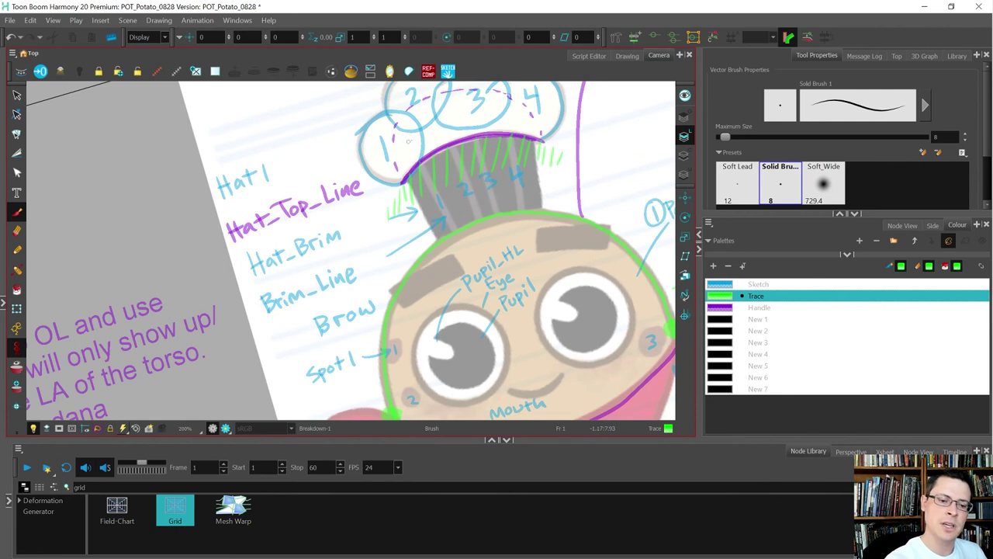
pyautogui.moveTo(447, 119); pyautogui.dragTo(428, 163)
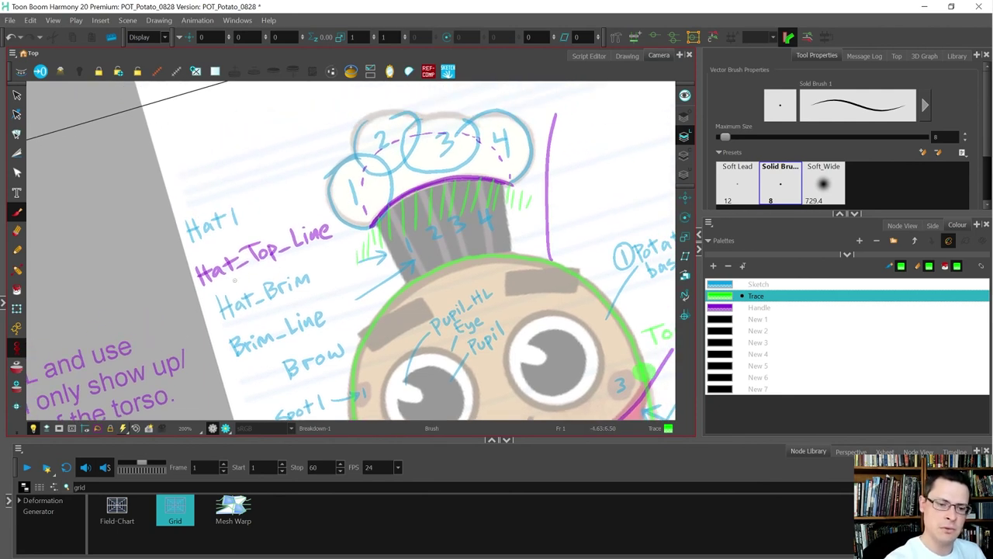
pyautogui.moveTo(231, 280); pyautogui.dragTo(234, 286)
pyautogui.moveTo(236, 278); pyautogui.dragTo(378, 231)
pyautogui.hotkey('ctrl', 'z')
pyautogui.hotkey('ctrl', 'z')
pyautogui.moveTo(277, 270); pyautogui.dragTo(342, 262)
# Move the Hat_Brim label lower, including its detached t-bar and i-dot strokes, clear of the green note
pyautogui.hotkey('alt', 's')
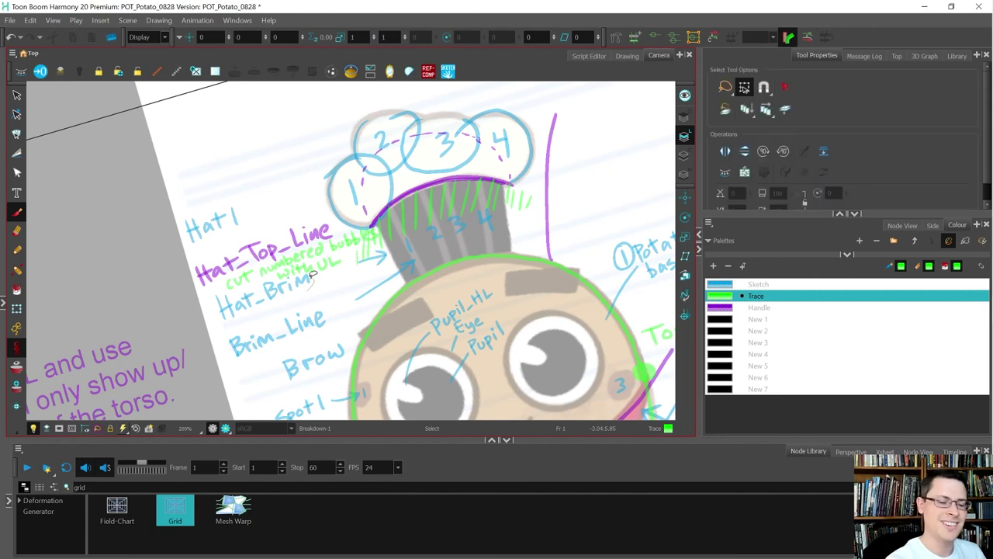
pyautogui.moveTo(218, 311)
pyautogui.mouseDown()
pyautogui.moveTo(304, 281)
pyautogui.moveTo(280, 302)
pyautogui.mouseUp()
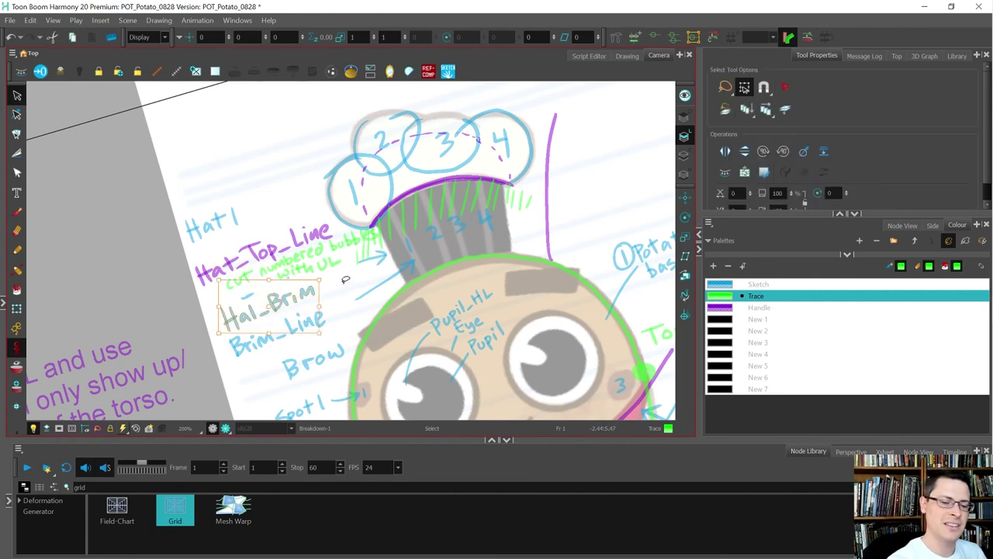
pyautogui.click(220, 371)
pyautogui.click(250, 296)
pyautogui.press('2')
pyautogui.press('2')
pyautogui.press('2')
pyautogui.moveTo(249, 295); pyautogui.dragTo(258, 320)
pyautogui.click(310, 274)
pyautogui.hotkey('alt', 'b')
pyautogui.hotkey('alt', 's')
pyautogui.click(327, 257)
pyautogui.scroll(2, 332, 261)
# Add the word "art" in green at the end of the note about cutting the numbered bubbles
pyautogui.hotkey('alt', 'b')
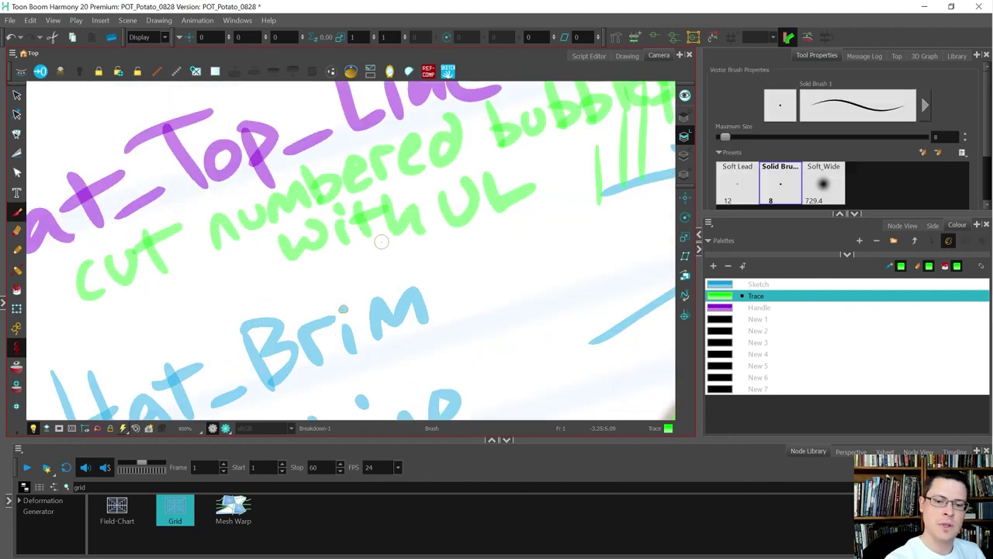
pyautogui.scroll(-2, 388, 263)
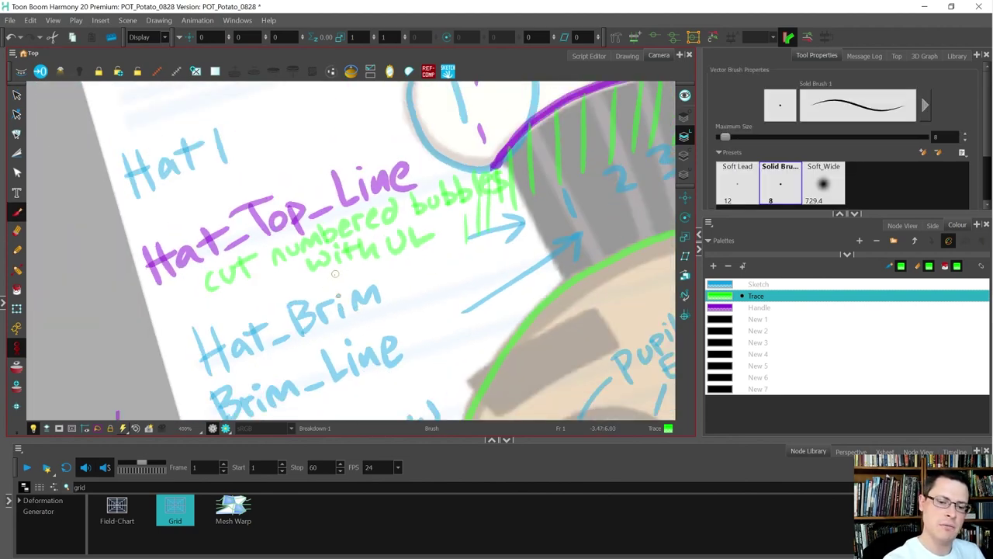
pyautogui.moveTo(346, 271); pyautogui.dragTo(364, 269)
pyautogui.moveTo(374, 259)
pyautogui.mouseDown()
pyautogui.moveTo(377, 274)
pyautogui.moveTo(382, 263)
pyautogui.mouseUp()
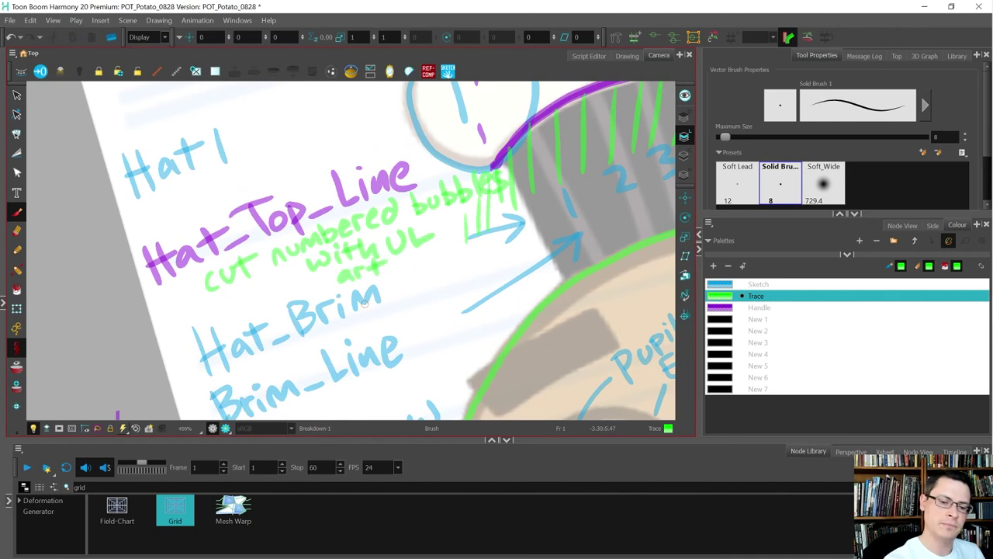
# Review the annotated front view and the remaining poses across the whole turnaround sheet
pyautogui.scroll(-4, 365, 304)
pyautogui.scroll(-1, 359, 304)
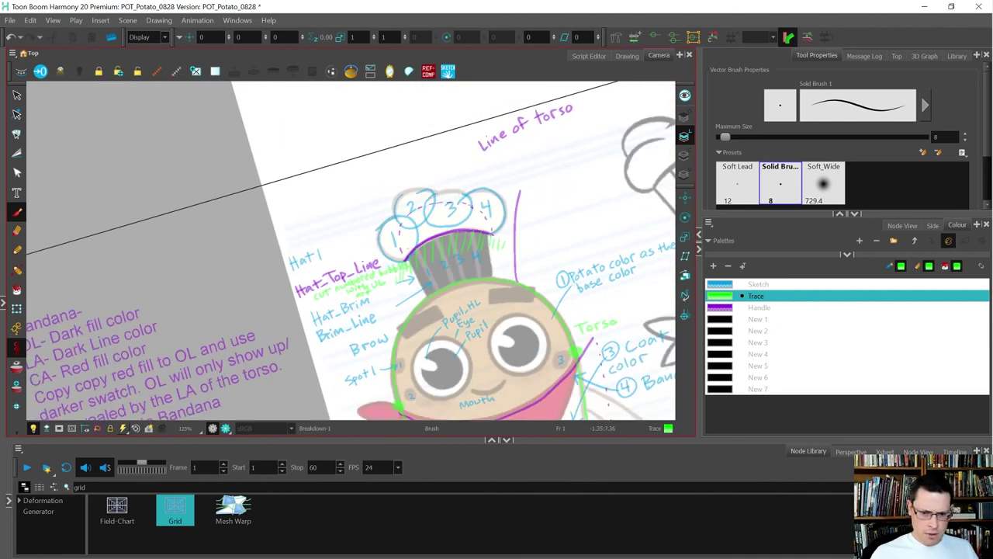
pyautogui.hotkey('shift', 'm')
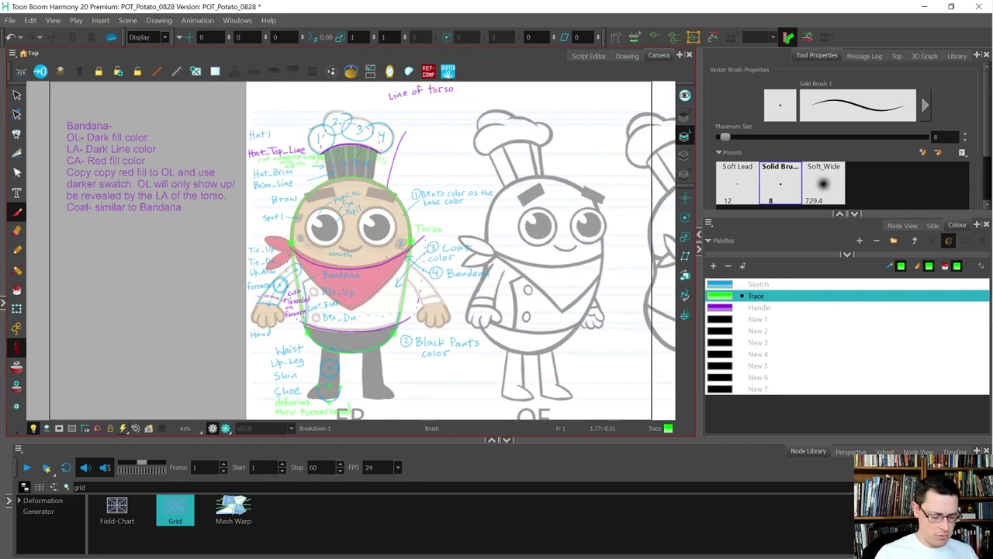
pyautogui.moveTo(482, 239); pyautogui.dragTo(419, 133)
pyautogui.moveTo(558, 320); pyautogui.dragTo(520, 113)
pyautogui.hotkey('shift', 'm')
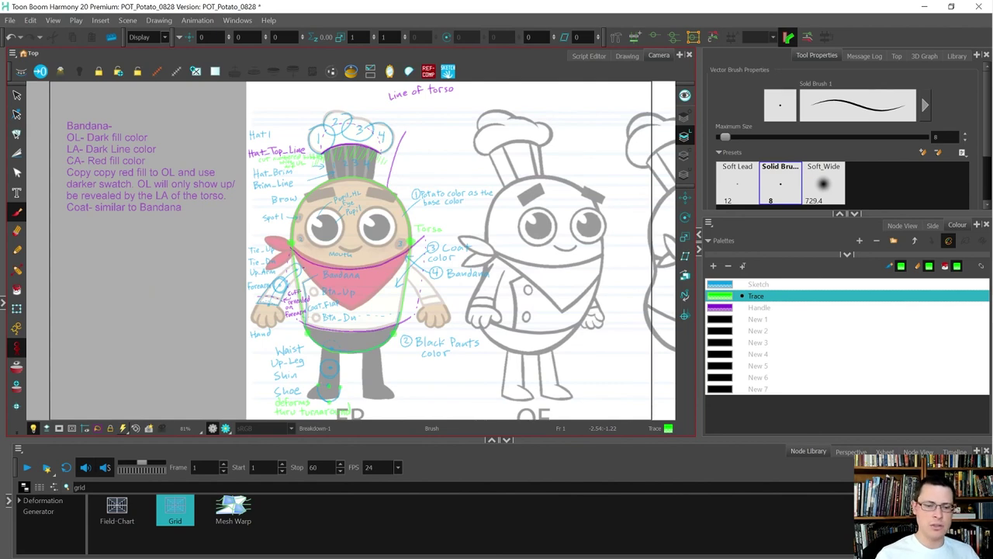
pyautogui.scroll(-5, 248, 245)
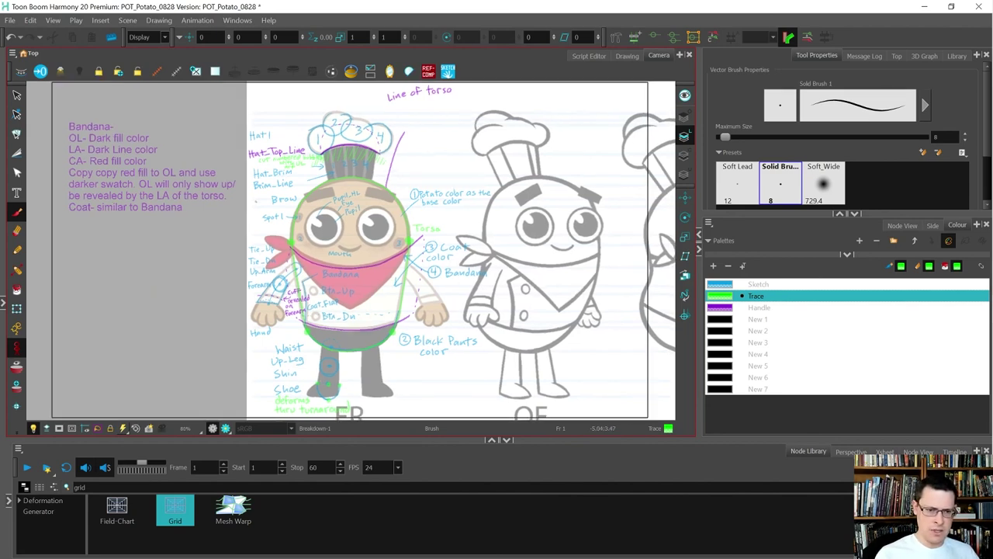
pyautogui.scroll(-3, 245, 287)
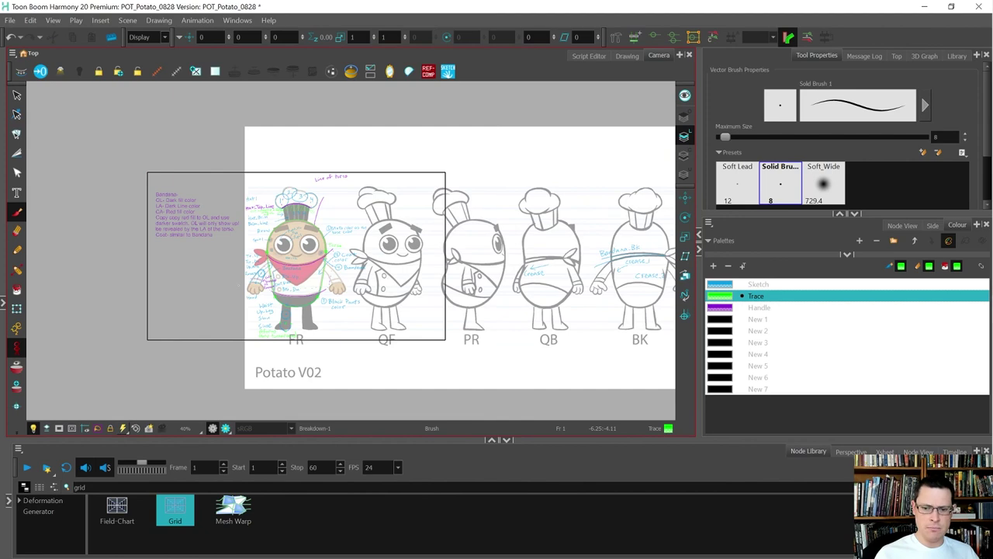
pyautogui.scroll(1, 615, 320)
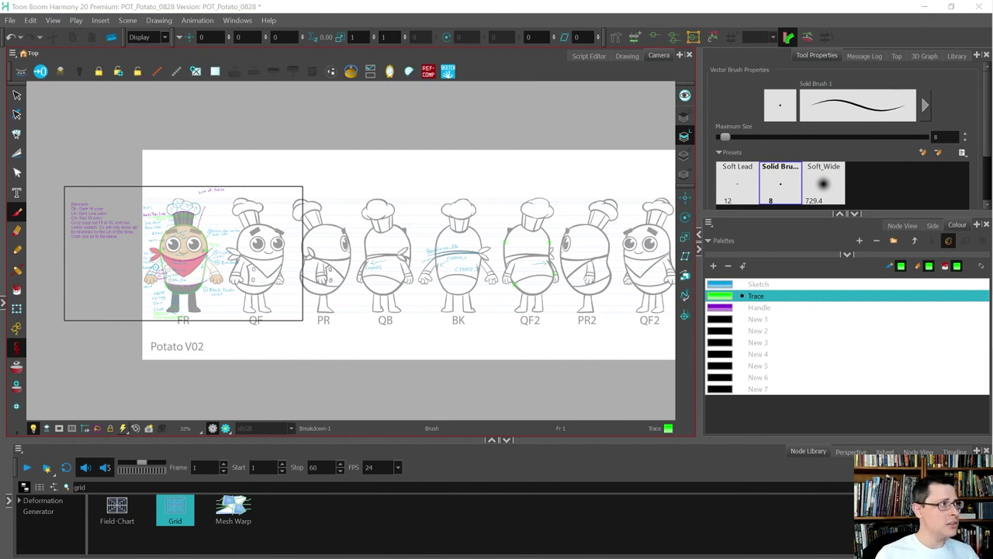
# Bring up the Potato_Expressions_0828 reference image and examine its facial expressions and hand poses
pyautogui.moveTo(0, 167); pyautogui.dragTo(321, 53)
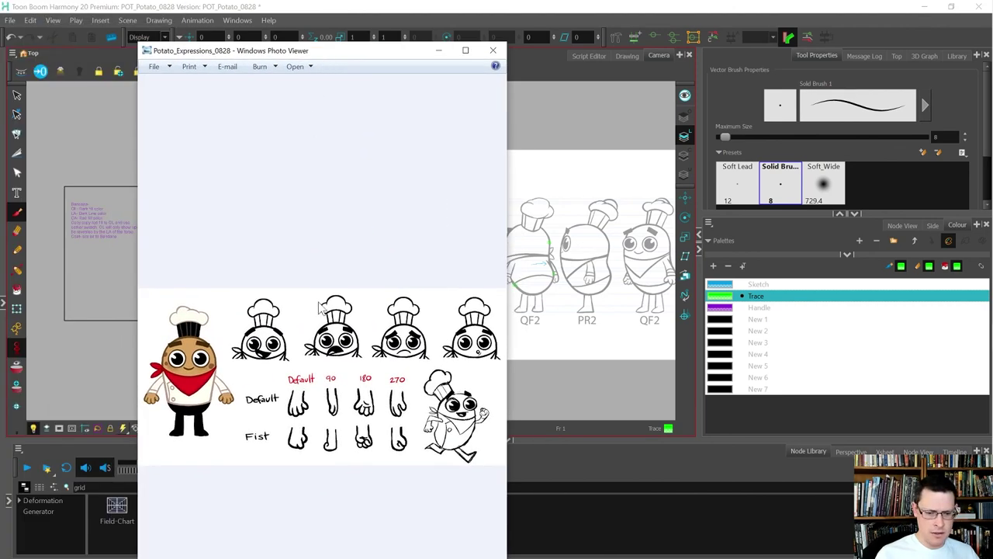
pyautogui.scroll(1, 312, 347)
pyautogui.scroll(1, 311, 348)
pyautogui.scroll(1, 196, 331)
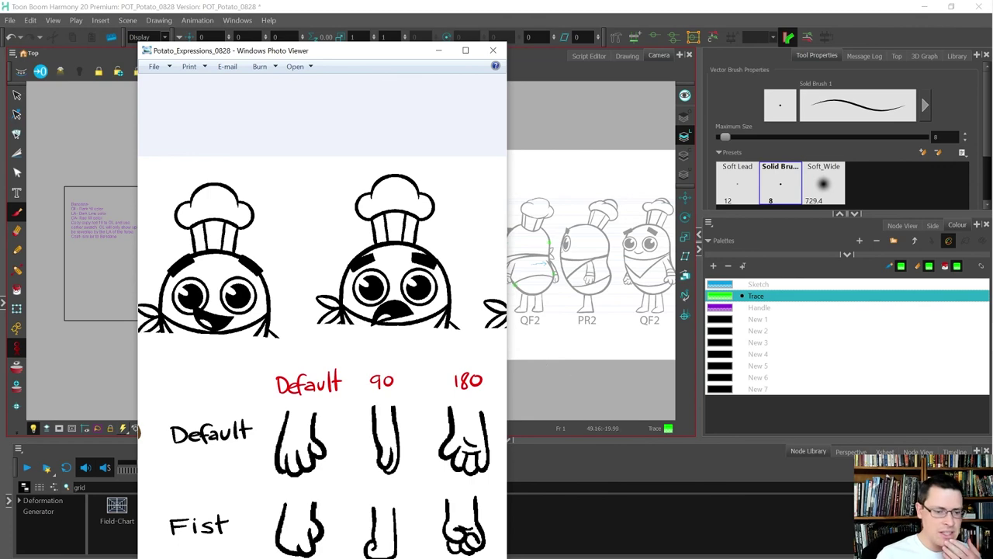
pyautogui.moveTo(401, 349); pyautogui.dragTo(229, 351)
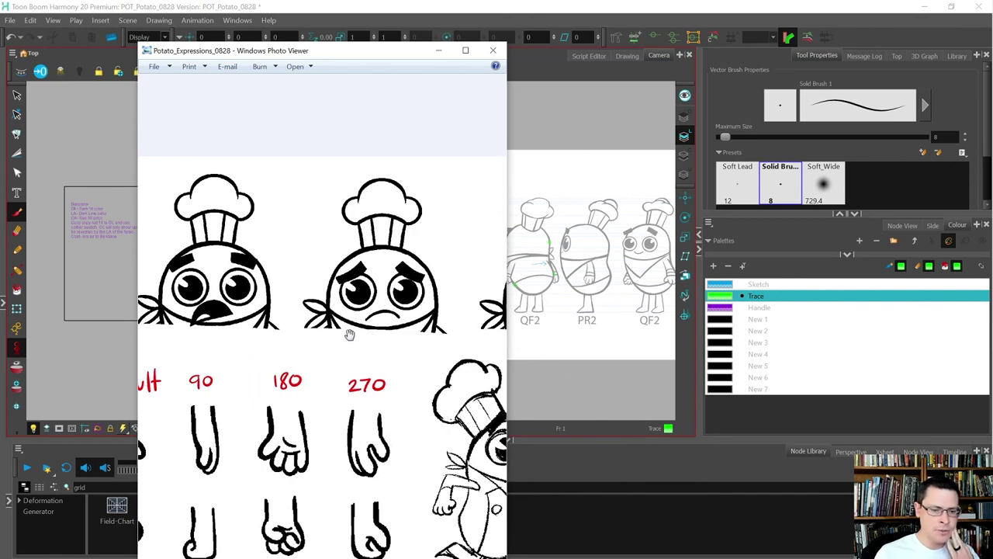
pyautogui.moveTo(401, 332); pyautogui.dragTo(250, 330)
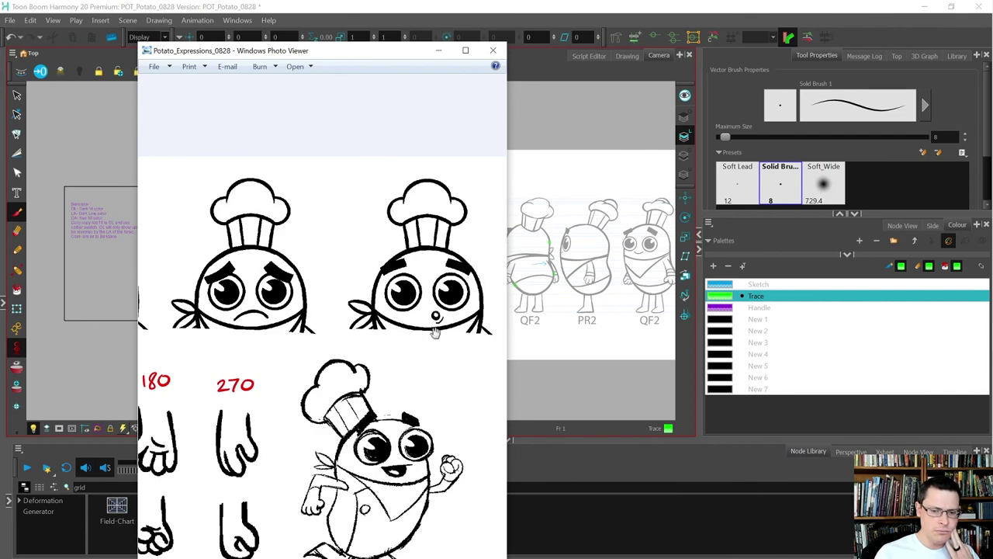
pyautogui.moveTo(310, 331); pyautogui.dragTo(397, 321)
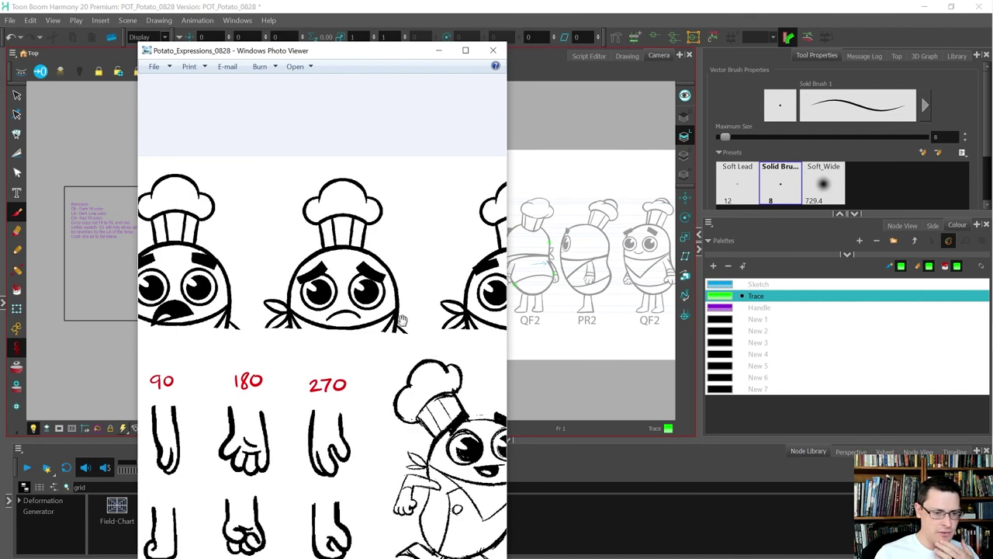
pyautogui.moveTo(210, 318); pyautogui.dragTo(357, 320)
pyautogui.moveTo(254, 324); pyautogui.dragTo(375, 330)
pyautogui.scroll(-4, 375, 331)
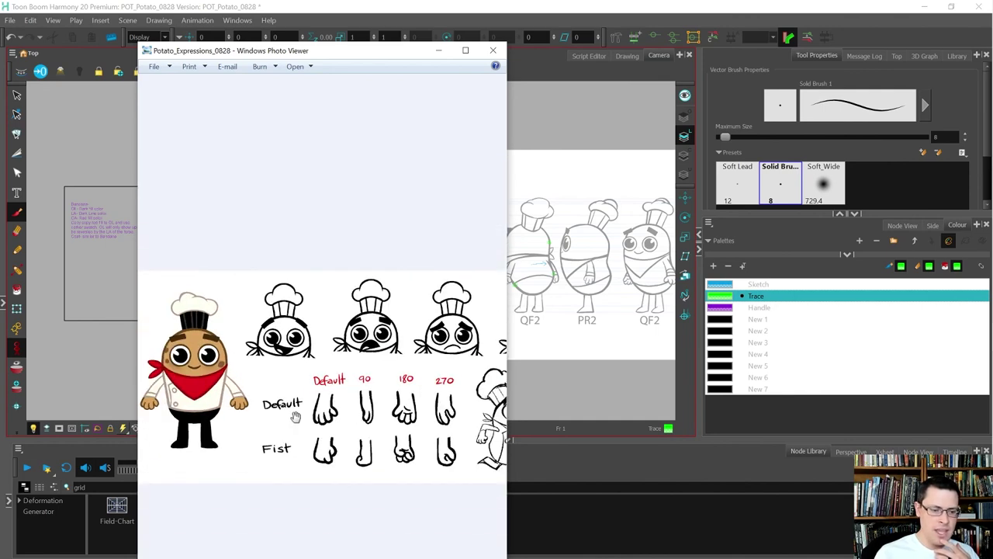
# Examine the coloured chef's face, spots and cheek shading in the reference image, and close the image viewer
pyautogui.scroll(4, 171, 375)
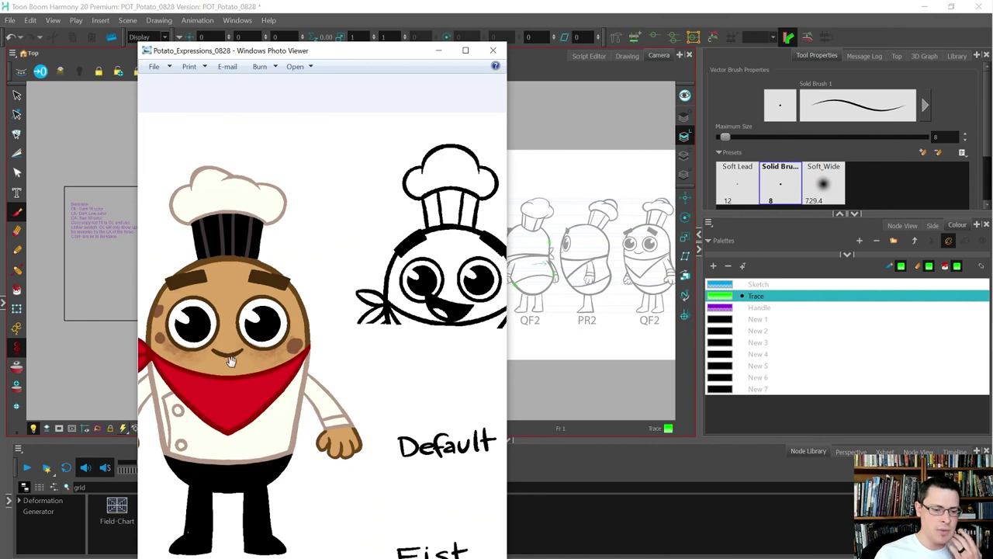
pyautogui.scroll(3, 295, 363)
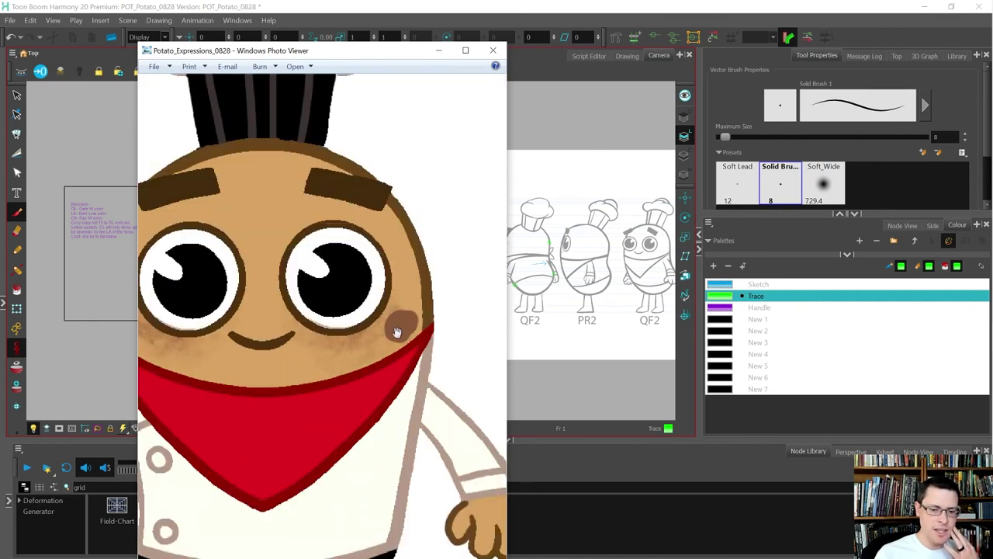
pyautogui.scroll(-1, 196, 333)
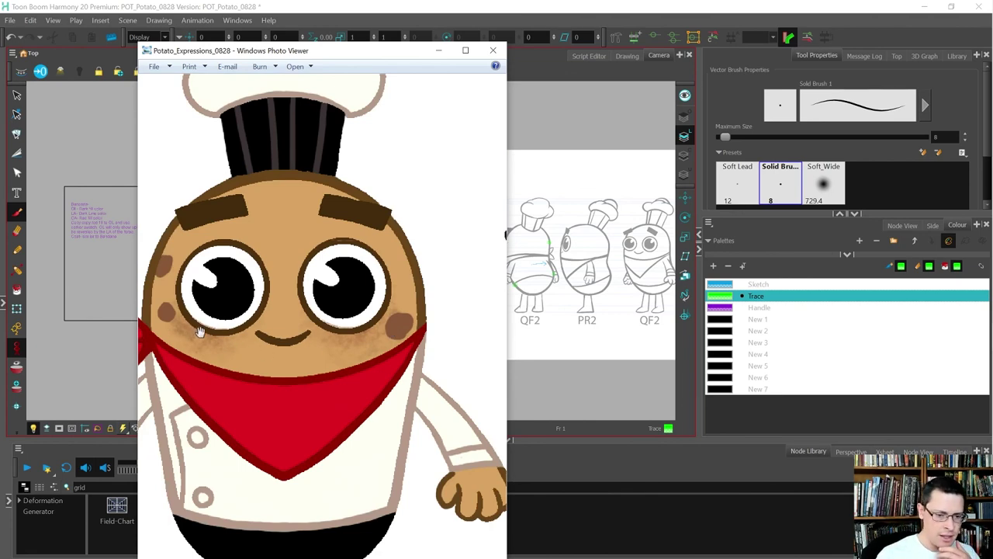
pyautogui.scroll(-2, 196, 333)
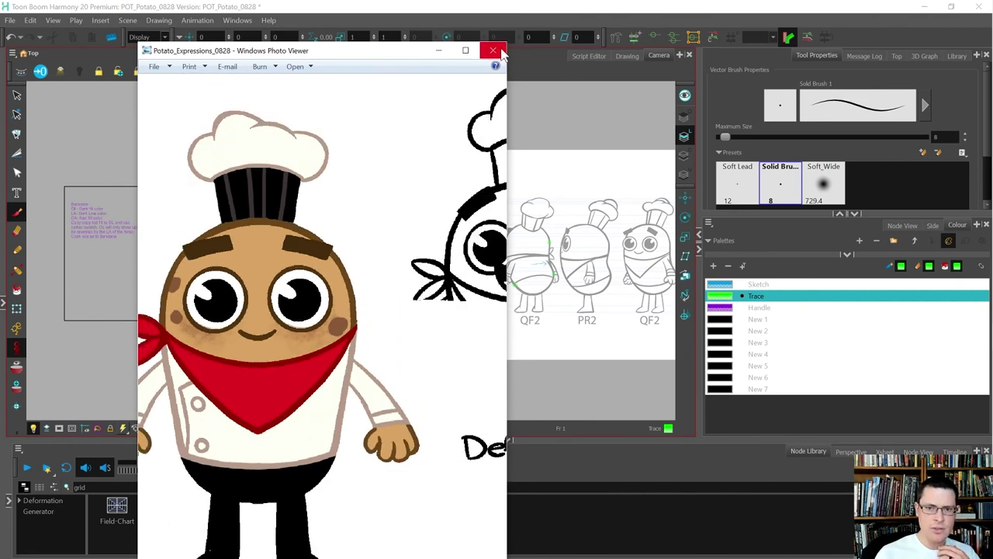
pyautogui.click(492, 50)
# Draw an arrow to the front-view chef's cheek in the purple Handle colour and label it "Blush"
pyautogui.scroll(3, 136, 268)
pyautogui.scroll(5, 243, 220)
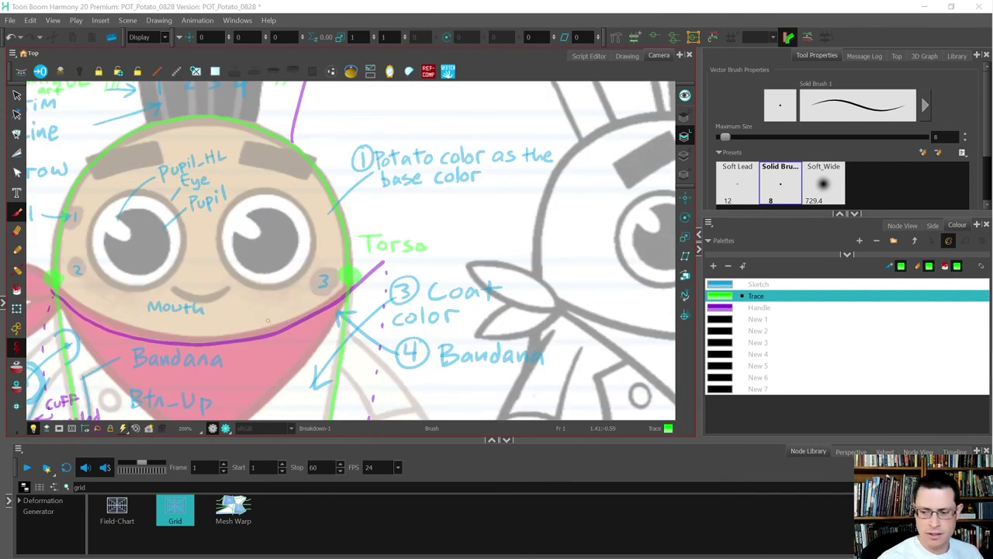
pyautogui.click(292, 287)
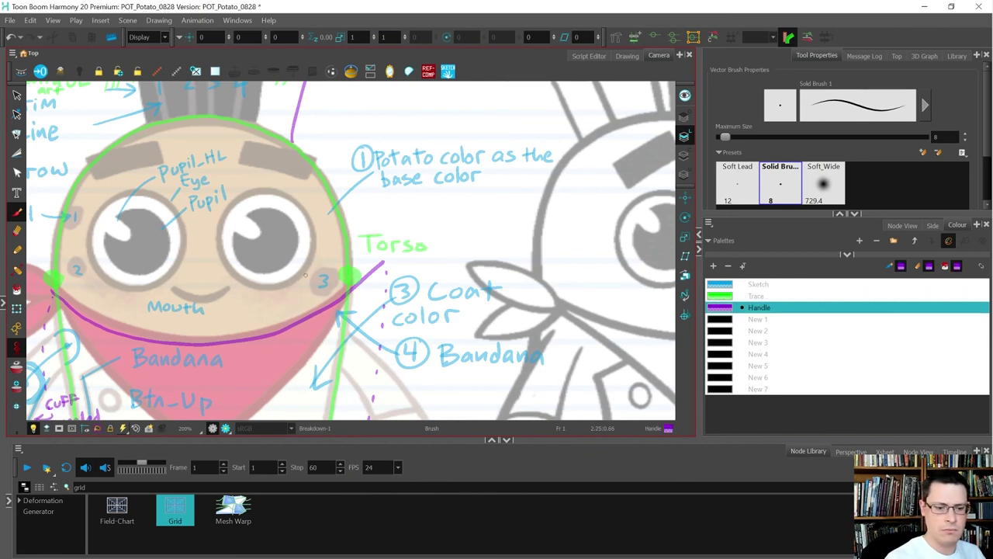
pyautogui.moveTo(290, 285); pyautogui.dragTo(392, 206)
pyautogui.moveTo(289, 273); pyautogui.dragTo(300, 283)
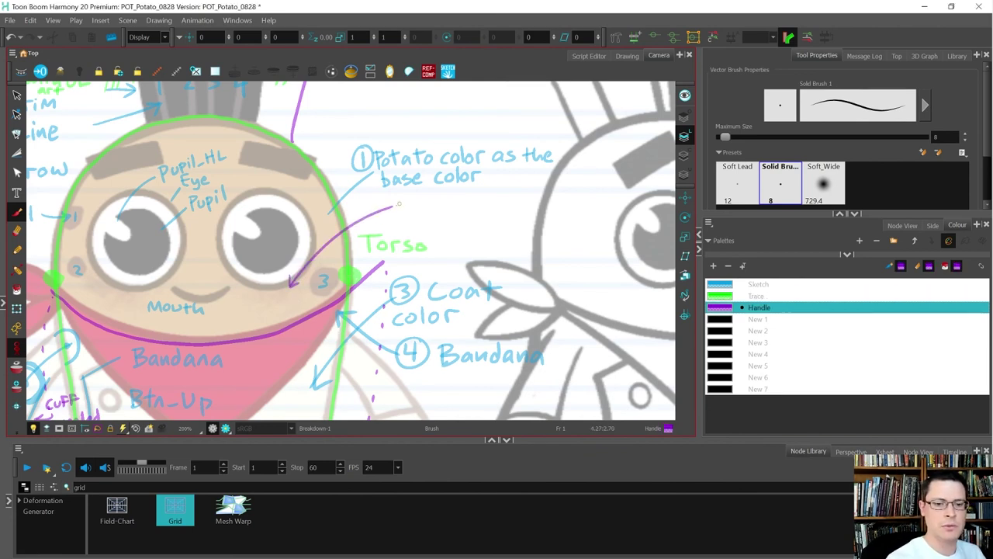
pyautogui.moveTo(400, 198)
pyautogui.mouseDown()
pyautogui.moveTo(401, 215)
pyautogui.moveTo(420, 214)
pyautogui.mouseUp()
pyautogui.moveTo(425, 202); pyautogui.dragTo(468, 212)
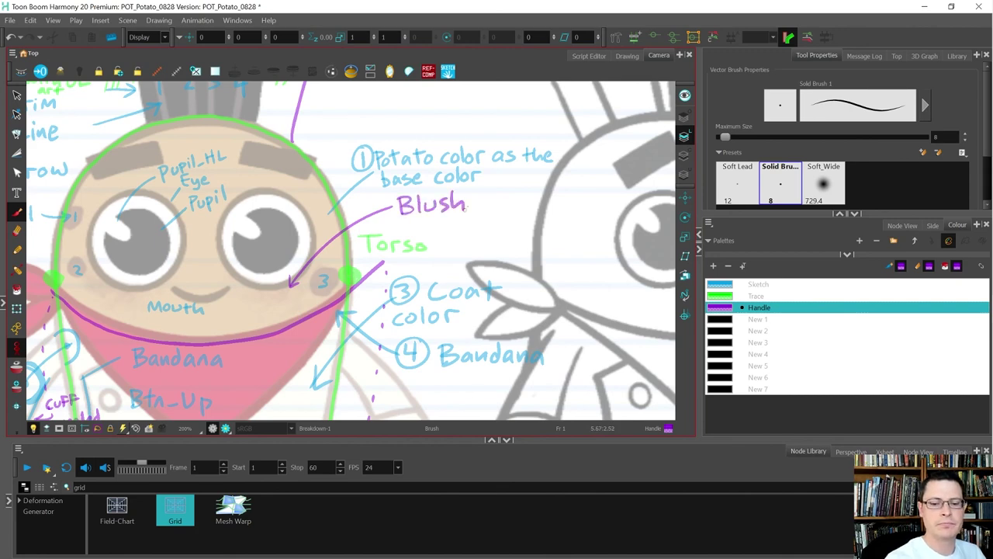
# Bring up the Potato_Expressions_0828 reference image, check the mouth expressions, and return to the turnaround drawing
pyautogui.scroll(-5, 549, 259)
pyautogui.moveTo(549, 258); pyautogui.dragTo(399, 275)
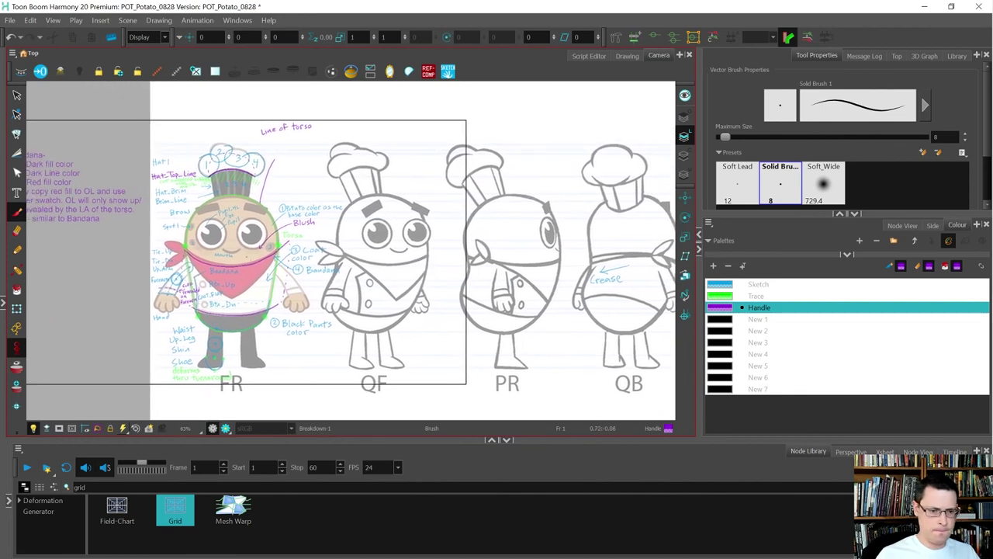
pyautogui.hotkey('alt', 'Tab')
pyautogui.press('Tab')
pyautogui.press('Tab')
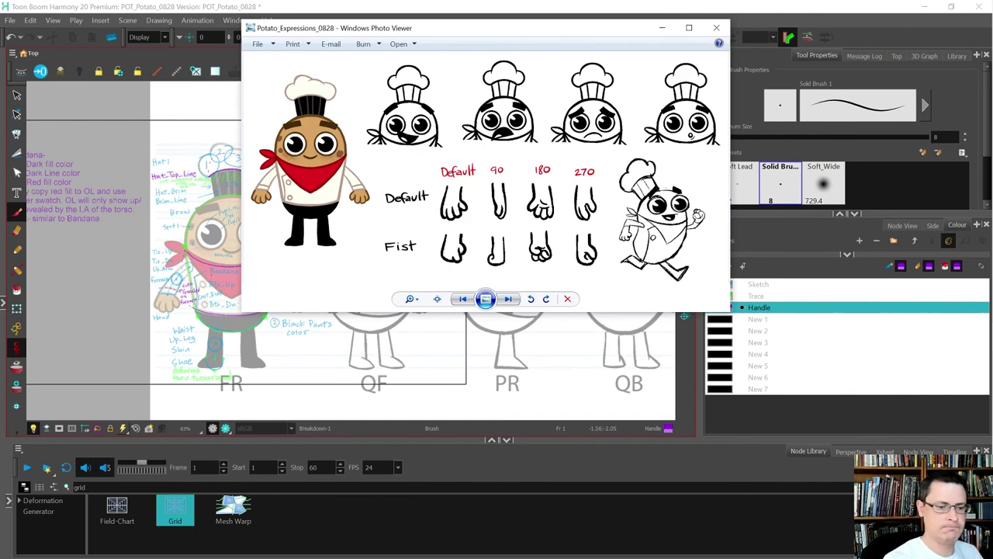
pyautogui.hotkey('alt', 'Tab')
# Write the label "Tongue" below "Mouth" on the front view in the blue Sketch colour
pyautogui.press('2')
pyautogui.press('2')
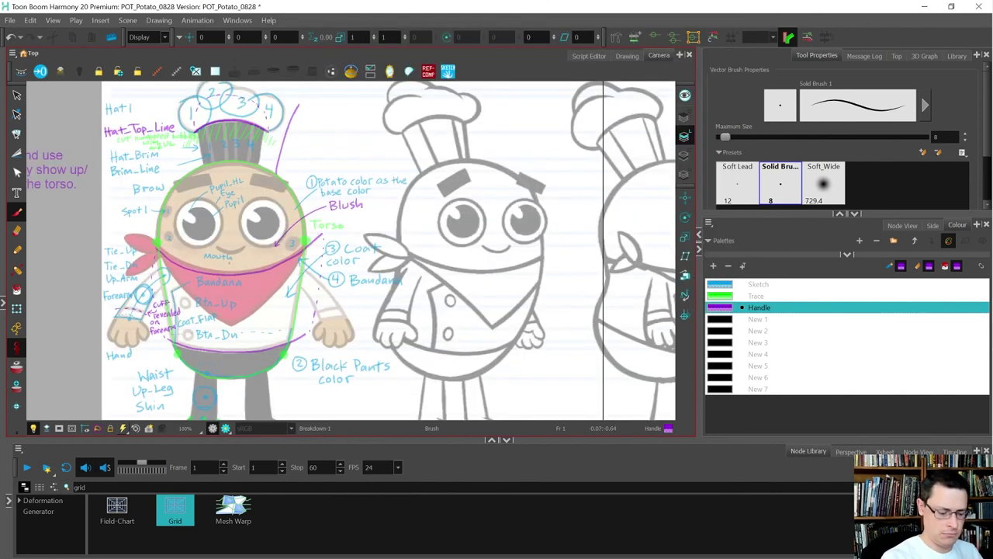
pyautogui.scroll(4, 218, 256)
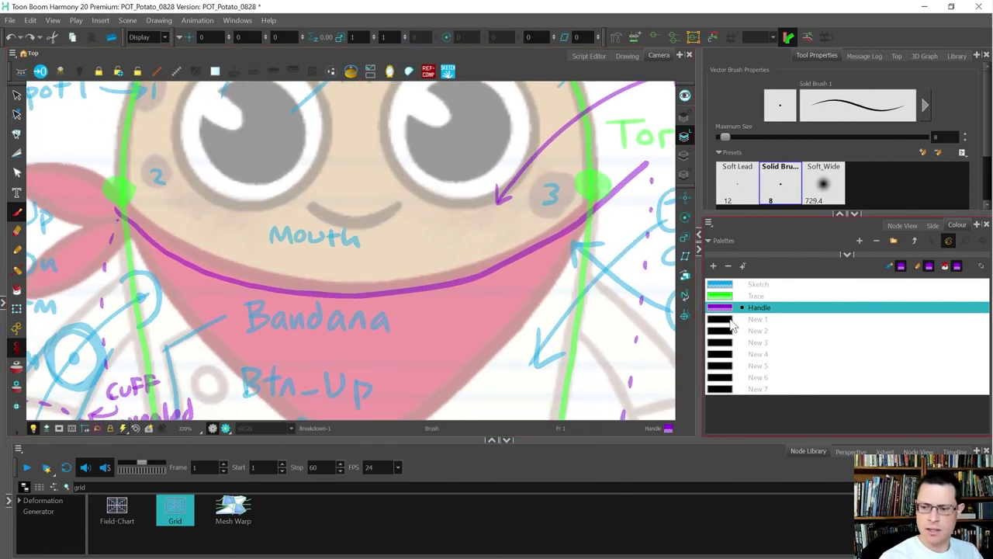
pyautogui.click(730, 286)
pyautogui.moveTo(314, 261)
pyautogui.mouseDown()
pyautogui.moveTo(320, 276)
pyautogui.moveTo(405, 257)
pyautogui.moveTo(408, 270)
pyautogui.mouseUp()
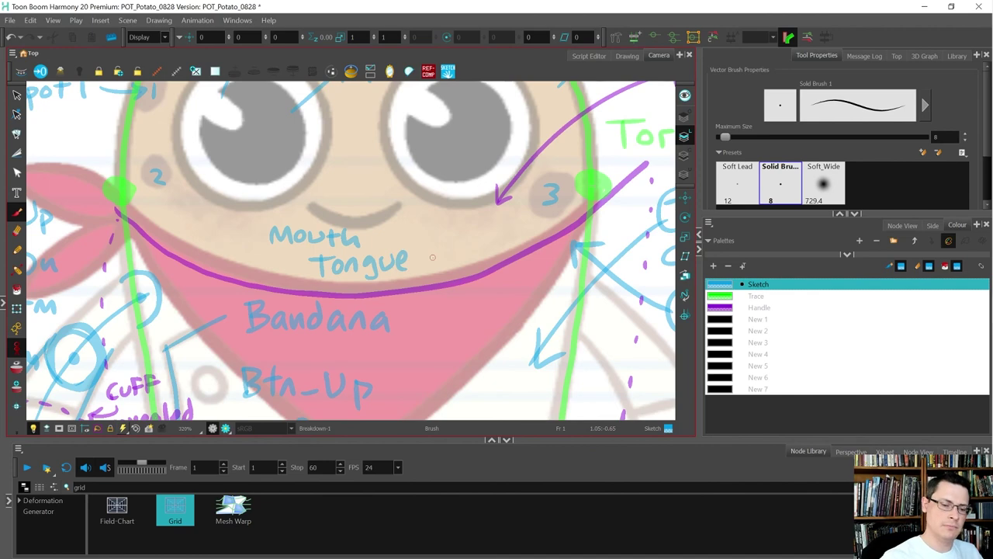
# Review the front view's labels and the bandana layer notes, and look over the other turnaround poses
pyautogui.scroll(-5, 426, 253)
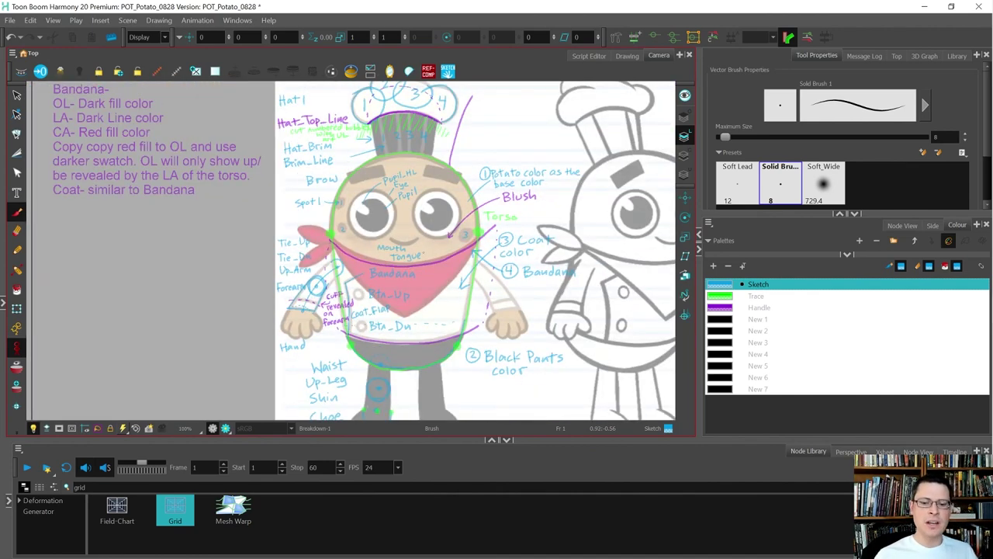
pyautogui.scroll(-4, 420, 253)
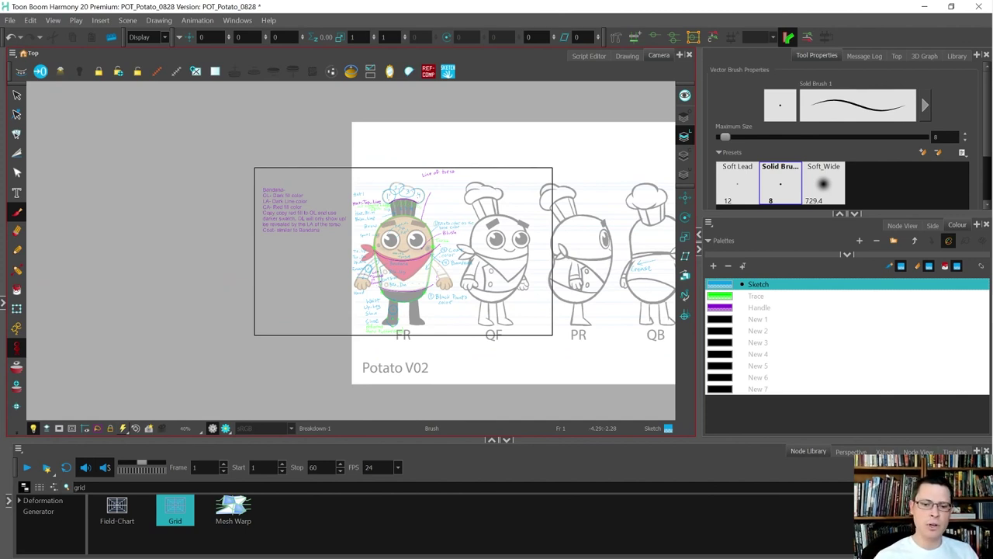
pyautogui.scroll(4, 430, 257)
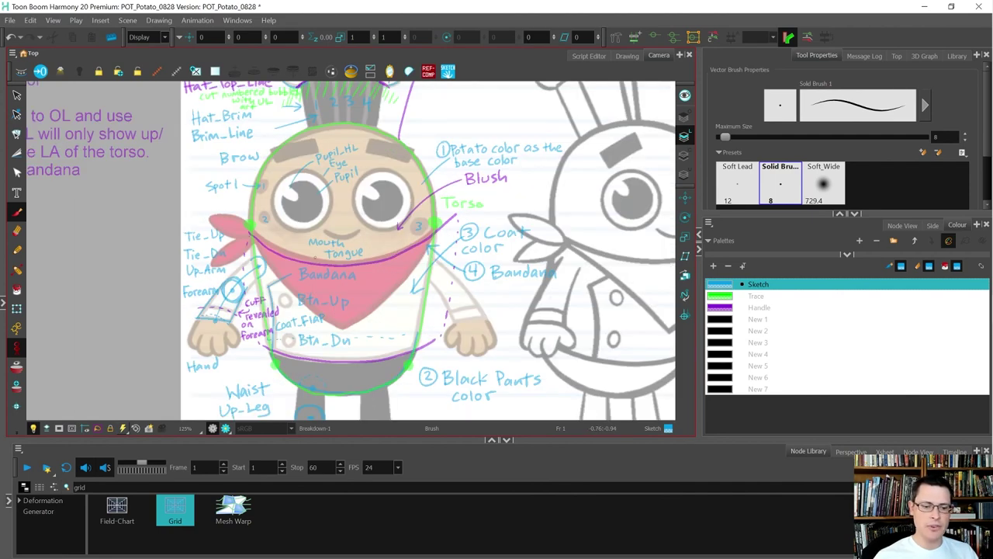
pyautogui.scroll(-3, 386, 323)
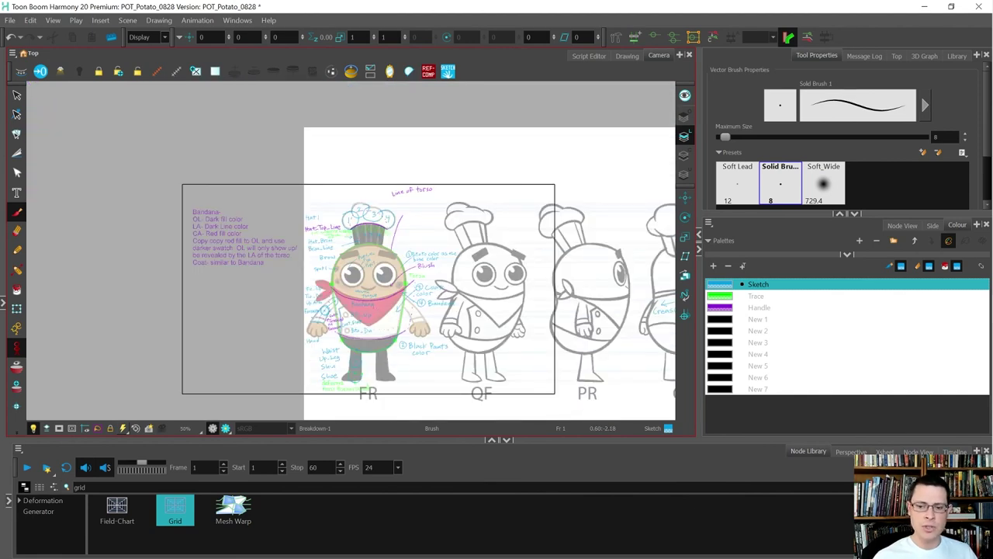
pyautogui.moveTo(471, 305); pyautogui.dragTo(343, 275)
pyautogui.moveTo(437, 285); pyautogui.dragTo(409, 279)
pyautogui.press('space')
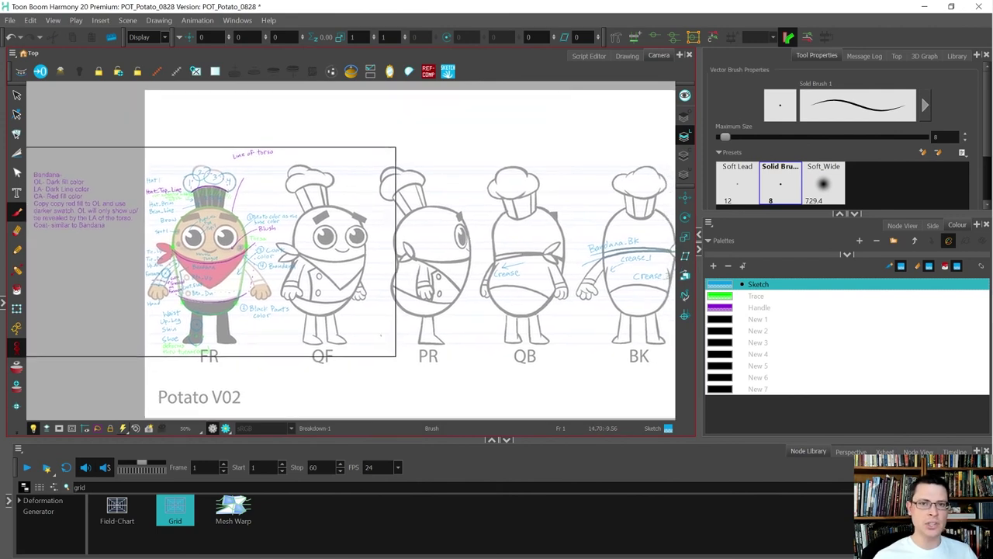